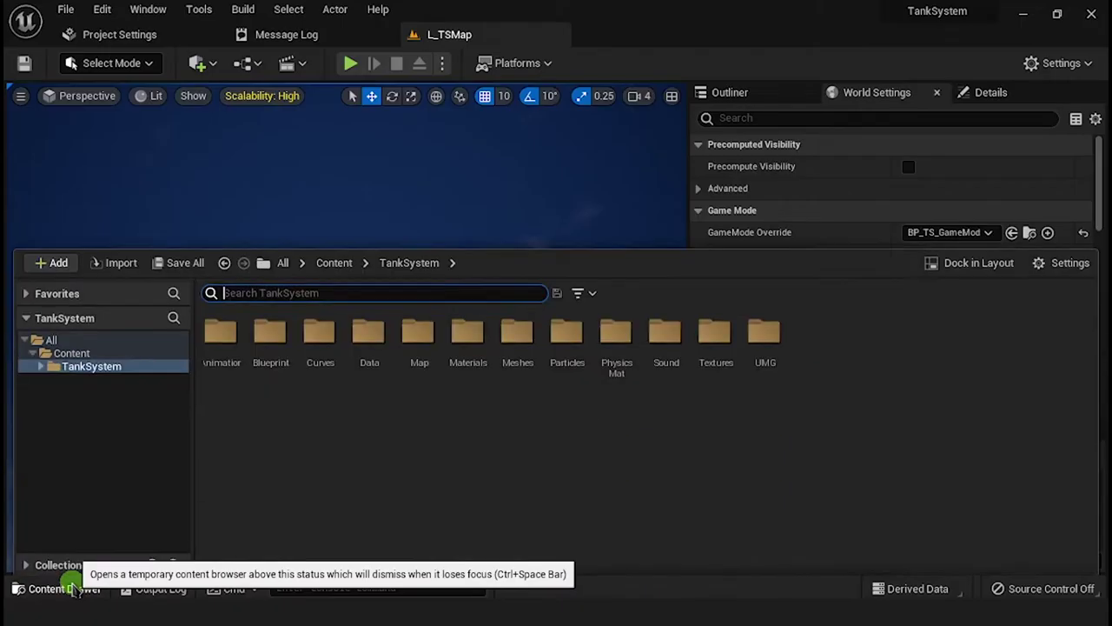
Migrate the TankSystem folder and its listed assets to the Content folder of the TS_Tutorial project.
left_click(132, 487)
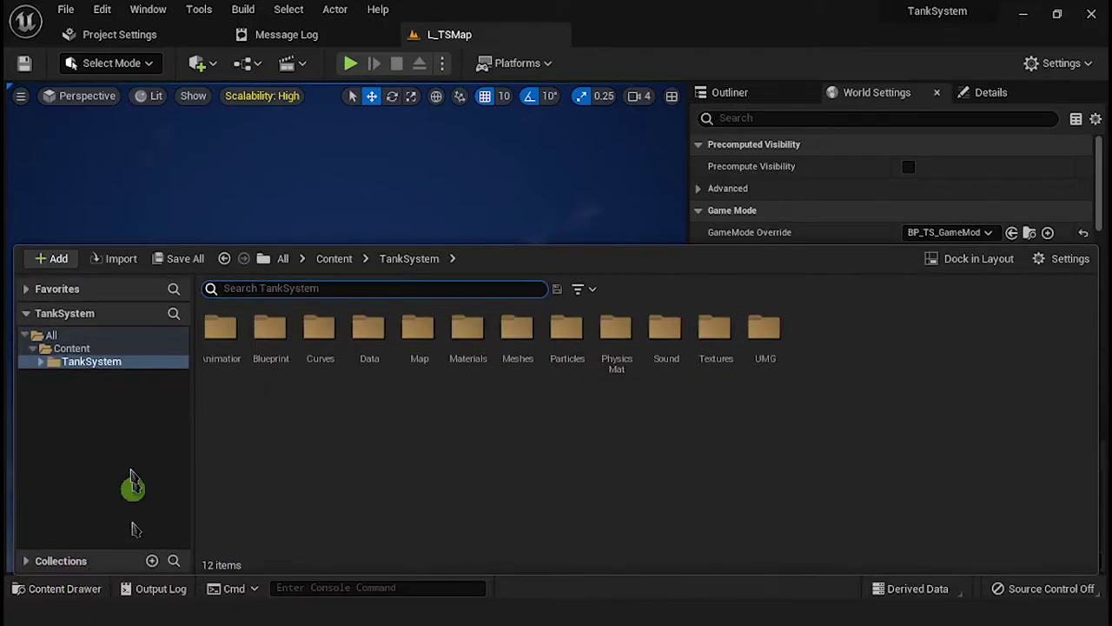
right_click(80, 365)
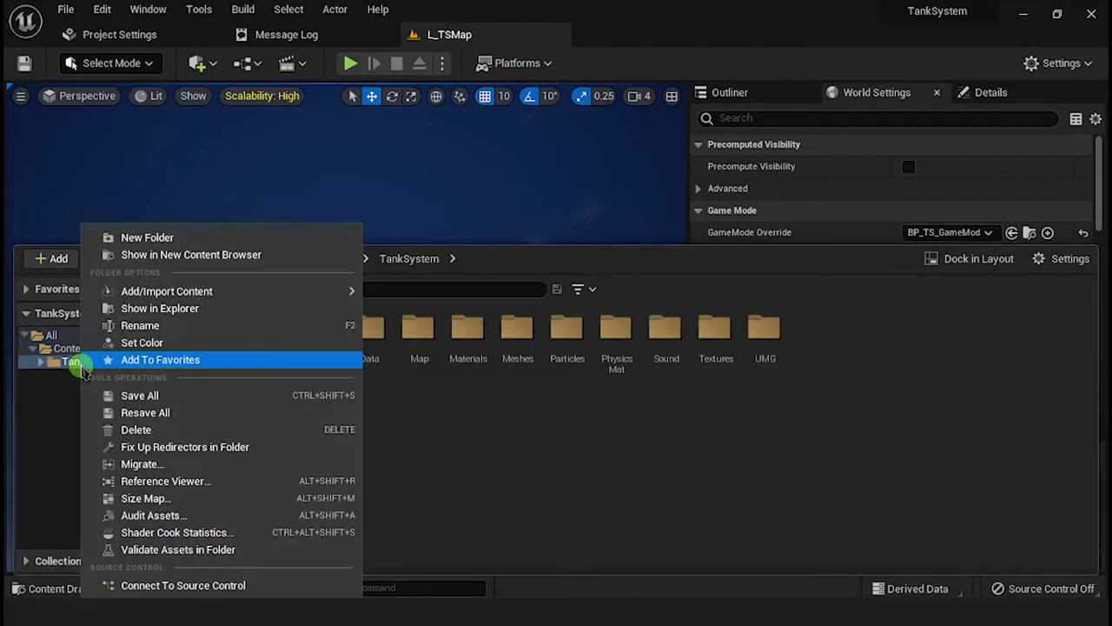
left_click(158, 468)
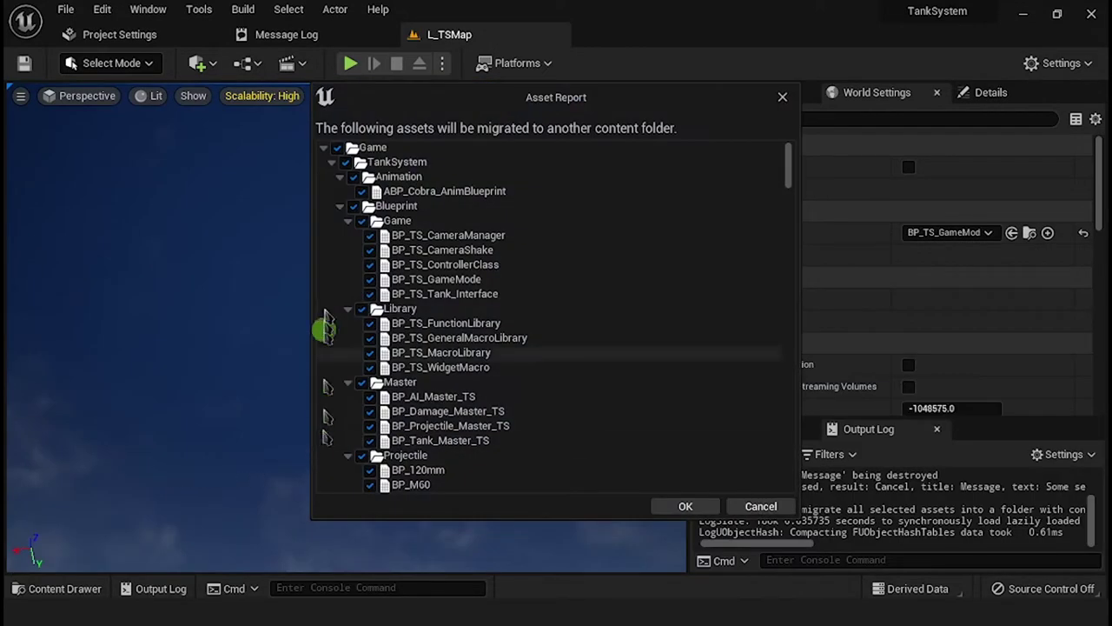
left_click(331, 162)
left_click(330, 178)
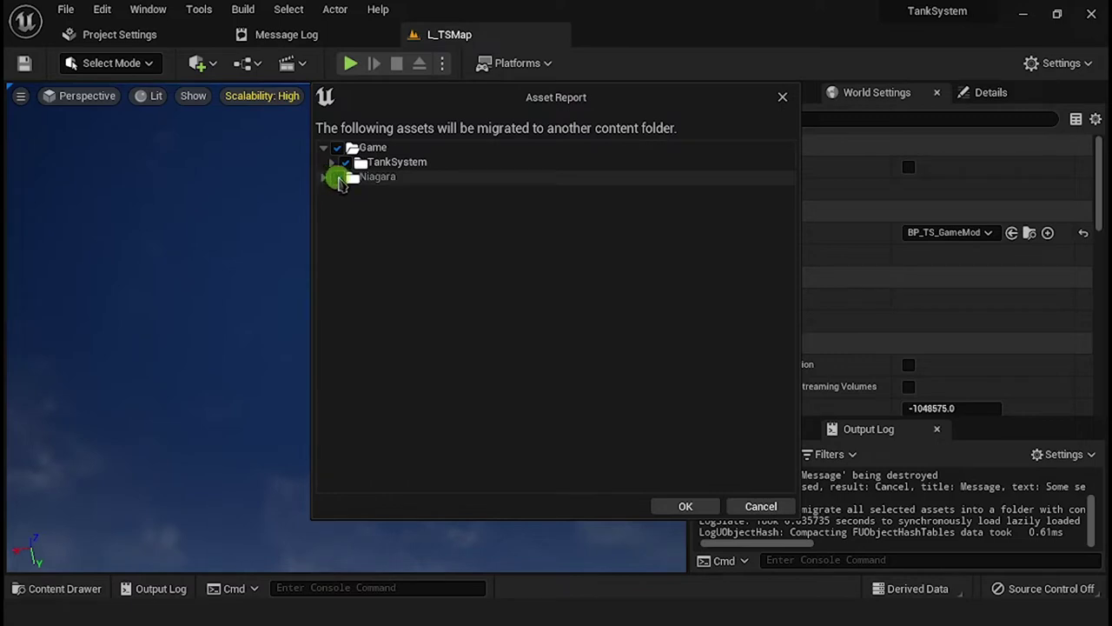
left_click(685, 506)
left_click(274, 41)
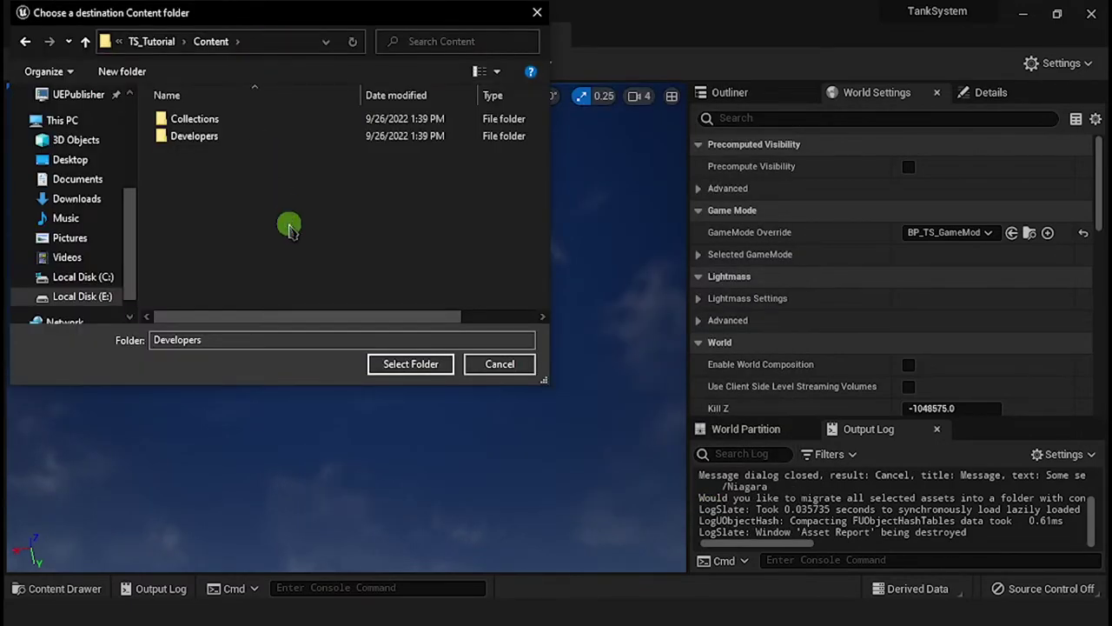
left_click_drag(251, 339, 139, 339)
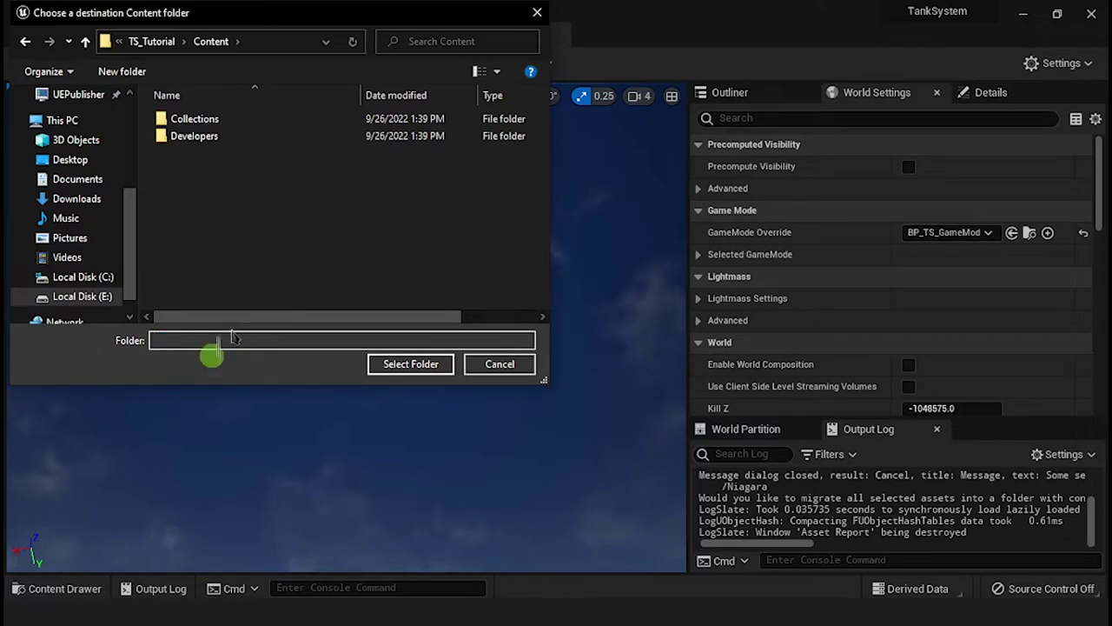
left_click(435, 365)
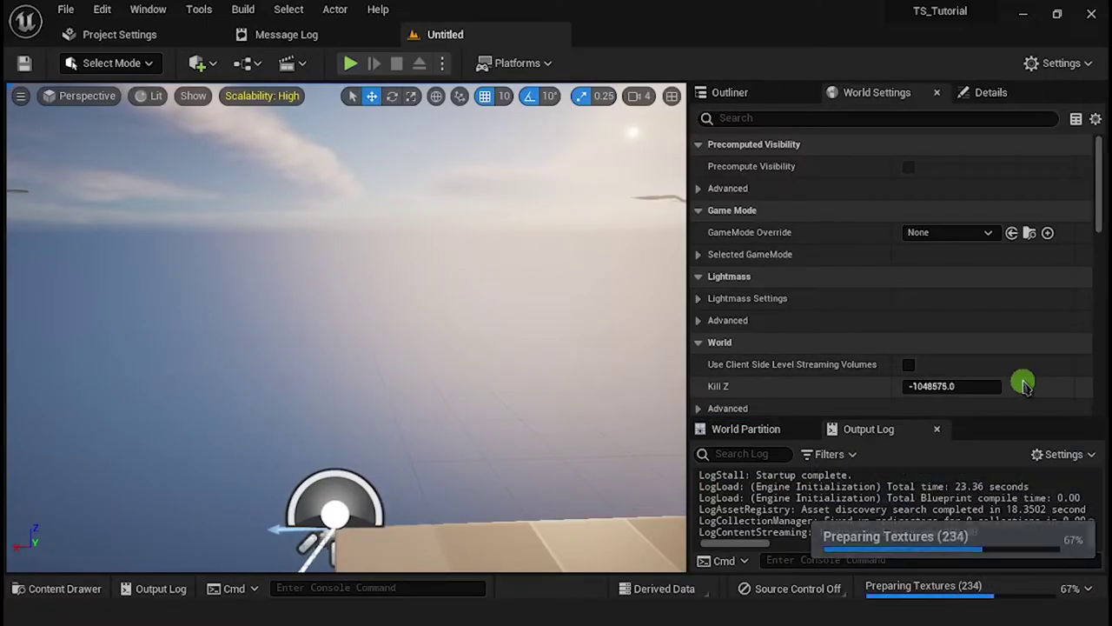
Switch to the TS_Tutorial project and view the migrated TankSystem folder in its content.
left_click(66, 588)
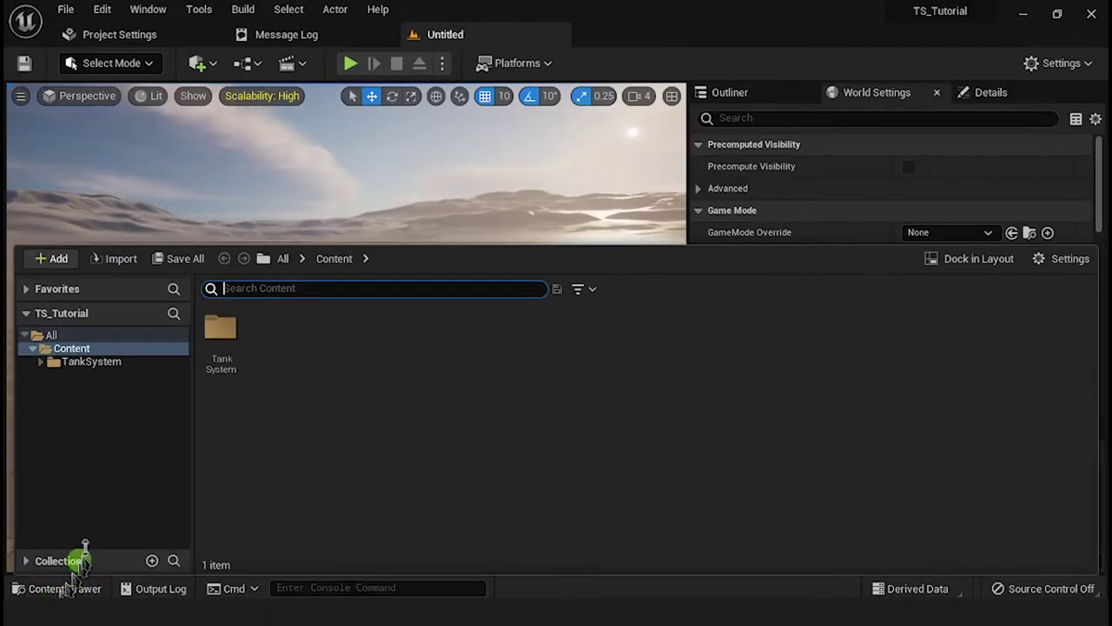
left_click(91, 361)
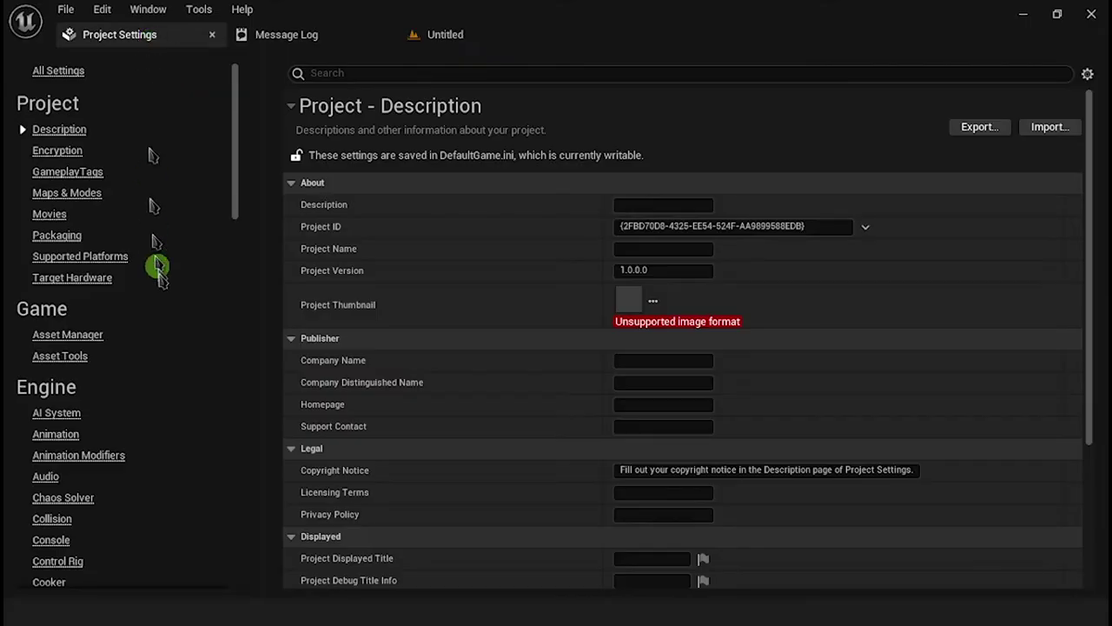
Import TS_Input.ini from the Documentation Utilities folder into the project's engine Input settings.
scroll(161, 343, "down", 7)
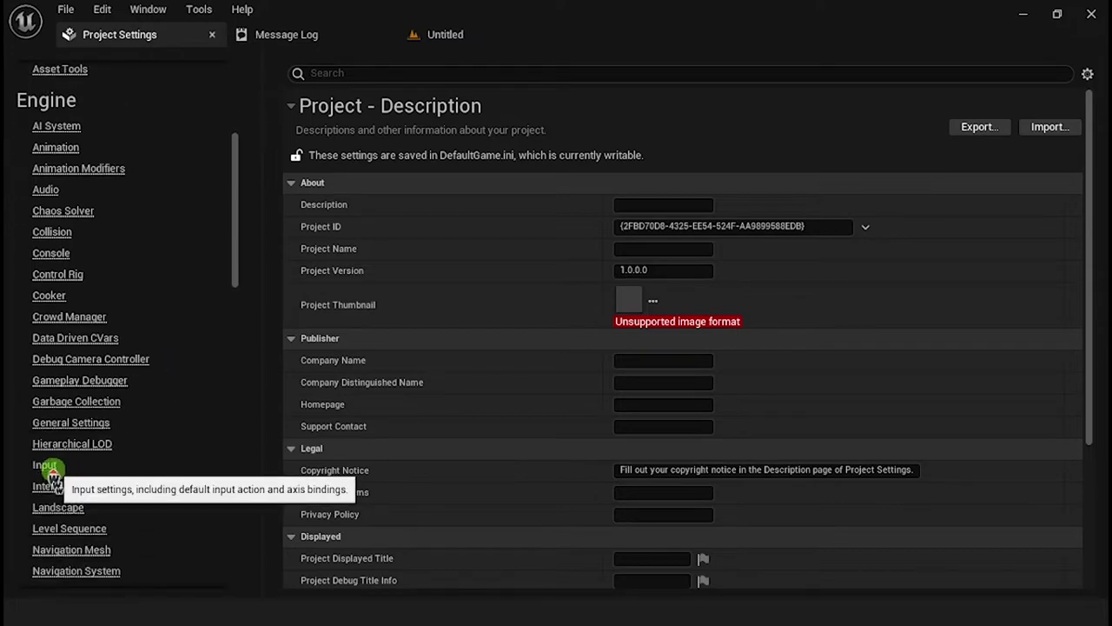
left_click(45, 466)
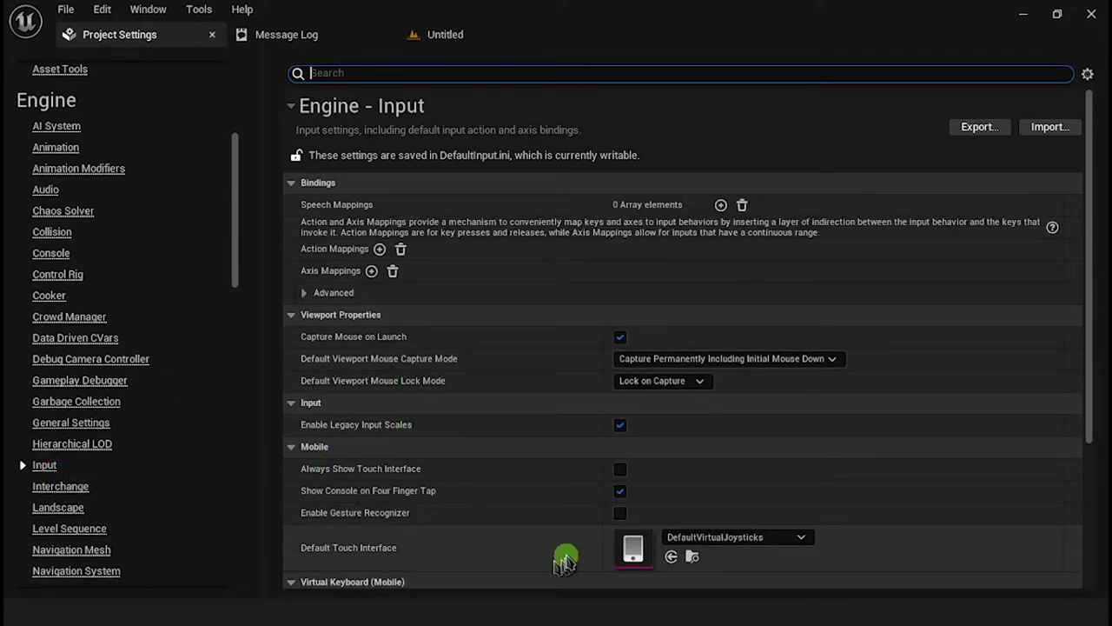
left_click(1045, 129)
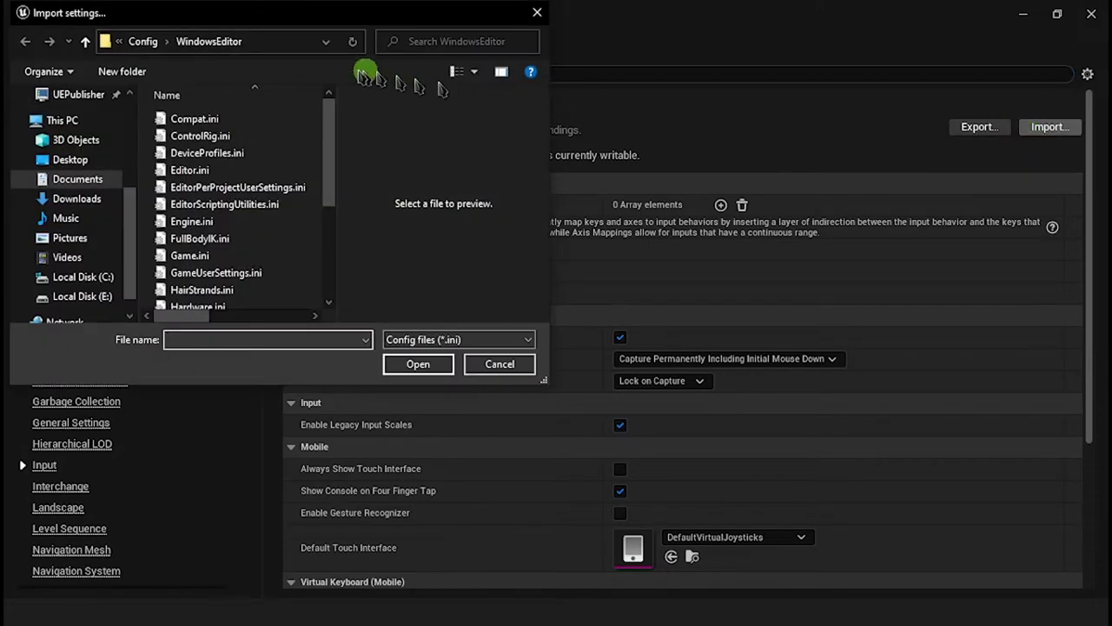
left_click(278, 54)
key("Return")
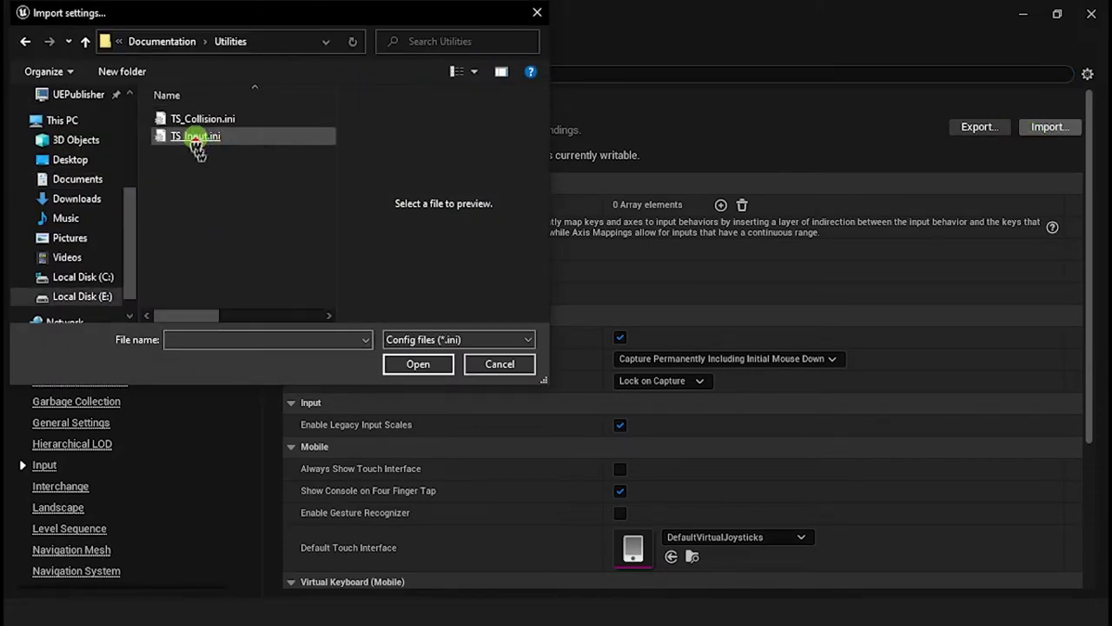
double_click(195, 139)
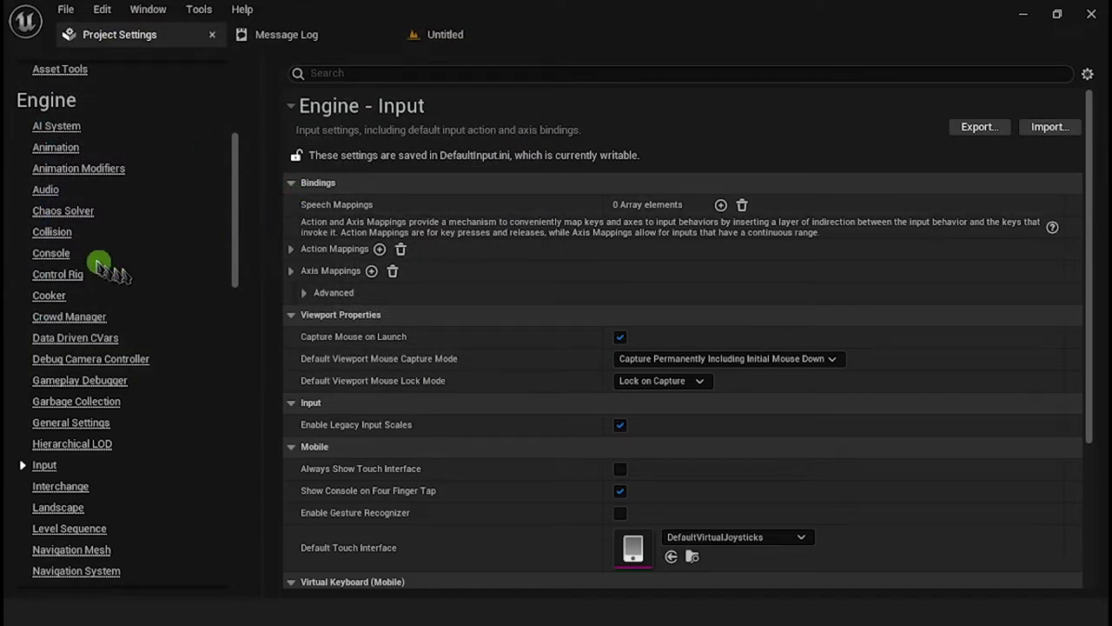
Add two object channels named Projectile and Tank to the engine Collision settings, both with the default response Block.
left_click(68, 241)
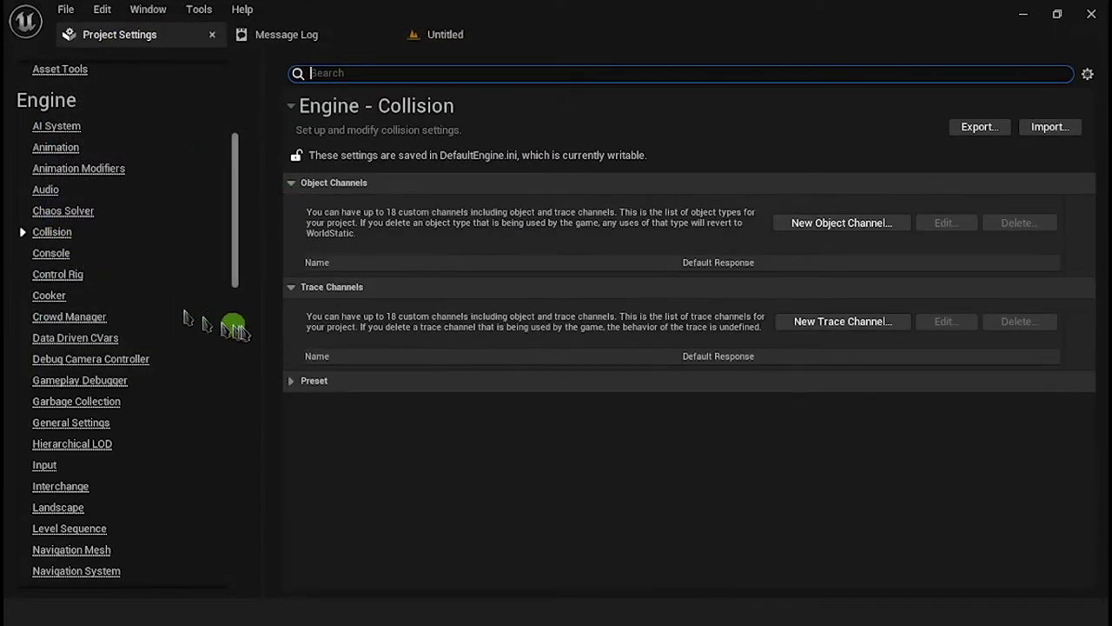
left_click(737, 308)
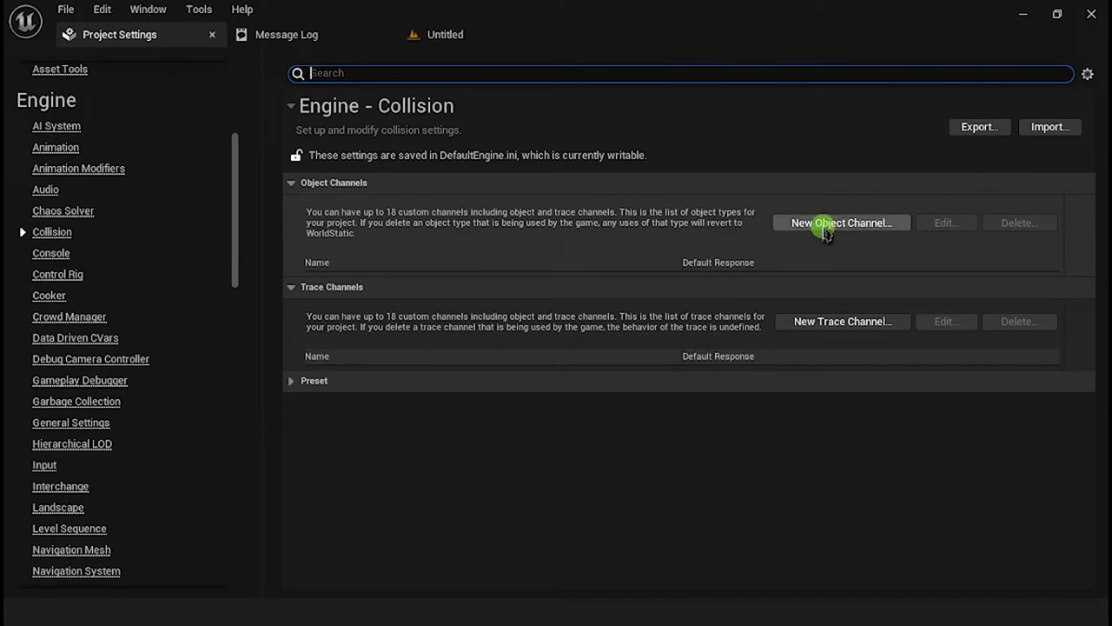
left_click(822, 227)
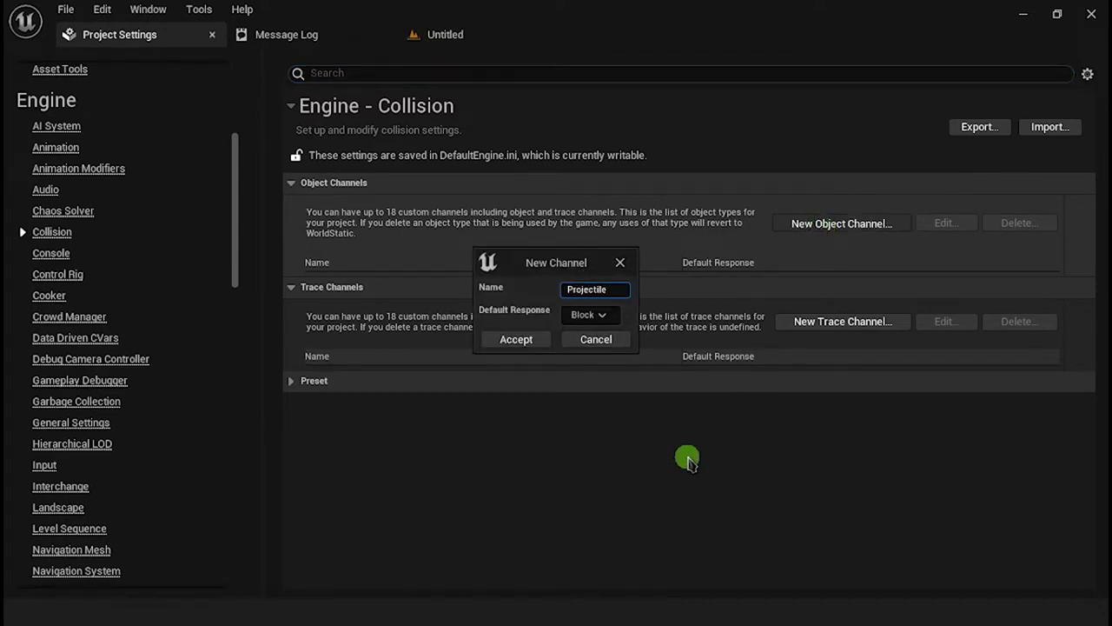
key("Return")
left_click(513, 339)
left_click(870, 227)
left_click(599, 292)
left_click(520, 346)
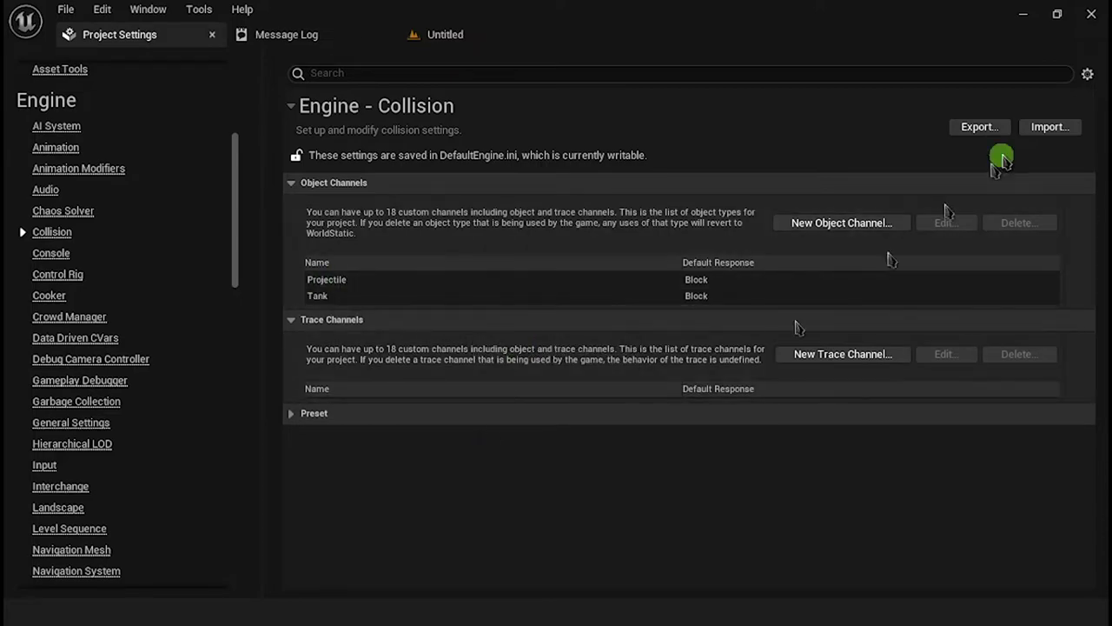
Import TS_Collision.ini from the Documentation Utilities folder into the project's Collision settings.
left_click(1051, 132)
left_click(283, 43)
key("ctrl+v")
key("Return")
double_click(210, 122)
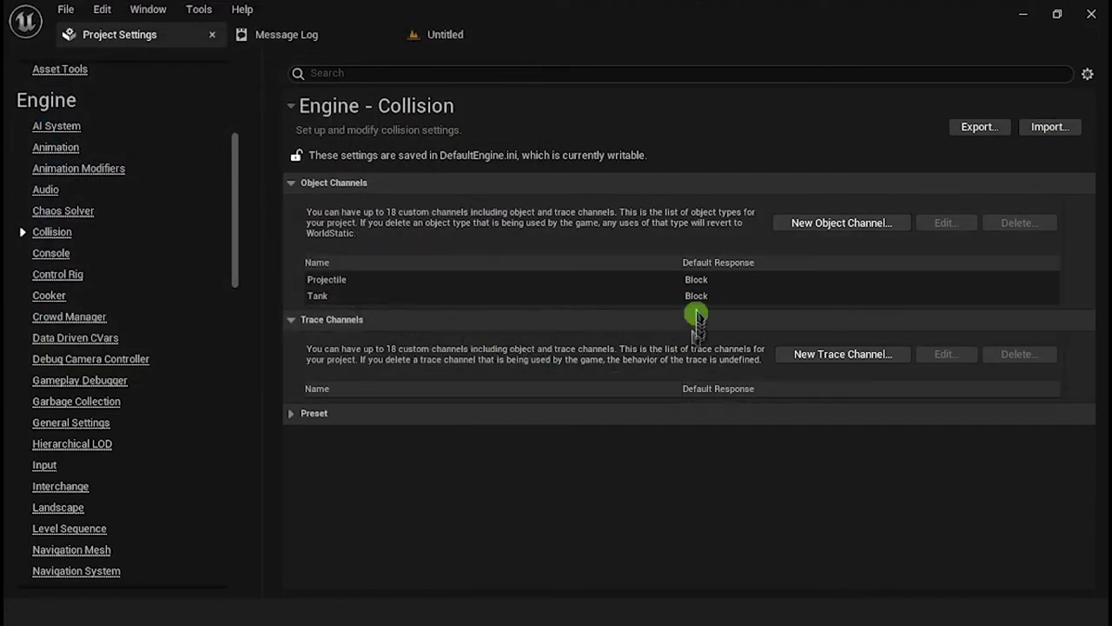
Set the level's GameMode Override in the World Settings to BP_TS_GameMode and review the selected game mode classes.
left_click(430, 34)
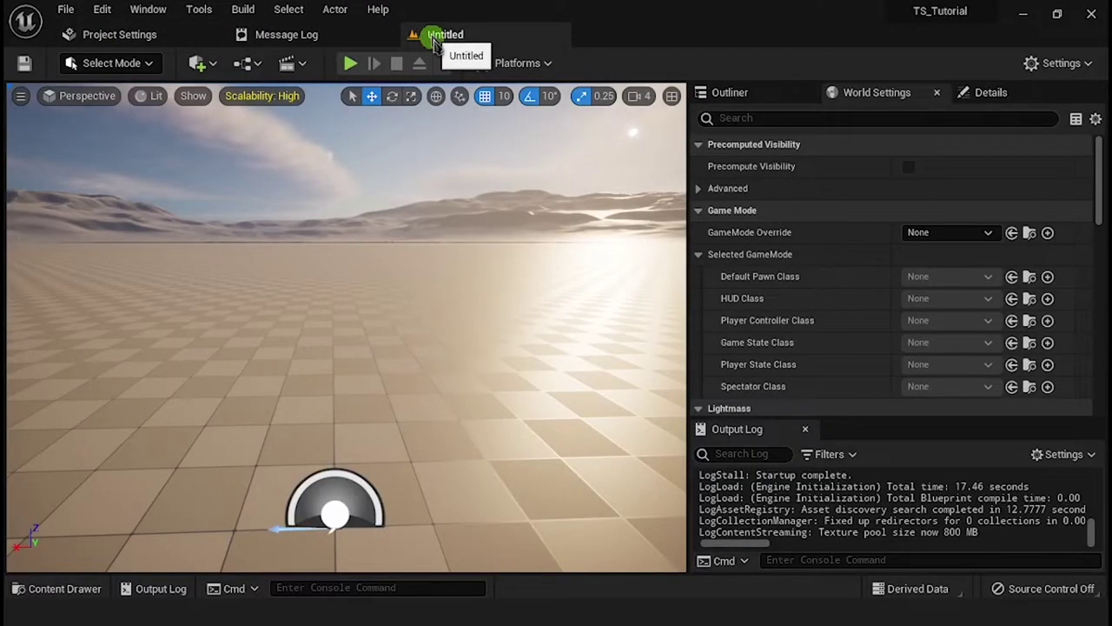
left_click(922, 236)
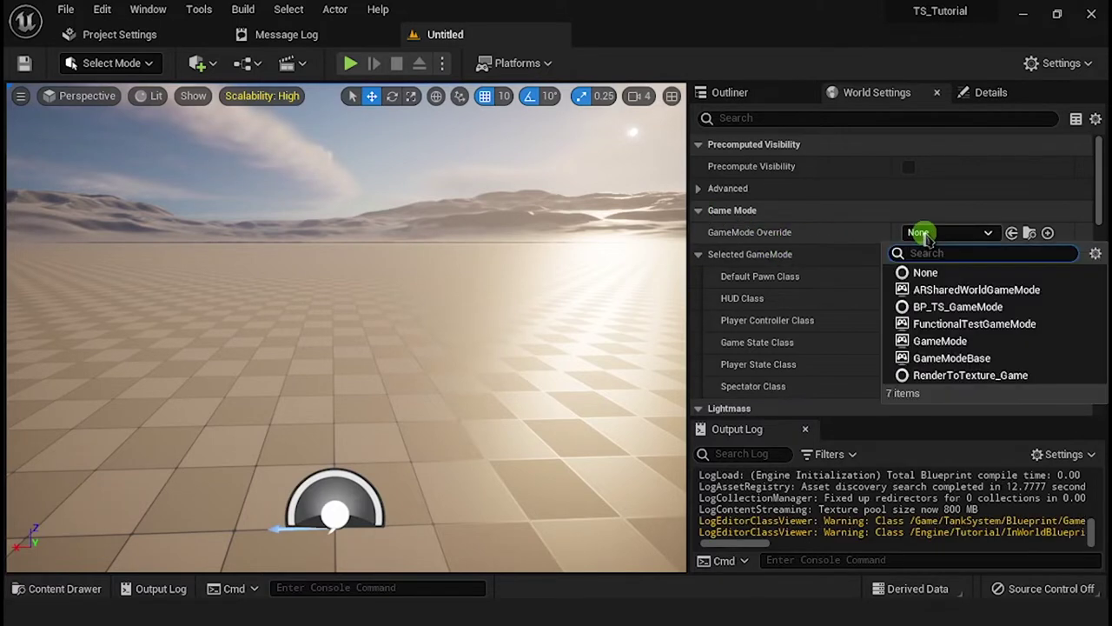
type("tank")
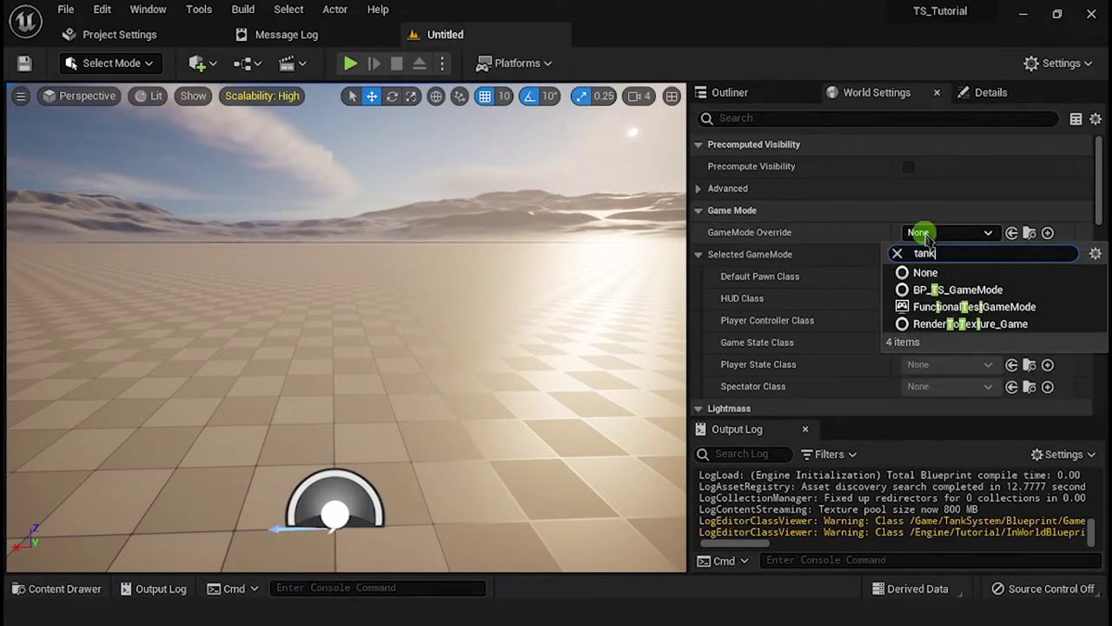
type("s")
key("BackSpace")
key("BackSpace")
key("BackSpace")
key("BackSpace")
type("s")
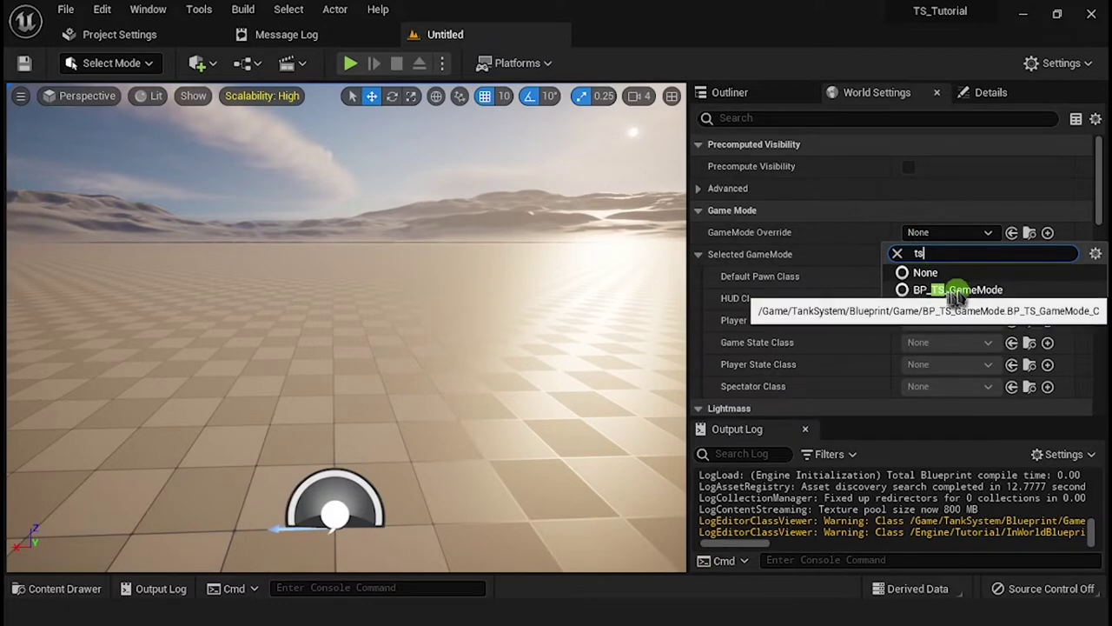
left_click(956, 292)
scroll(933, 228, "down", 2)
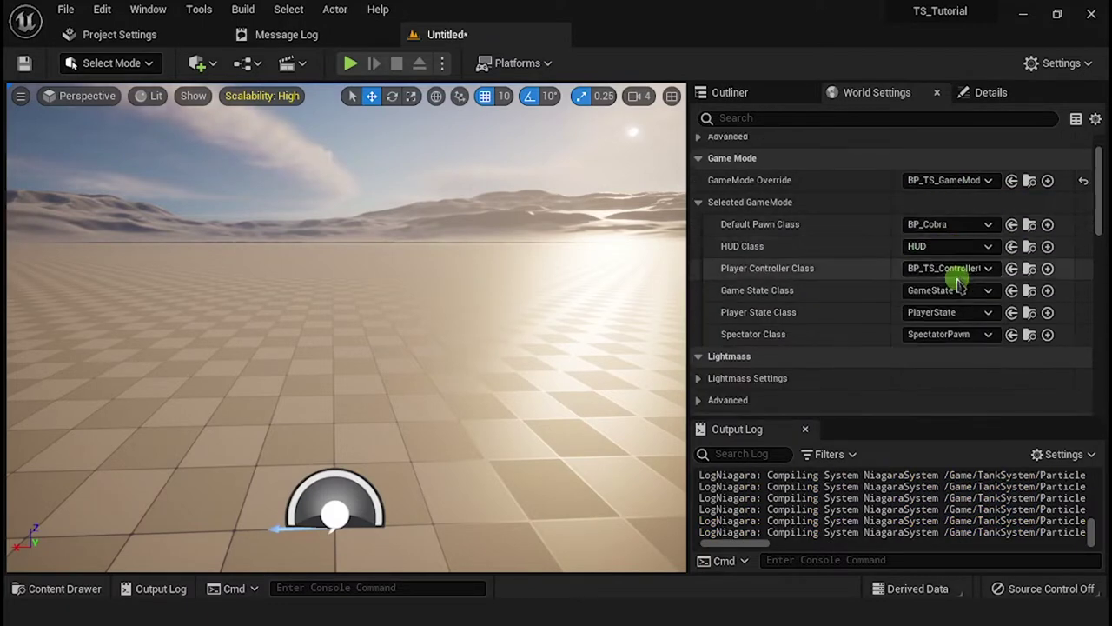
scroll(912, 291, "down", 2)
Place a Player Start actor on the landscape floor of the untitled level.
right_click_drag(558, 268, 660, 276)
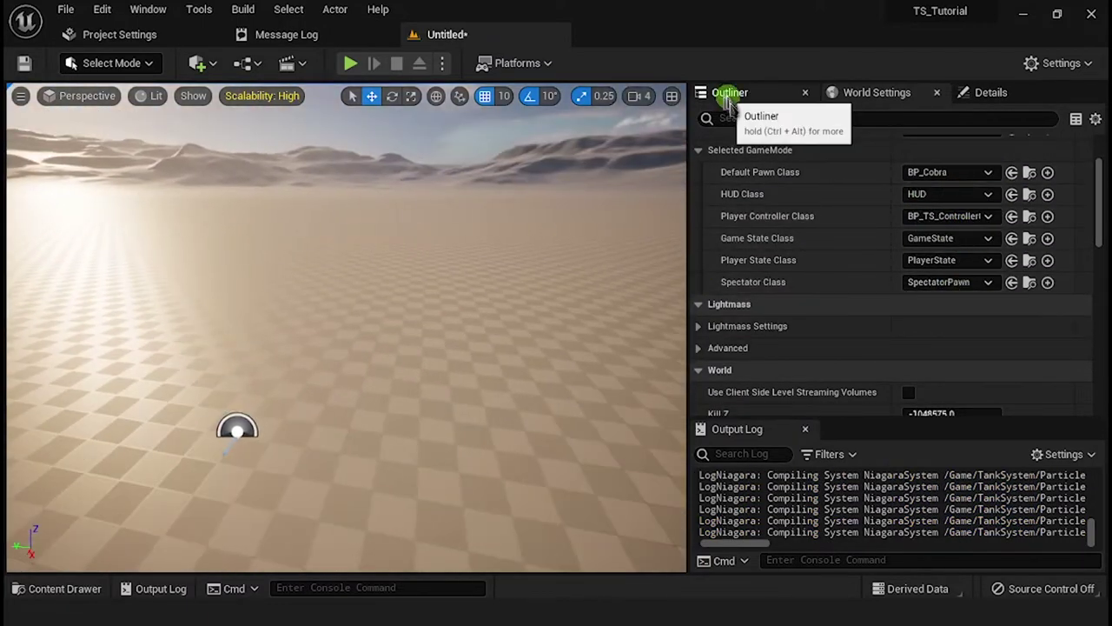
left_click(729, 97)
left_click(208, 63)
type("player")
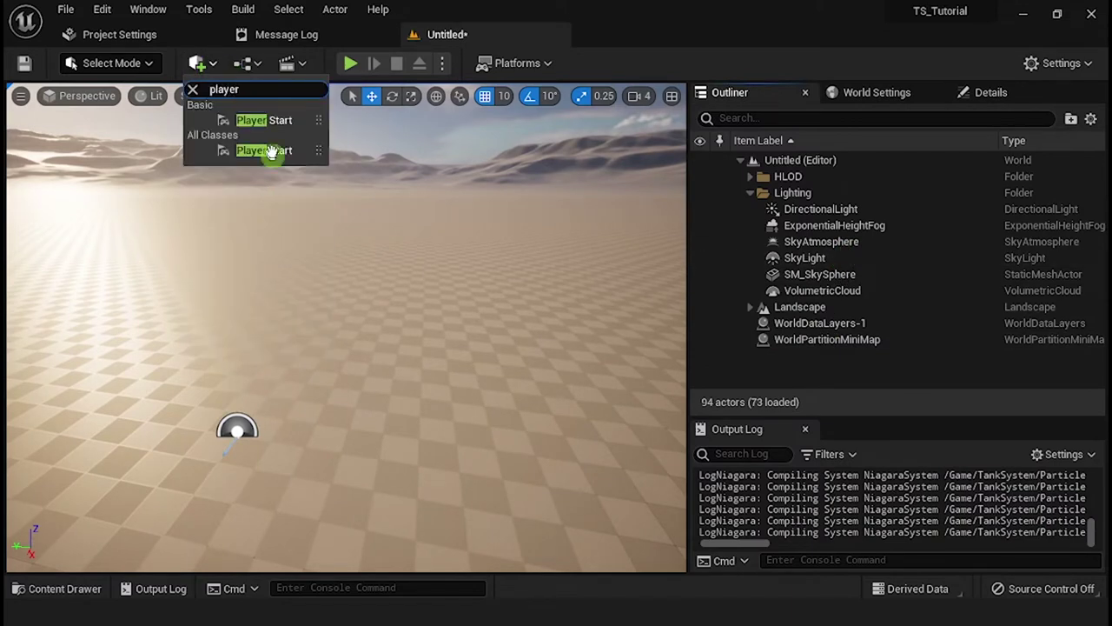
left_click_drag(261, 149, 415, 187)
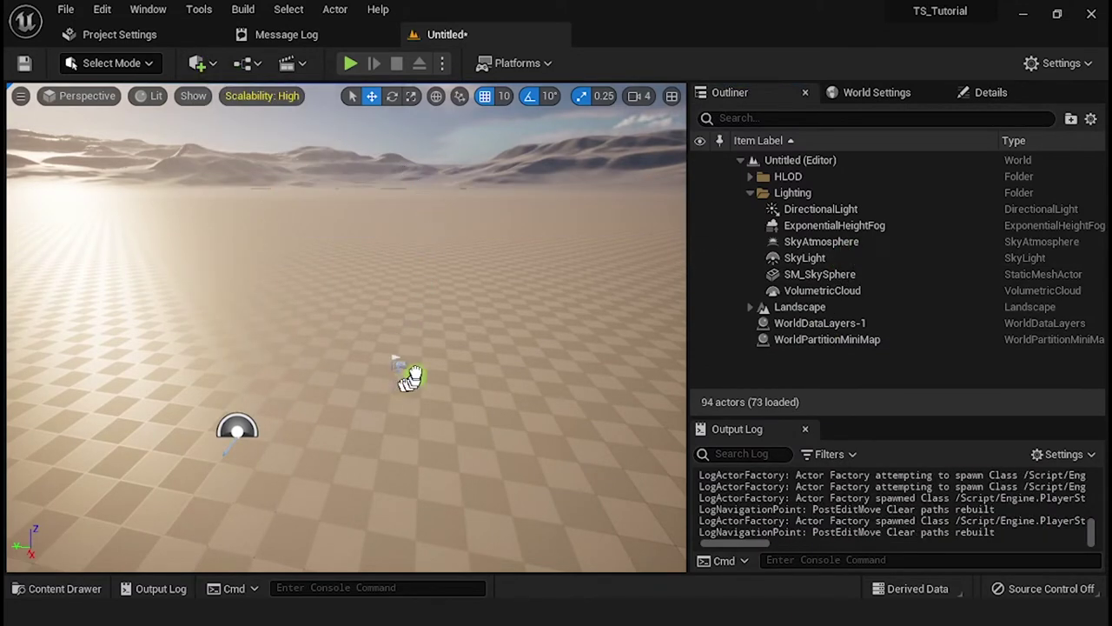
left_click_drag(410, 378, 401, 347)
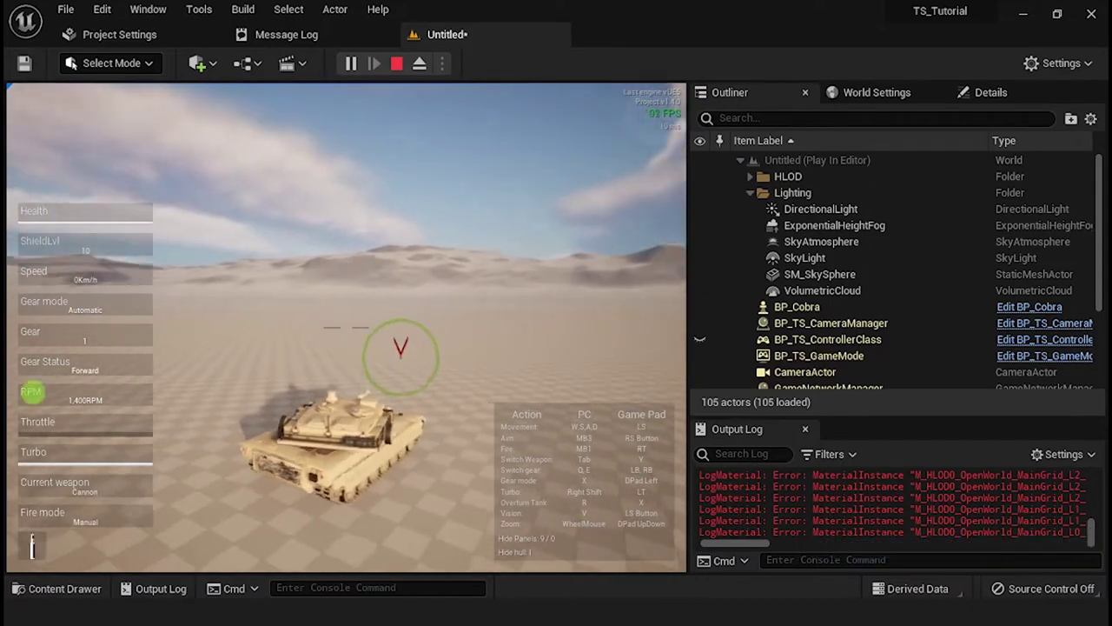
Test the tank in the running level by zooming the camera, driving and steering it, and firing the cannon.
scroll(346, 326, "down", 1)
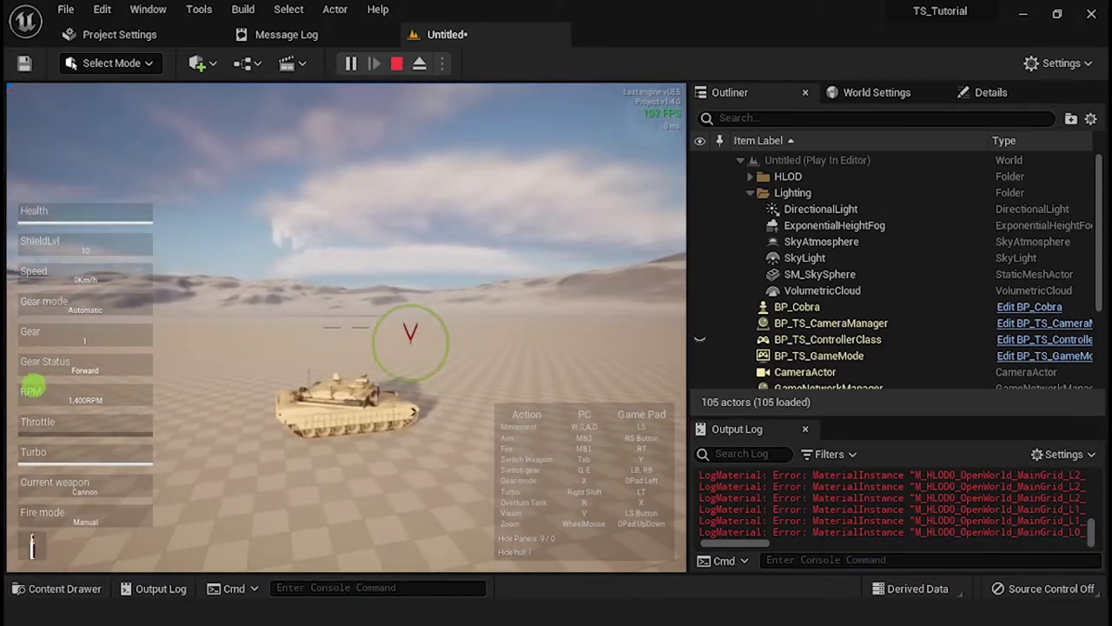
left_click(345, 340)
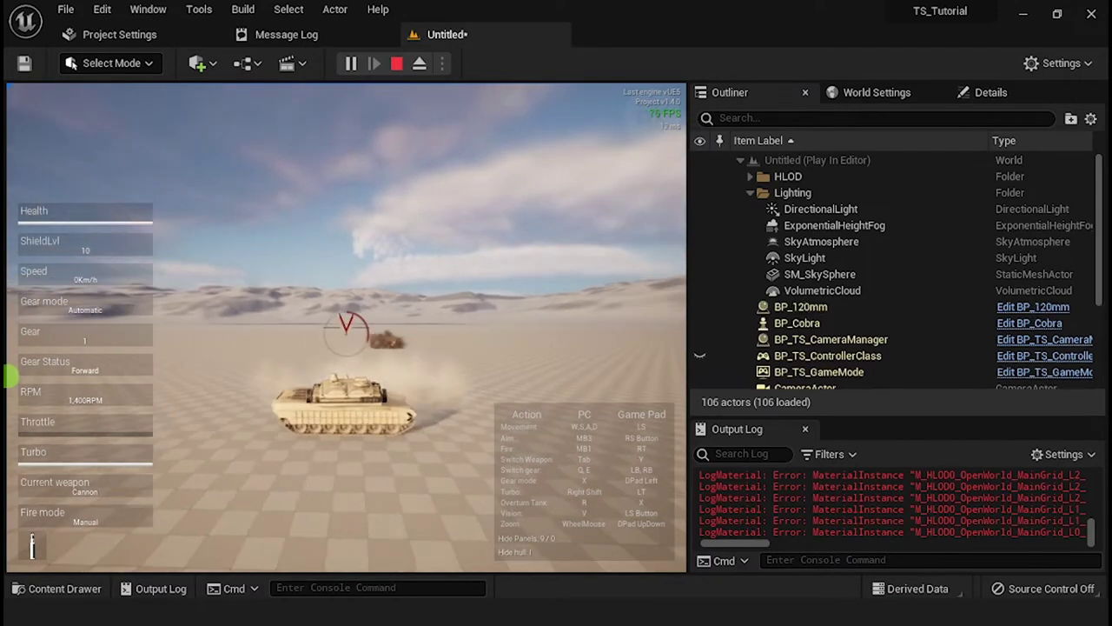
key("w")
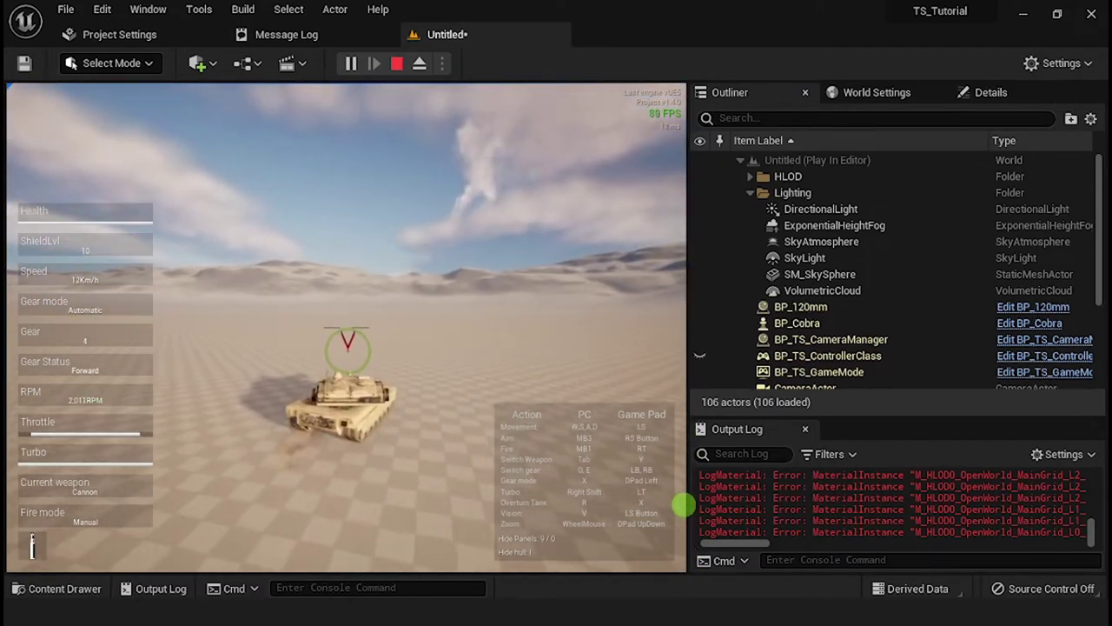
key("w")
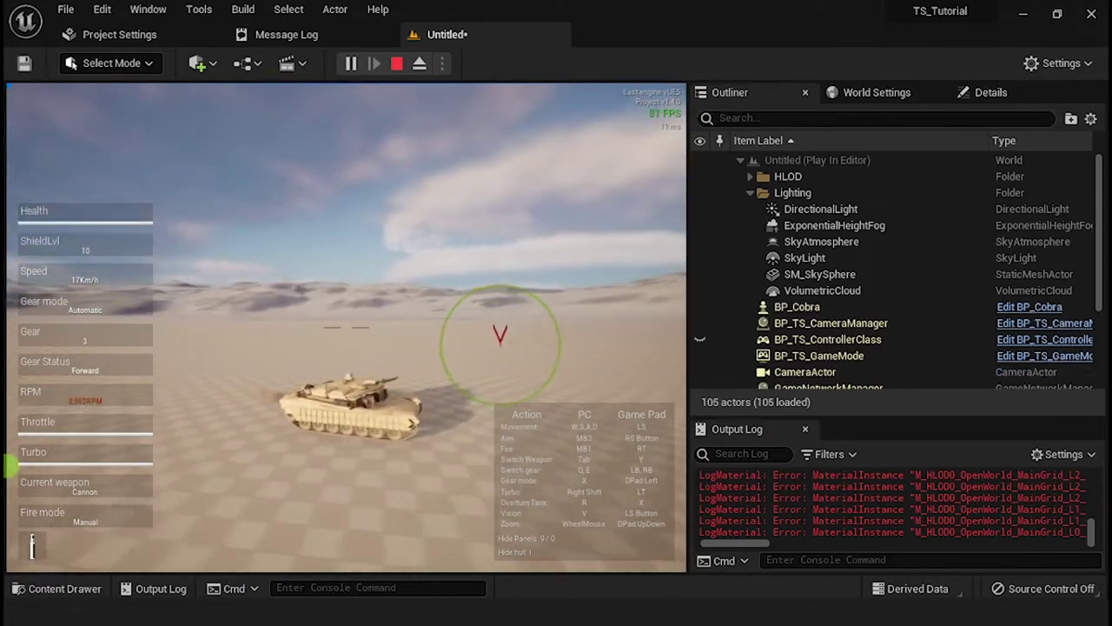
left_click(420, 338)
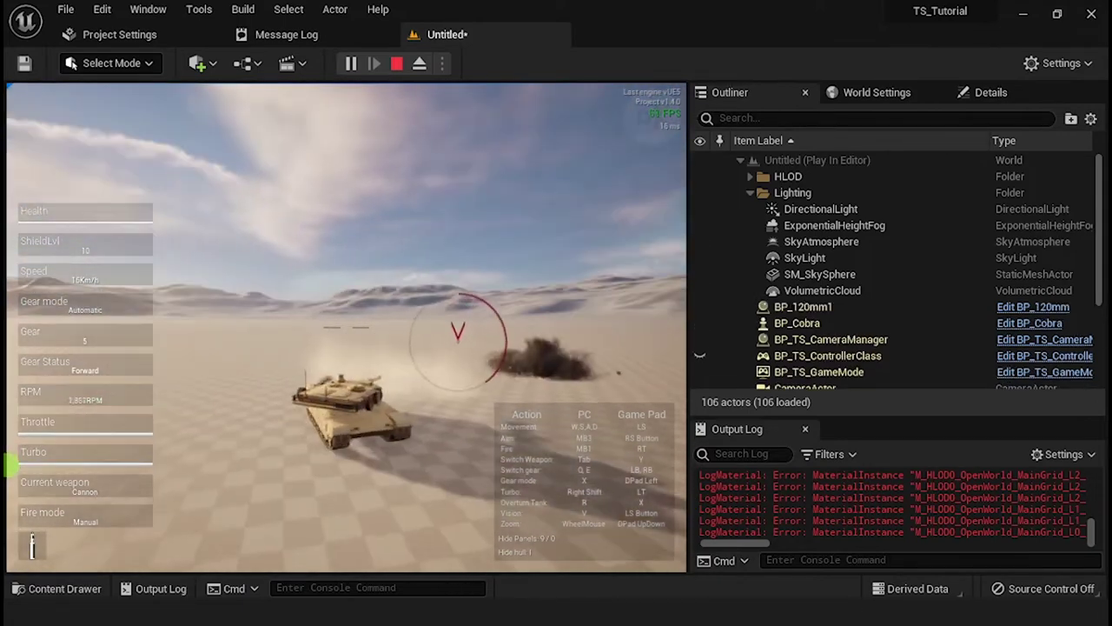
key("d")
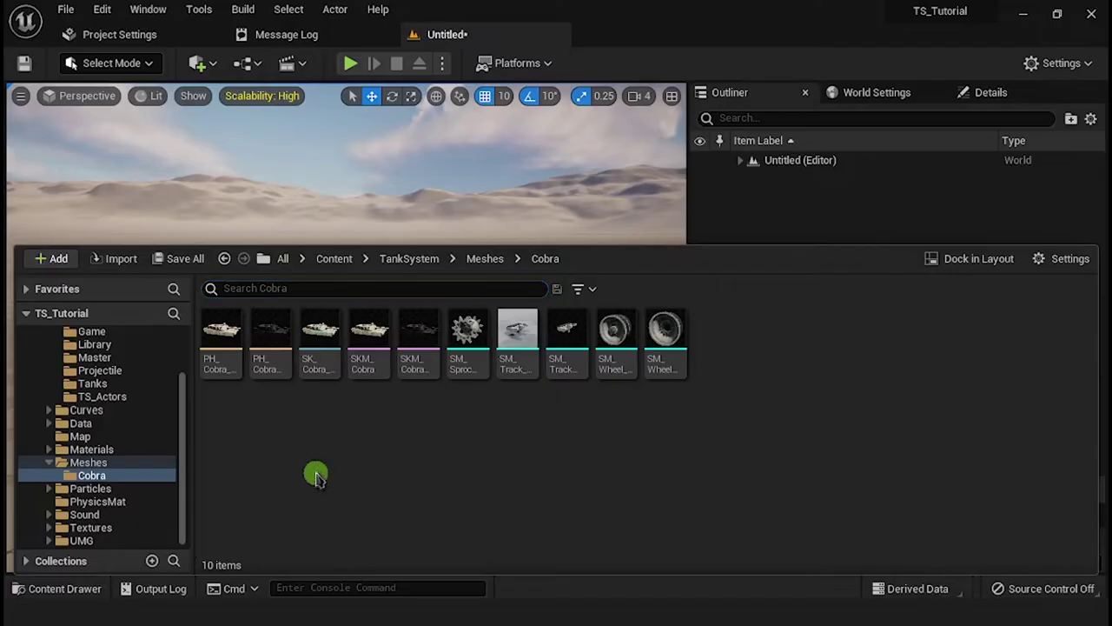
Look over the Cobra folder's skeletal mesh SKM_Cobra and its static sprocket, track and wheel meshes.
left_click(370, 352)
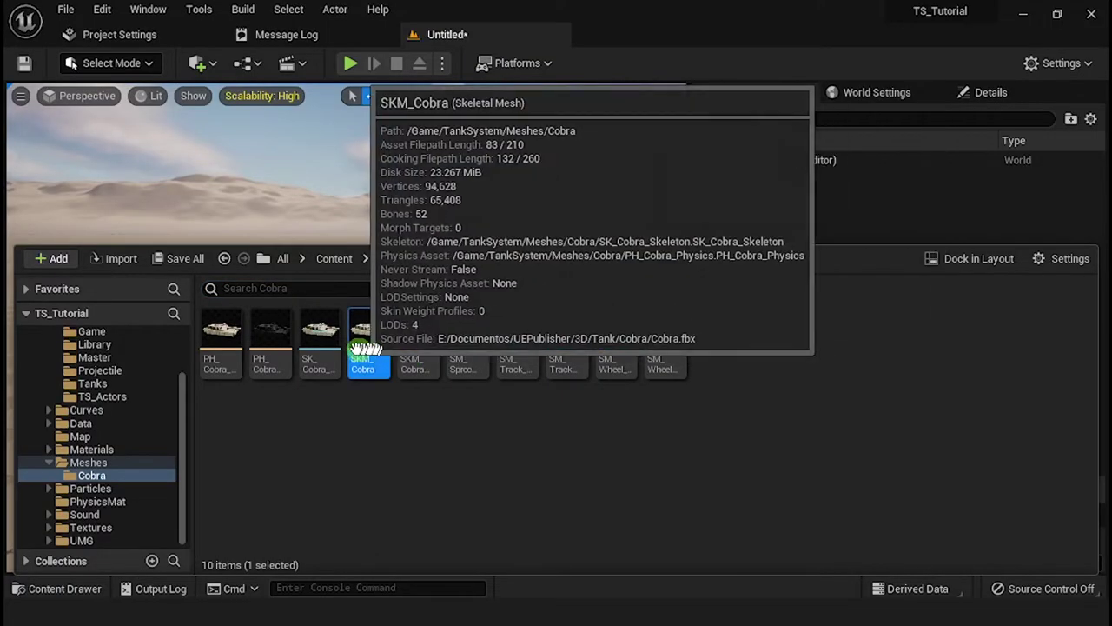
left_click(482, 409)
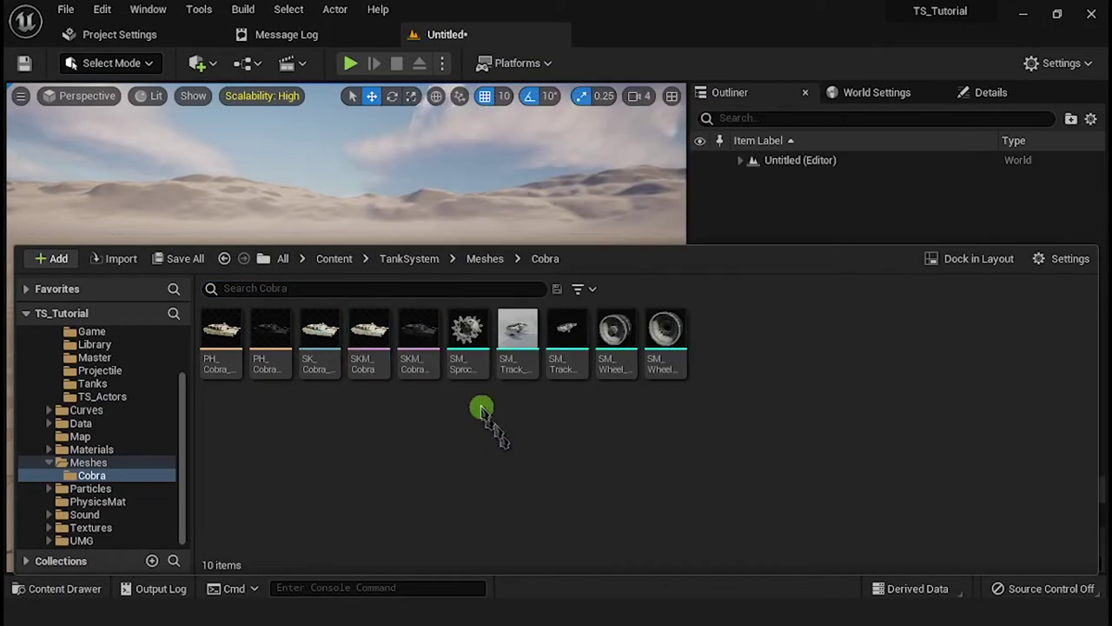
left_click(472, 356)
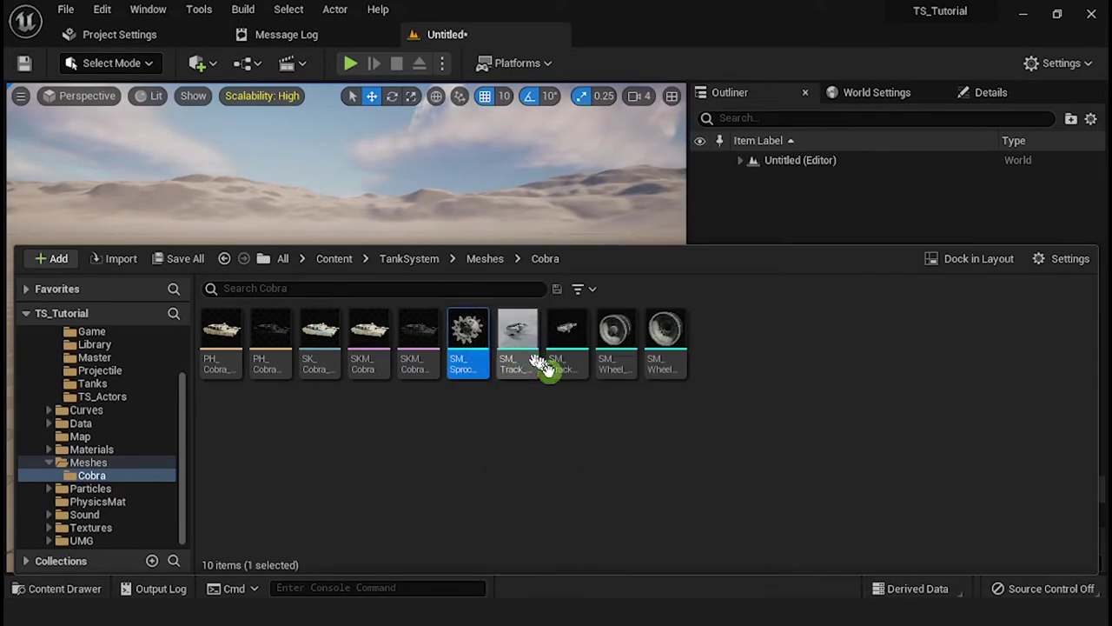
left_click(513, 361, "ctrl")
left_click(617, 374, "ctrl")
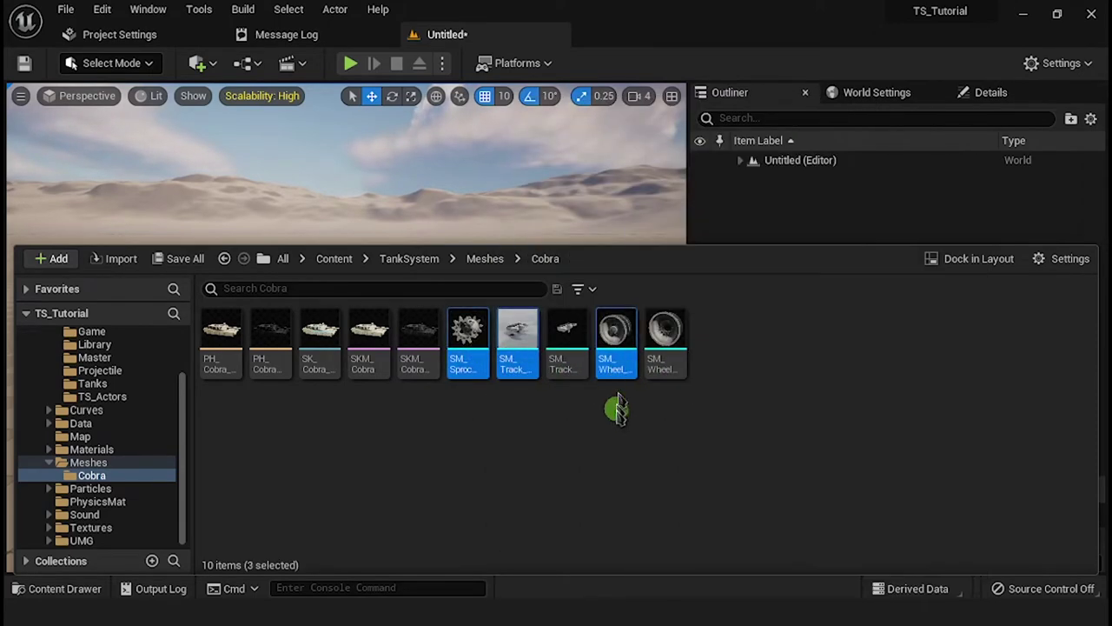
left_click(583, 447)
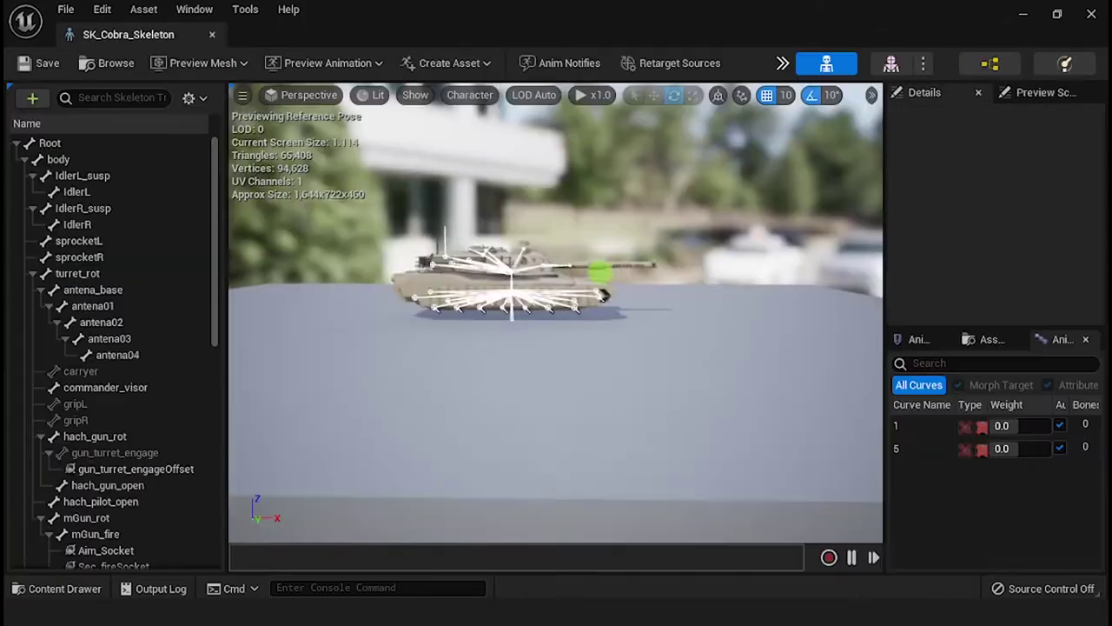
Inspect the Root, turret_rot, mGun_rot and mGun_fire bones of SK_Cobra_Skeleton on the tank model.
scroll(597, 276, "up", 5)
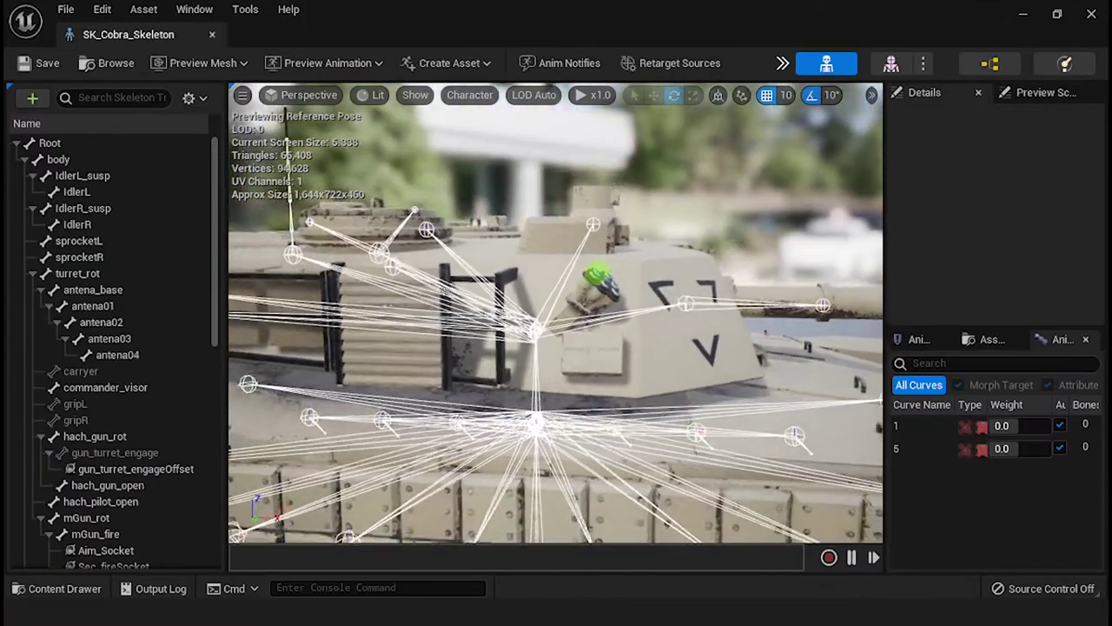
mouse_move(598, 278)
middle_mouse_down()
mouse_move(581, 278)
mouse_move(585, 270)
middle_mouse_up()
left_click(54, 144)
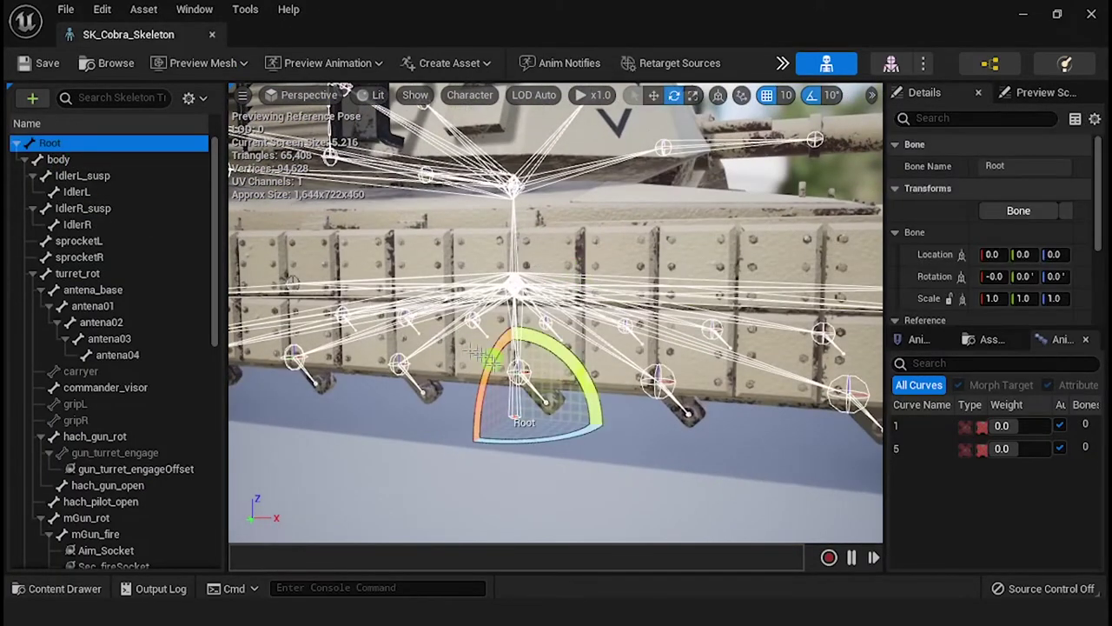
left_click(87, 275)
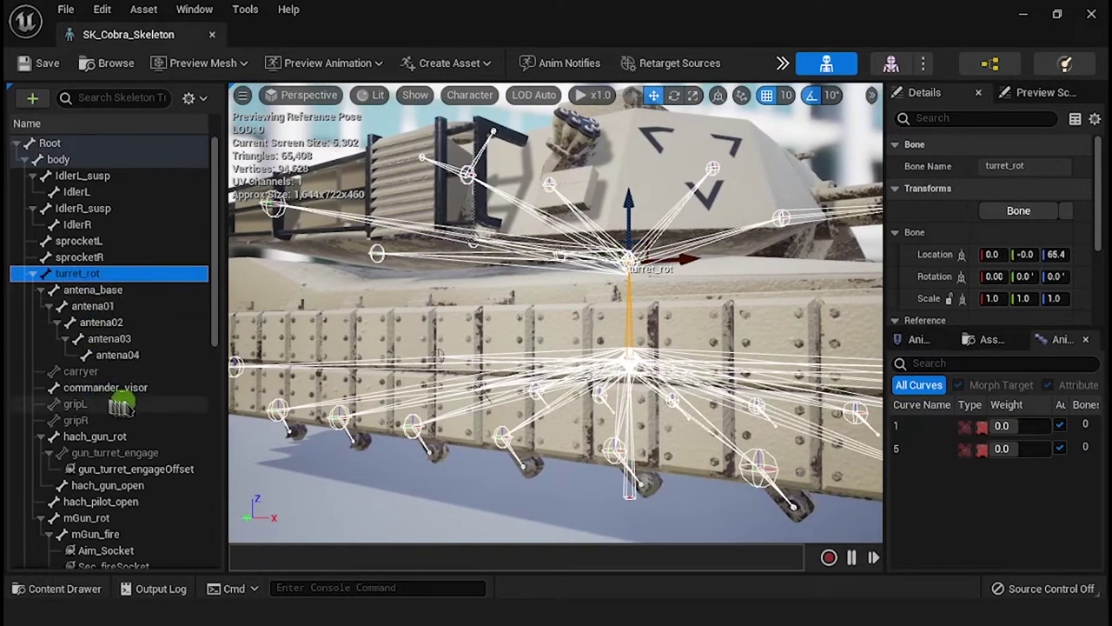
scroll(122, 402, "down", 2)
left_click(86, 465)
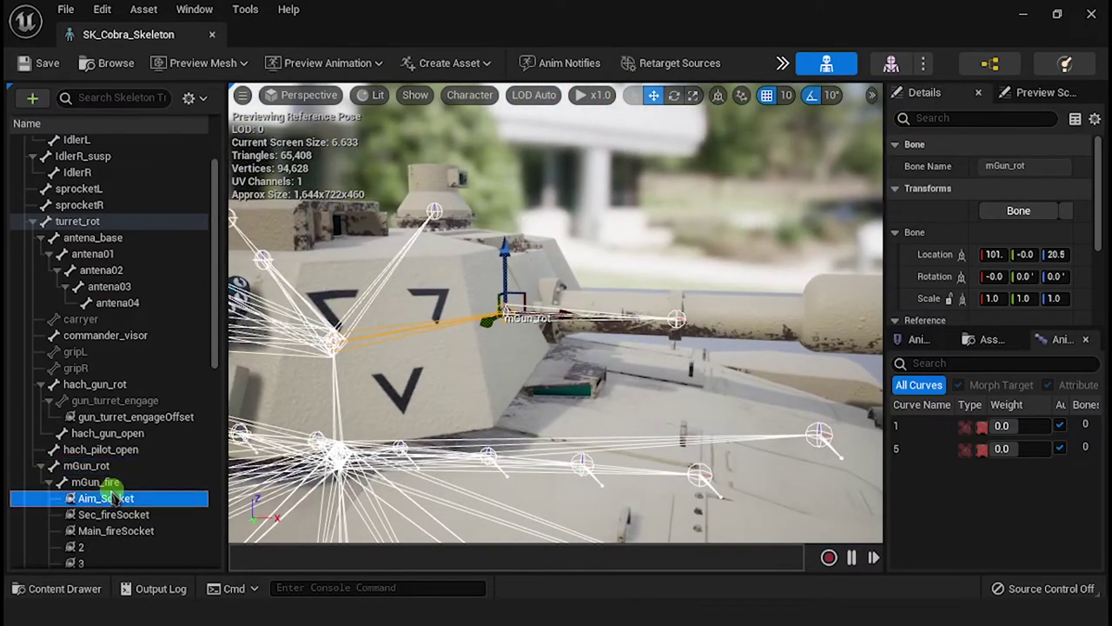
left_click(94, 481)
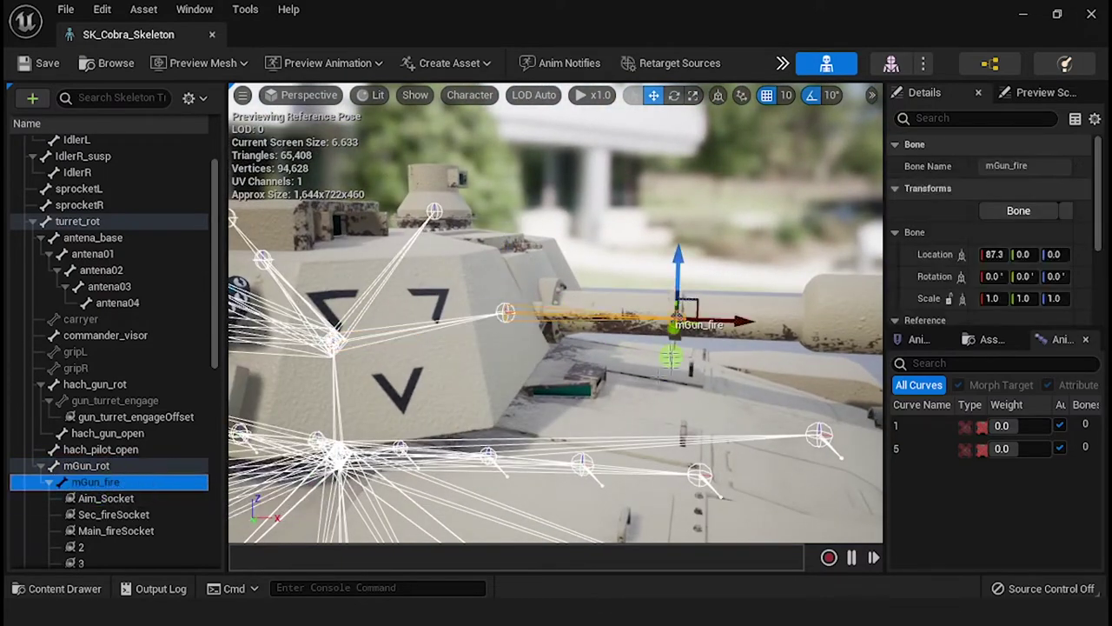
right_click_drag(673, 343, 618, 352)
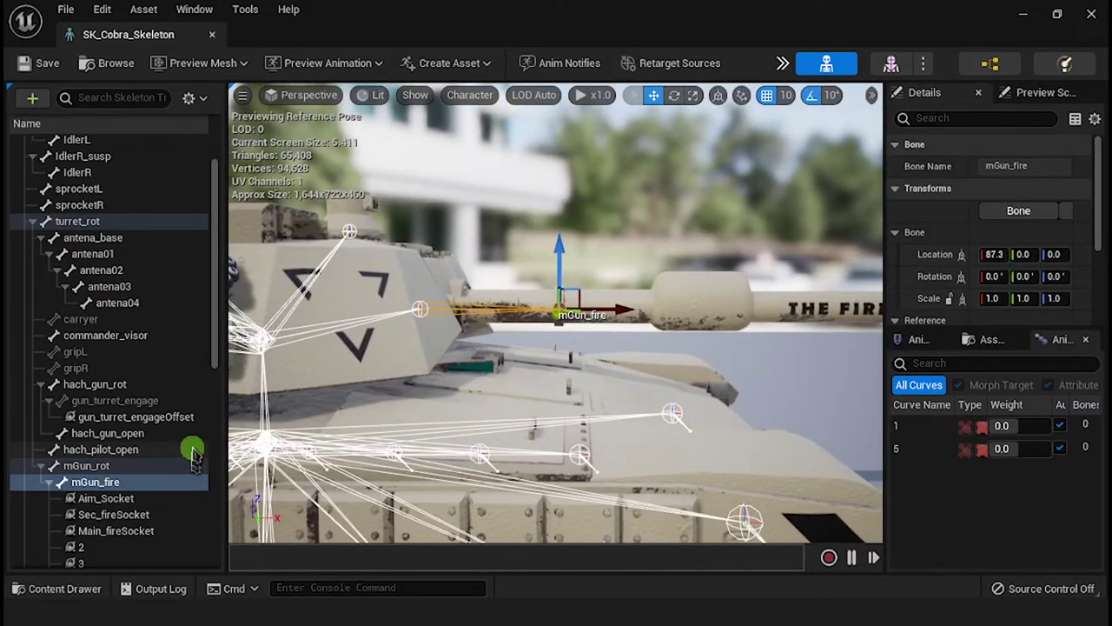
Inspect the sockets under mGun_fire: Aim_Socket, Main_fireSocket, Sec_fireSocket, and sockets 2, 3 and 4.
scroll(191, 452, "down", 3)
right_click_drag(486, 420, 487, 420)
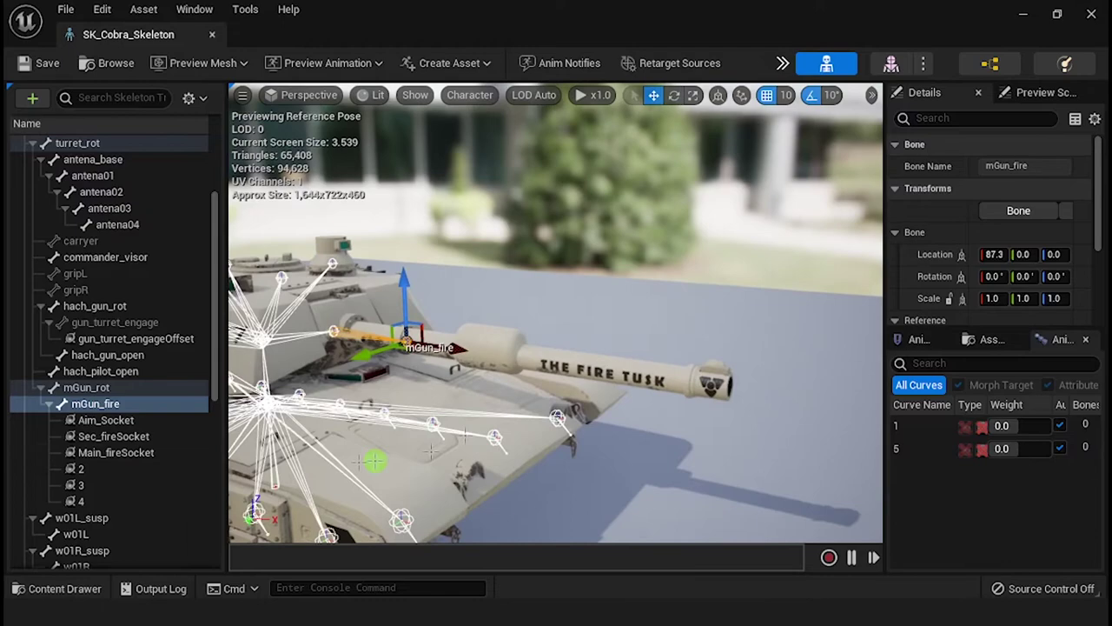
left_click(104, 420)
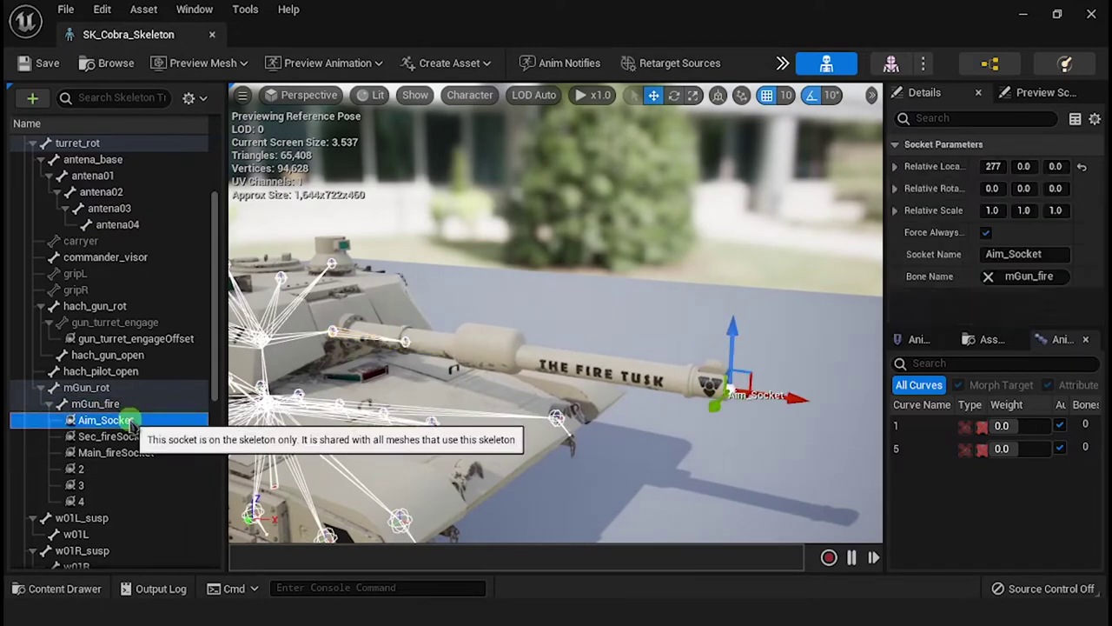
left_click_drag(657, 408, 616, 405, "alt")
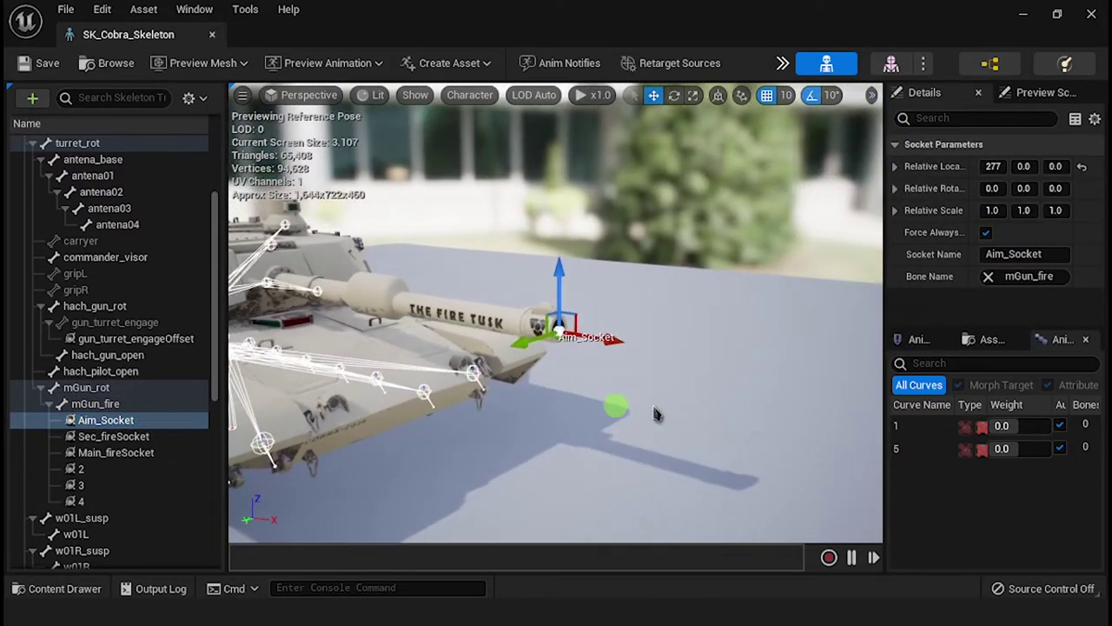
left_click(119, 456)
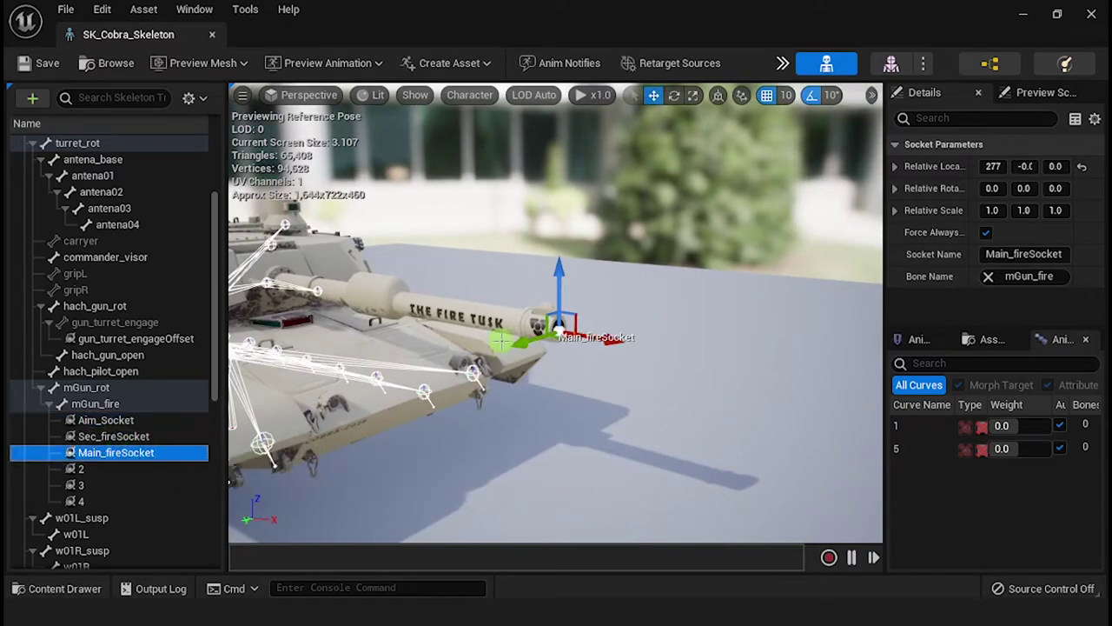
left_click(113, 436)
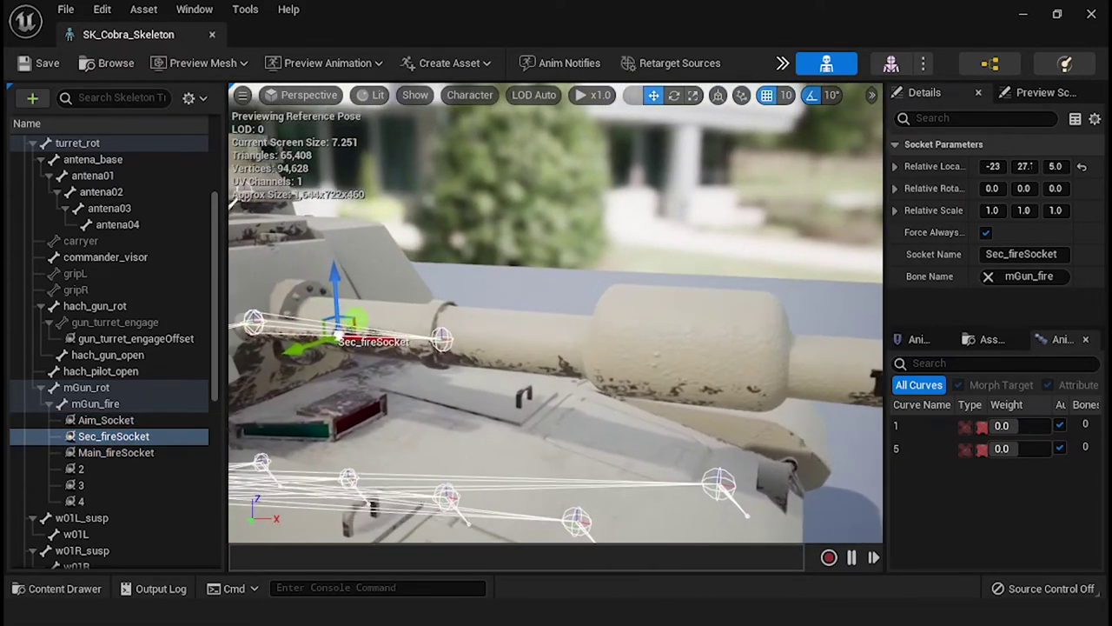
right_click_drag(356, 318, 371, 335)
left_click(122, 453)
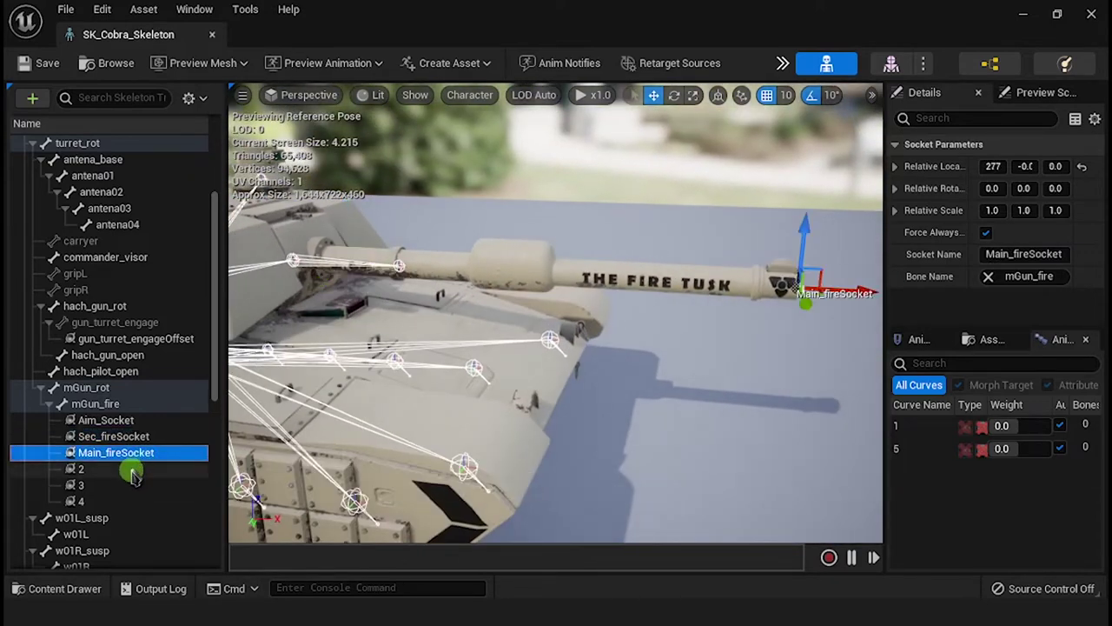
left_click(124, 469)
left_click(124, 484)
left_click(116, 500)
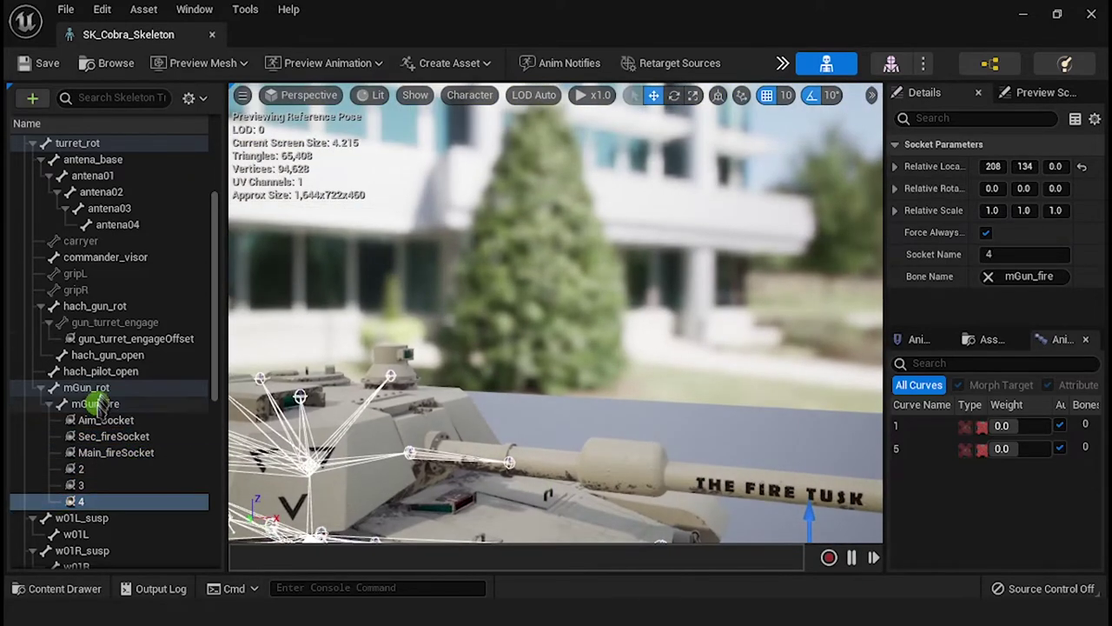
Review the mGun_fire bone again and the Root bone at the head of the skeleton hierarchy.
left_click(96, 404)
scroll(117, 203, "up", 5)
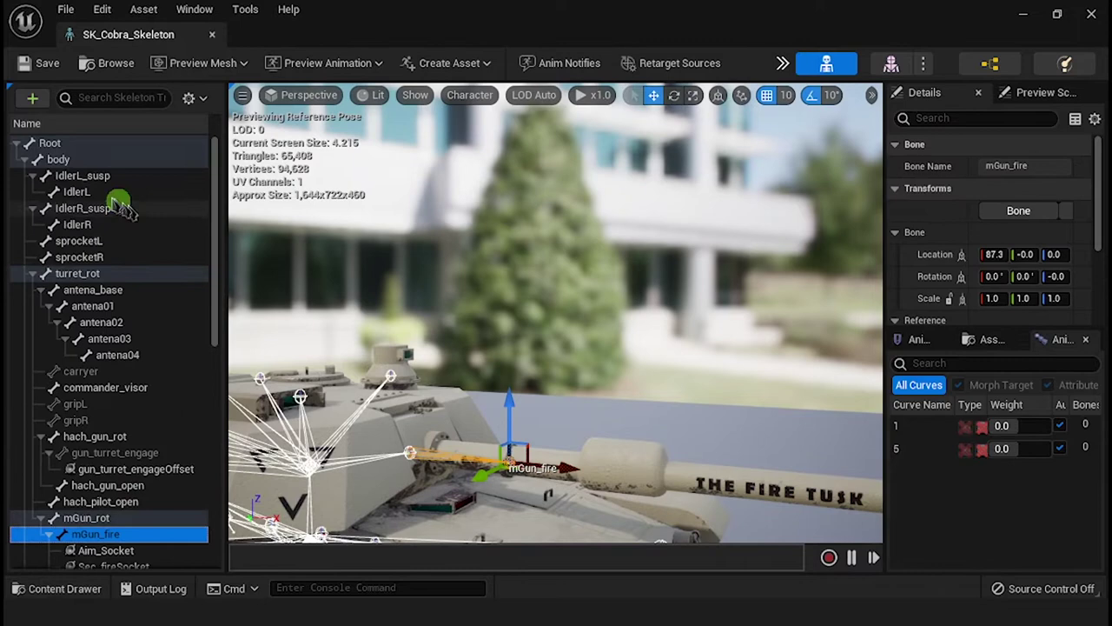
left_click(49, 143)
left_click_drag(884, 165, 839, 174)
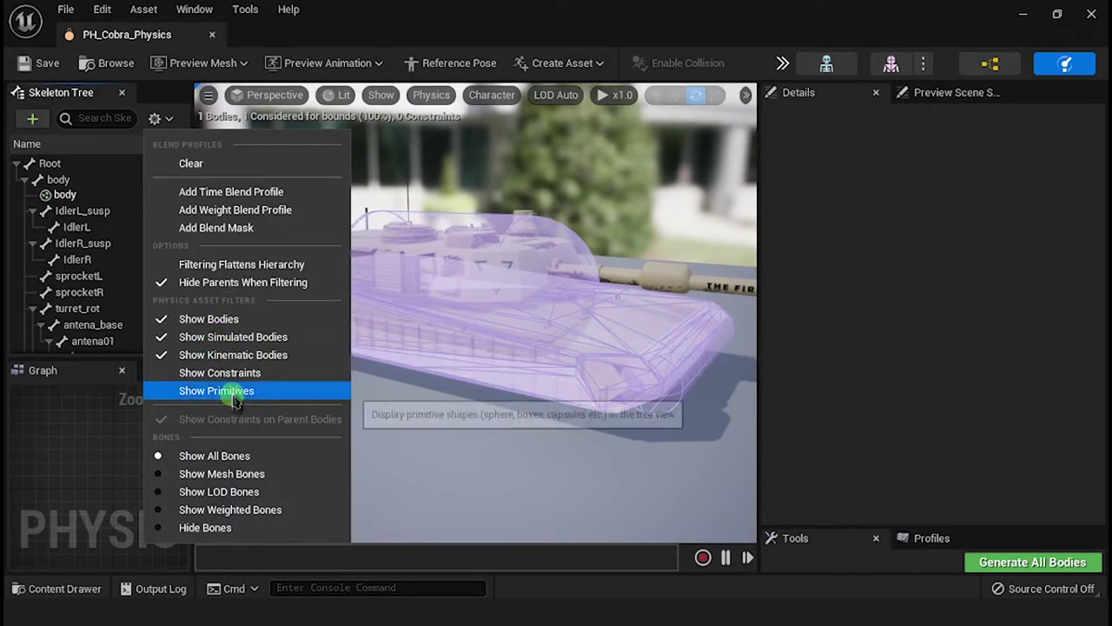
Inspect the BodyCapsule, FrontCapsule and HullBox primitives of the body in the PH_Cobra_Physics skeleton tree.
left_click(92, 212)
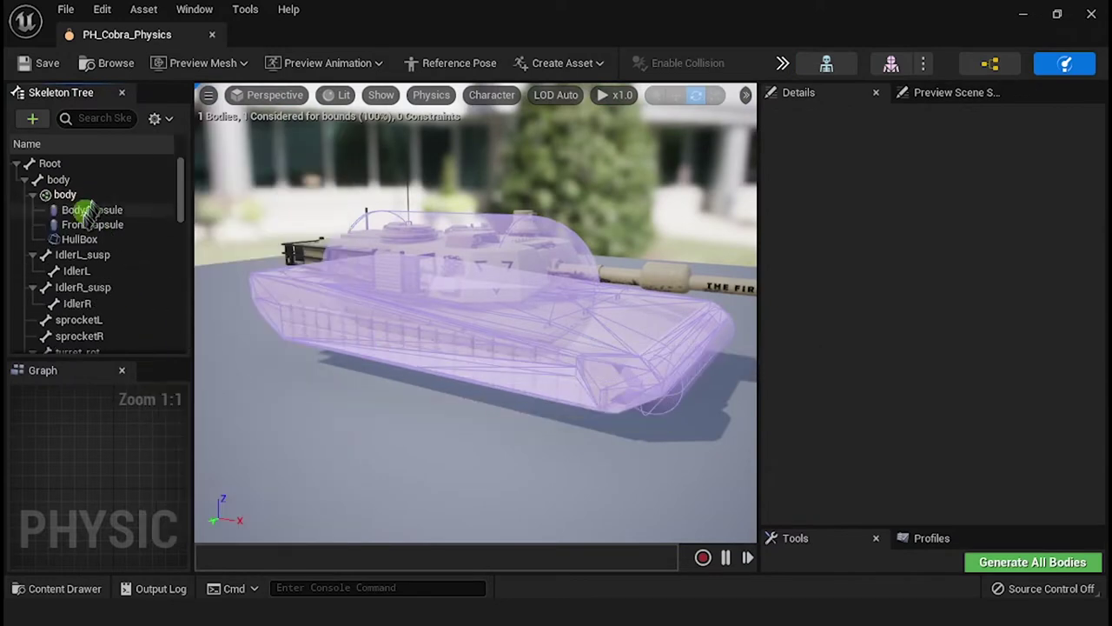
left_click(87, 224)
left_click(79, 239)
left_click(68, 195)
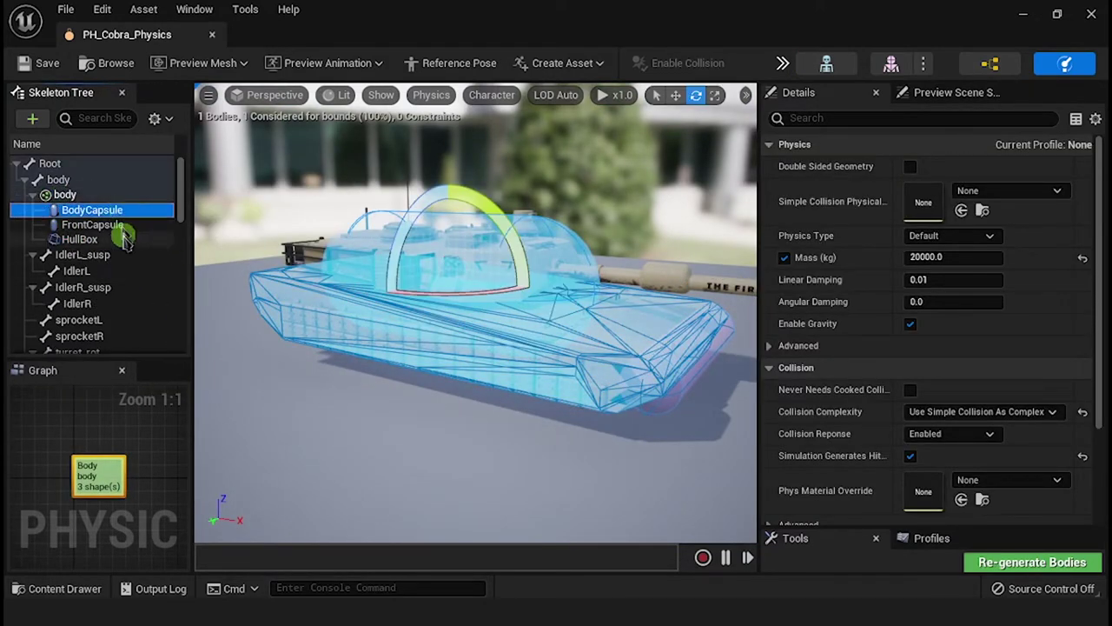
left_click(125, 239)
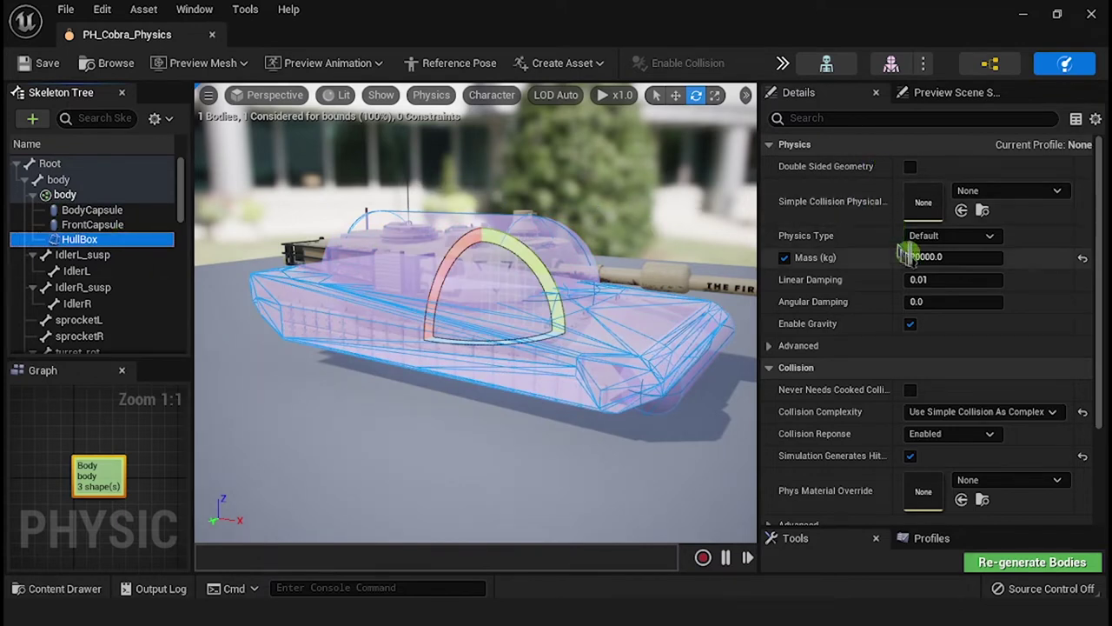
Review the body's physics and collision settings in PH_Cobra_Physics, including the advanced options of both sections.
scroll(966, 257, "down", 3)
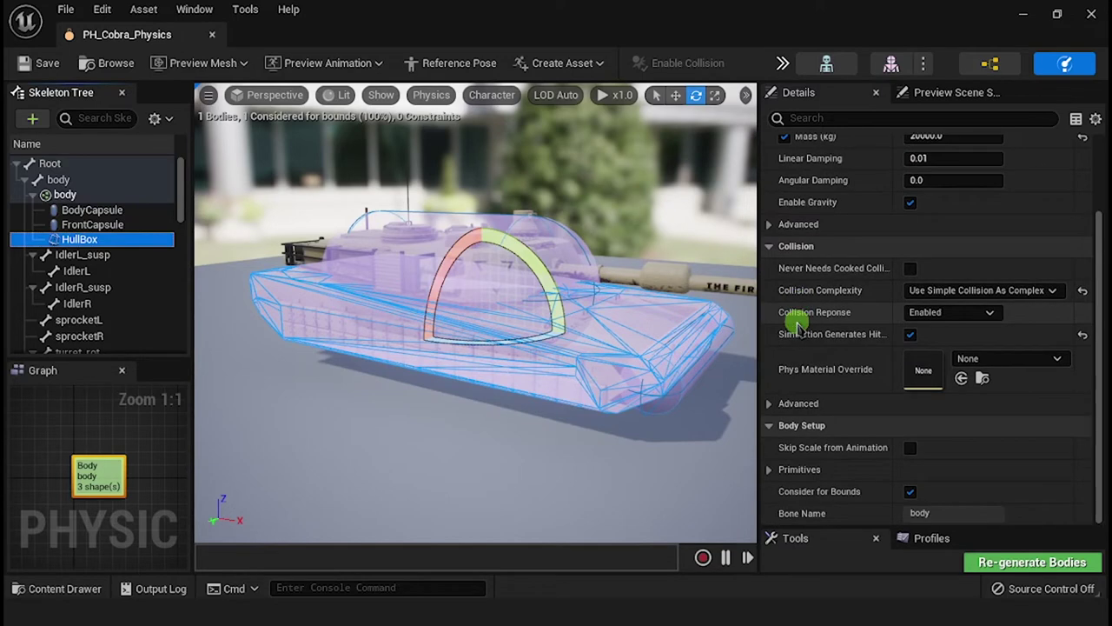
left_click(768, 403)
left_click(766, 224)
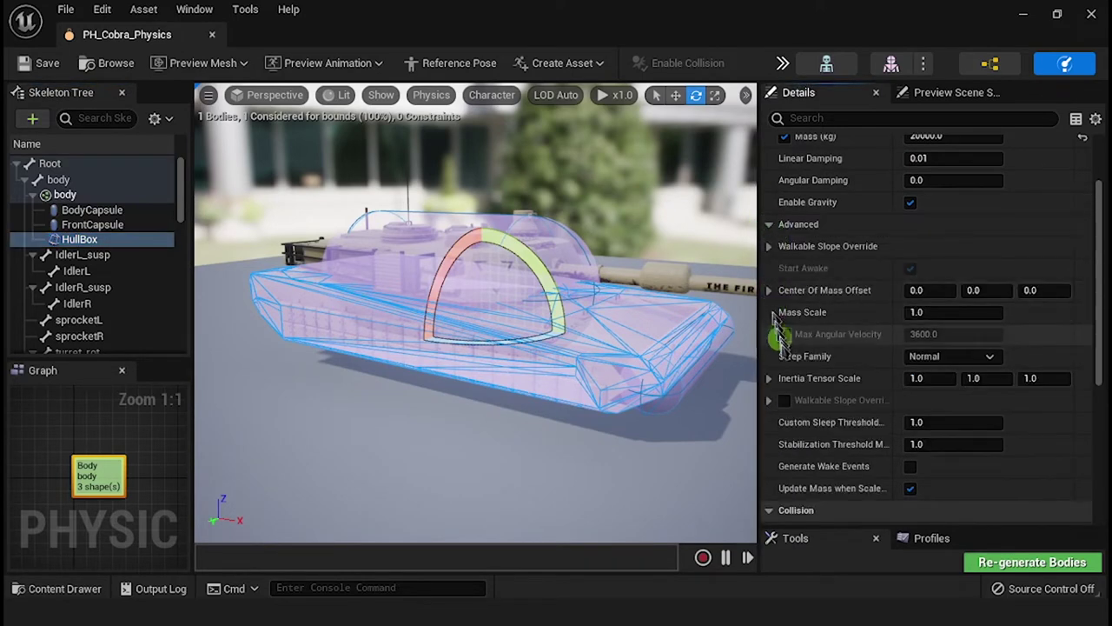
scroll(781, 374, "down", 2)
scroll(781, 373, "down", 8)
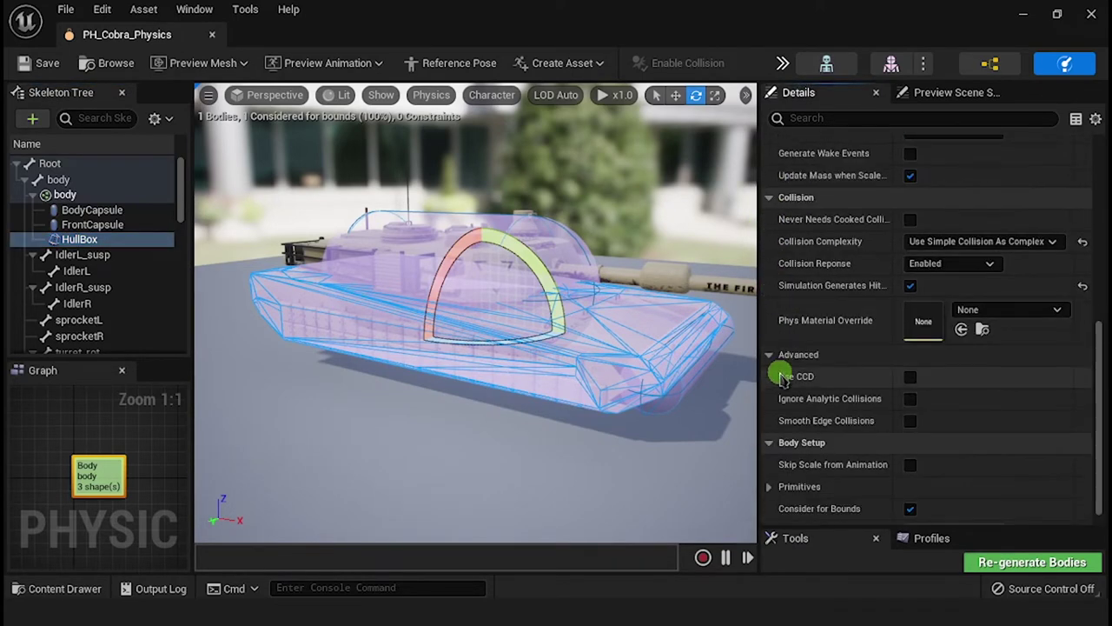
Expand the Body Setup primitives and review the BodyCapsule and FrontCapsule dimensions, mass contribution and collision options.
left_click(769, 469)
scroll(770, 466, "down", 3)
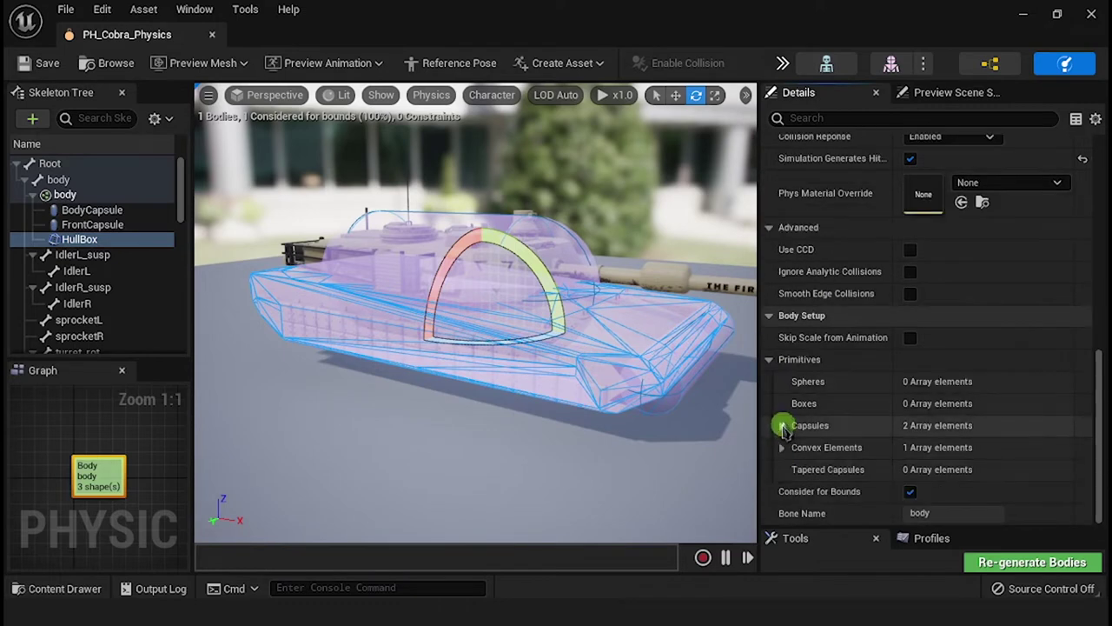
left_click(782, 425)
scroll(784, 430, "down", 1)
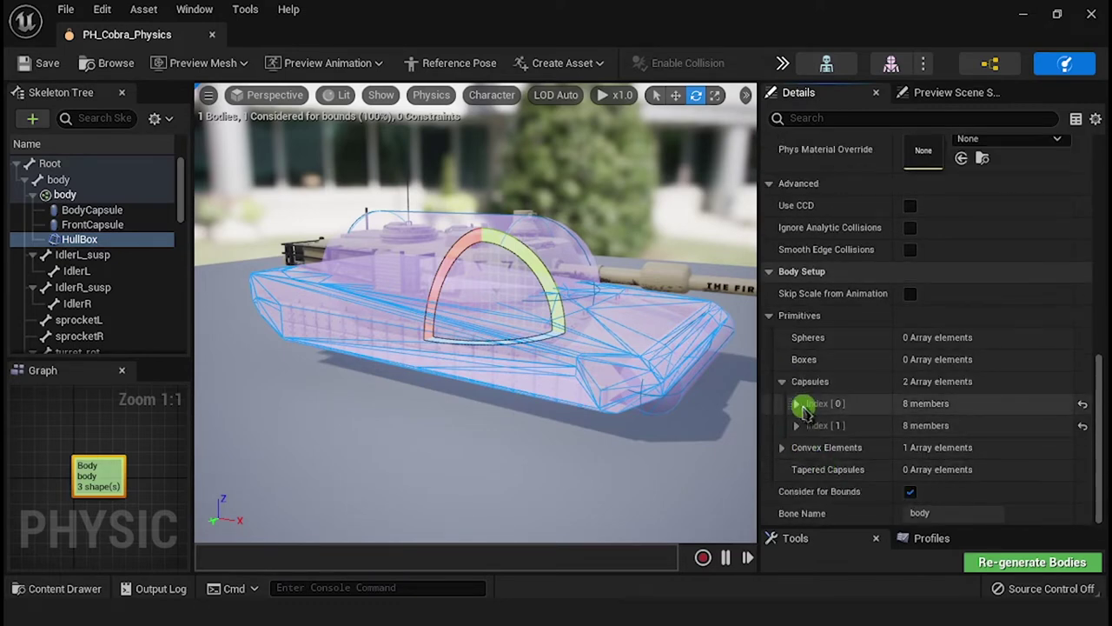
left_click(796, 403)
scroll(880, 435, "down", 4)
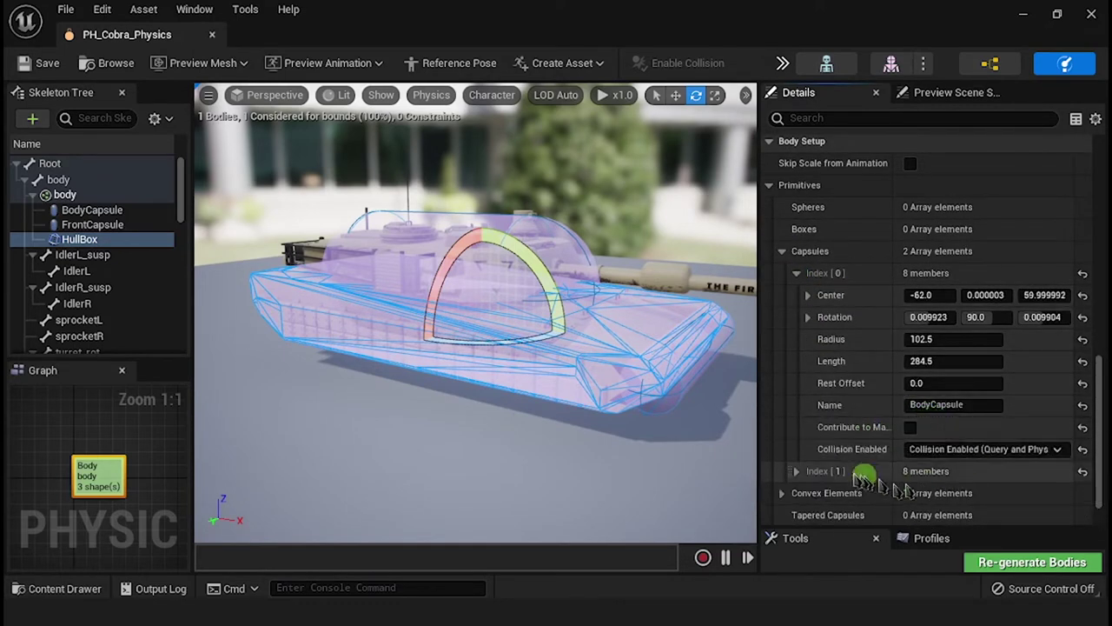
left_click(803, 470)
scroll(817, 434, "down", 5)
scroll(817, 434, "down", 2)
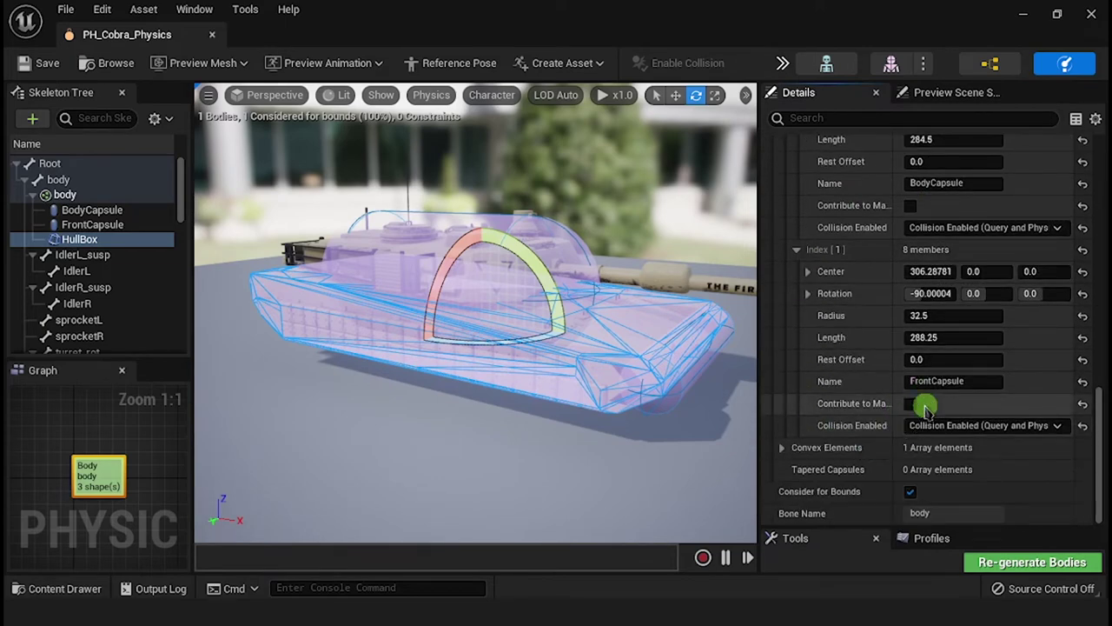
Expand the HullBox convex element and review its mass contribution and collision options.
left_click(782, 447)
left_click(571, 393)
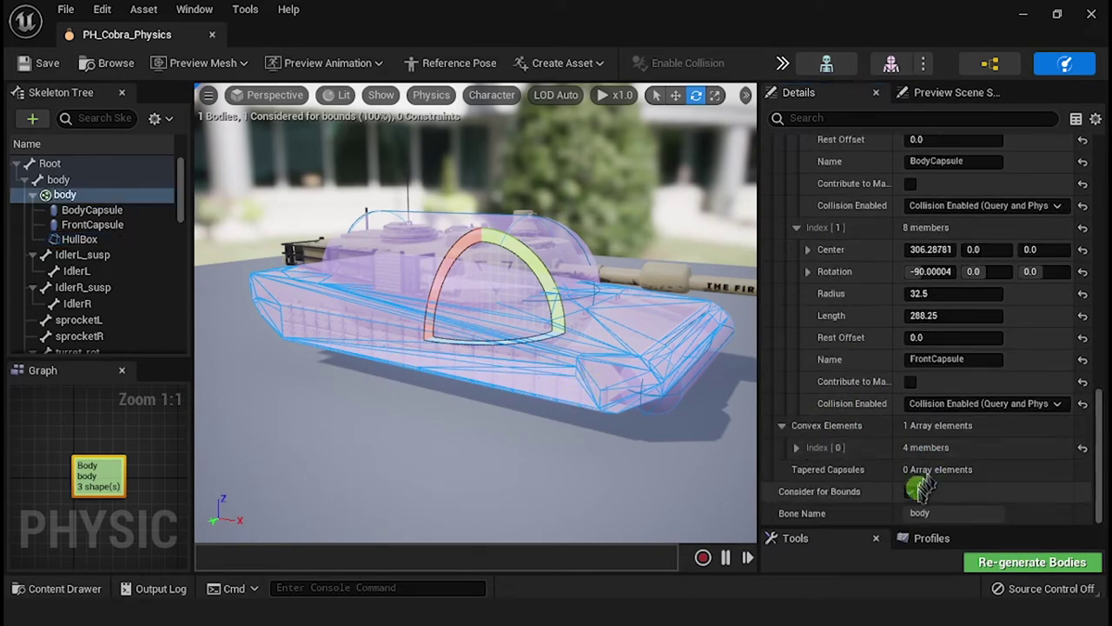
left_click(796, 446)
scroll(934, 435, "down", 2)
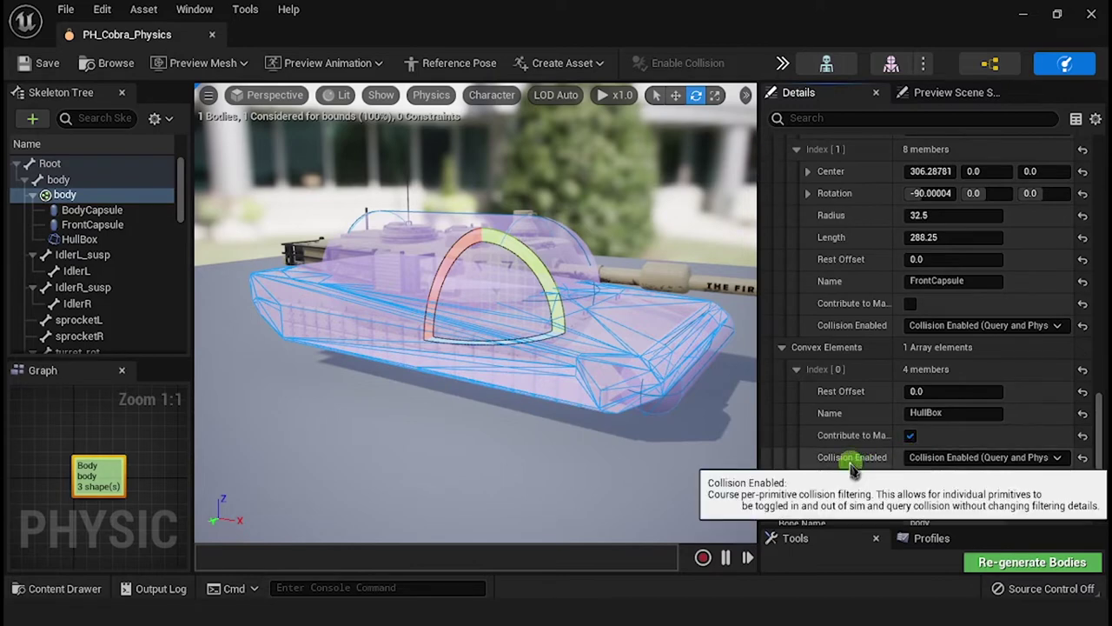
scroll(847, 461, "up", 15)
scroll(847, 467, "up", 2)
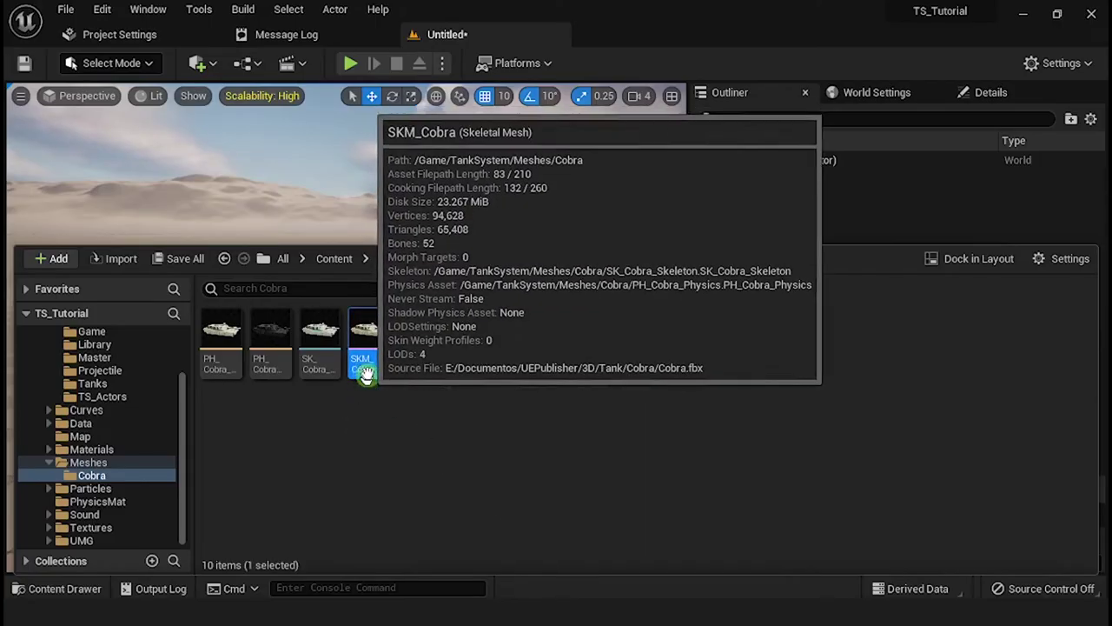
Create an Animation Blueprint named ABP_Test from the SKM_Cobra skeletal mesh and open it.
right_click(367, 365)
mouse_move(629, 165)
left_click(723, 217)
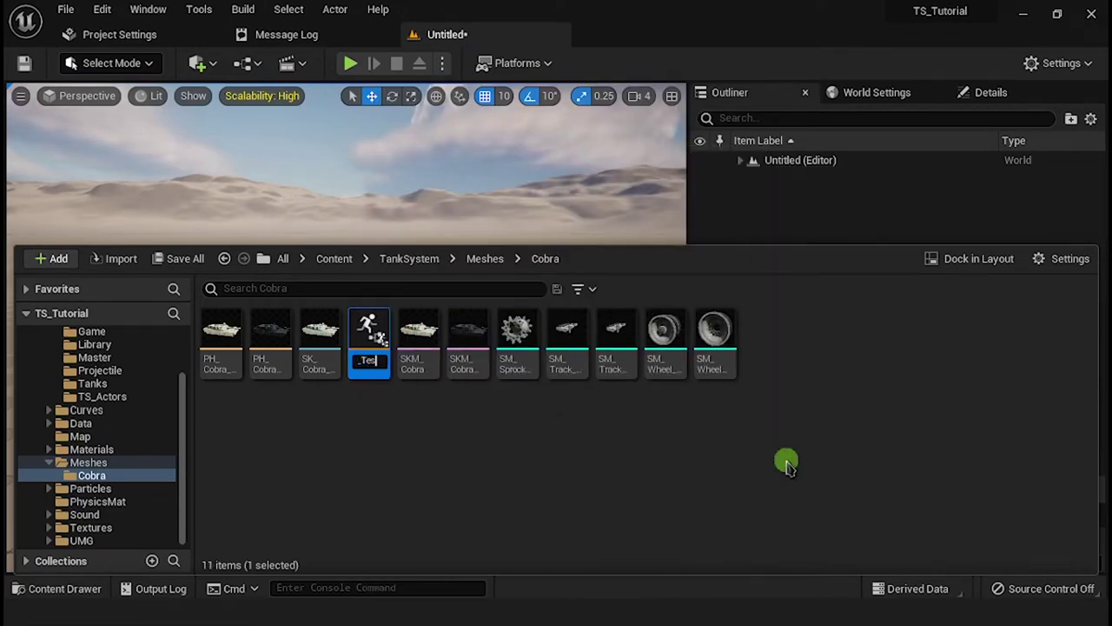
mouse_move(220, 348)
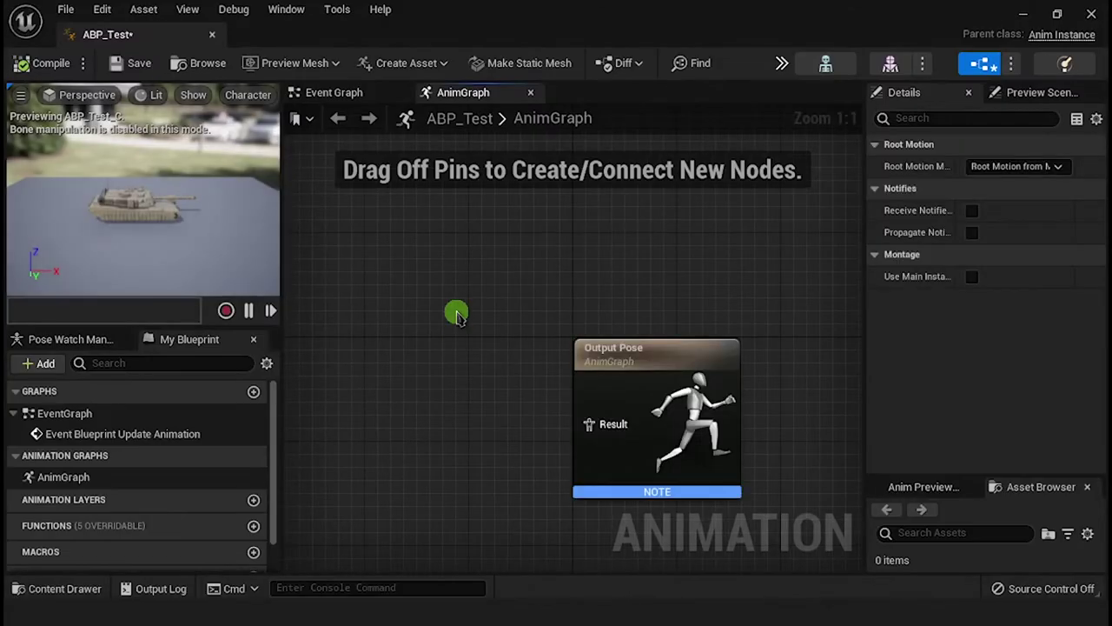
Implement the BP_TS_Tank_Interface interface in the class settings of ABP_Test and compile the blueprint.
right_click_drag(472, 297, 468, 370)
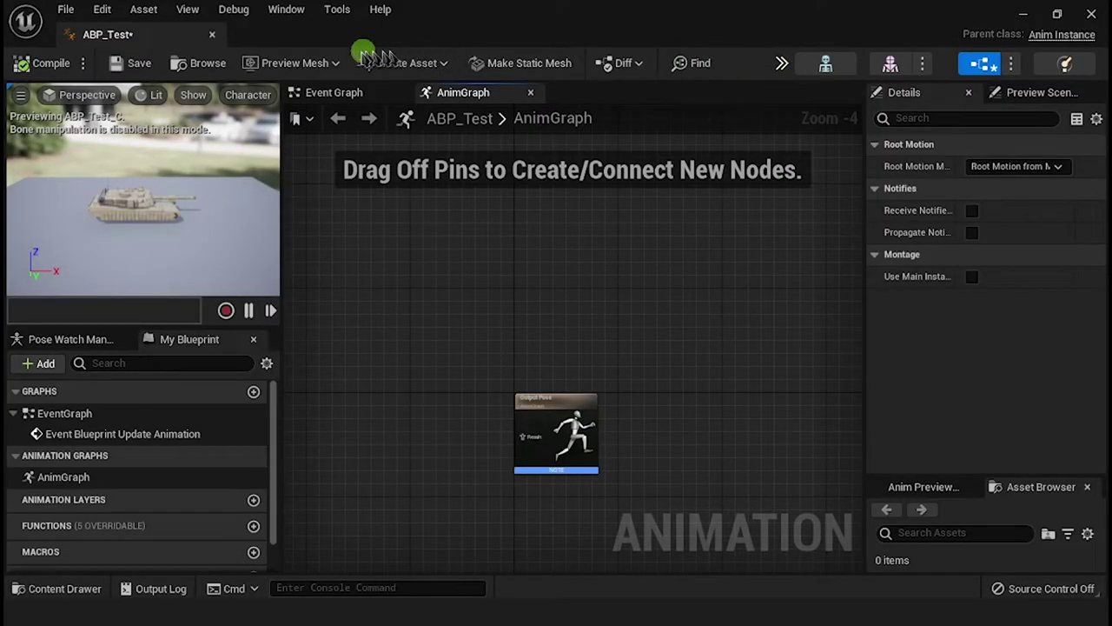
left_click(781, 62)
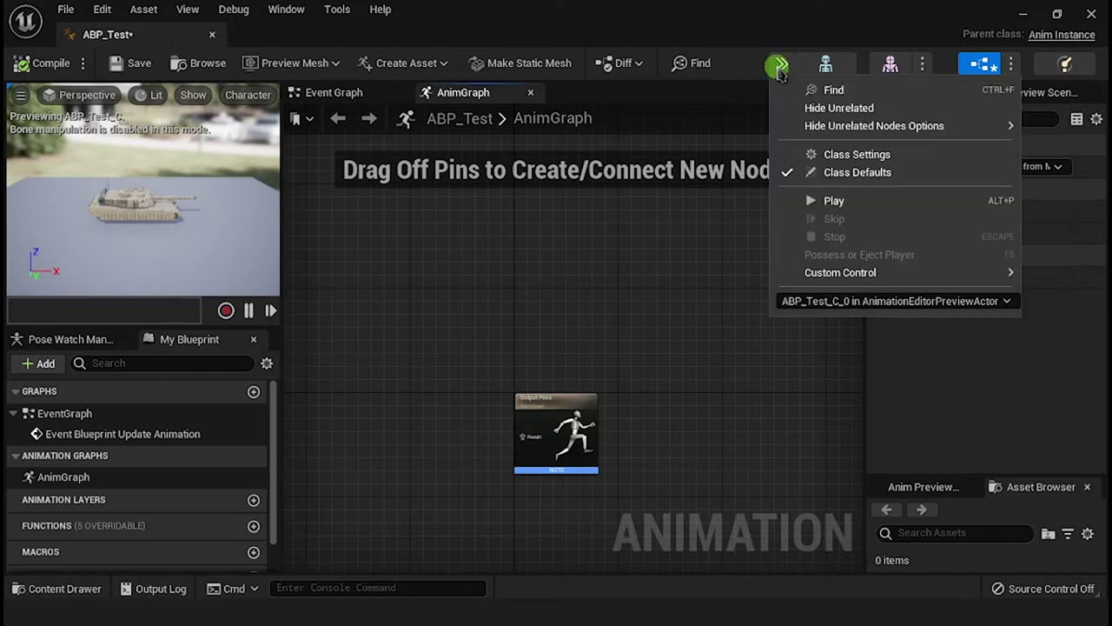
left_click(858, 157)
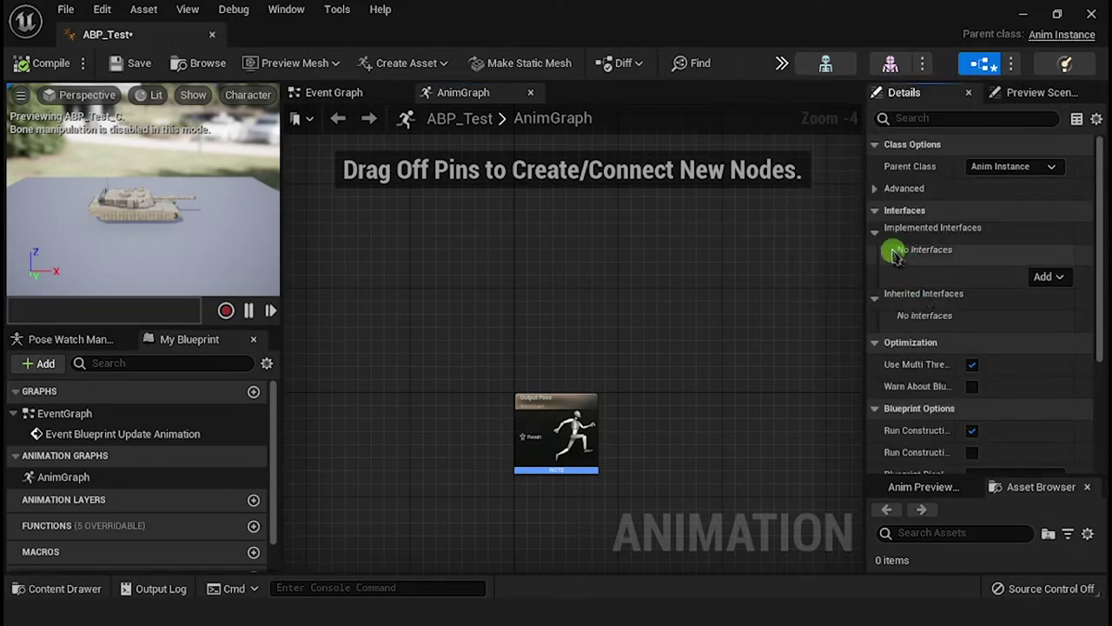
left_click(1043, 276)
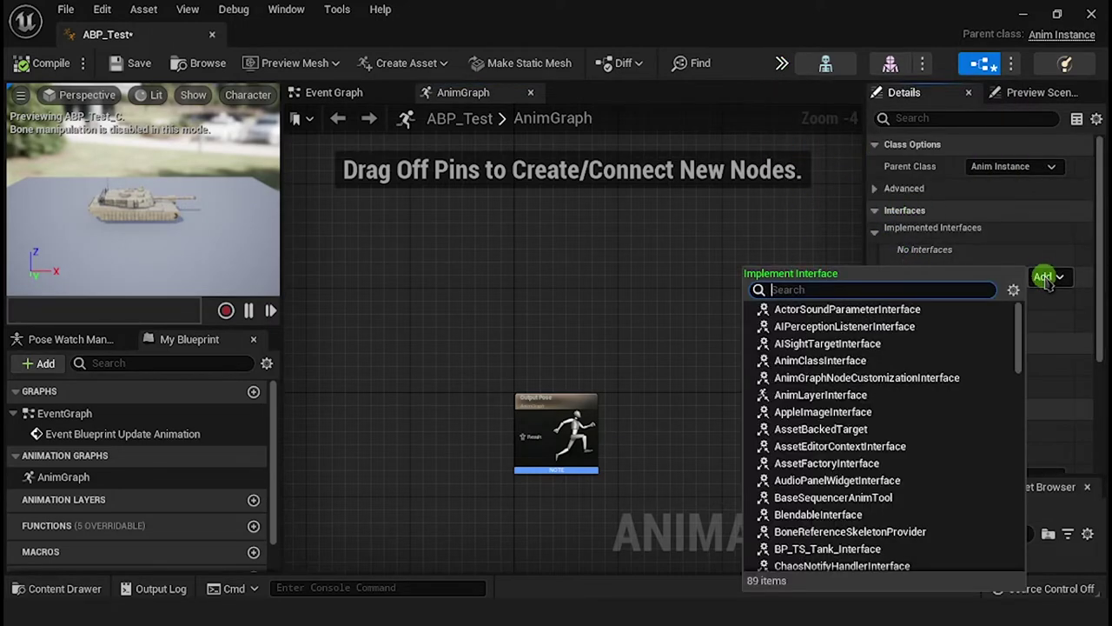
type("ts")
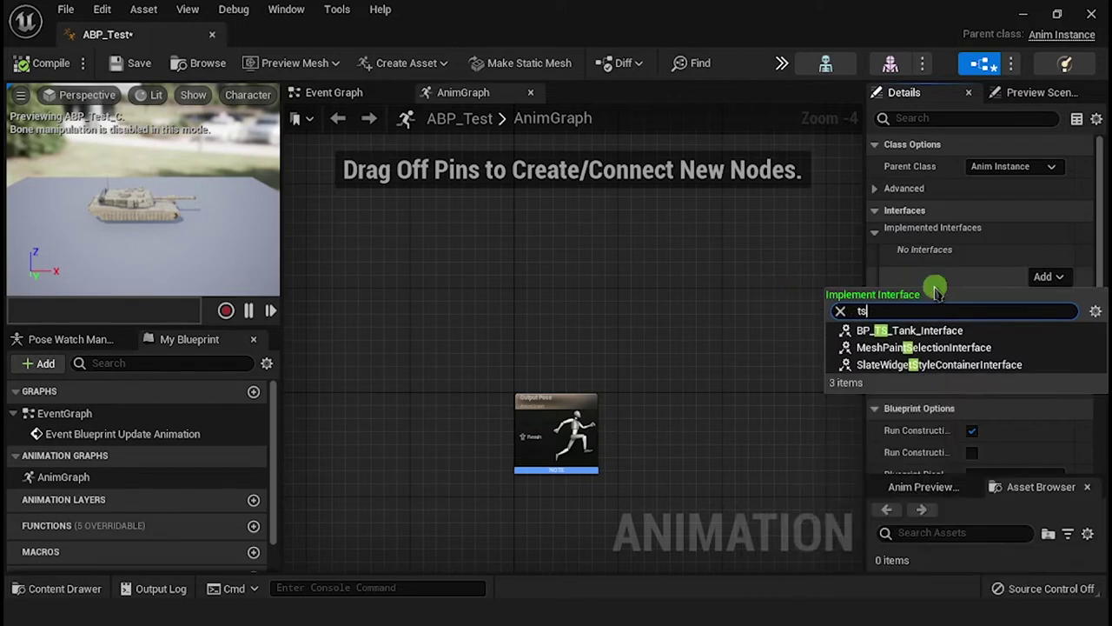
left_click(881, 332)
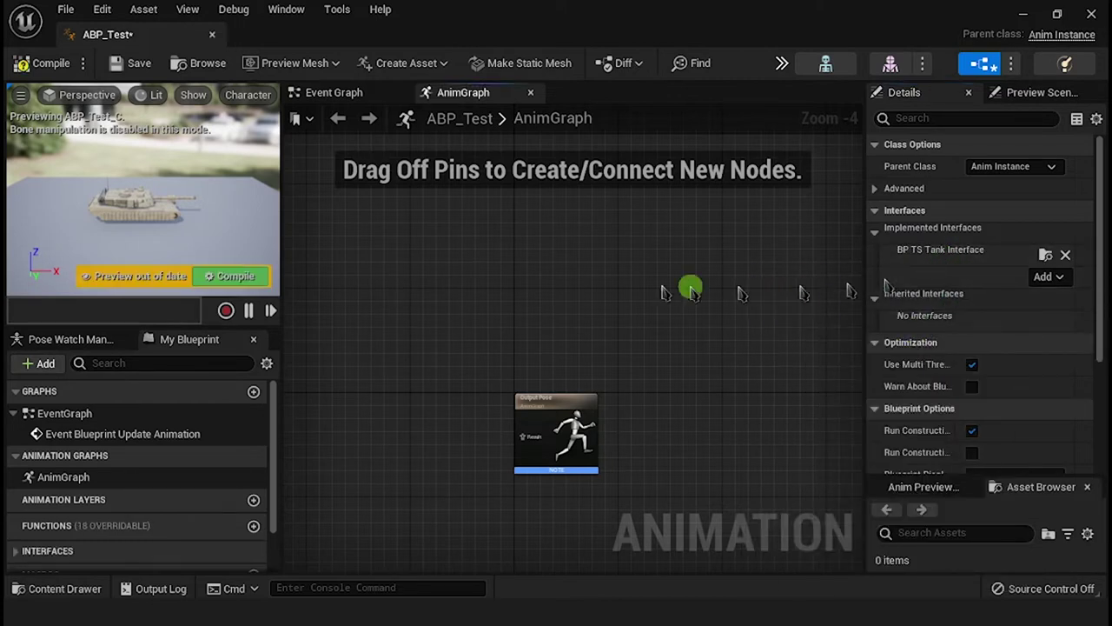
left_click(233, 275)
Bring up the Event Graph of ABP_Test and open ABP_Cobra_AnimBlueprint from the TankSystem Animation folder.
left_click(337, 95)
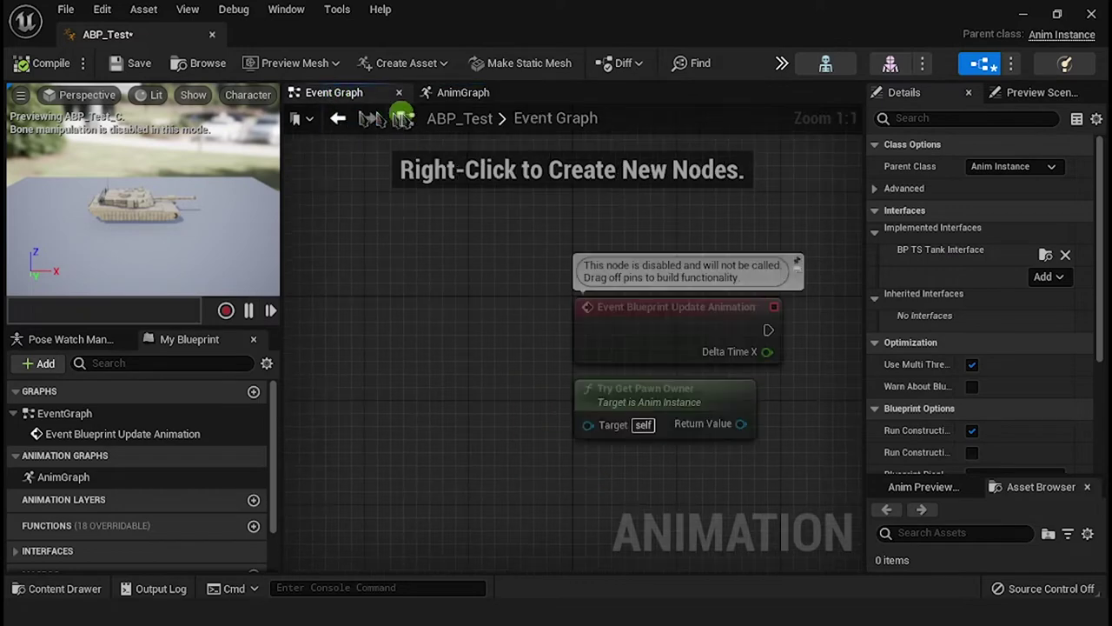
scroll(521, 256, "down", 7)
left_click(624, 35)
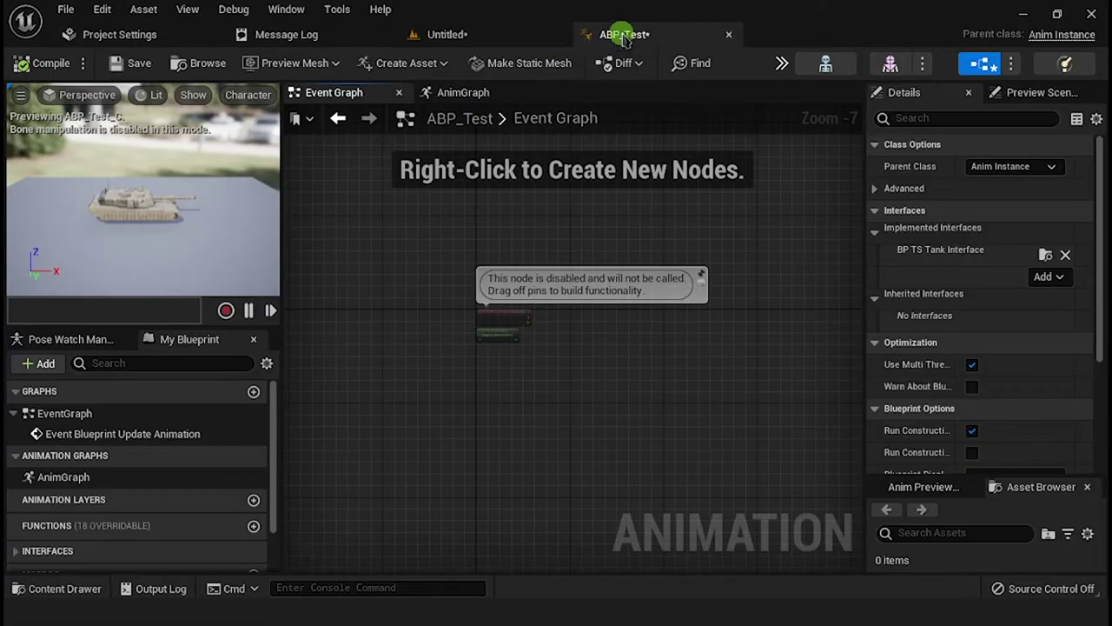
left_click(72, 590)
scroll(117, 534, "up", 3)
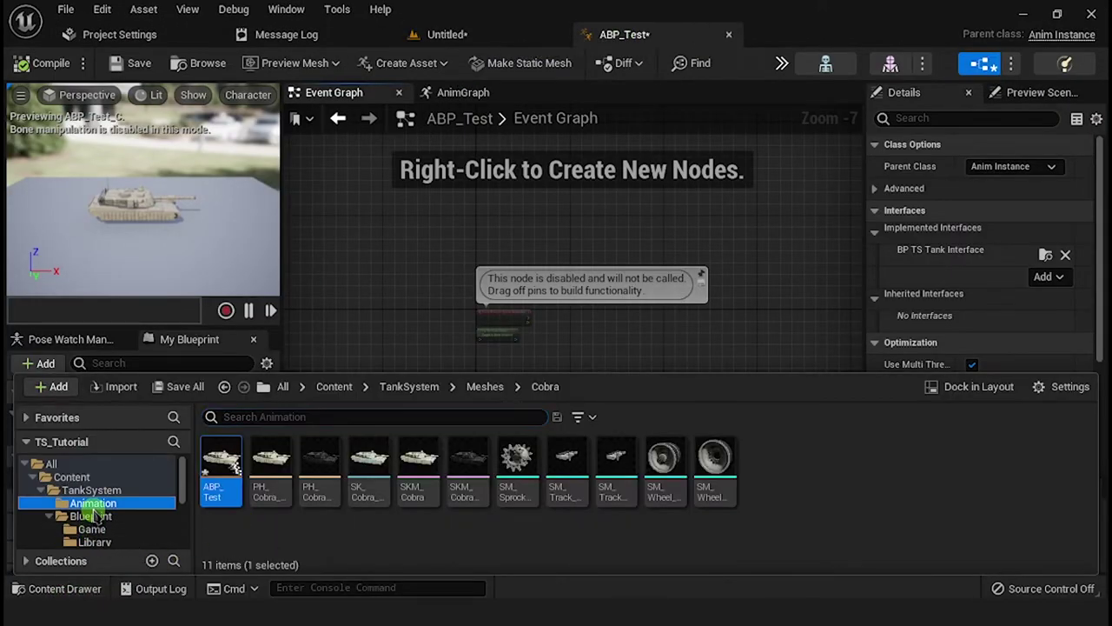
left_click(93, 503)
double_click(220, 469)
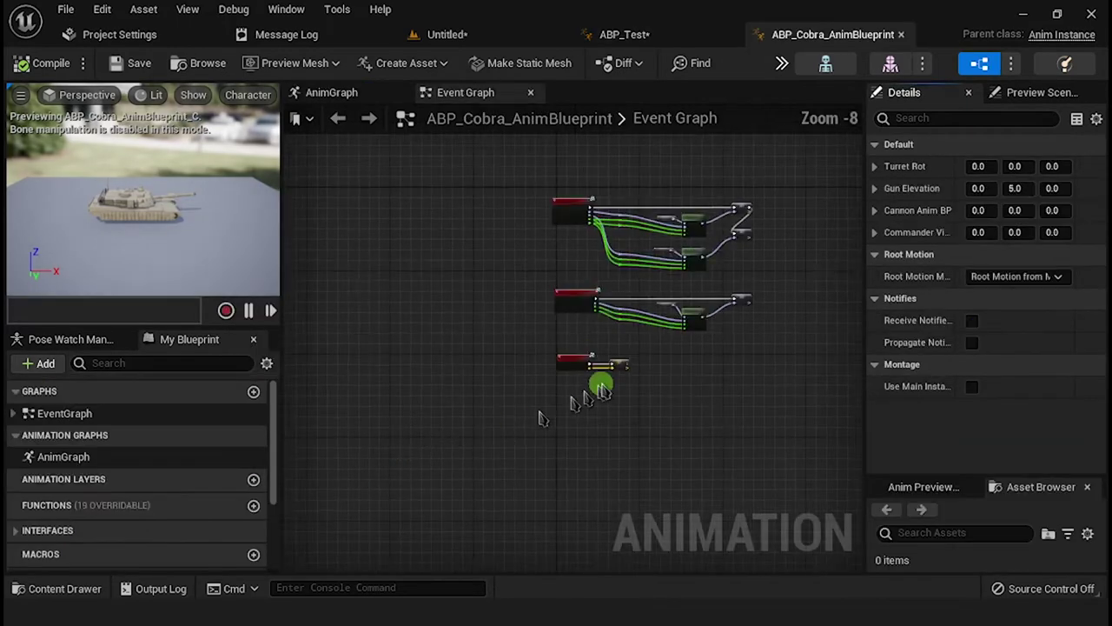
Replace the default nodes in ABP_Test's Event Graph with a copy of all Event Graph nodes from ABP_Cobra_AnimBlueprint.
left_click(371, 225)
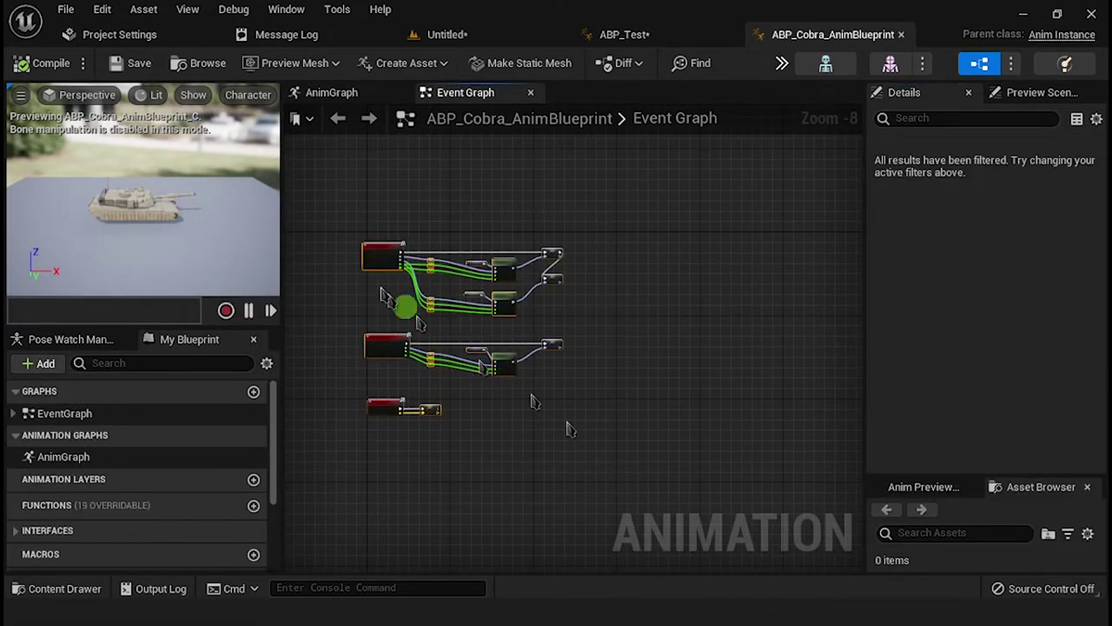
right_click(386, 175)
left_click(443, 238)
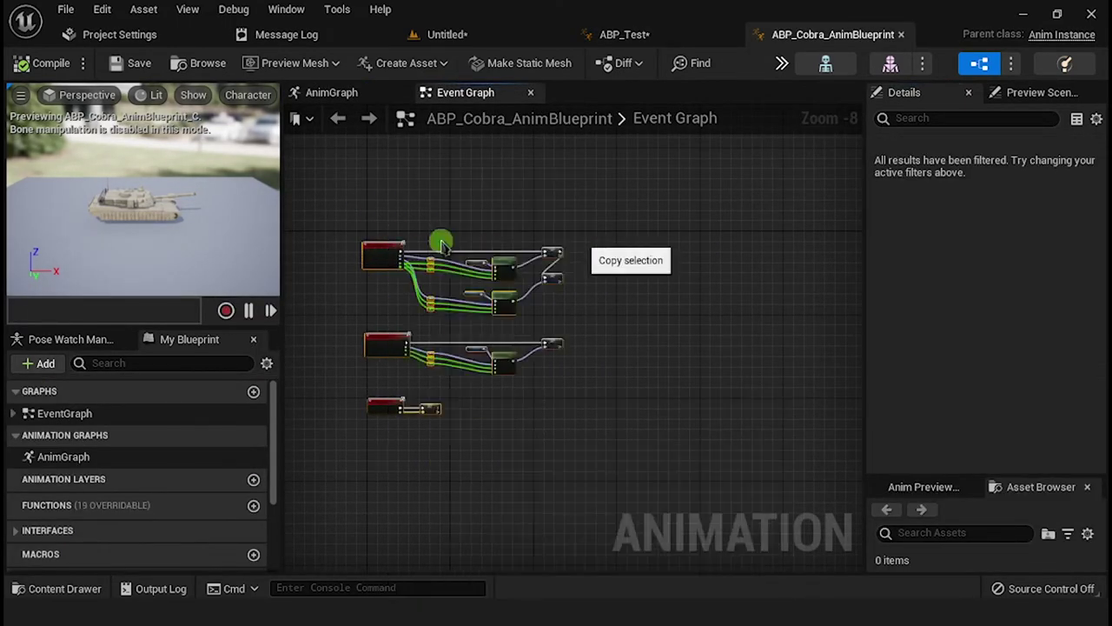
left_click(626, 34)
key("Delete")
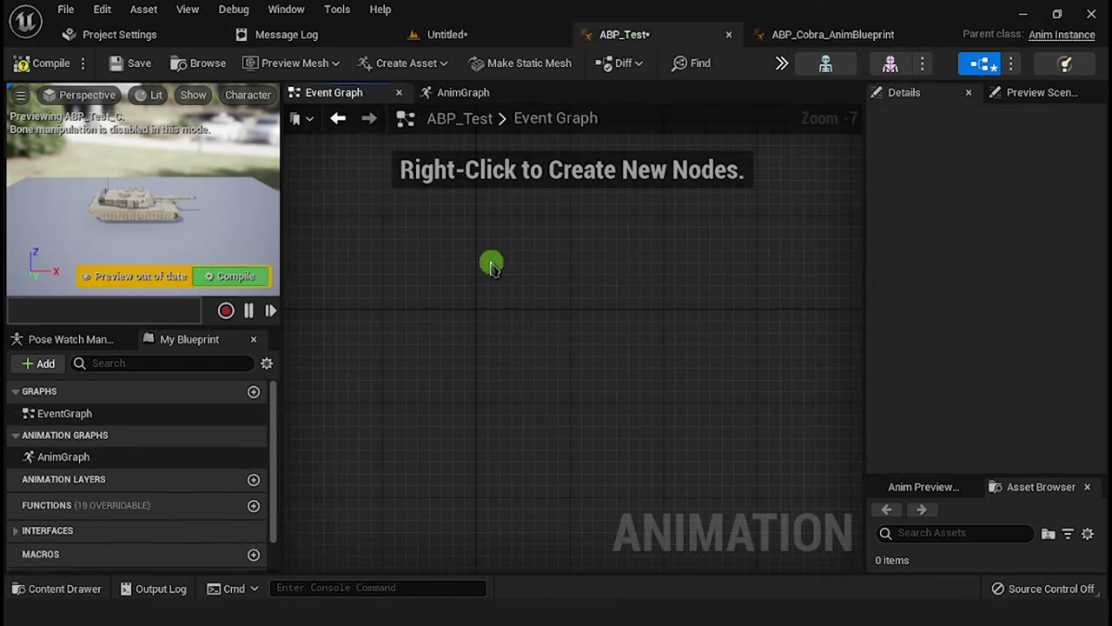
right_click(491, 265)
left_click(458, 339)
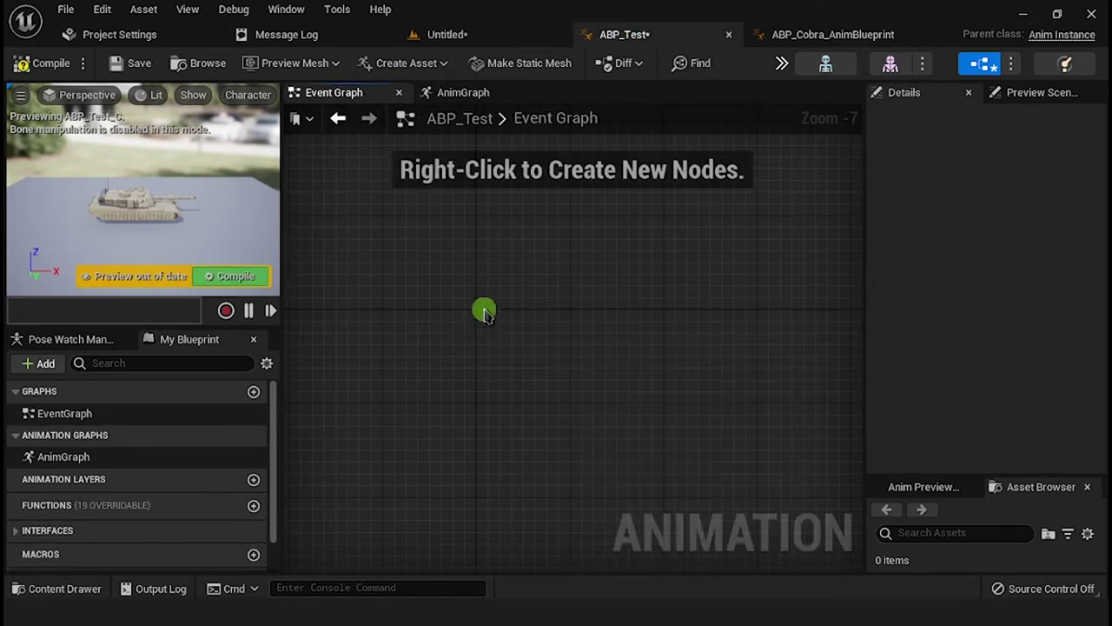
key("ctrl+v")
scroll(397, 233, "up", 4)
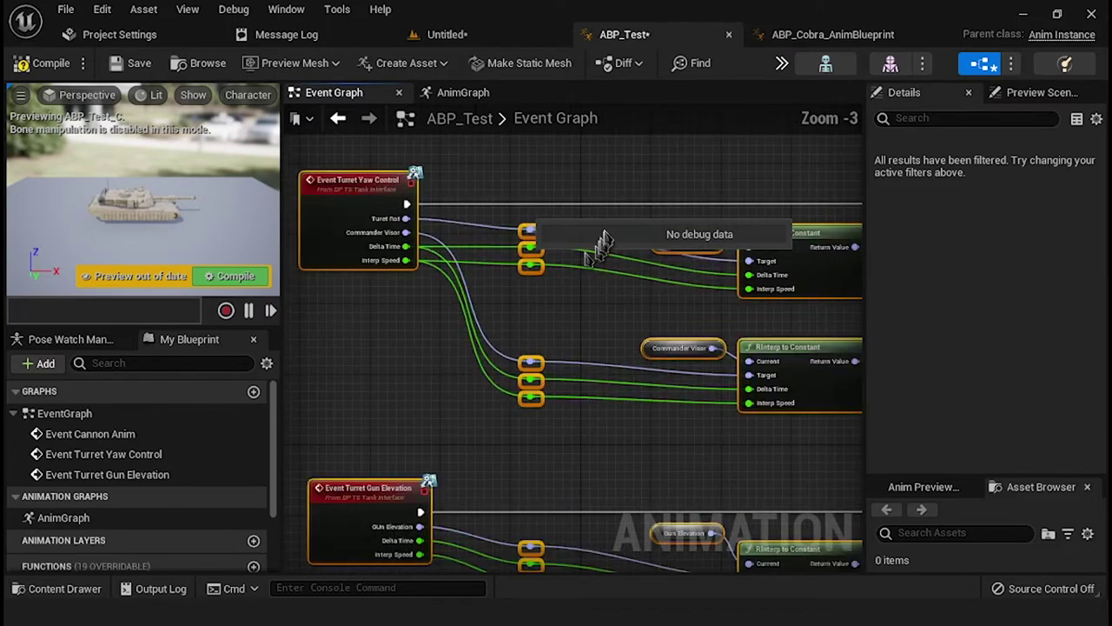
Create the missing variables TurretRot, CommanderVisor and GunElevation from their pasted SET nodes.
right_click(648, 233)
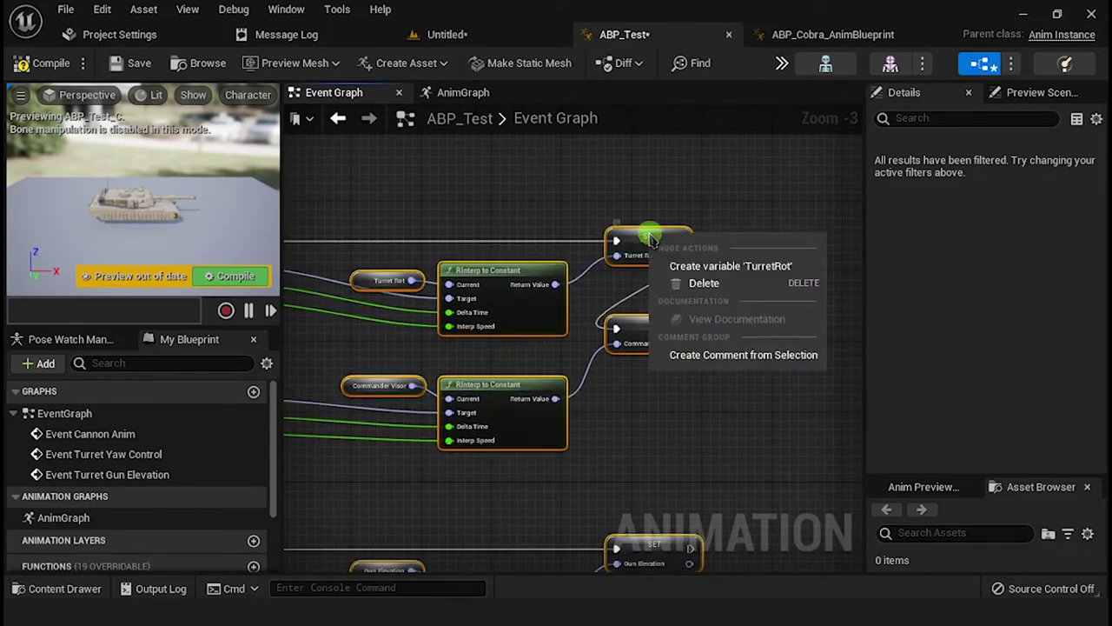
left_click(735, 259)
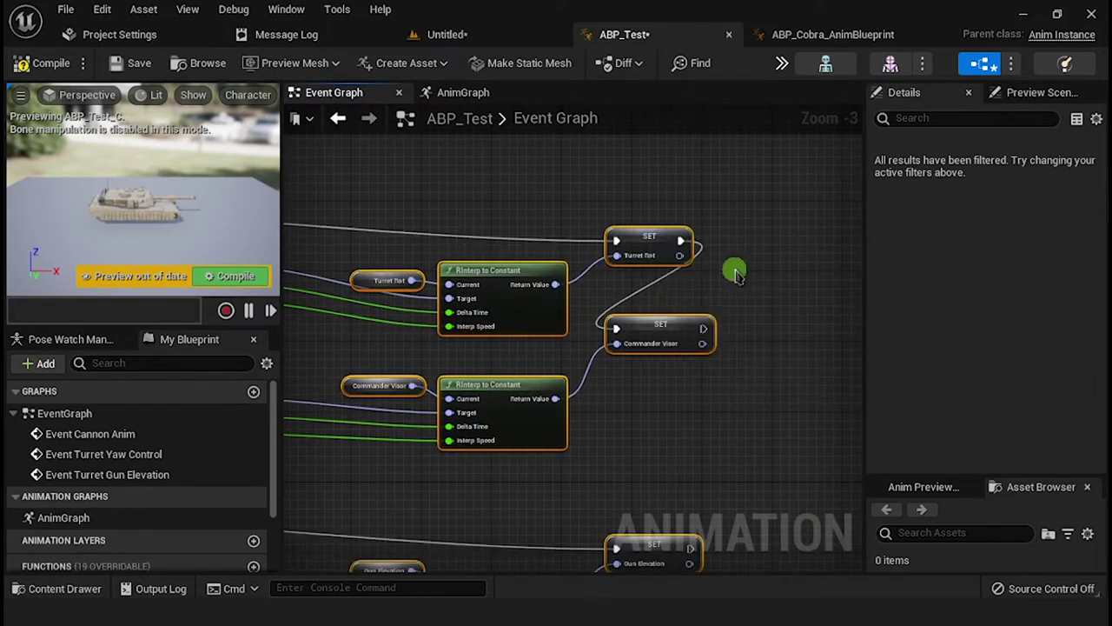
right_click(641, 327)
left_click(695, 362)
right_click_drag(677, 486, 630, 298)
right_click(596, 365)
left_click(661, 395)
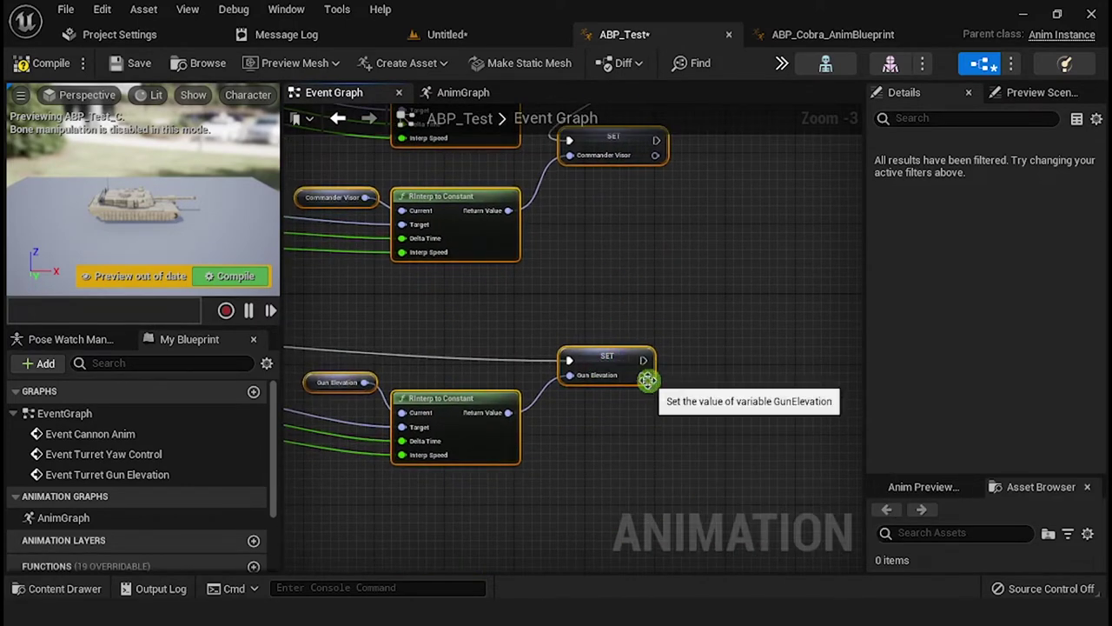
Create the missing Cannon Anim BP variable from the SET node of Event Cannon Anim and compile ABP_Test.
scroll(499, 335, "down", 2)
right_click_drag(498, 335, 565, 340)
scroll(565, 340, "up", 1)
scroll(482, 360, "up", 2)
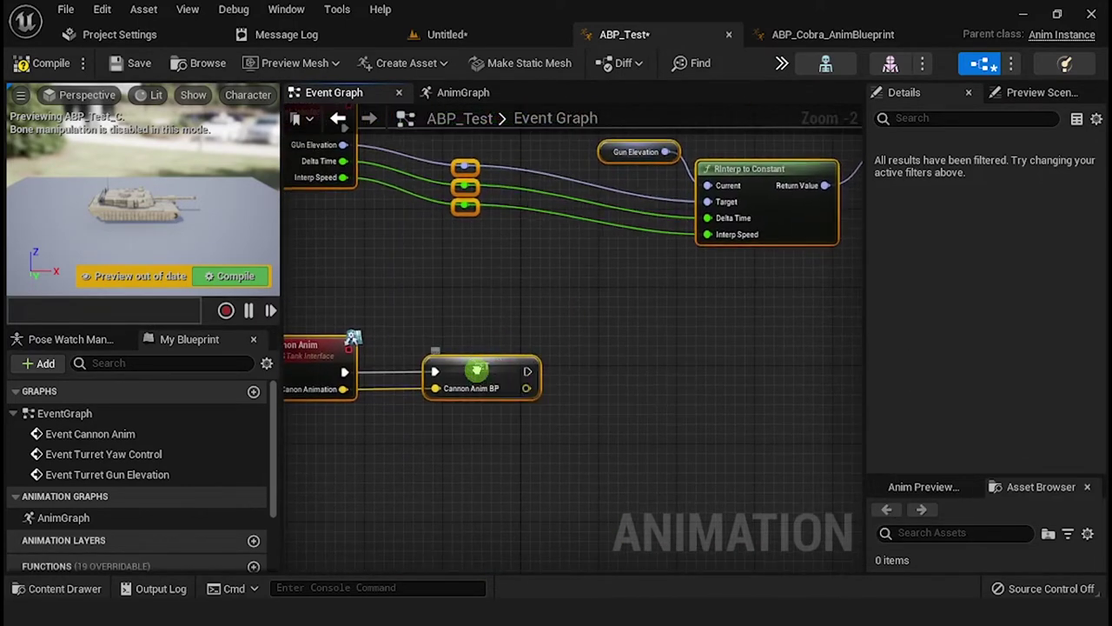
right_click(483, 382)
left_click(541, 400)
scroll(567, 365, "down", 1)
scroll(569, 363, "down", 1)
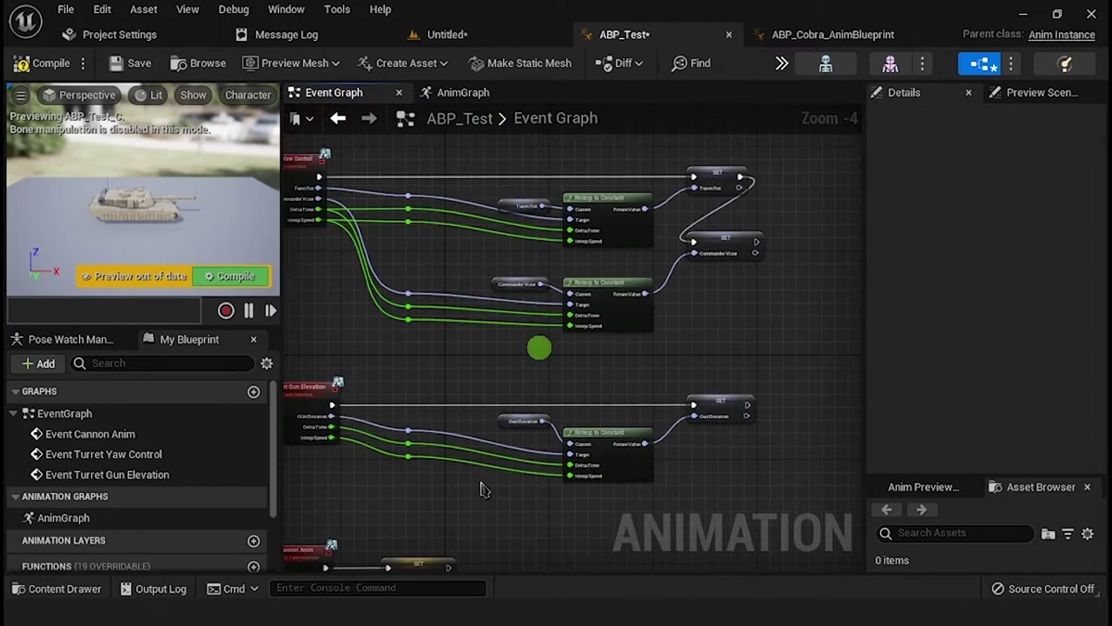
scroll(390, 286, "down", 1)
left_click(50, 62)
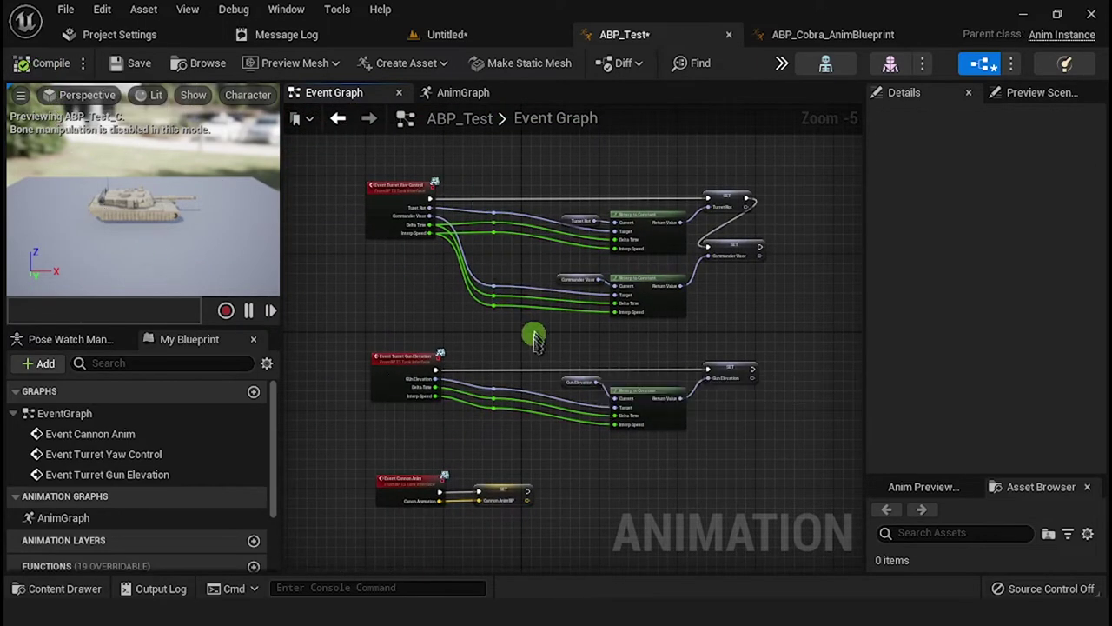
Copy the Mesh Space Ref Pose, variable, Transform (Modify) Bone and Component To Local nodes from ABP_Cobra_AnimBlueprint's AnimGraph.
left_click(461, 93)
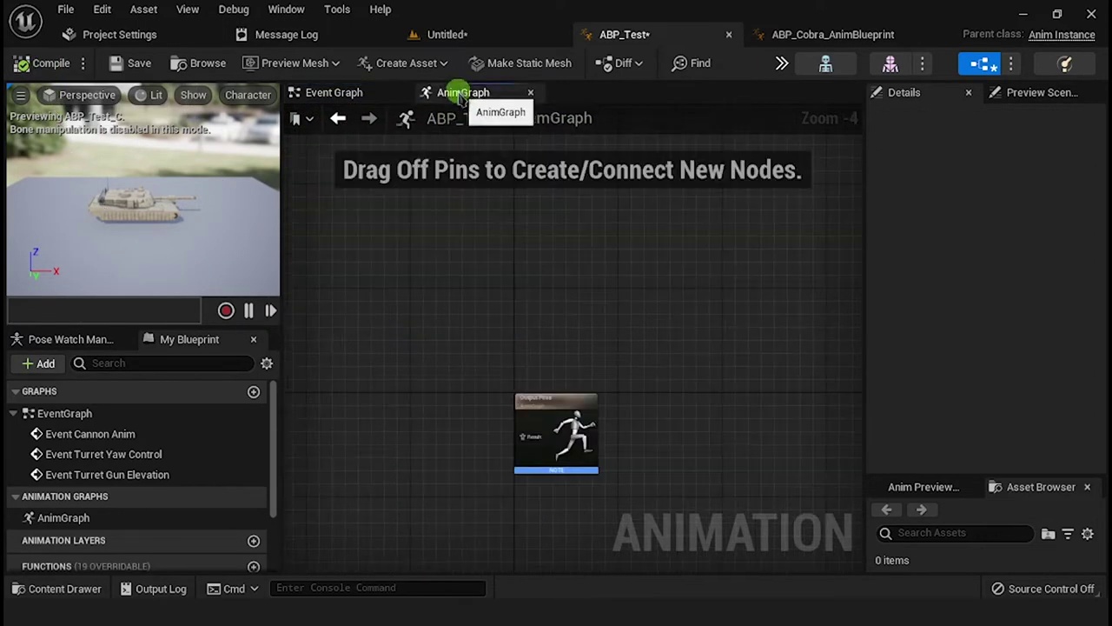
left_click(830, 35)
left_click(322, 92)
scroll(534, 384, "up", 3)
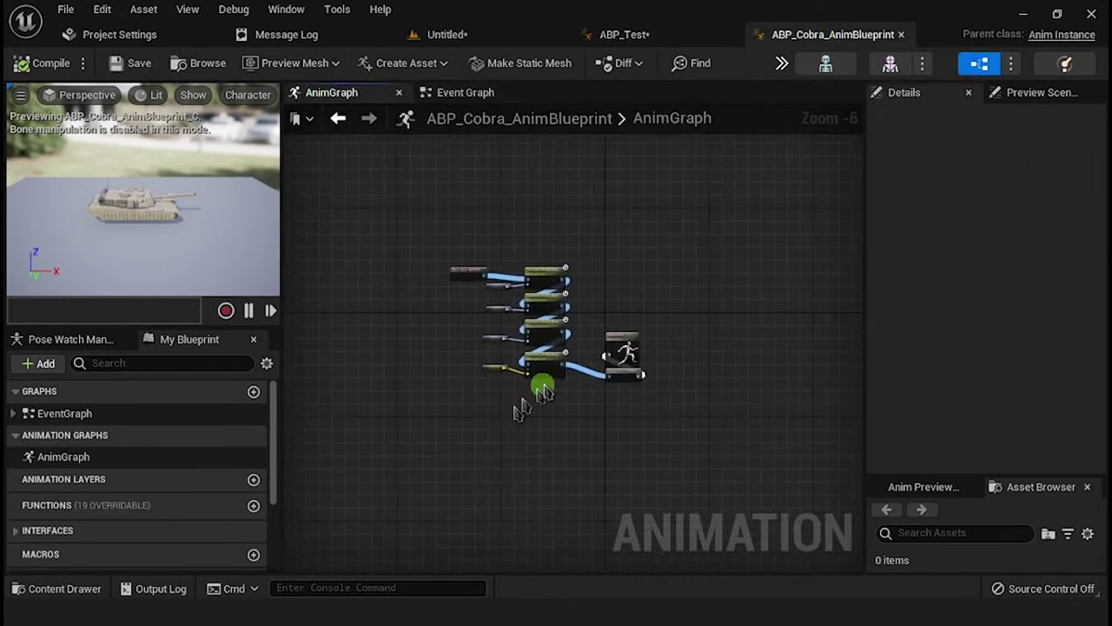
left_click_drag(604, 426, 352, 148)
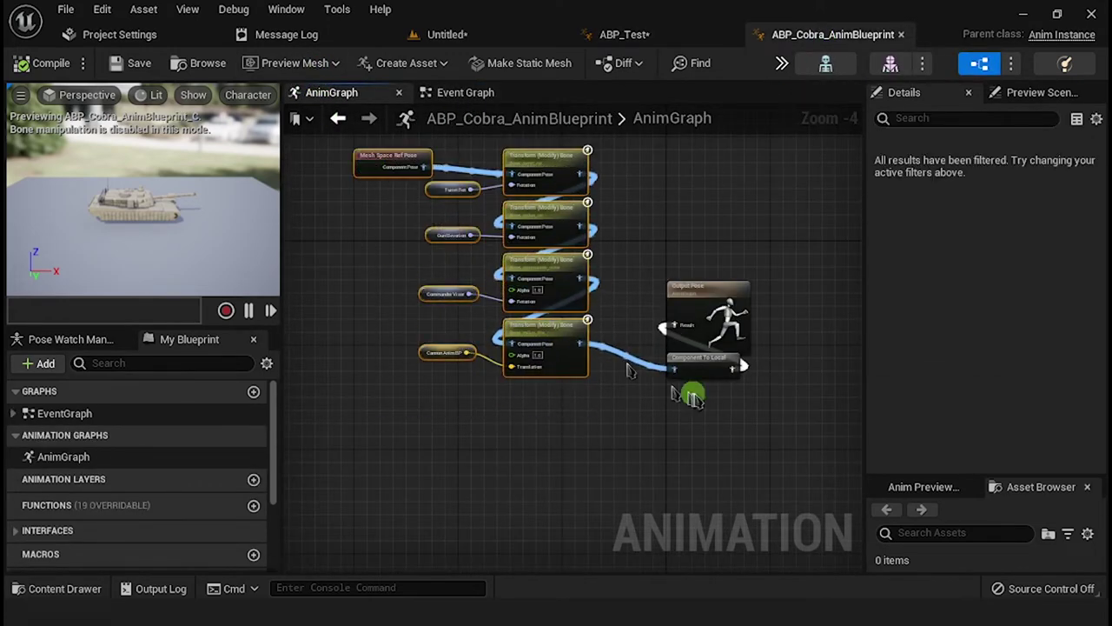
right_click(565, 347)
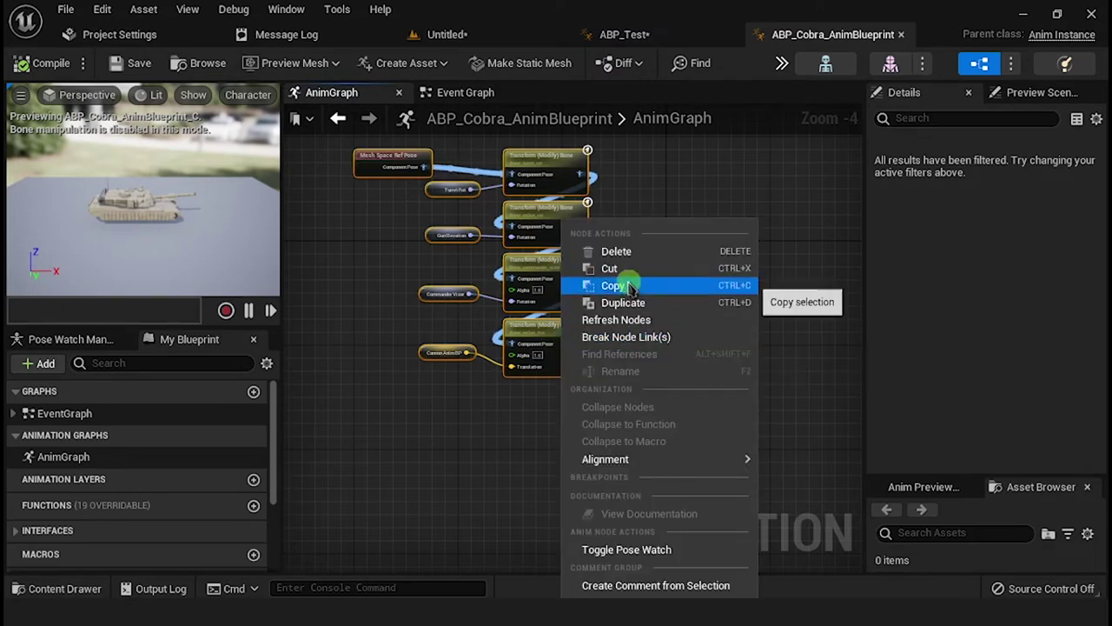
left_click(604, 286)
Paste the copied nodes into ABP_Test's AnimGraph and connect Component To Local to the Output Pose result.
left_click(666, 39)
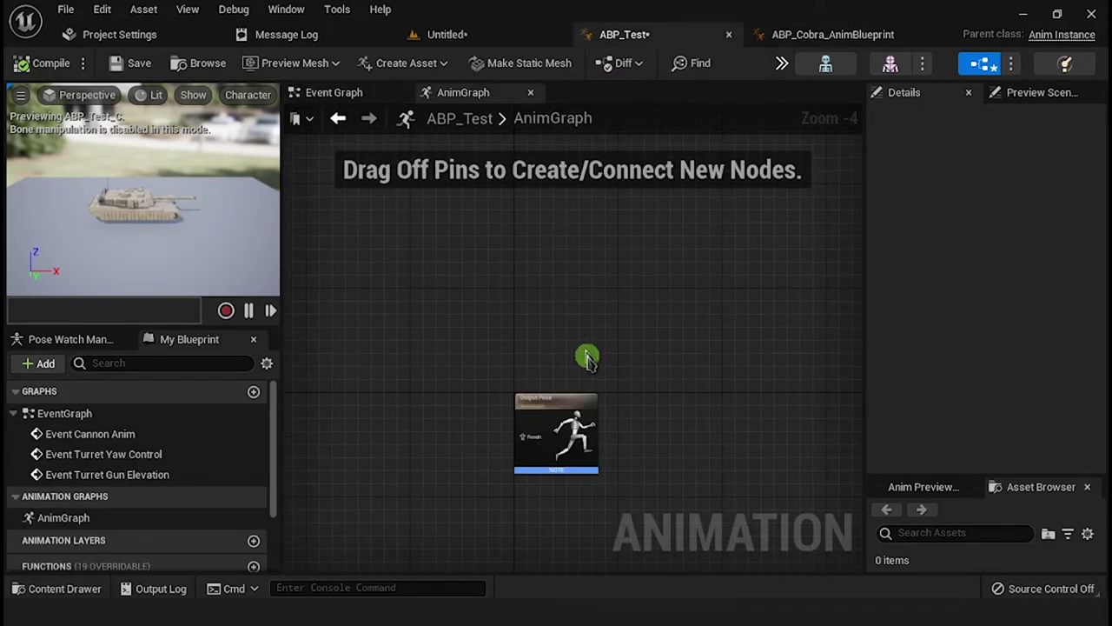
scroll(732, 310, "down", 2)
key("ctrl+v")
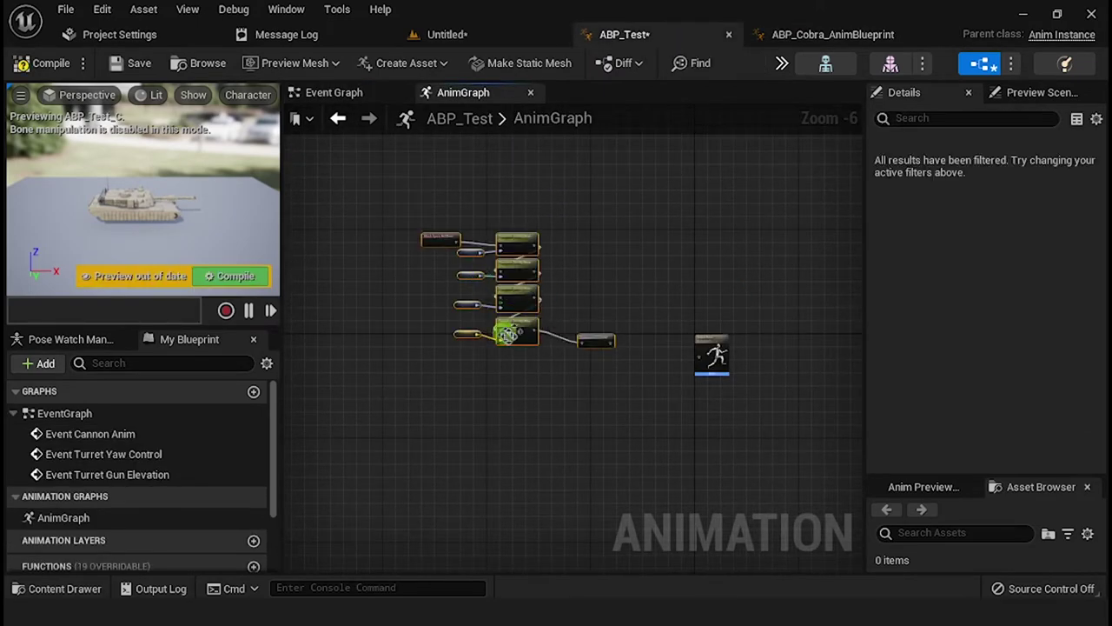
scroll(565, 339, "up", 2)
left_click_drag(643, 375, 732, 325)
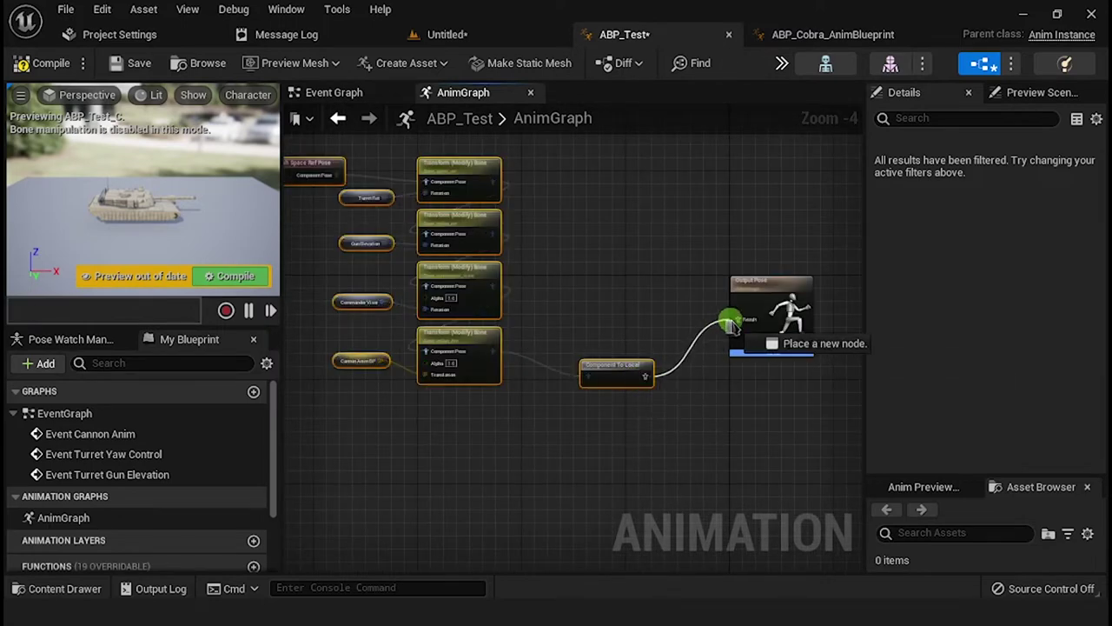
left_click(641, 304)
Examine the Bone to Modify setting of each of the four Transform (Modify) Bone nodes in the AnimGraph.
scroll(559, 252, "up", 3)
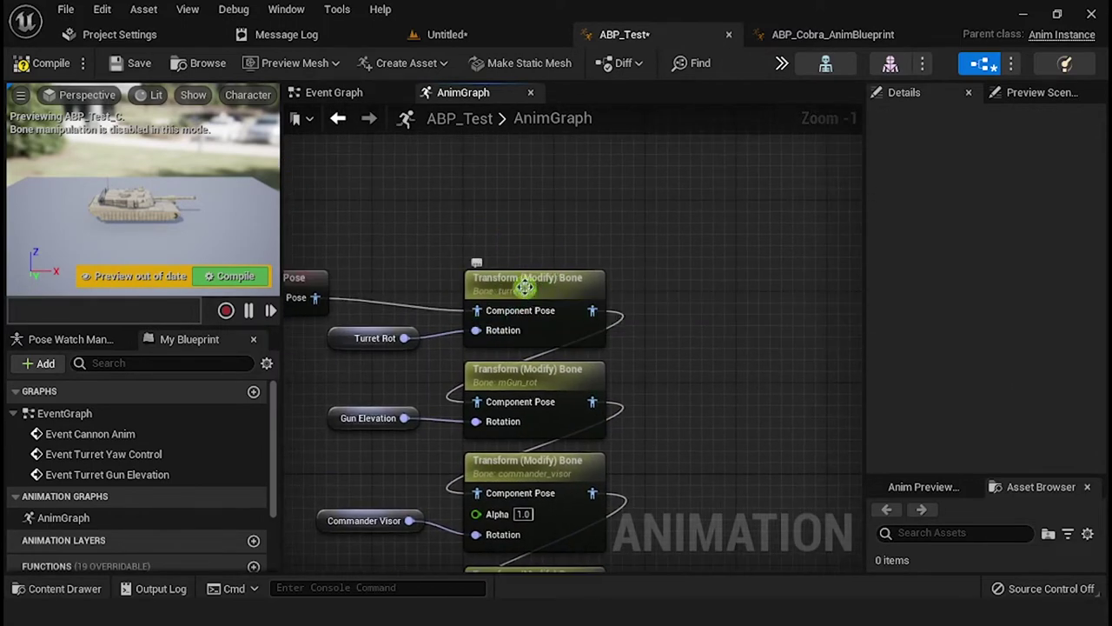
left_click(525, 287)
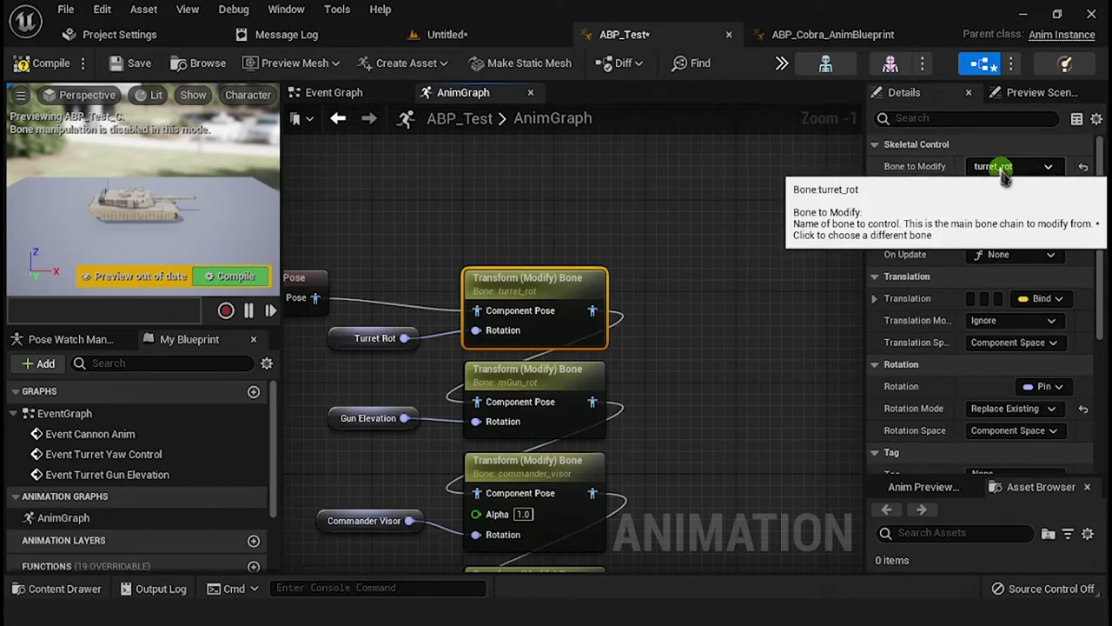
left_click(734, 382)
right_click_drag(734, 387, 712, 273)
left_click(514, 280)
scroll(943, 208, "up", 1)
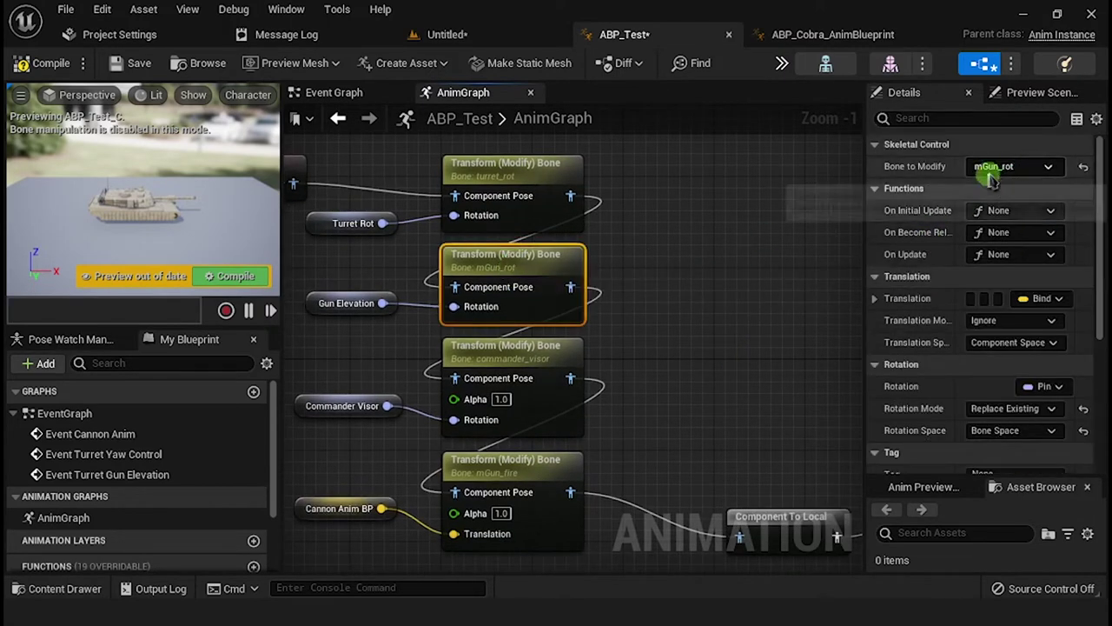
right_click_drag(725, 342, 730, 277)
left_click(547, 283)
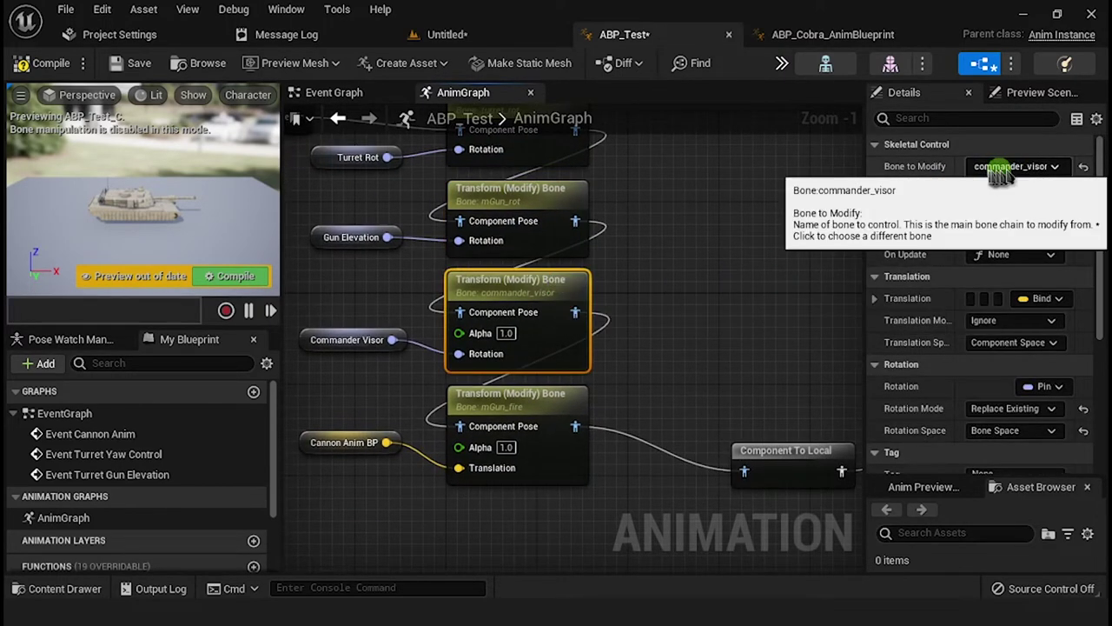
right_click_drag(565, 380, 572, 270)
left_click(569, 285)
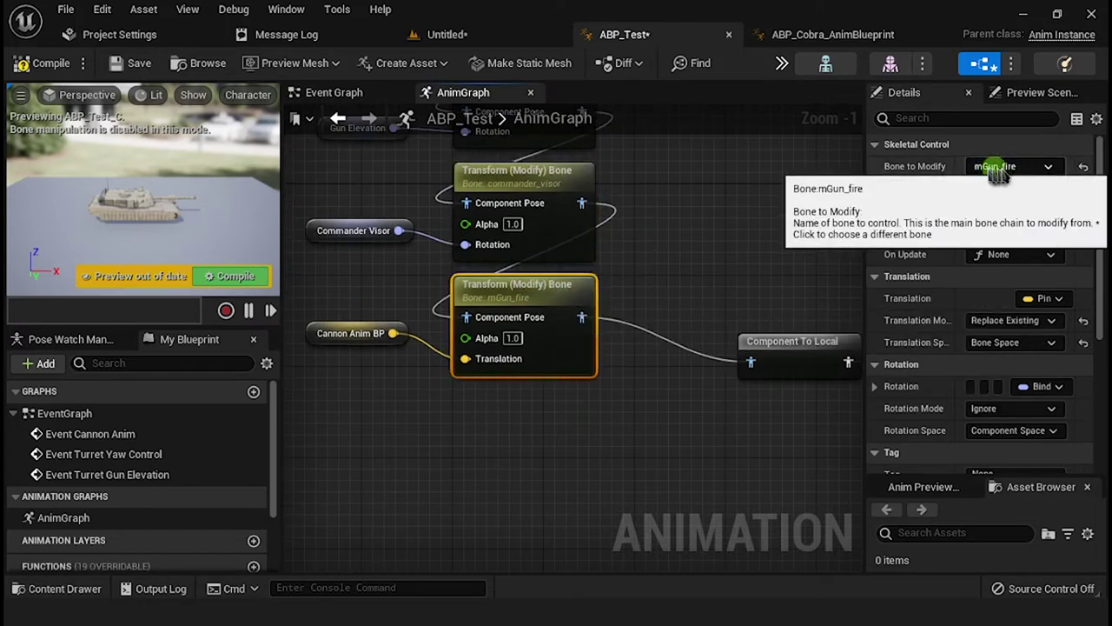
Deselect the AnimGraph nodes and compile ABP_Test with the pasted bone transform chain.
left_click(762, 241)
scroll(729, 261, "down", 3)
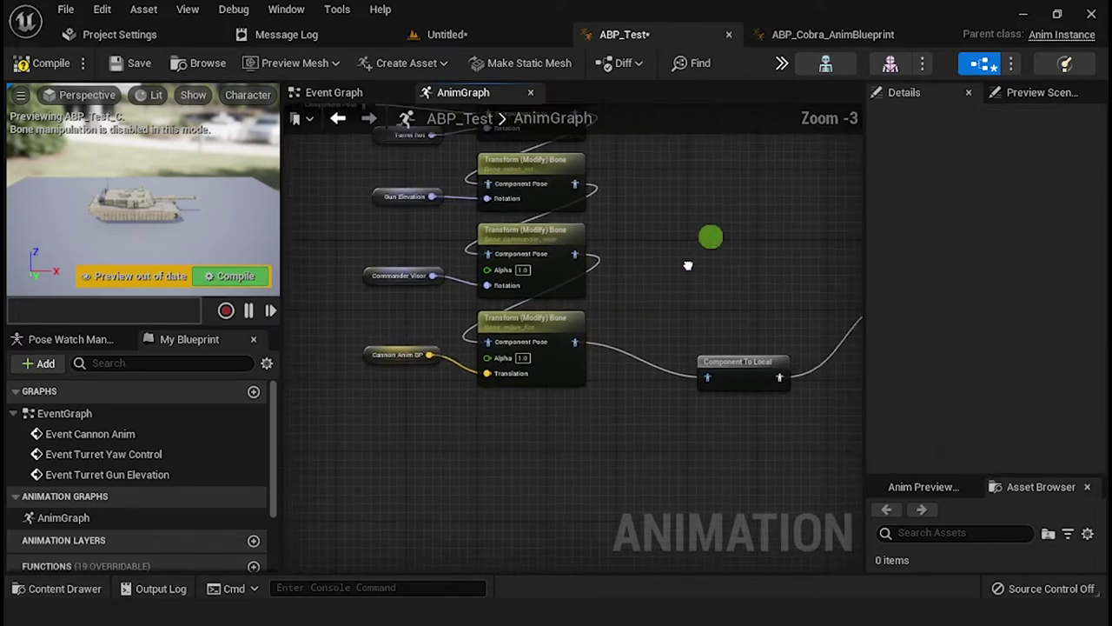
left_click(52, 64)
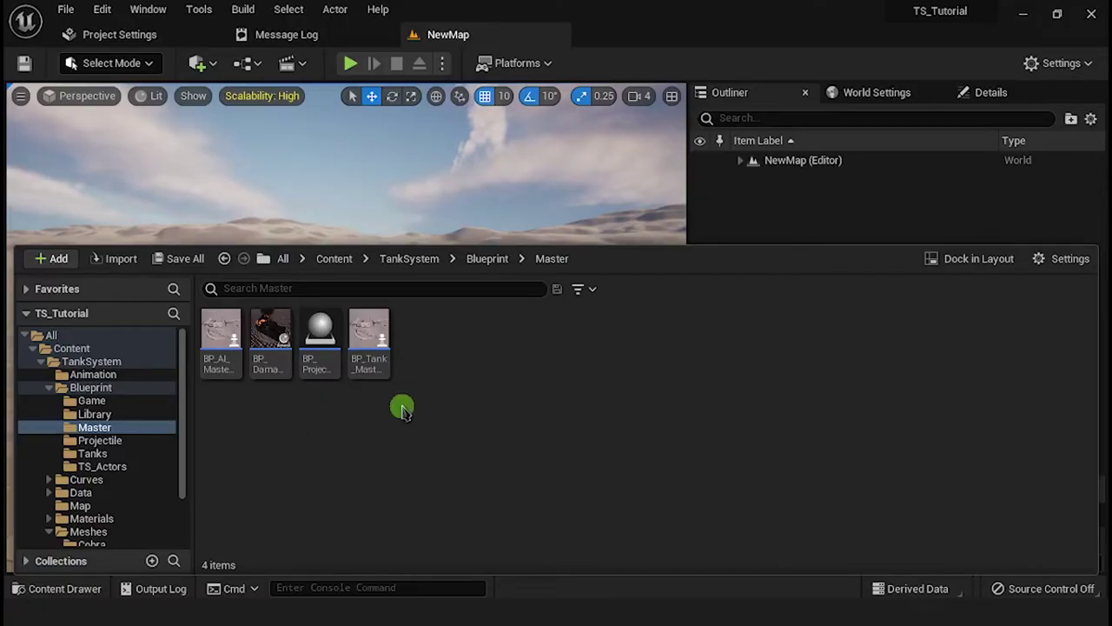
Create a child Blueprint class of BP_Tank_Master_TS named BP_Test in the Master folder and open it.
left_click(375, 365)
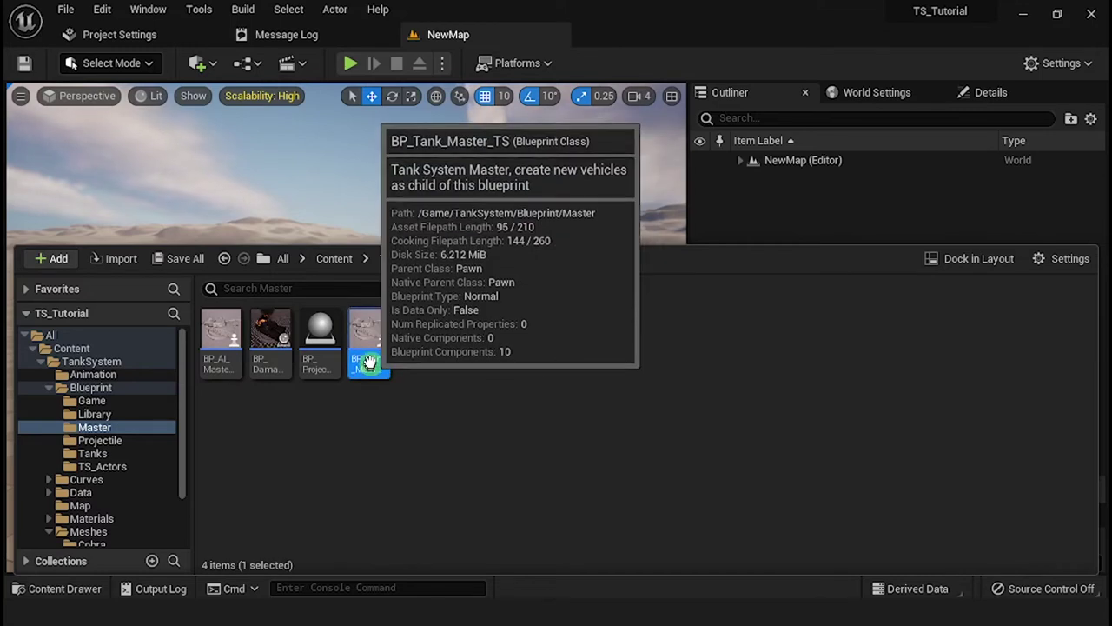
right_click(371, 361)
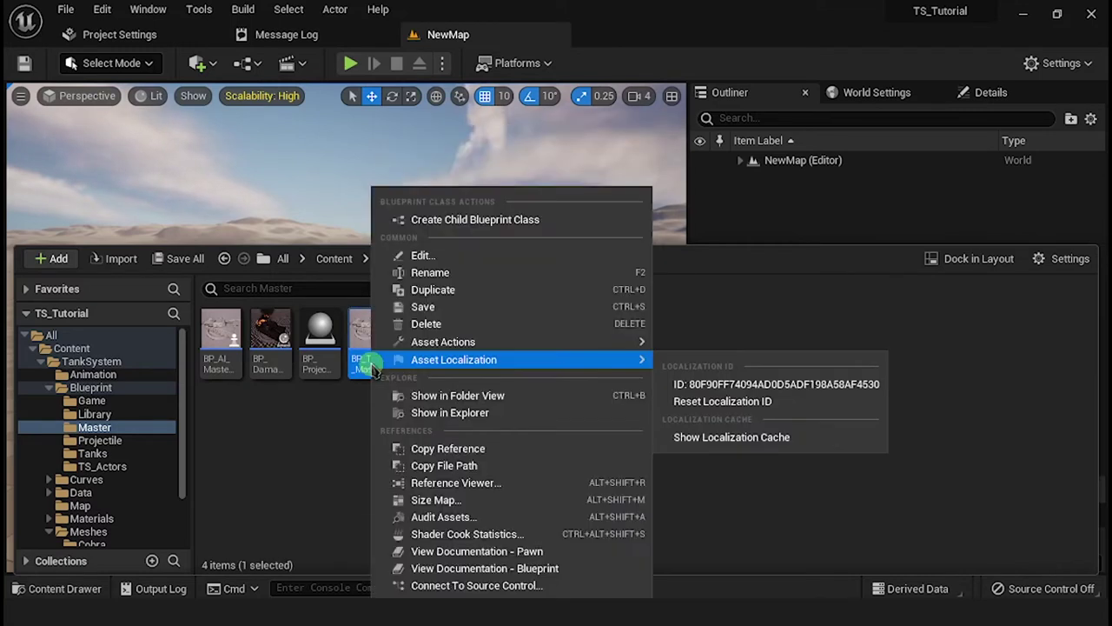
left_click(470, 221)
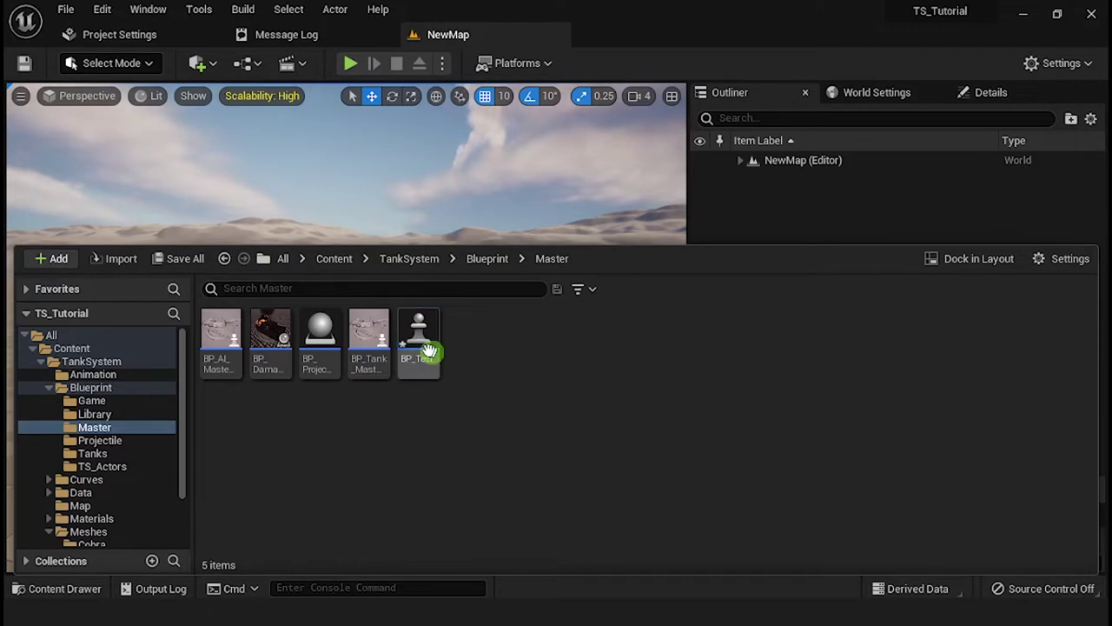
double_click(419, 344)
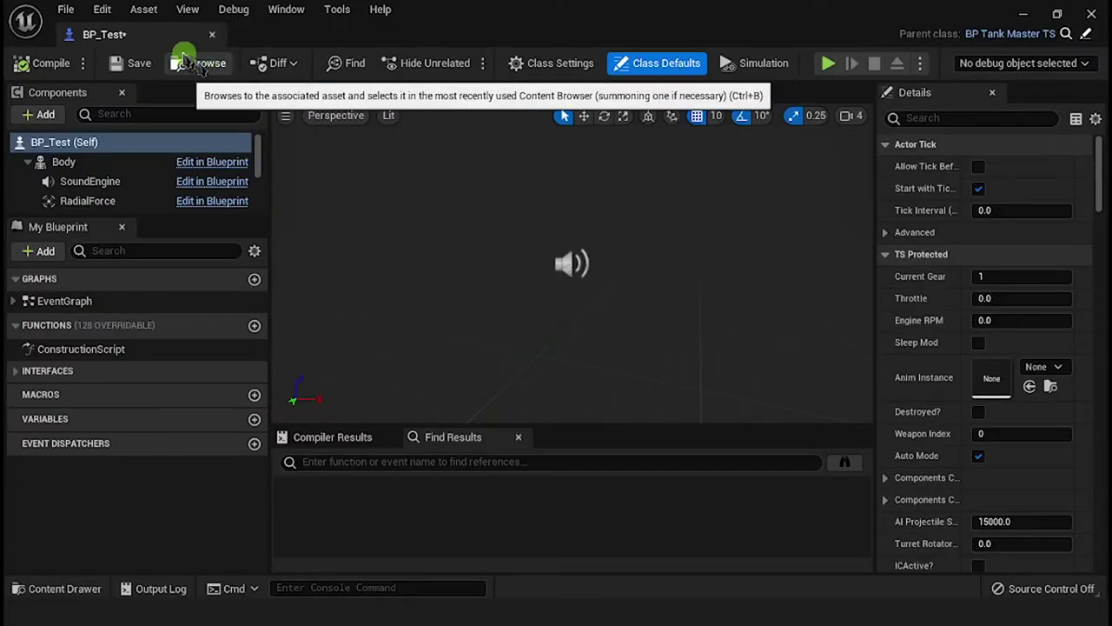
Dock the BP_Test editor beside the NewMap tab and enlarge its Components panel.
left_click_drag(174, 38, 619, 45)
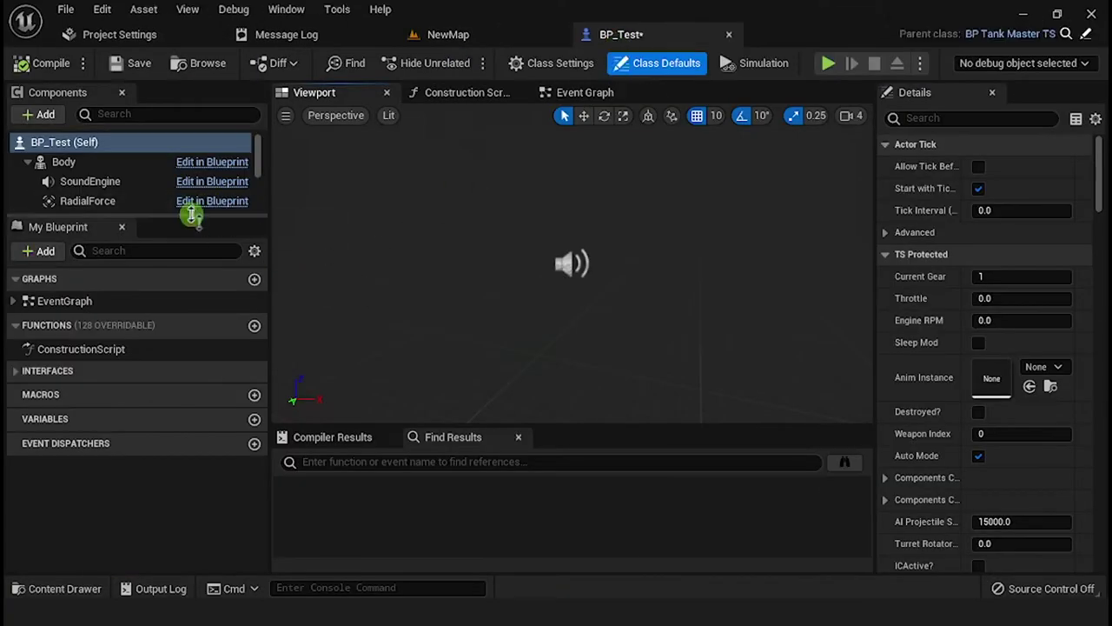
left_click_drag(191, 214, 195, 328)
left_click_drag(271, 290, 315, 290)
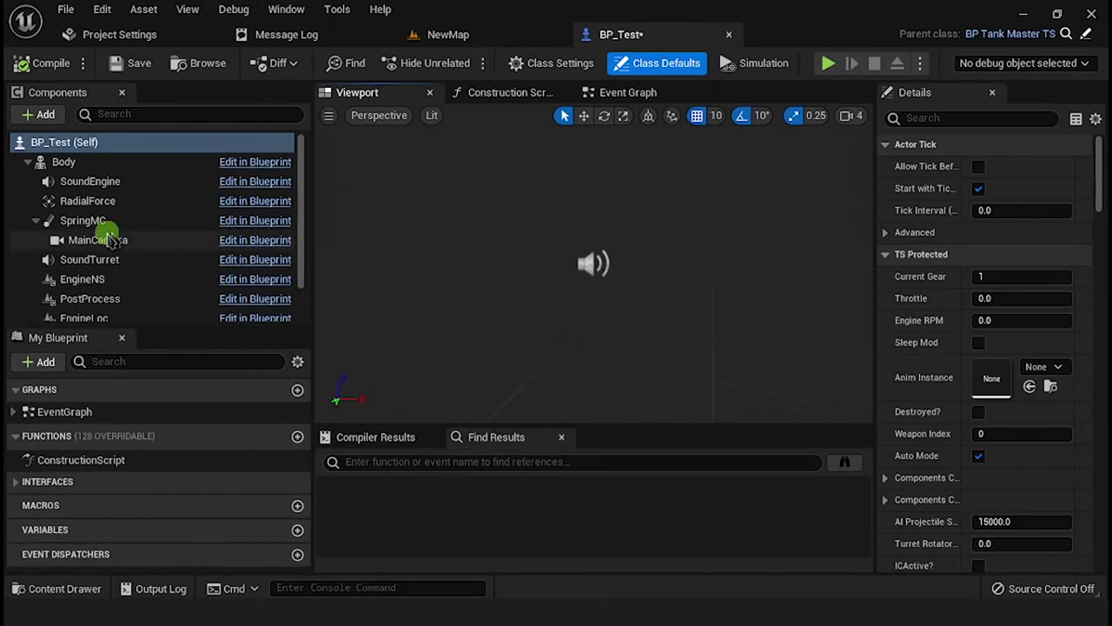
Assign the SKM_Cobra skeletal mesh to BP_Test's Body component.
left_click(94, 162)
scroll(1038, 435, "down", 2)
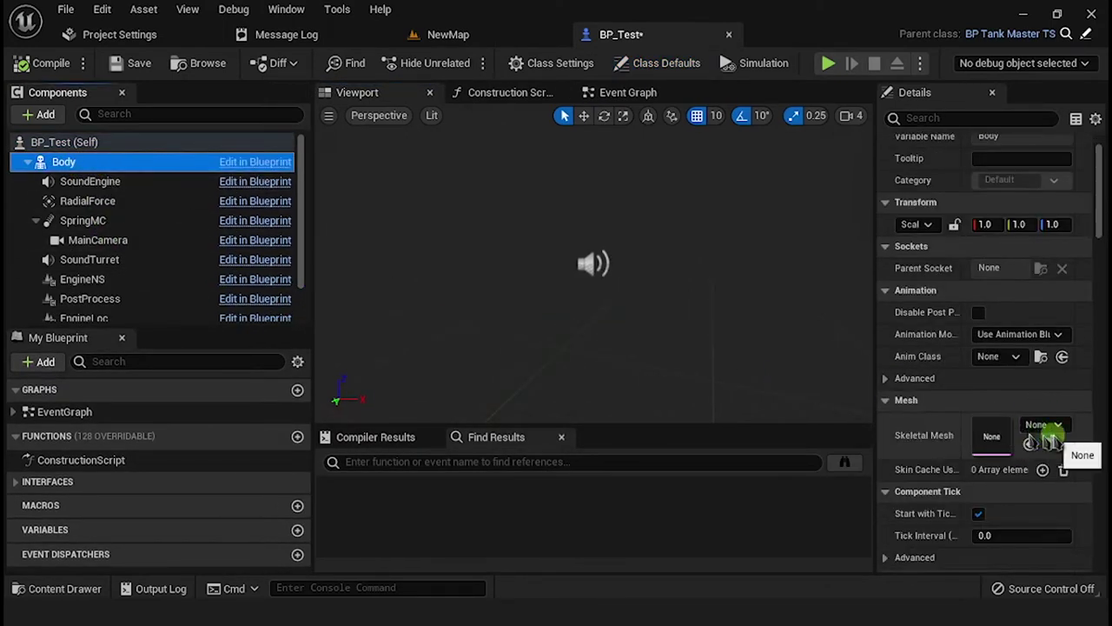
left_click(1049, 426)
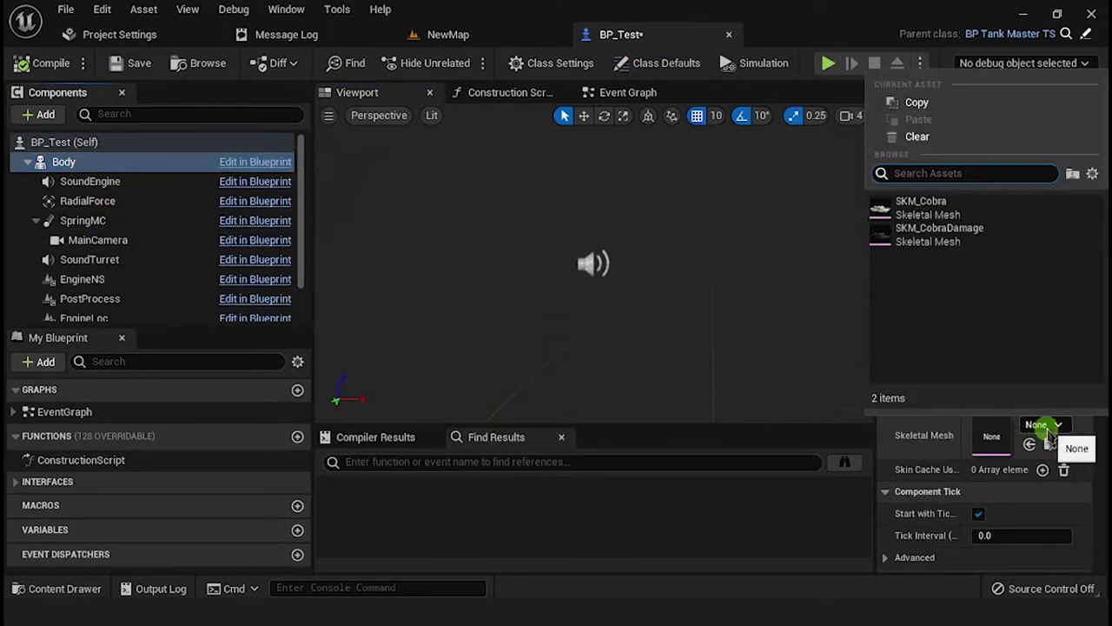
left_click(938, 201)
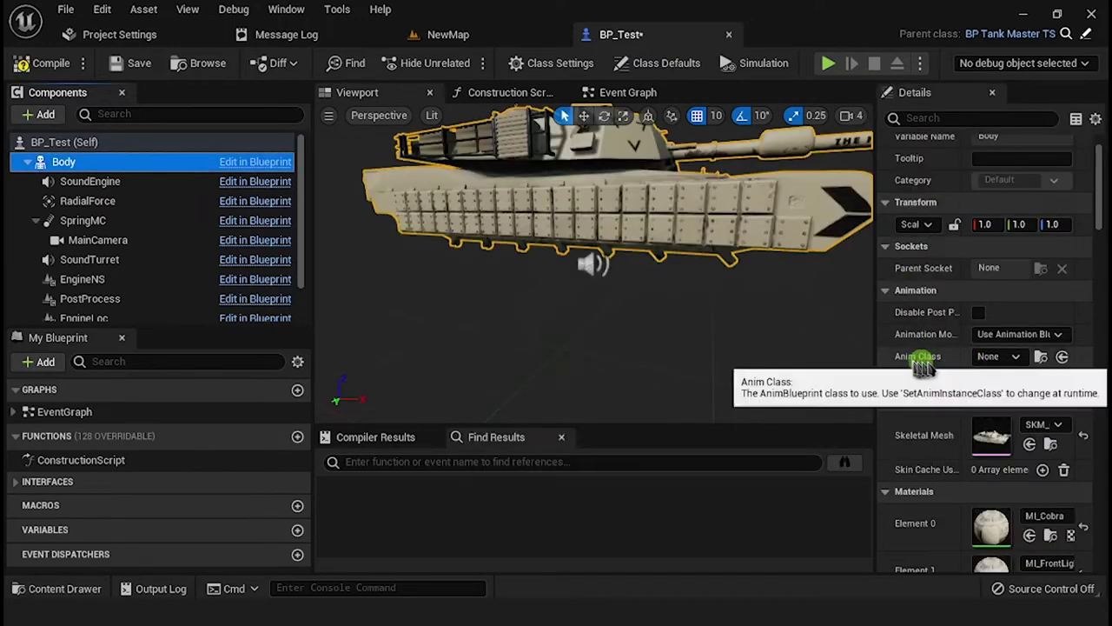
Set the Body's animation mode to Use Animation Blueprint and its Anim Class to ABP_Test.
left_click(1018, 334)
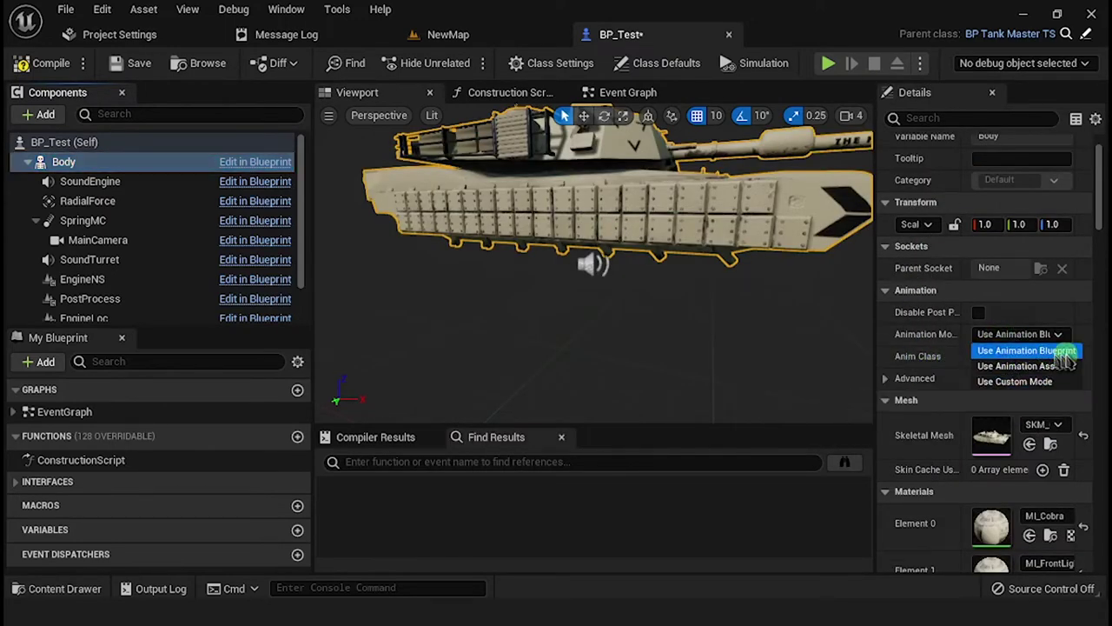
left_click(1042, 350)
left_click(992, 357)
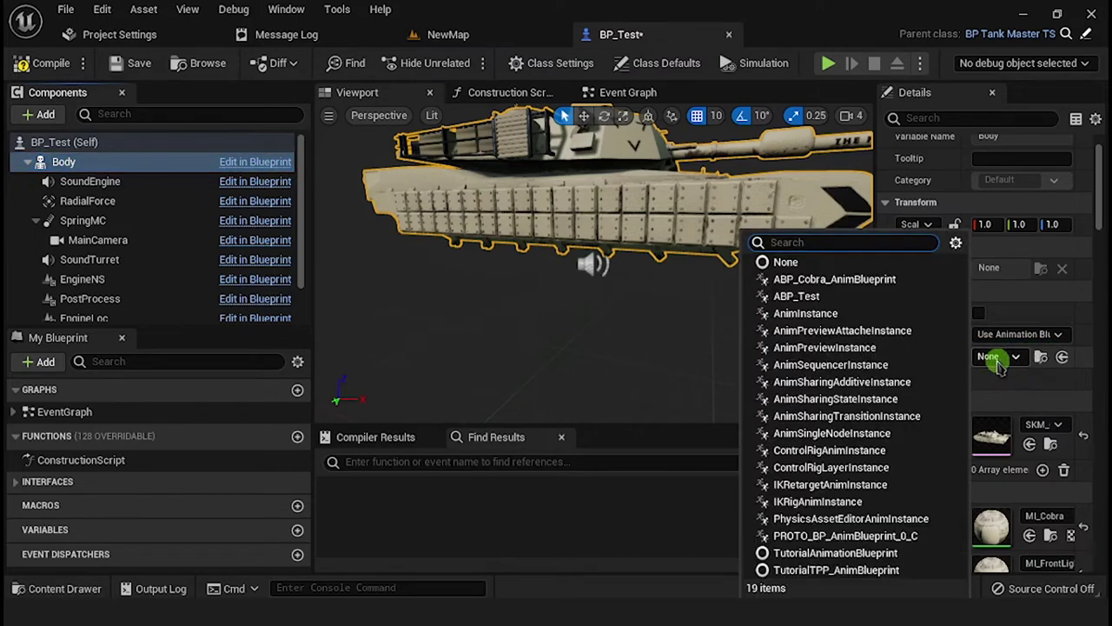
type("test")
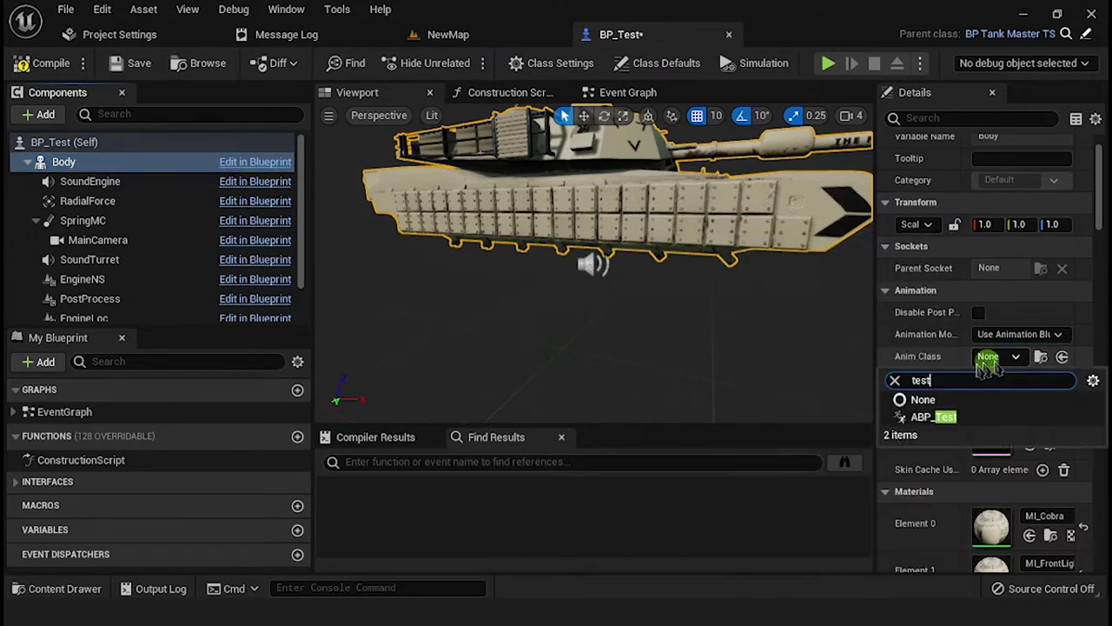
left_click(933, 417)
scroll(957, 474, "down", 2)
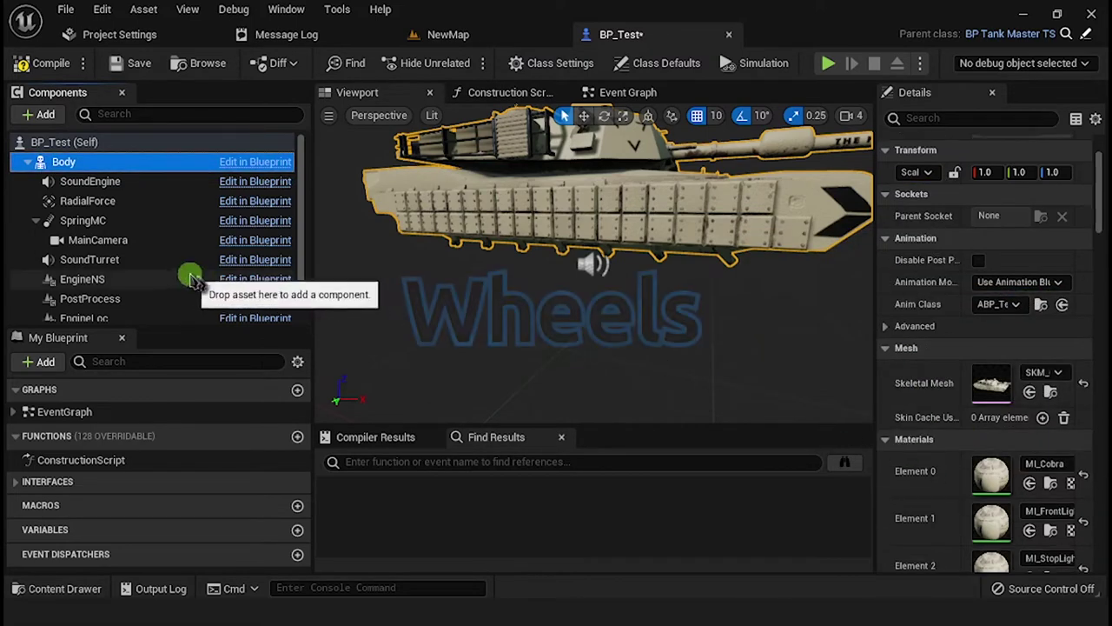
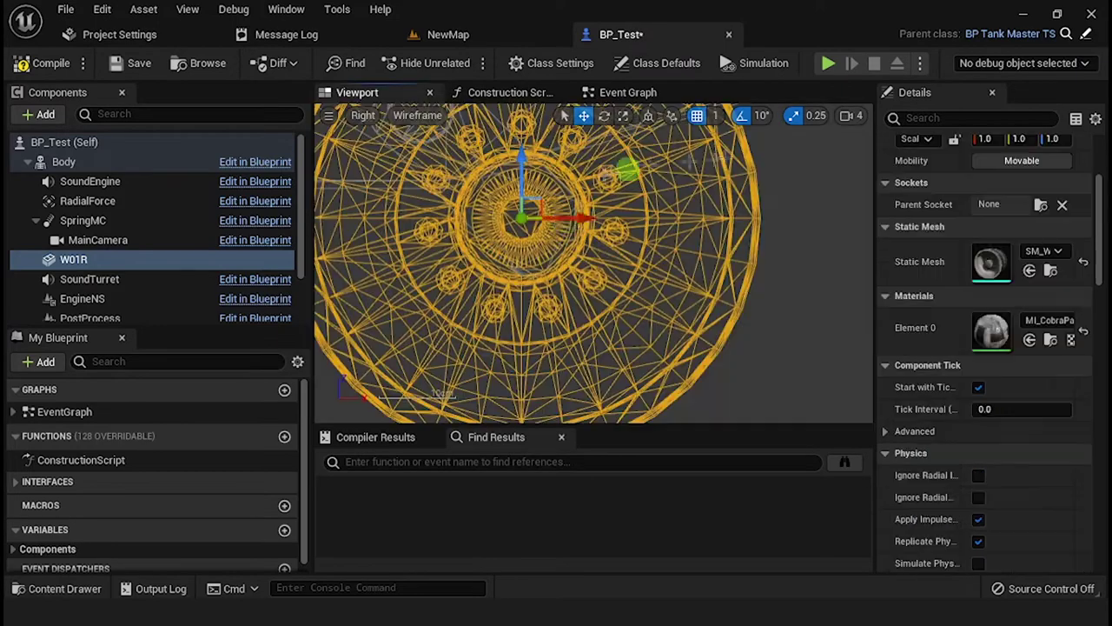
Align the W01R wheel with the front axle of the hull, at X about 216, and check its fit in perspective.
scroll(602, 282, "up", 5)
key("f")
scroll(586, 287, "up", 3)
left_click_drag(531, 245, 441, 246)
key("alt+g")
scroll(494, 261, "up", 4)
right_click_drag(495, 270, 456, 232)
left_click_drag(456, 232, 427, 232)
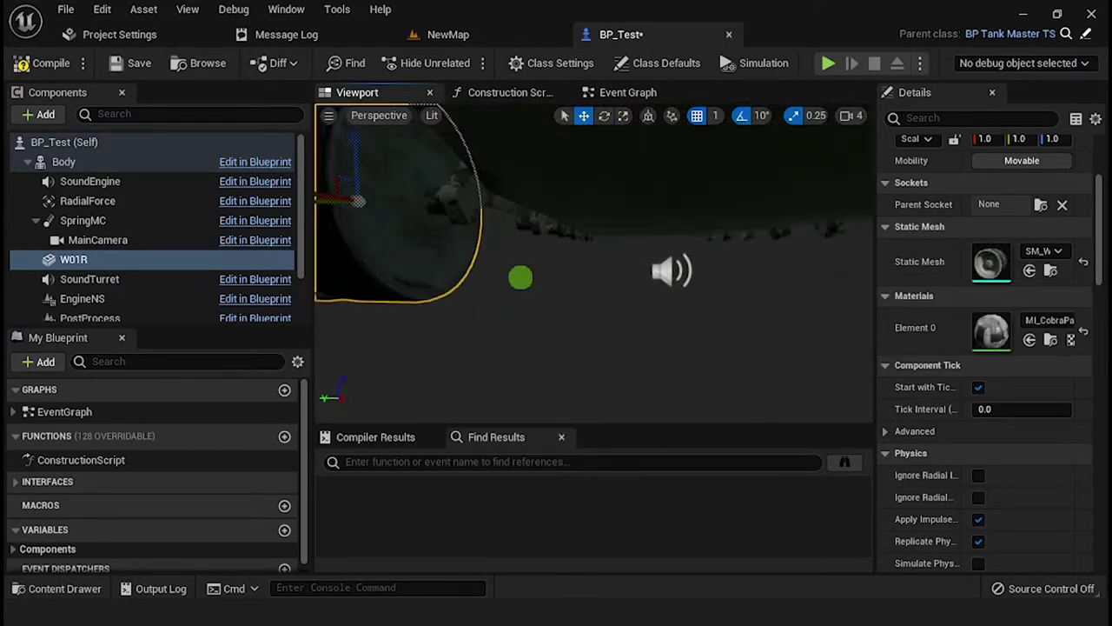
scroll(458, 250, "down", 5)
right_click_drag(458, 251, 561, 283)
scroll(985, 330, "down", 4)
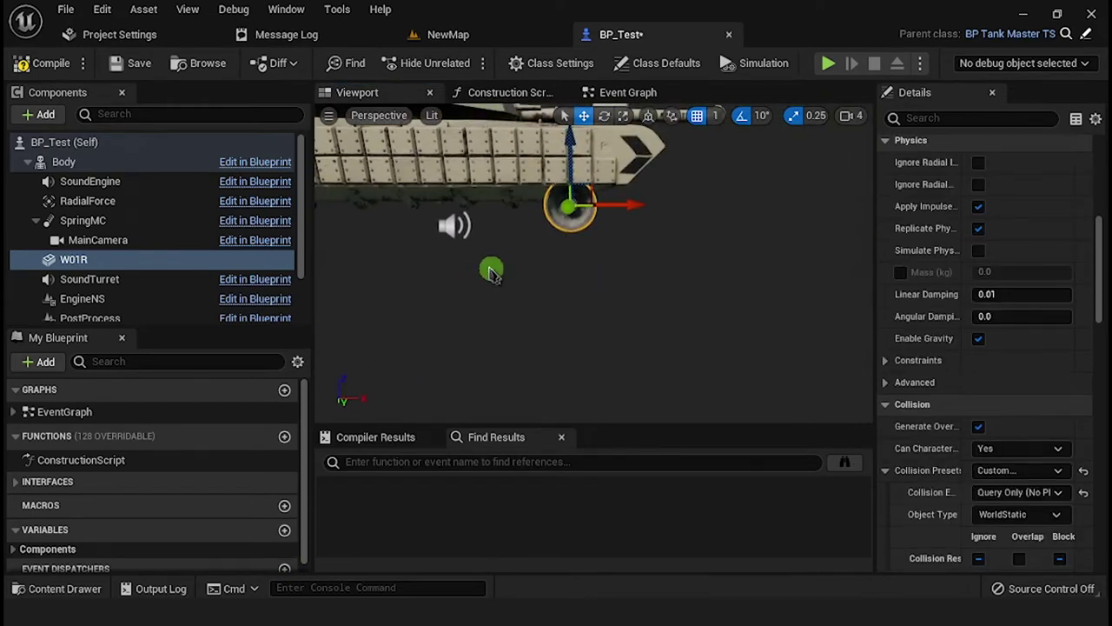
Duplicate W01R as W02R and move the copy backwards along the hull onto the second axle.
right_click(77, 269)
left_click(165, 388)
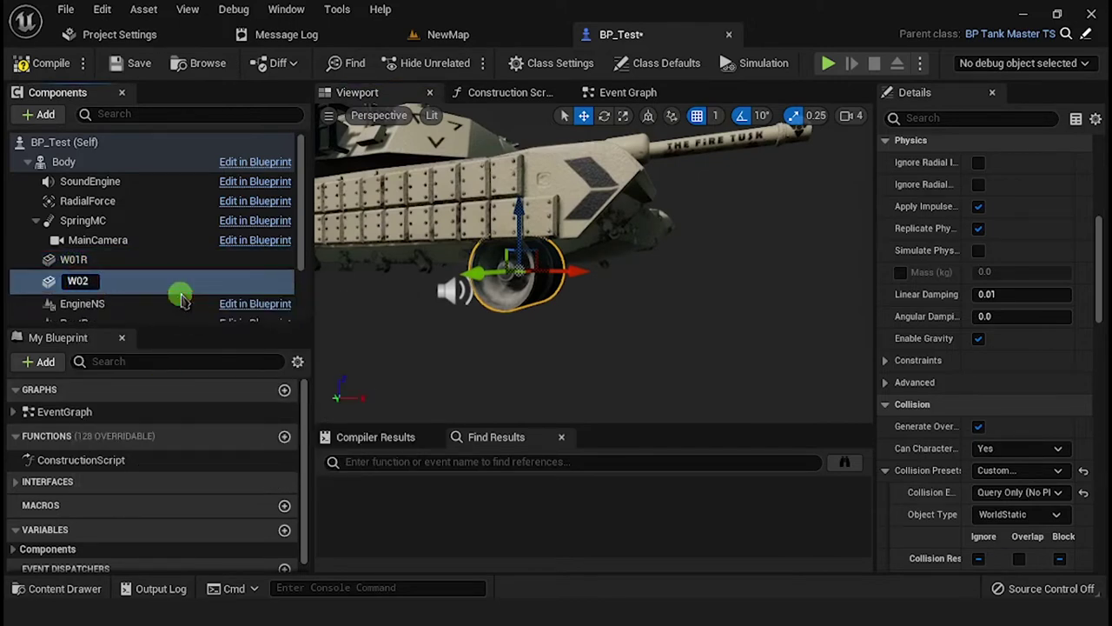
right_click_drag(521, 298, 684, 303)
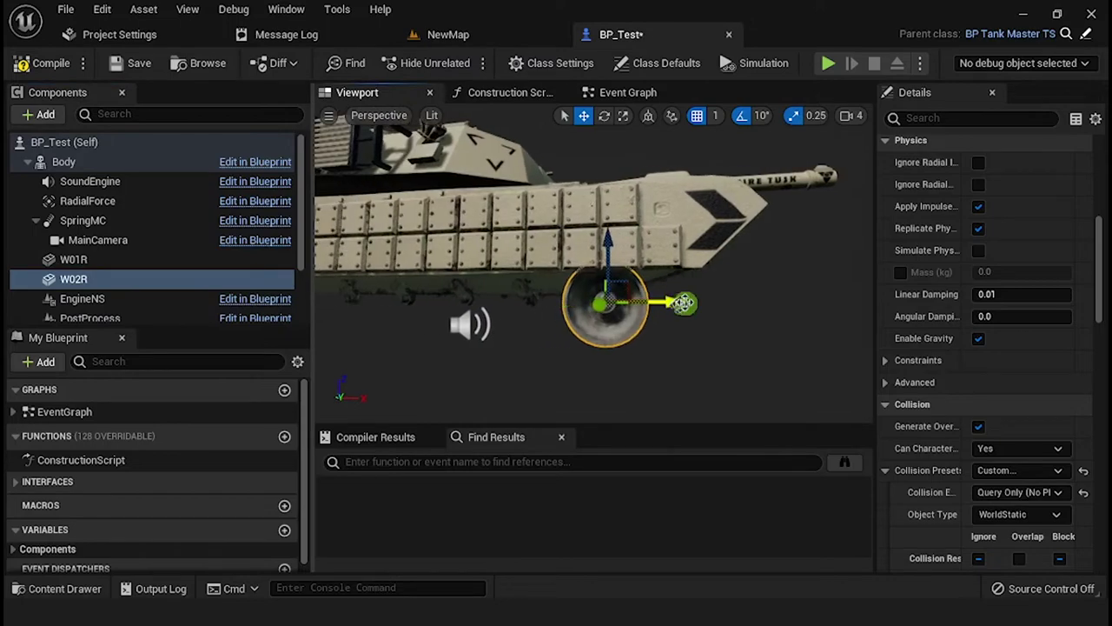
key("alt+shift+k")
scroll(550, 264, "down", 3)
right_click_drag(549, 264, 718, 286)
left_click_drag(752, 276, 526, 267)
scroll(493, 290, "up", 3)
scroll(492, 289, "up", 3)
scroll(527, 271, "down", 7)
right_click_drag(487, 298, 579, 295)
Duplicate W02R as W03R and move it along the hull onto the third axle, at X about 65.
key("ctrl+d")
type("W03R")
key("Return")
left_click_drag(662, 266, 603, 271)
scroll(530, 267, "up", 7)
scroll(590, 269, "down", 6)
right_click_drag(568, 260, 638, 252)
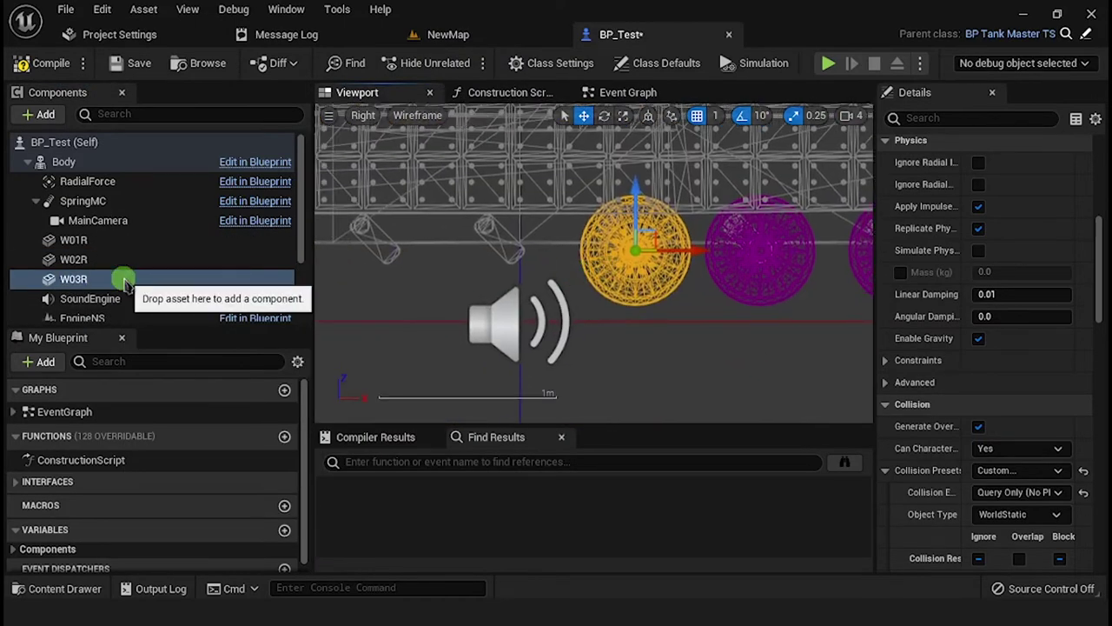
Duplicate W03R as W04R and move it along the hull onto the fourth axle, at X about -5.
right_click(126, 282)
left_click(174, 349)
type("W04R")
key("Return")
scroll(608, 260, "up", 3)
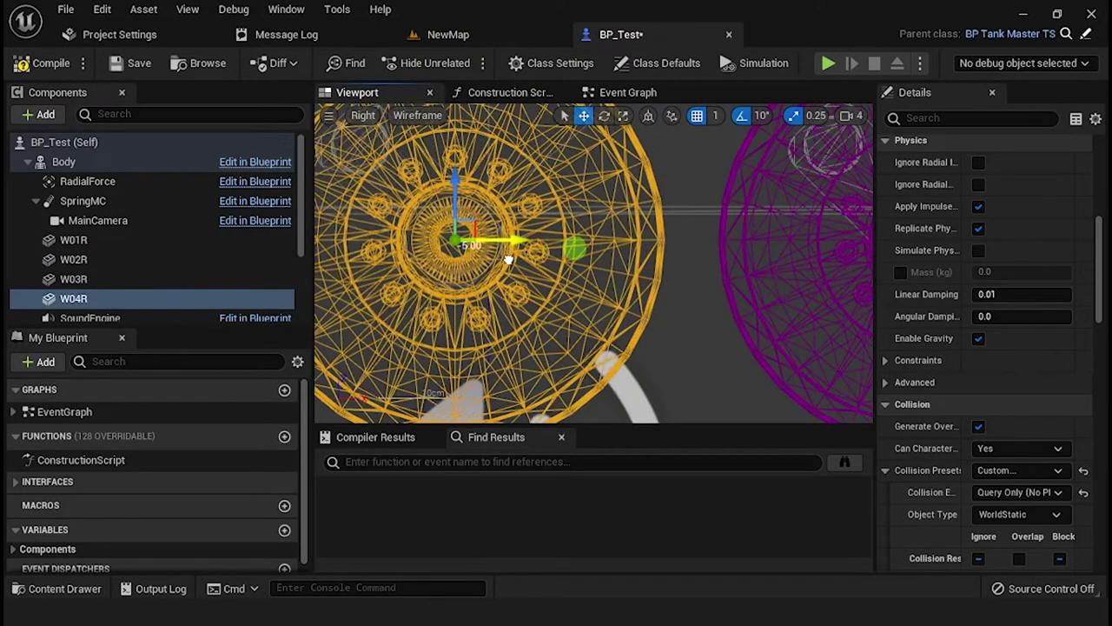
scroll(608, 261, "down", 3)
Duplicate W04R as W05R and move it along the hull onto the fifth axle, at X about -75.
right_click(139, 298)
left_click(187, 423)
scroll(490, 255, "down", 2)
right_click_drag(490, 255, 730, 240)
left_click_drag(762, 240, 596, 275)
scroll(650, 241, "up", 7)
scroll(596, 275, "down", 7)
right_click_drag(596, 275, 767, 259)
scroll(198, 260, "down", 2)
Duplicate W05R as W06R and move it along the hull onto the sixth axle, at X about -145.
right_click(198, 243)
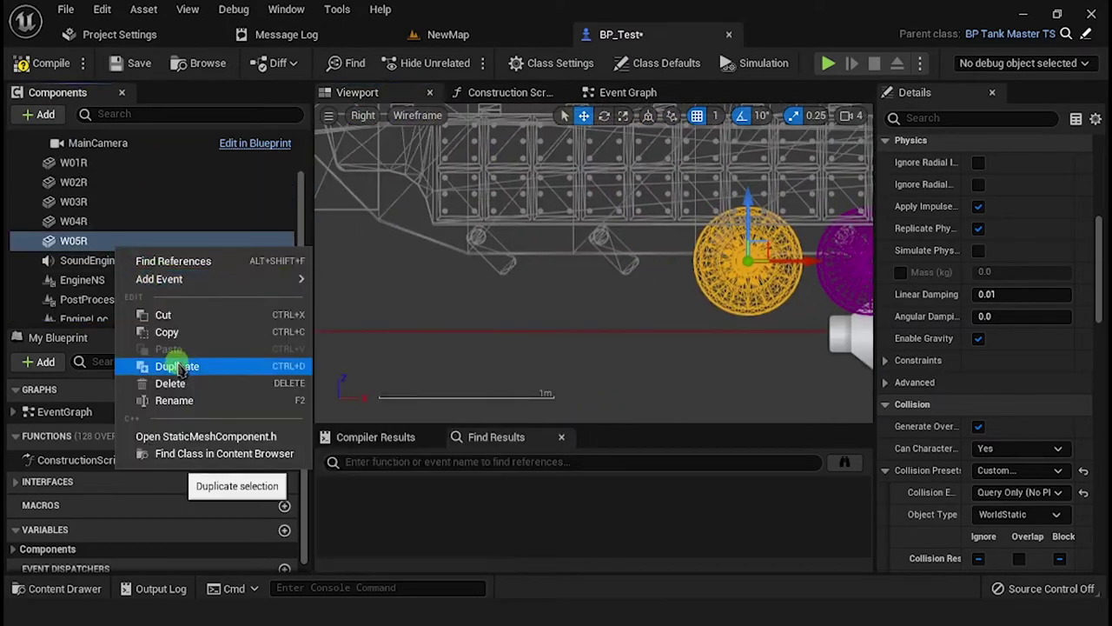
left_click(236, 362)
type("W06")
key("Return")
scroll(643, 257, "up", 5)
left_click_drag(782, 261, 683, 249)
scroll(682, 250, "up", 3)
scroll(621, 248, "down", 5)
Duplicate W06R as W07R and place it on the rearmost axle, at X about -215.
right_click(152, 260)
left_click(217, 382)
type("W07R")
key("Return")
scroll(601, 268, "up", 6)
scroll(543, 269, "down", 9)
Return to the perspective view and duplicate the rearmost wheel W07R as W07l.
key("alt+h")
key("alt+g")
mouse_move(542, 302)
left_mouse_down("alt")
mouse_move(566, 305)
mouse_move(405, 303)
mouse_move(522, 303)
left_mouse_up("alt")
right_click(102, 263)
left_click(174, 372)
type("W07l")
key("Return")
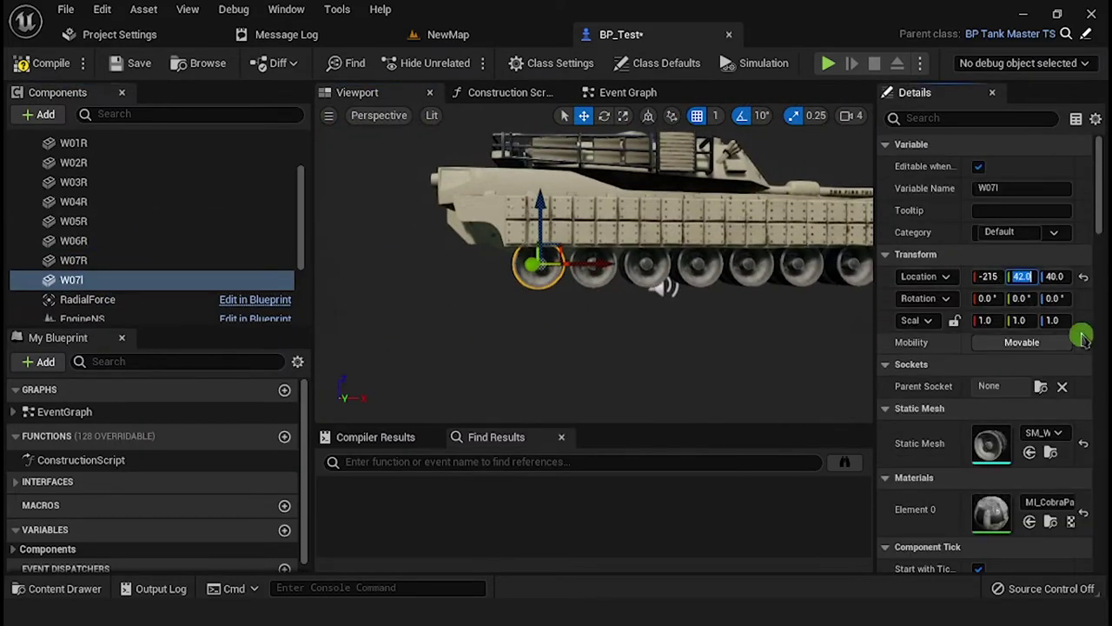
Set W07l's Y location to -142 and its Z rotation to 180° so it sits on the opposite side.
left_click_drag(592, 331, 604, 305, "alt")
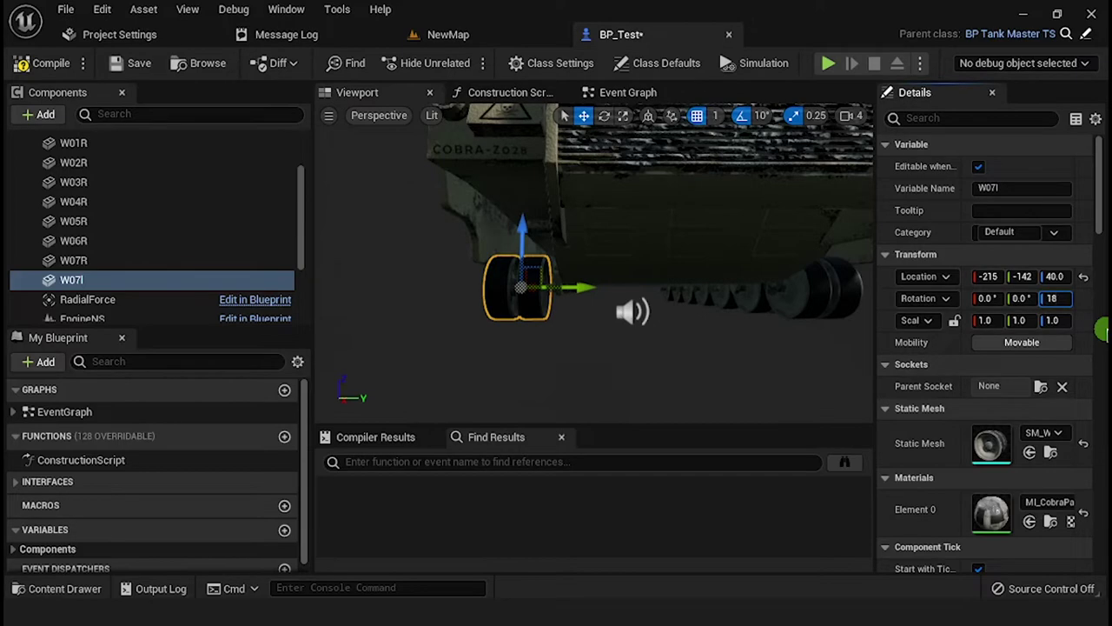
type("180")
key("Return")
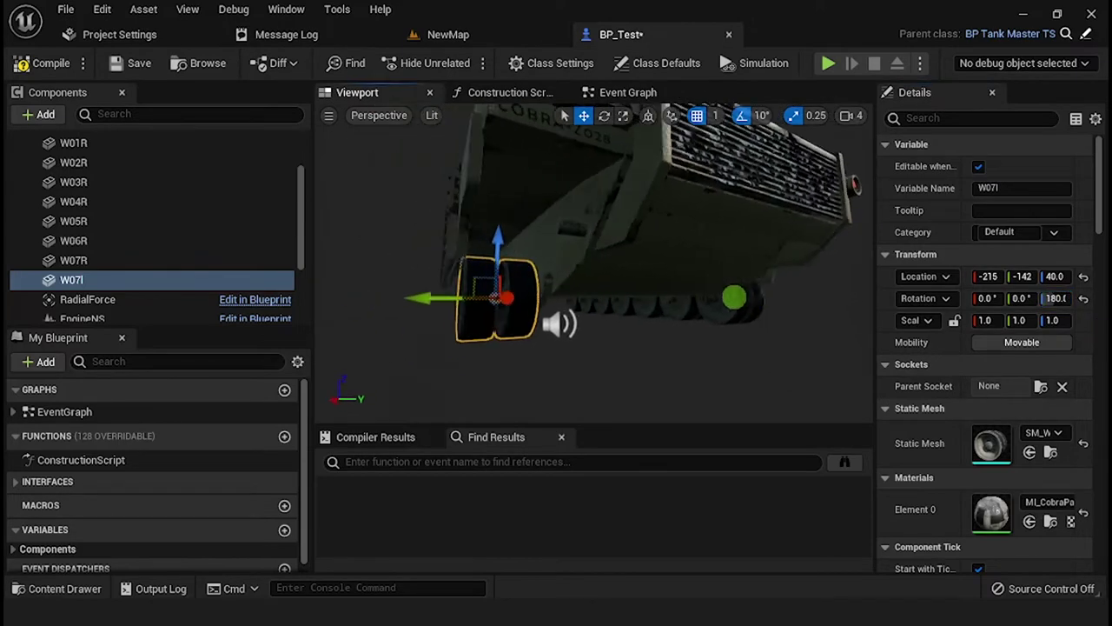
left_click_drag(509, 298, 600, 295, "alt")
Duplicate W06R as W06L and W05R as W05L, turning the copies 180° about Z for the tank's opposite side.
left_click(165, 240)
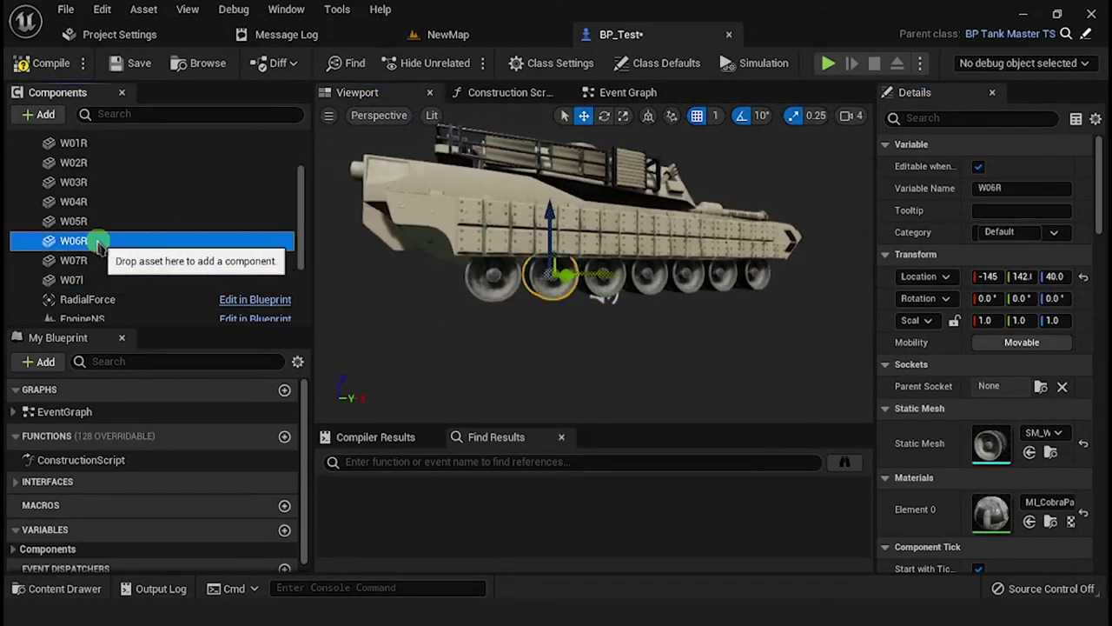
key("ctrl+d")
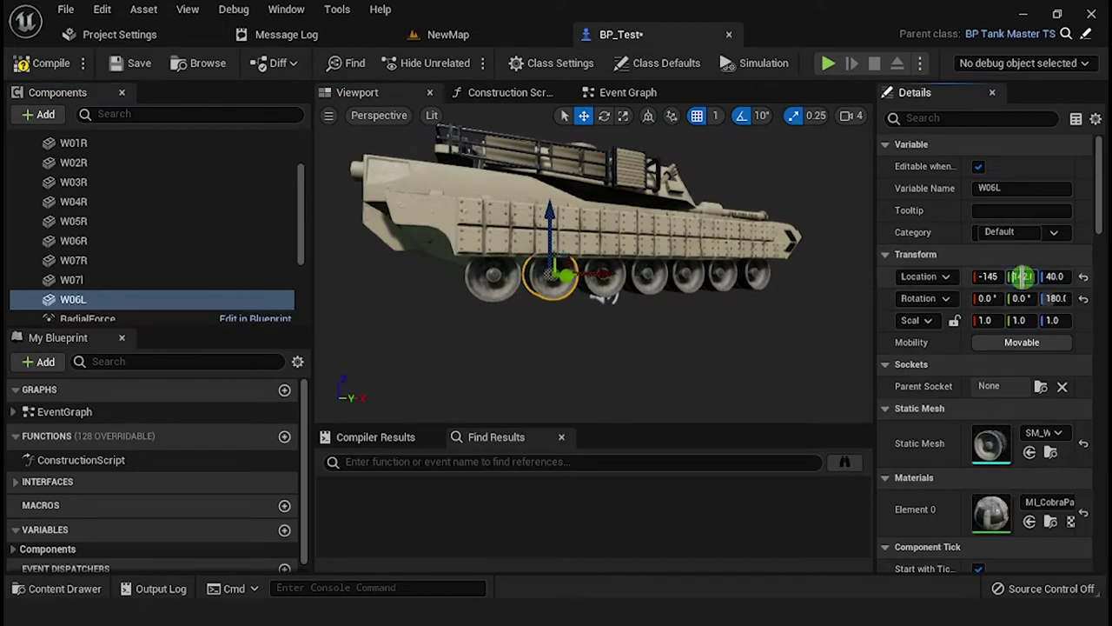
right_click(89, 221)
left_click(144, 340)
type("W05L")
key("Return")
left_click(1058, 300)
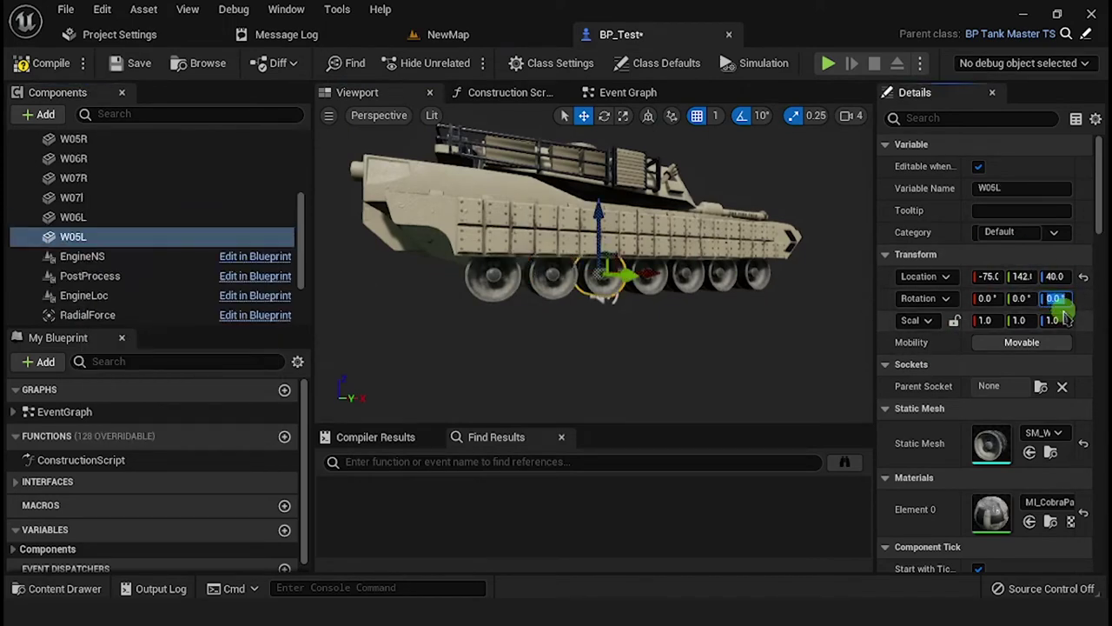
Duplicate the W04R wheel as W04L for the opposite side of the tank.
scroll(130, 252, "up", 3)
left_click(81, 181)
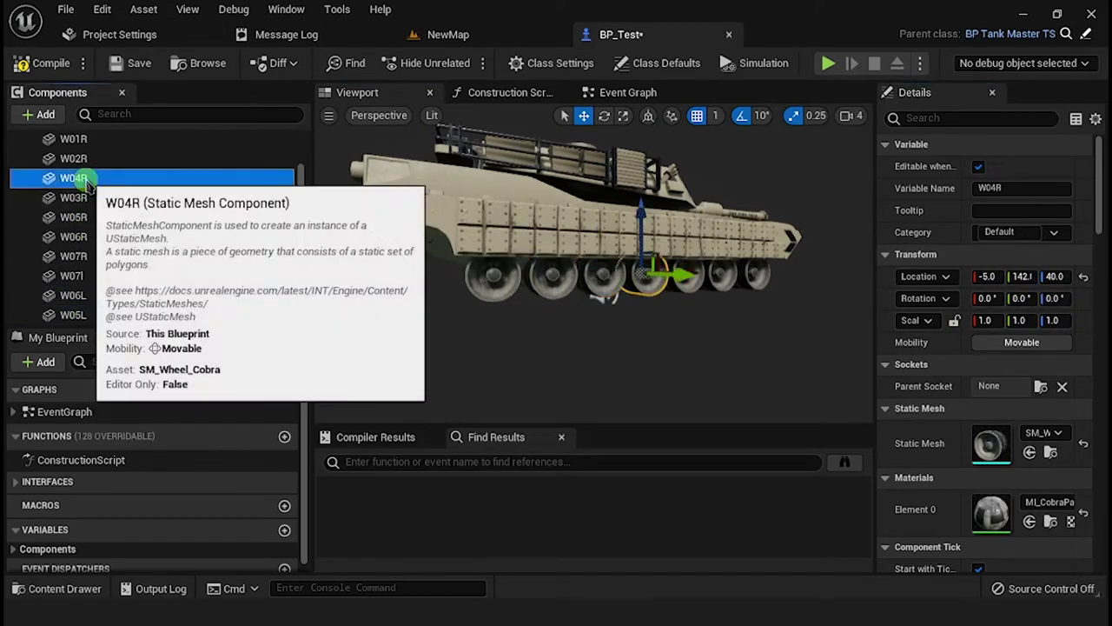
key("ctrl+d")
key("End")
key("shift+Left")
key("shift+Left")
type("L")
key("Return")
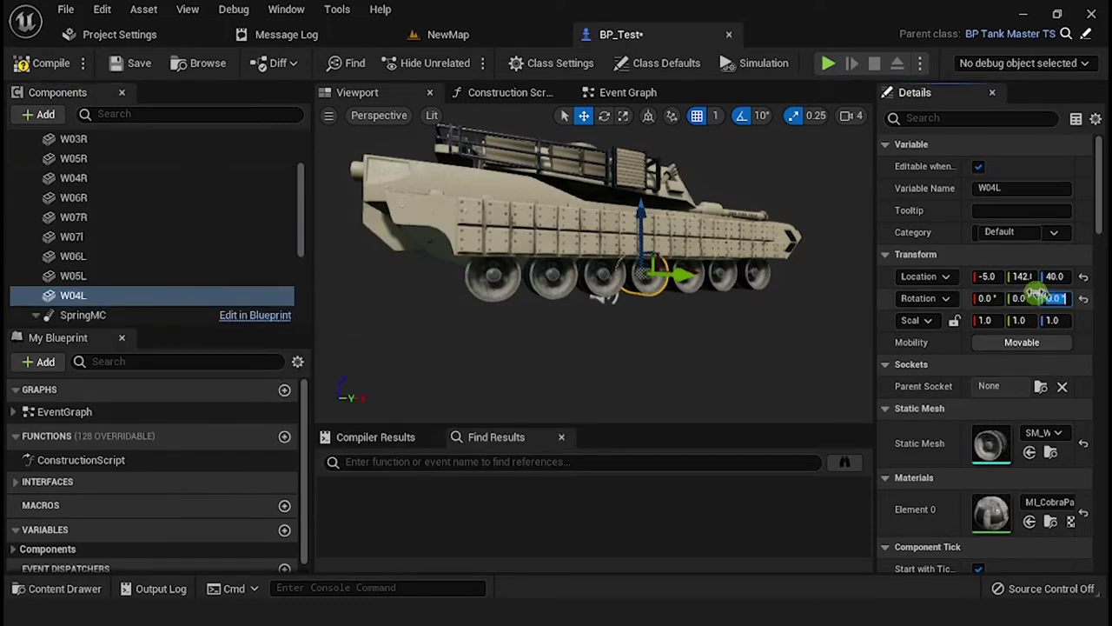
Duplicate W03R as W03L and rotate the copy 180° about Z for the opposite side.
scroll(95, 224, "up", 3)
right_click(94, 221)
left_click(149, 338)
type("W03l")
key("Return")
left_click(216, 233)
key("F2")
type("W03L_2")
key("Return")
key("F2")
key("End")
key("BackSpace")
key("BackSpace")
key("Return")
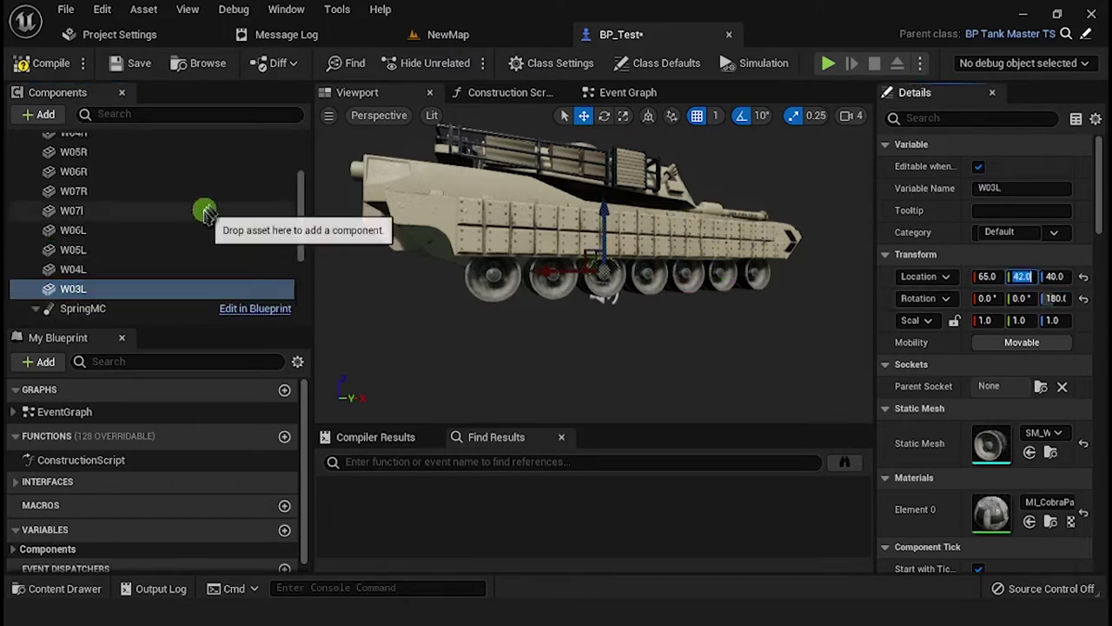
Duplicate the W02R wheel as W02L for the opposite side of the tank.
scroll(95, 217, "up", 3)
right_click(95, 172)
left_click(148, 289)
type("W02L")
key("Return")
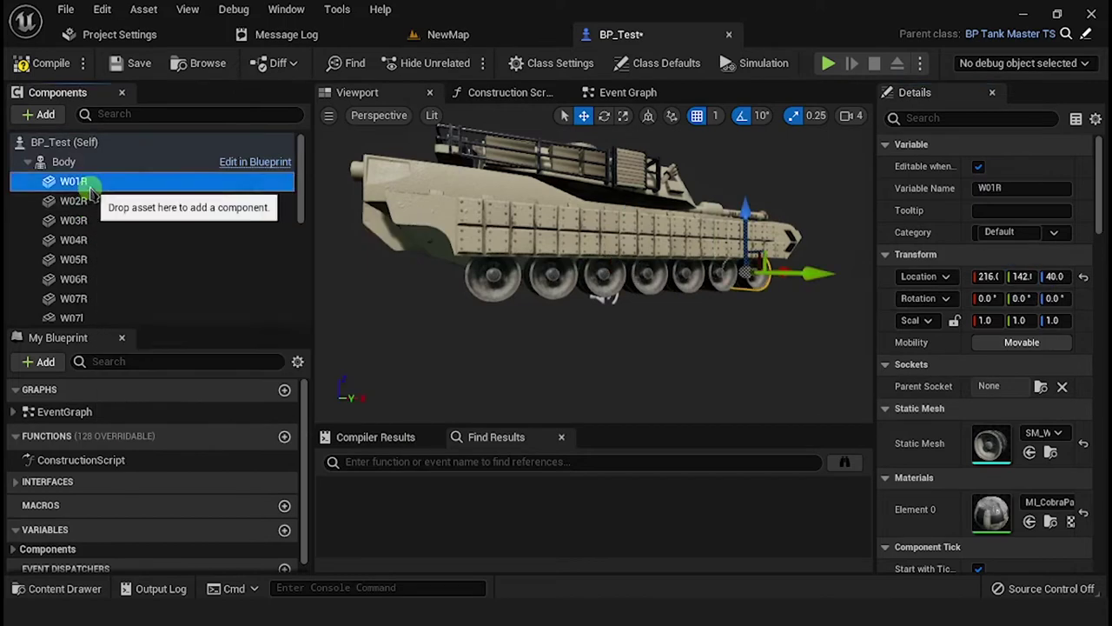
Duplicate W01R as W01L, with its Y location set to -142 and its Z rotation to 180°.
scroll(65, 186, "down", 3)
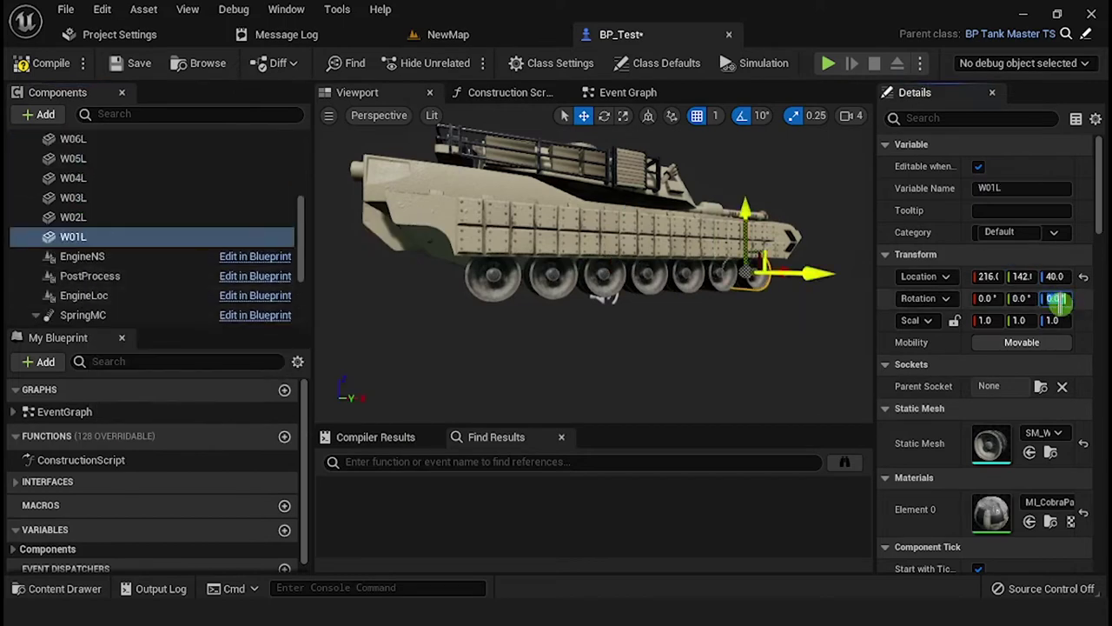
mouse_move(646, 373)
left_mouse_down("alt")
mouse_move(360, 375)
mouse_move(646, 373)
left_mouse_up("alt")
scroll(92, 248, "up", 5)
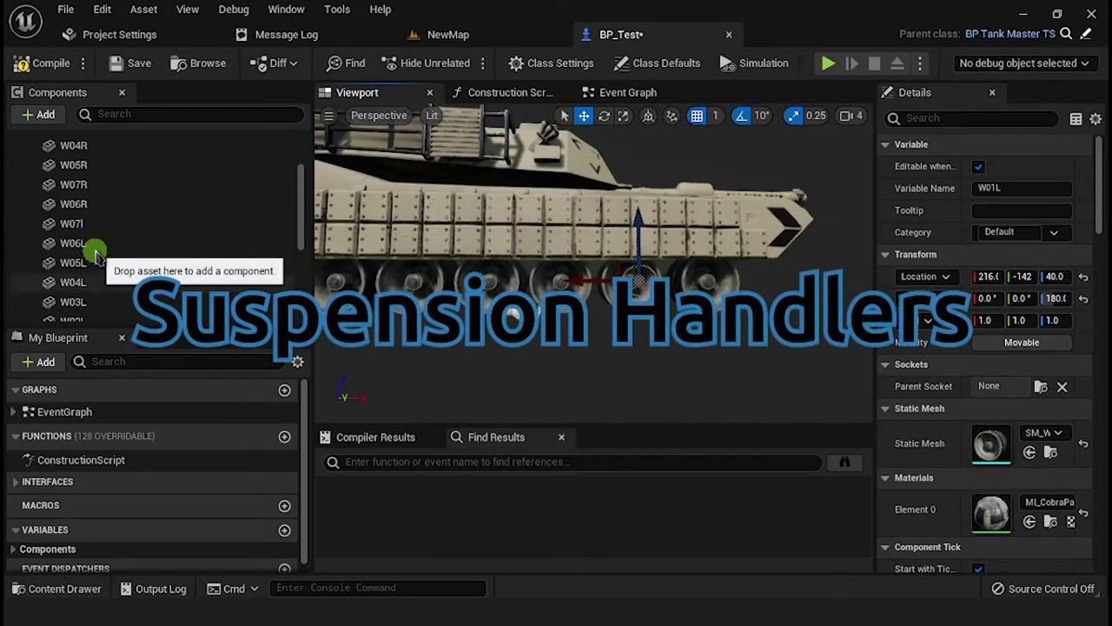
Add a Sphere component named S01L and move it out from under the W01L wheel to the wheels' level.
left_click(41, 114)
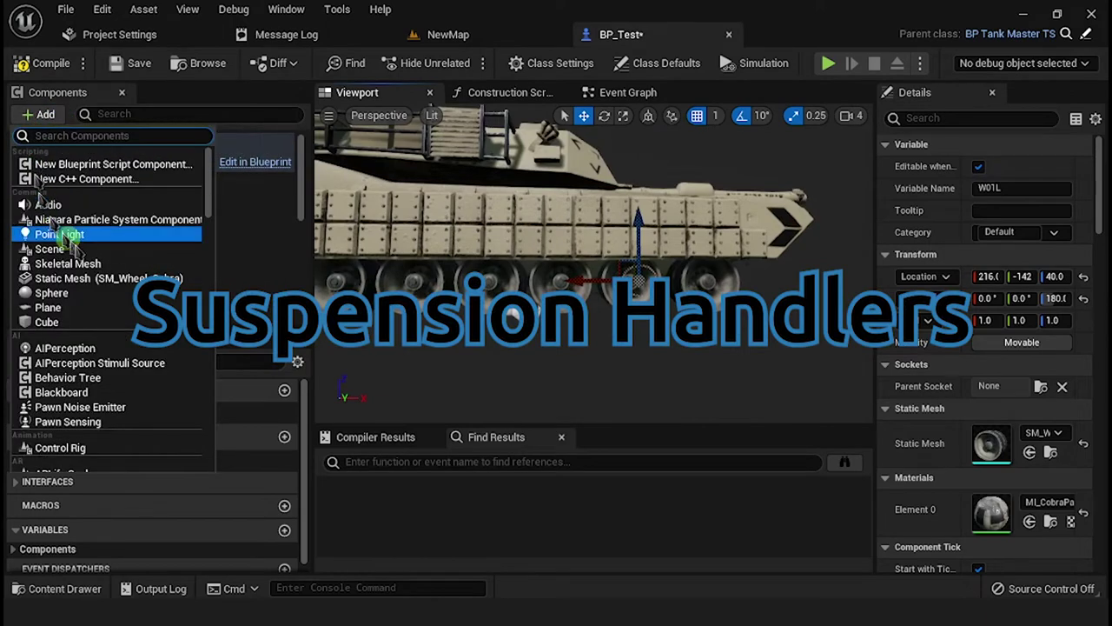
left_click(69, 295)
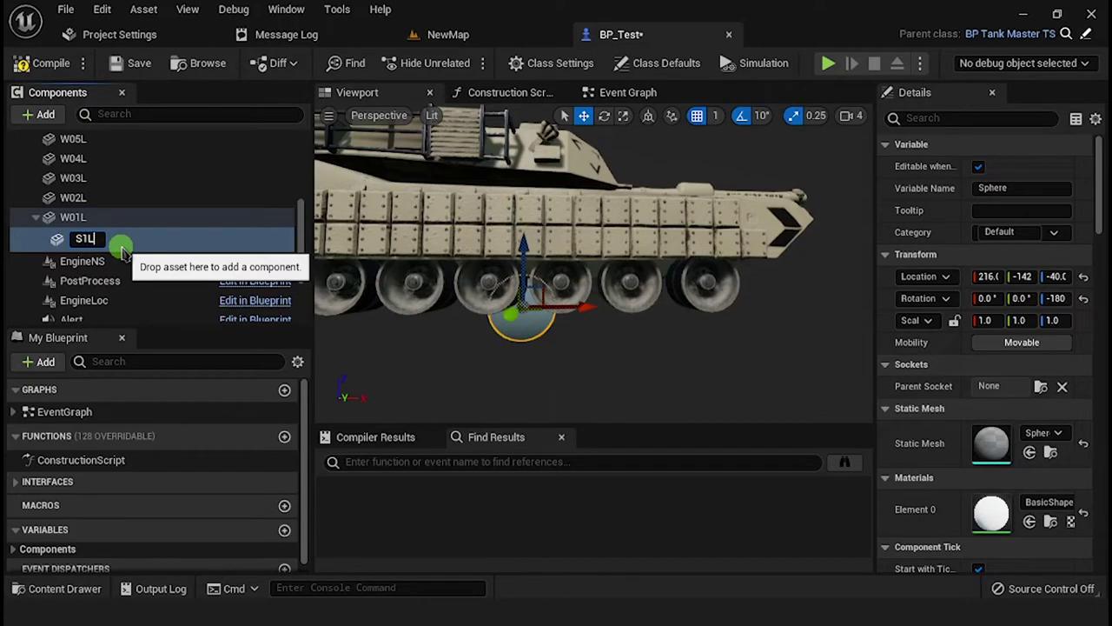
left_click_drag(121, 250, 94, 219)
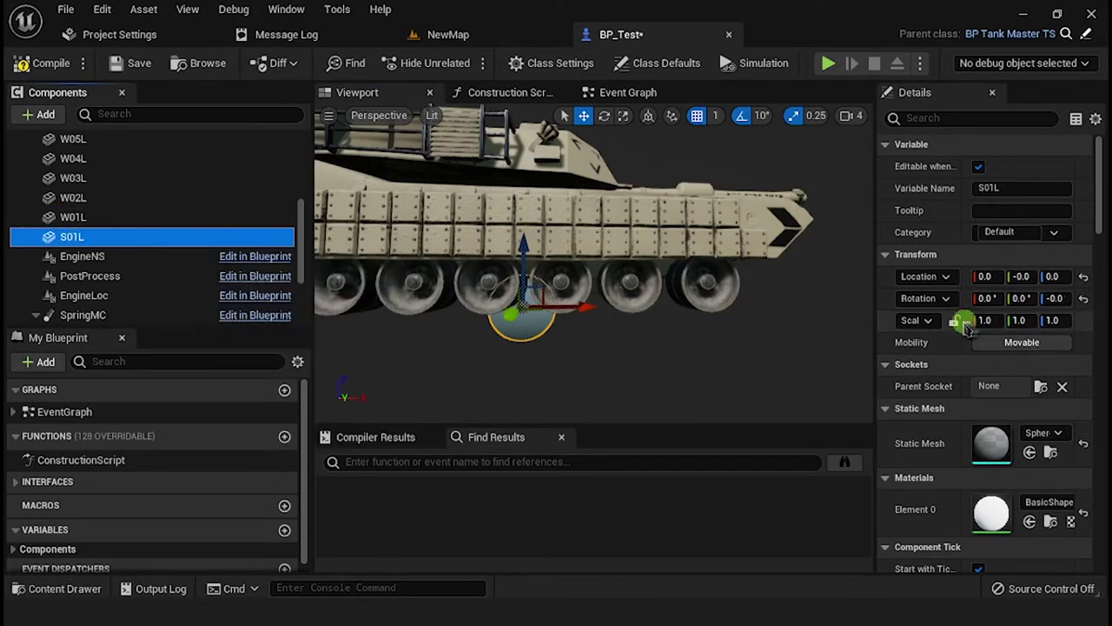
Lock the scale proportions of S01L and set its uniform scale to 0.25.
left_click(989, 321)
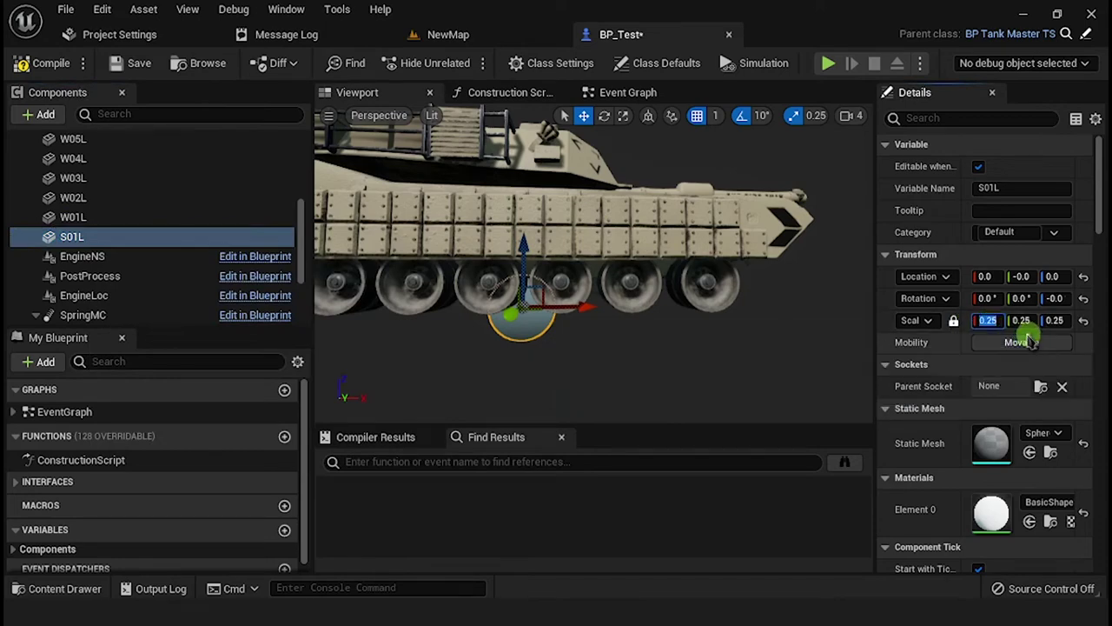
left_click(130, 217)
left_click(136, 237)
In the front view, set the sphere's Y location to 142 so it lines up with the wheels on that side.
scroll(528, 325, "up", 5)
right_click_drag(529, 325, 489, 332)
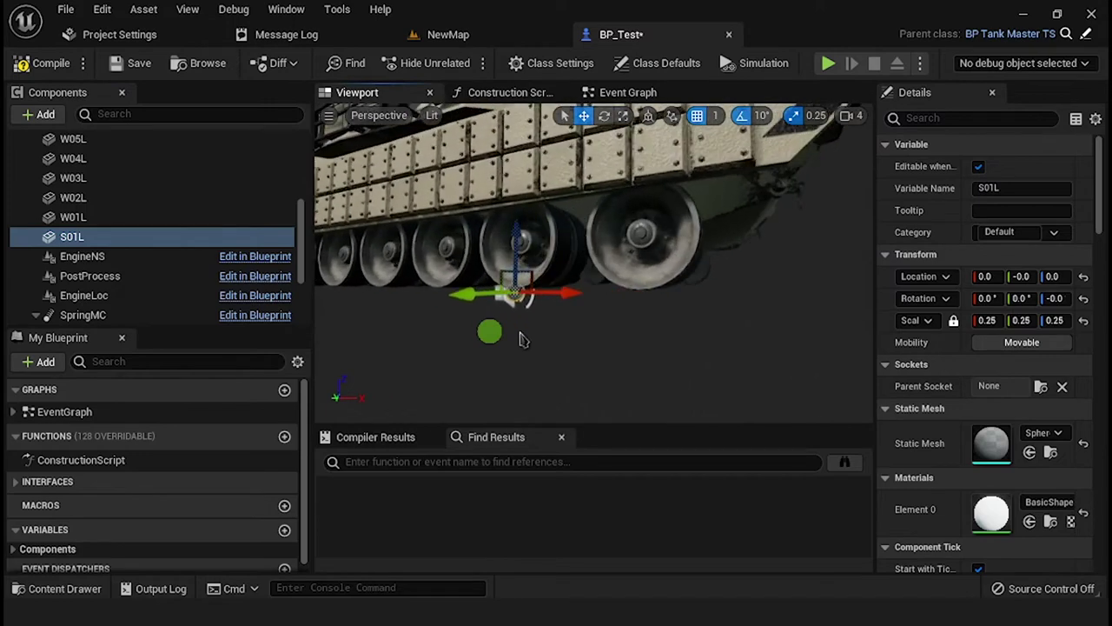
key("alt+h")
scroll(615, 306, "down", 5)
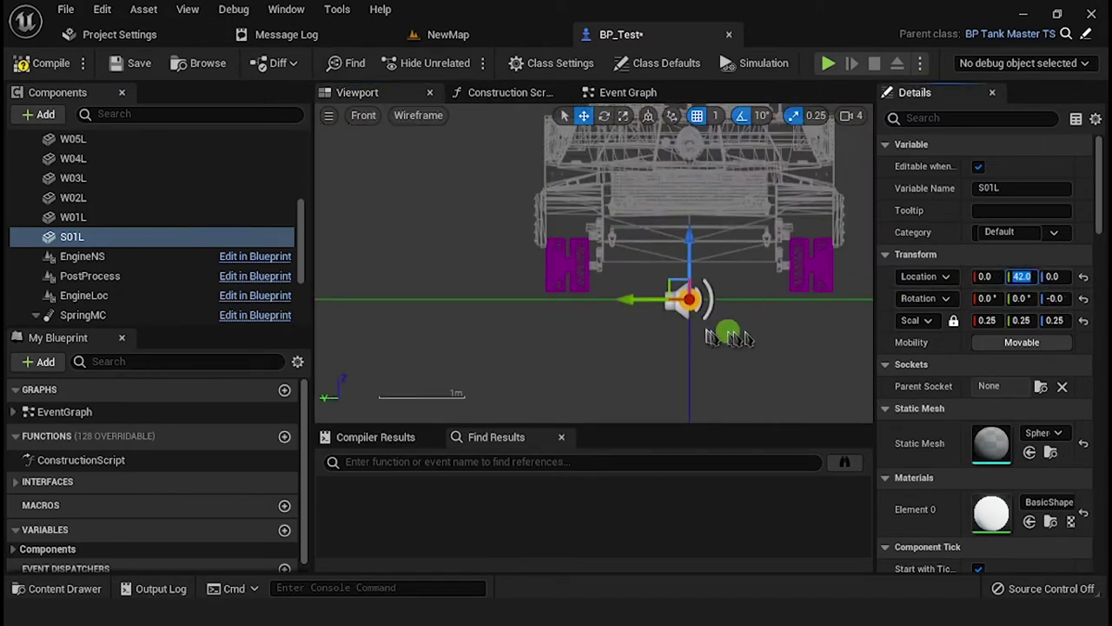
right_click_drag(772, 368, 739, 371)
scroll(526, 313, "up", 5)
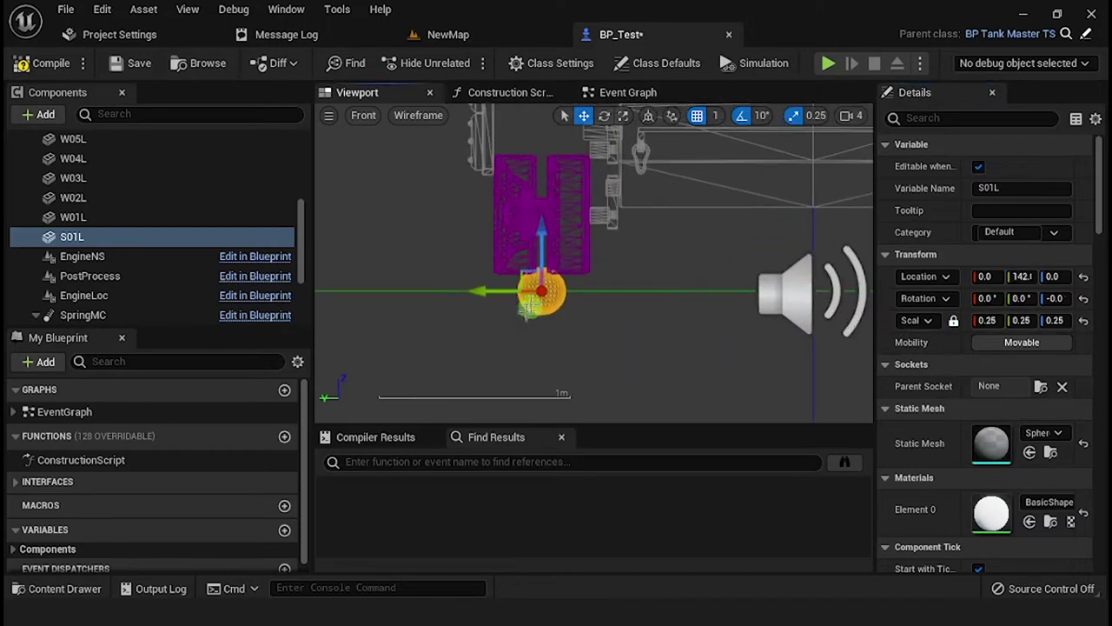
In the right view, move the sphere to the upper part of the front road wheel, at about X 218 and Z 59.
key("alt+shift+k")
scroll(581, 295, "down", 4)
right_click_drag(581, 295, 464, 251)
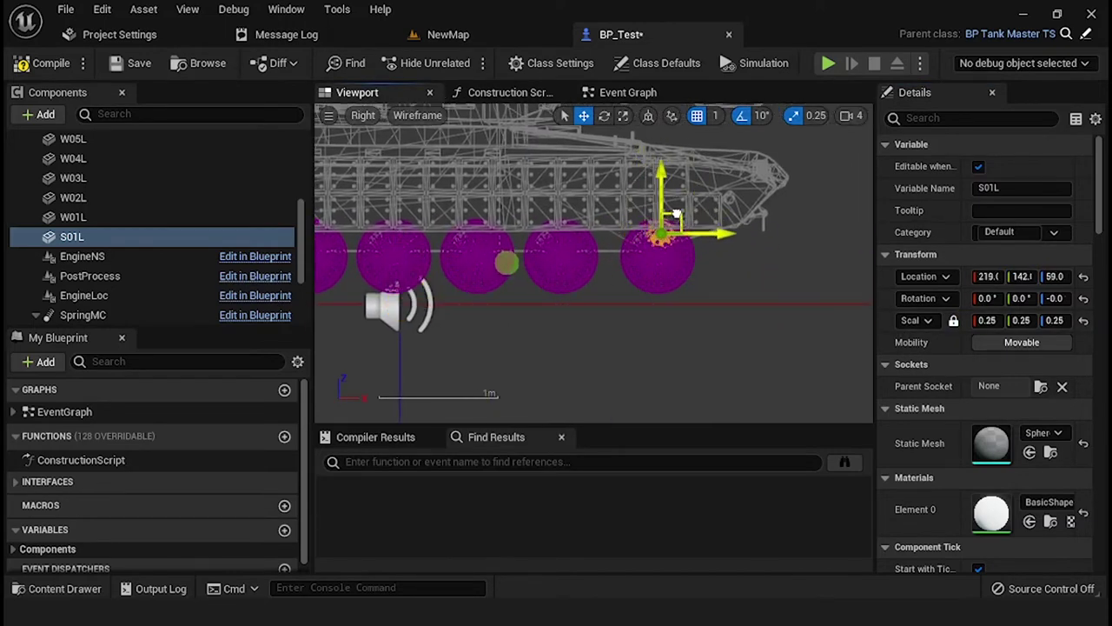
left_click_drag(675, 214, 674, 214)
scroll(665, 238, "up", 6)
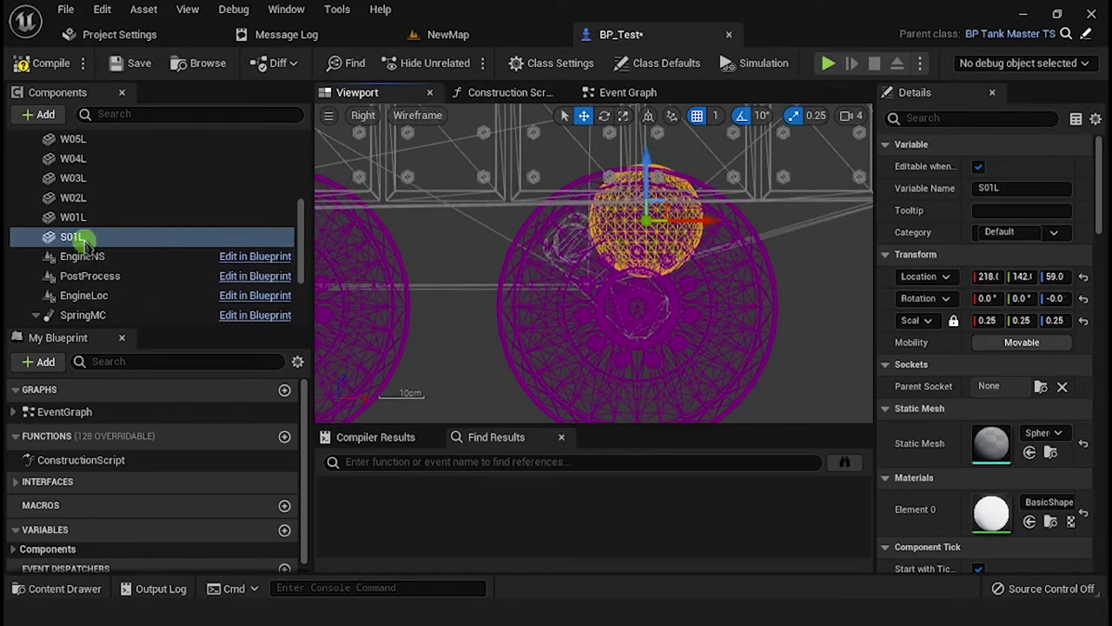
Rename the S01L sphere as S01R.
left_click(84, 242)
key("End")
key("BackSpace")
type("R")
key("Return")
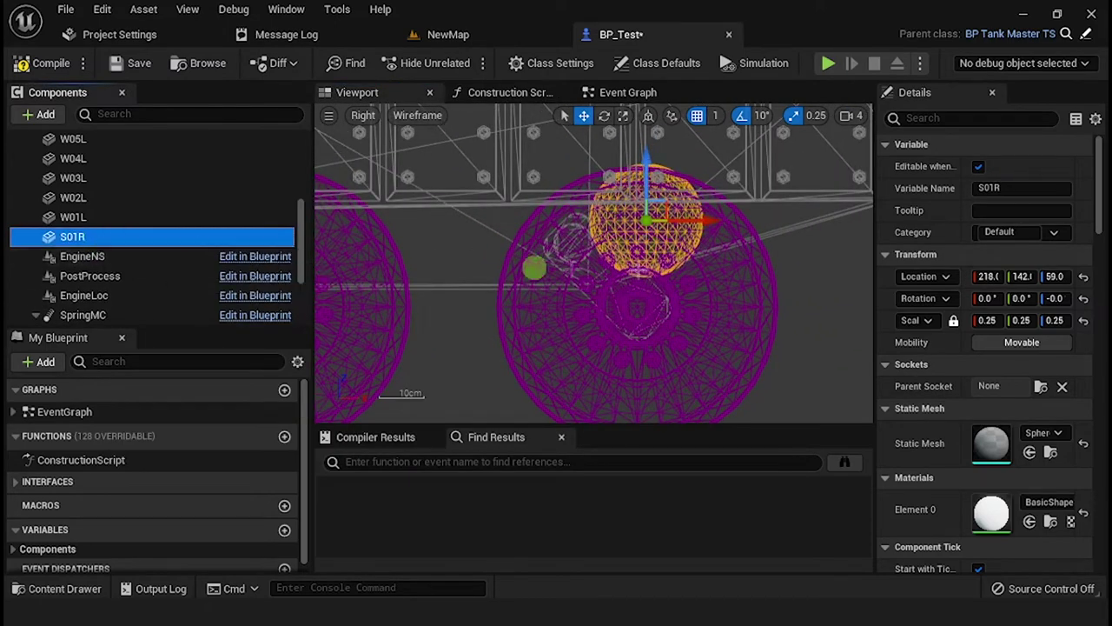
Fine-tune S01R along X to about 216 so it is centred above the front wheel's hub.
scroll(652, 244, "down", 4)
right_click_drag(652, 240, 596, 264)
scroll(596, 263, "up", 8)
left_click_drag(602, 271, 588, 271)
scroll(583, 304, "down", 6)
right_click_drag(580, 339, 543, 219)
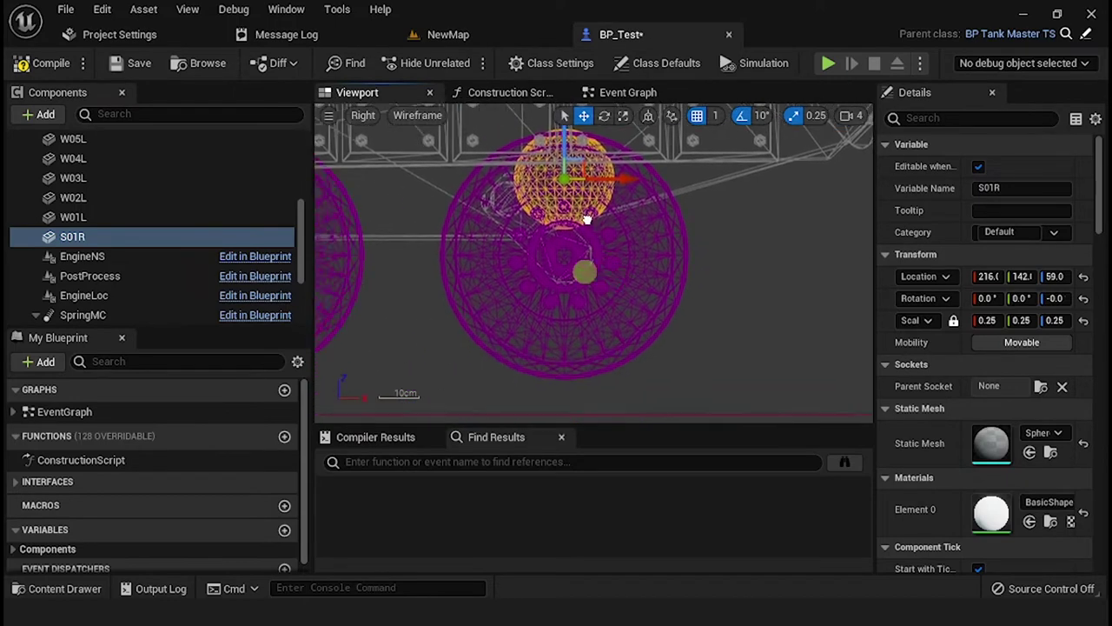
Set S01R's collision preset to NoCollision and enable Hidden in Game for it.
scroll(543, 218, "down", 5)
scroll(1013, 408, "down", 10)
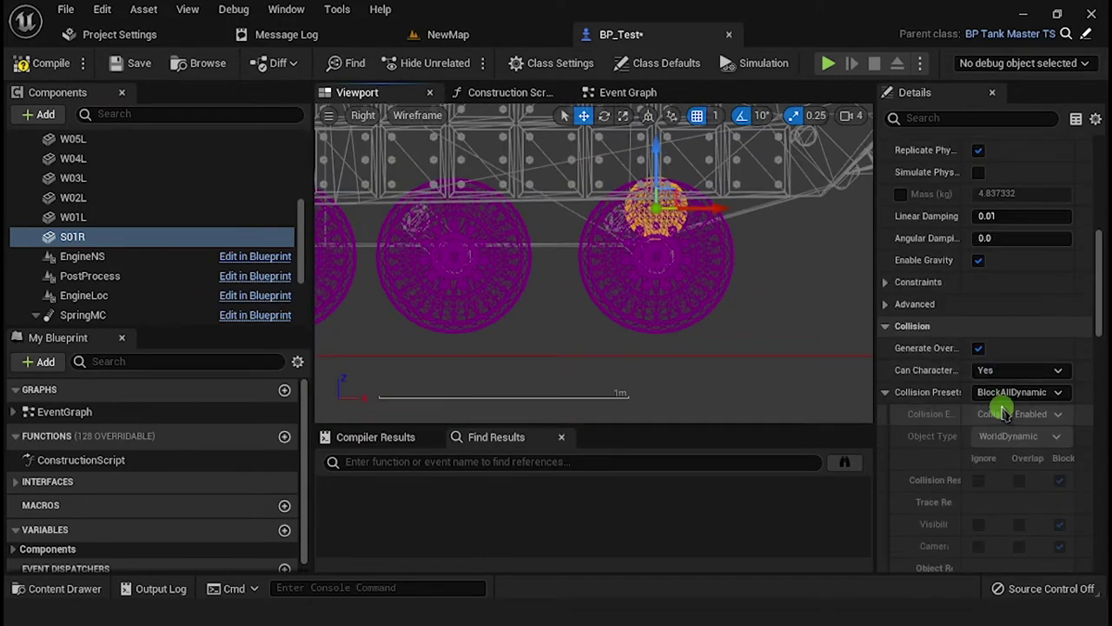
left_click(992, 395)
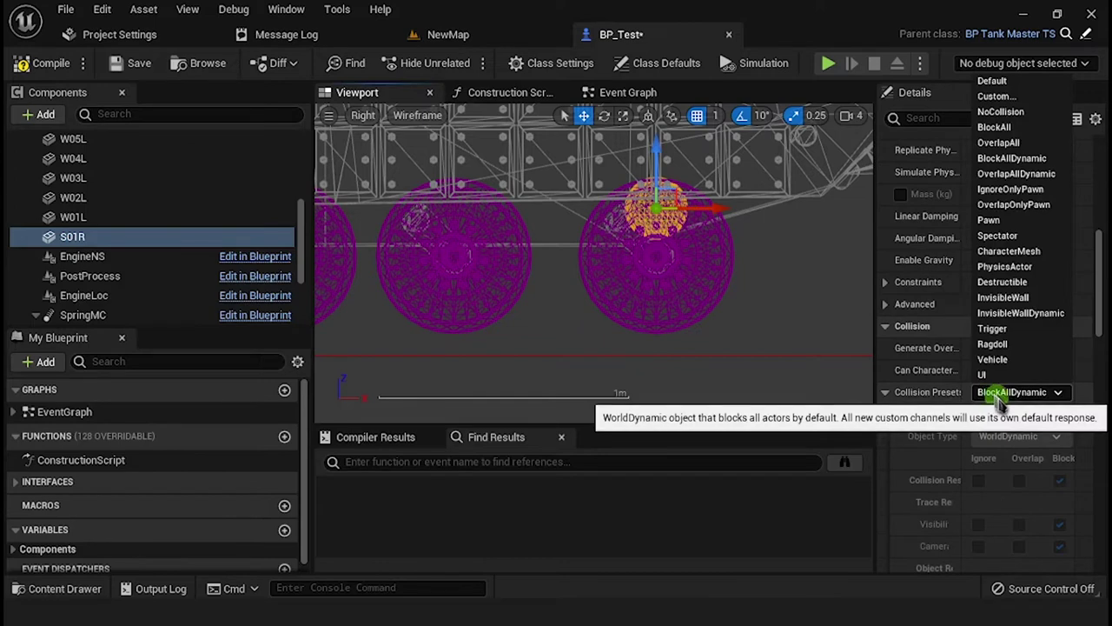
left_click(992, 113)
scroll(913, 435, "down", 8)
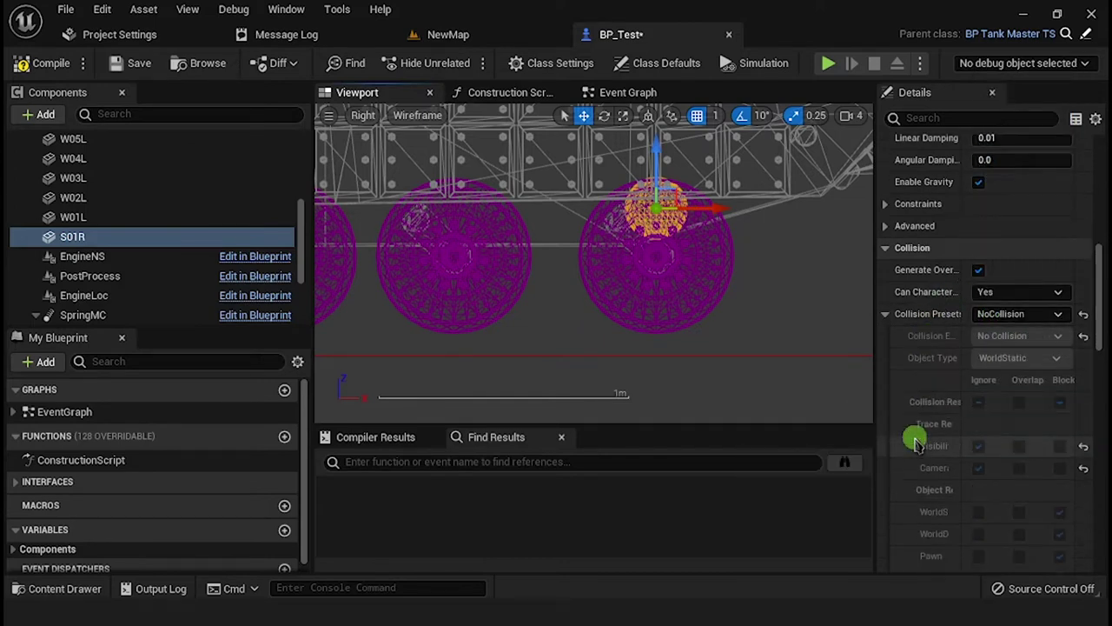
scroll(921, 444, "down", 6)
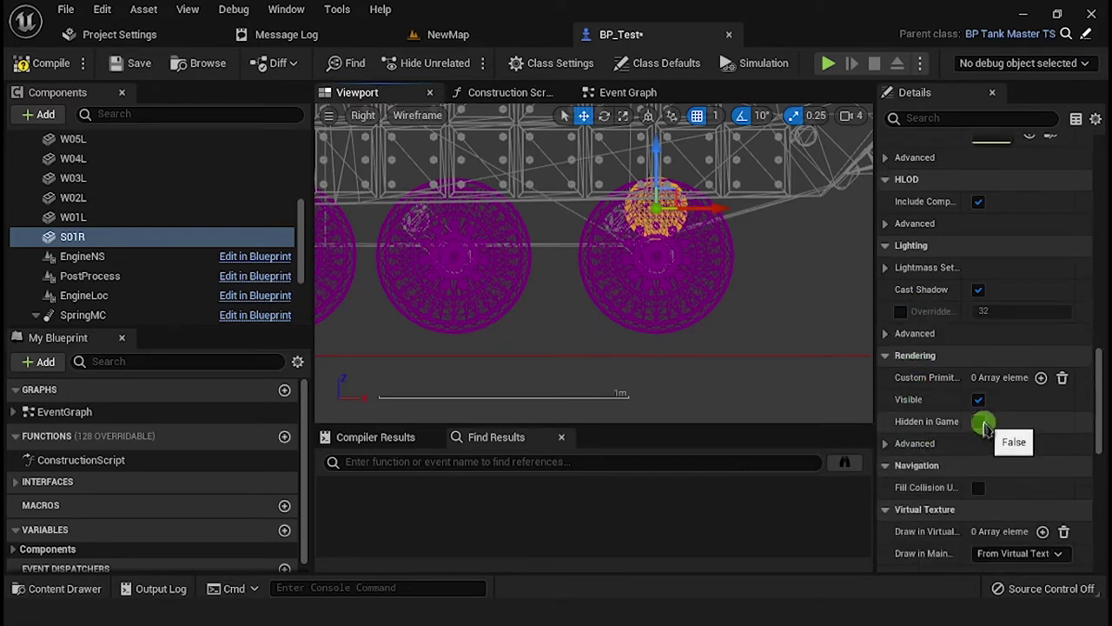
Duplicate S01R as S02R and move the copy along X onto the second wheel.
right_click_drag(610, 319, 630, 339)
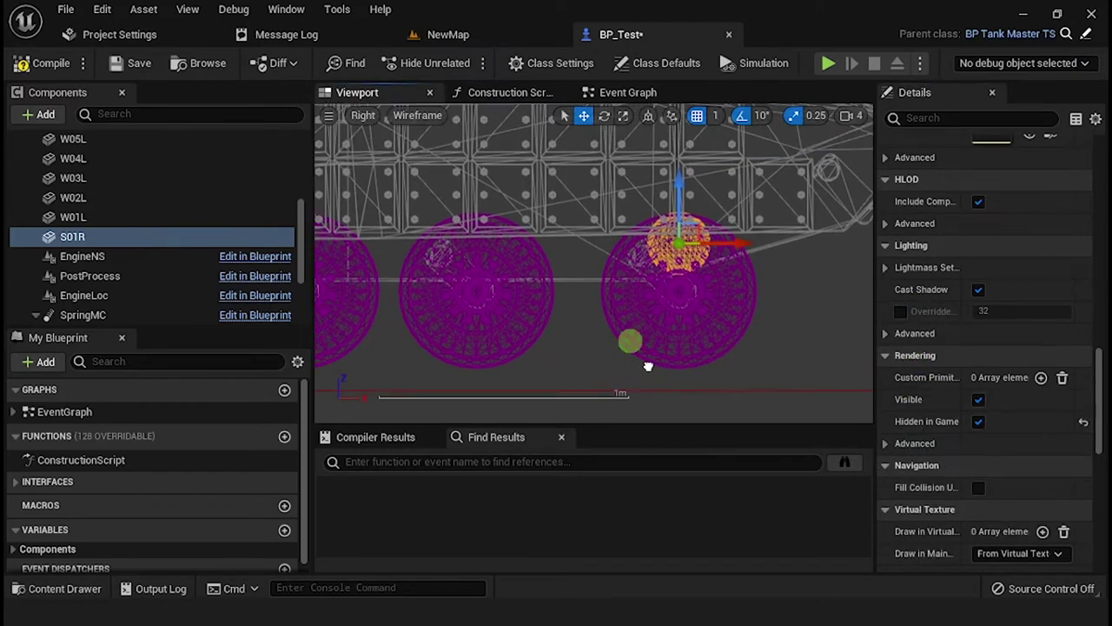
right_click(117, 240)
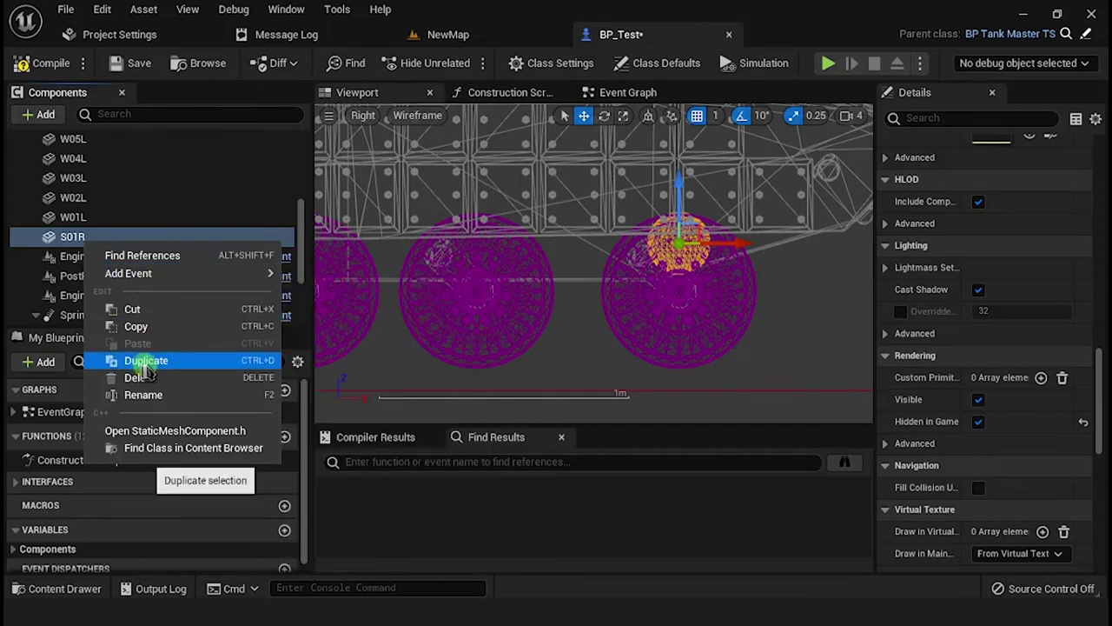
left_click(144, 359)
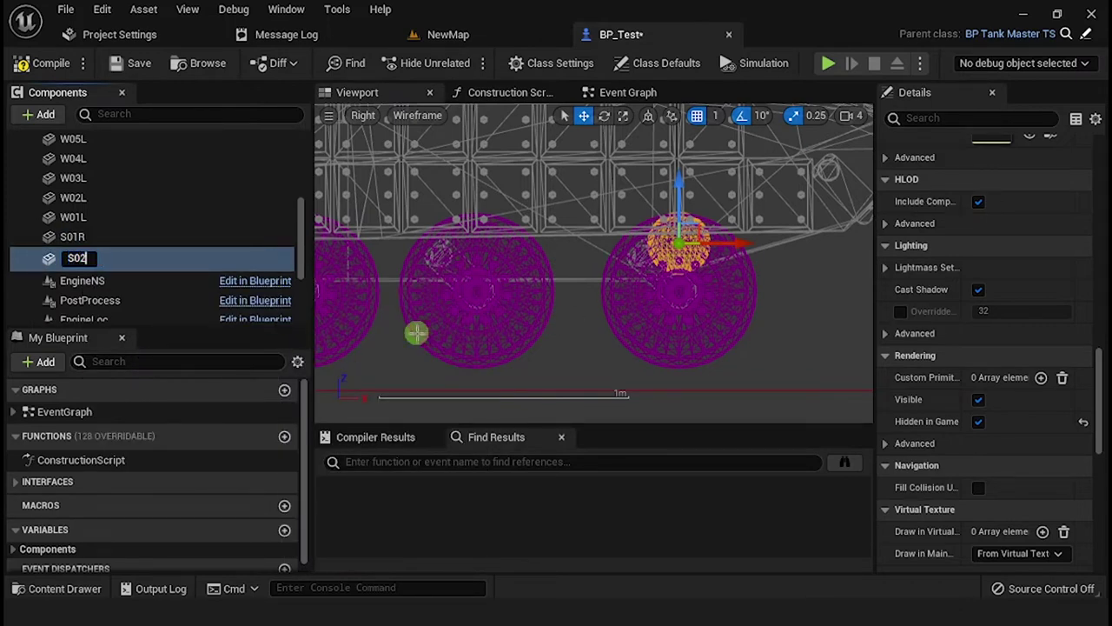
left_click_drag(714, 243, 513, 250)
scroll(483, 249, "up", 5)
scroll(514, 250, "down", 4)
Duplicate S02R as S03R and move the copy along X onto the third wheel.
right_click_drag(495, 330, 648, 334)
right_click(134, 258)
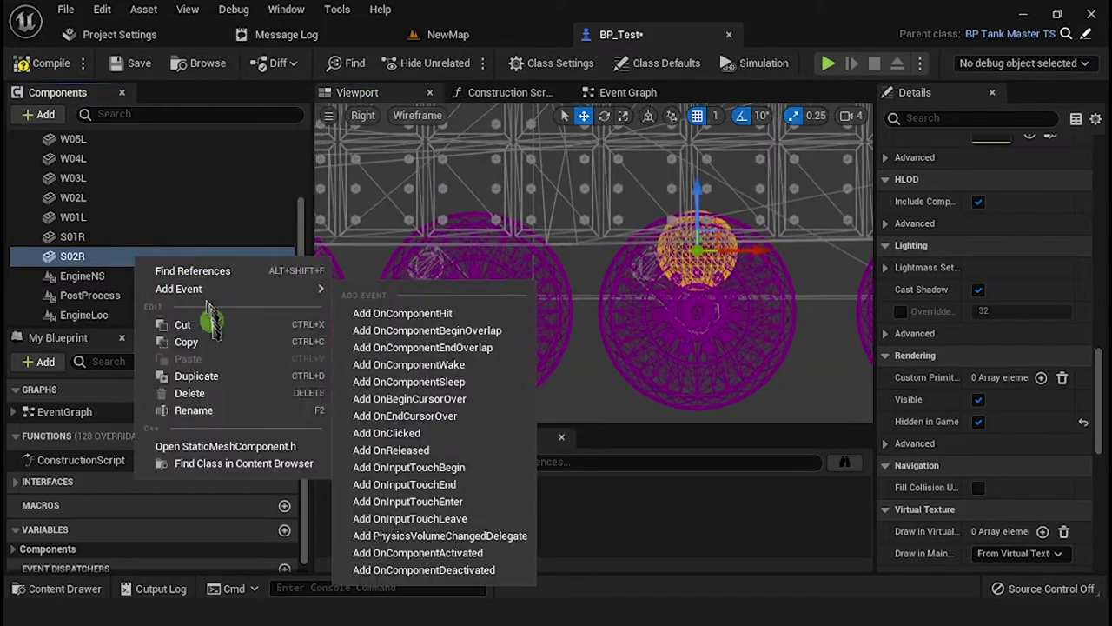
left_click(195, 374)
key("End")
key("shift+Left")
key("shift+Left")
scroll(513, 261, "up", 5)
left_click_drag(739, 250, 478, 223)
scroll(452, 265, "down", 5)
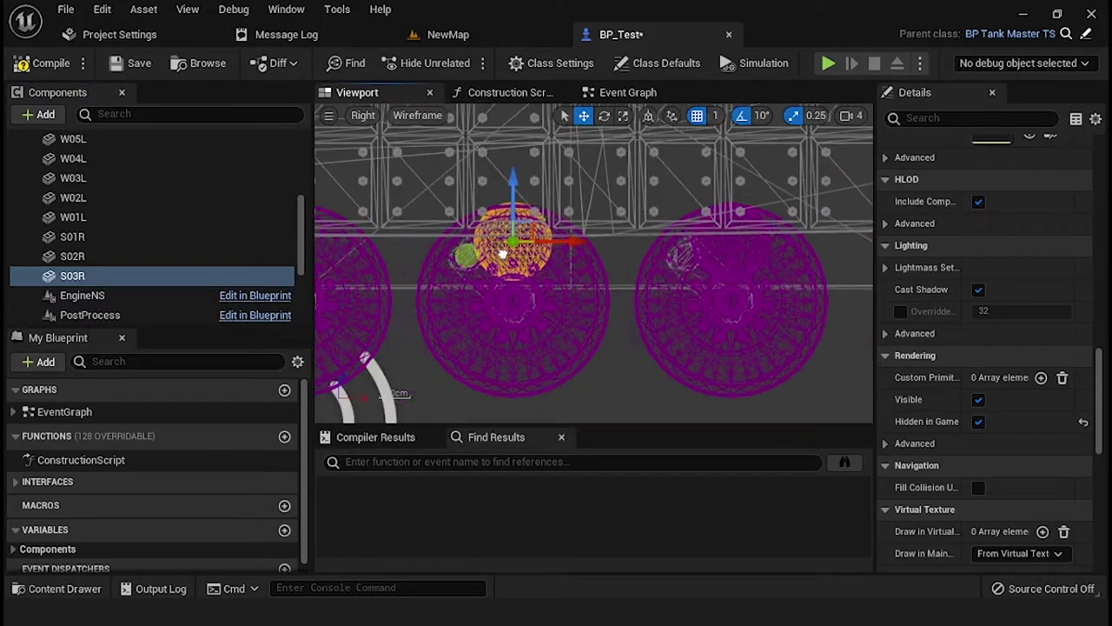
Duplicate S03R as S04R and move the copy along X onto the fourth wheel.
right_click_drag(451, 286, 737, 276)
right_click(118, 275)
left_click(231, 396)
key("End")
key("shift+Left")
key("shift+Left")
key("shift+Left")
scroll(789, 241, "up", 4)
scroll(579, 234, "down", 5)
Duplicate S04R as S05R and move the copy along X onto the fifth wheel.
right_click(134, 297)
left_click(199, 414)
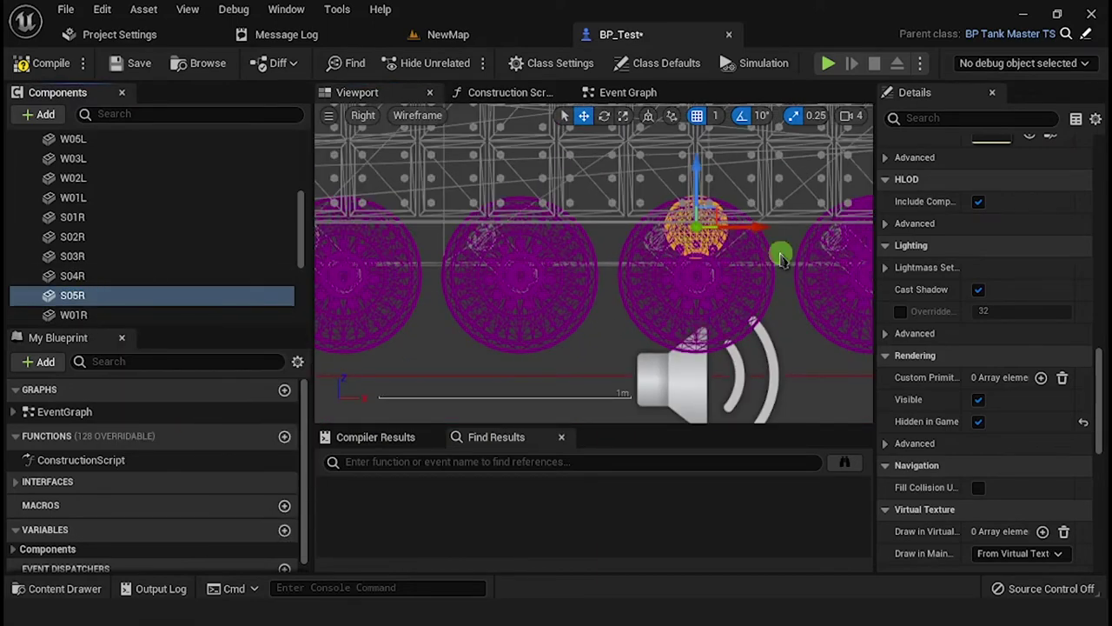
scroll(780, 256, "up", 4)
scroll(781, 257, "down", 4)
Duplicate S05R as S06R and move the copy onto the sixth wheel, at about X -145.
right_click(126, 296)
left_click(187, 415)
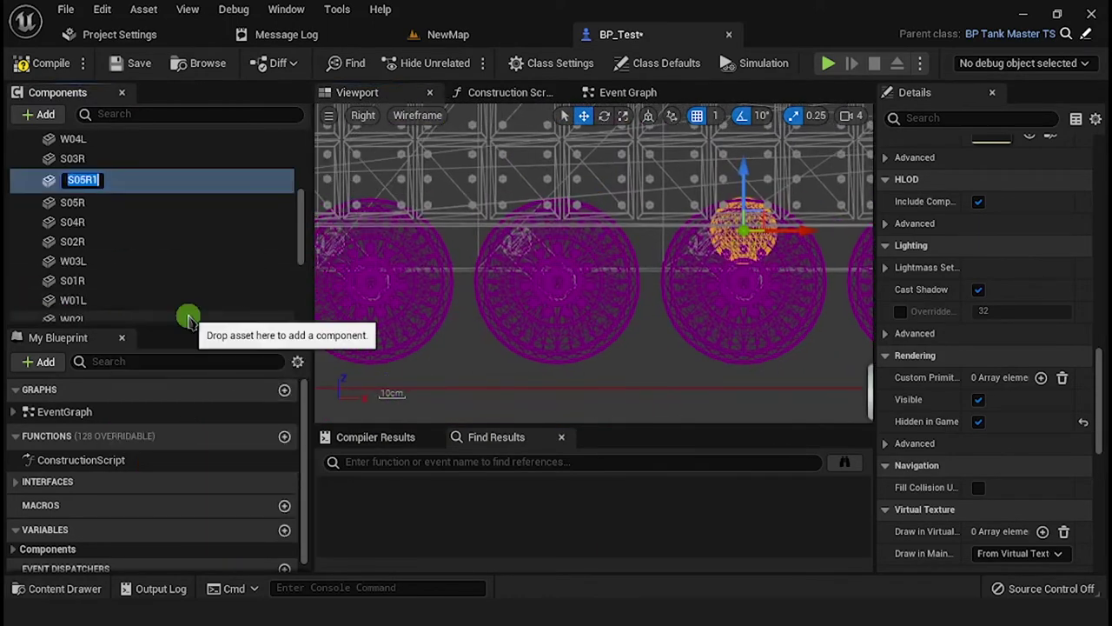
key("Return")
scroll(556, 228, "up", 5)
left_click_drag(797, 231, 634, 252)
scroll(627, 255, "down", 5)
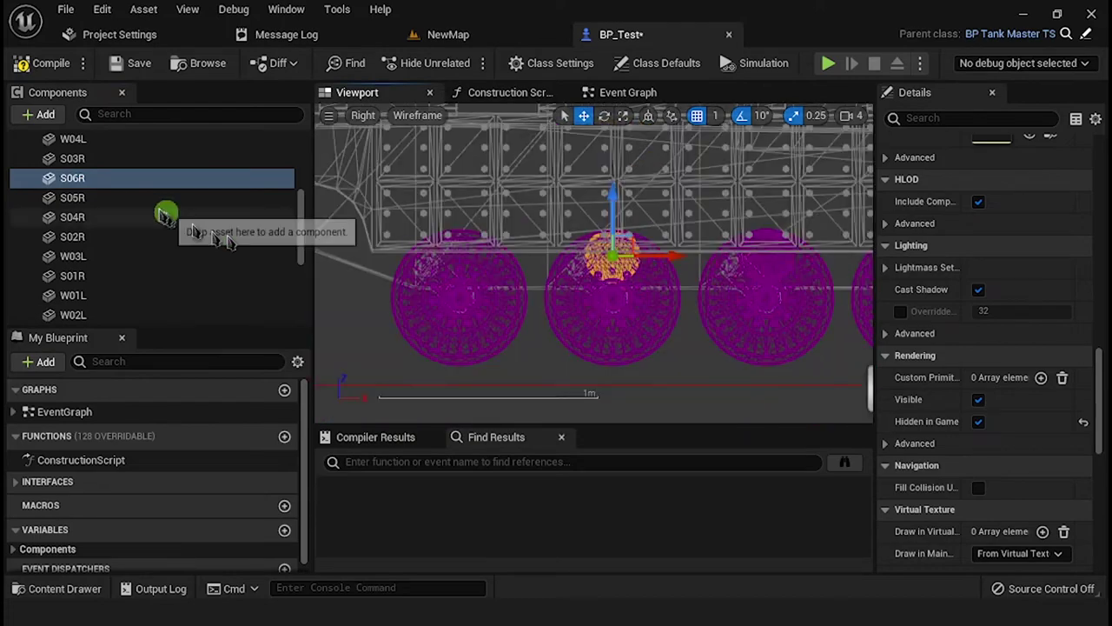
Duplicate S06R as S07R and move the copy onto the last wheel, at about X -215.
right_click(126, 182)
left_click(227, 304)
type("S07R")
key("Return")
scroll(613, 253, "up", 4)
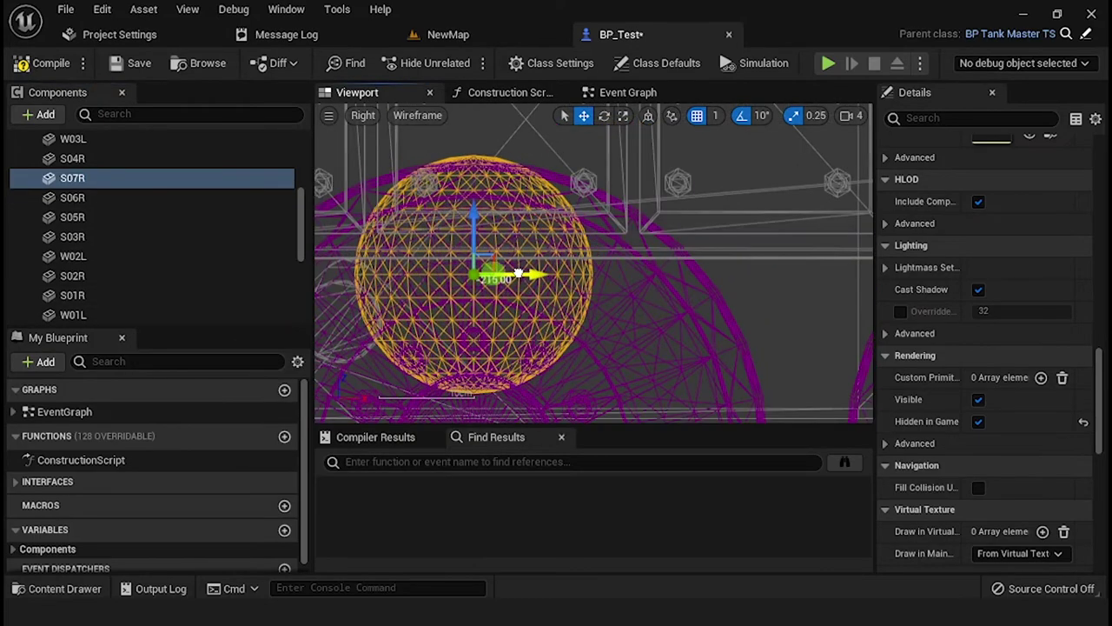
scroll(522, 248, "down", 2)
scroll(573, 258, "up", 1)
In the perspective view, duplicate S07R as S07L and negate its Y location for the opposite side.
key("alt+g")
mouse_move(574, 259)
left_mouse_down()
mouse_move(670, 280)
mouse_move(571, 249)
left_mouse_up()
right_click(96, 177)
left_click(203, 300)
key("shift+Right")
key("shift+Right")
key("shift+Right")
type("L")
key("Return")
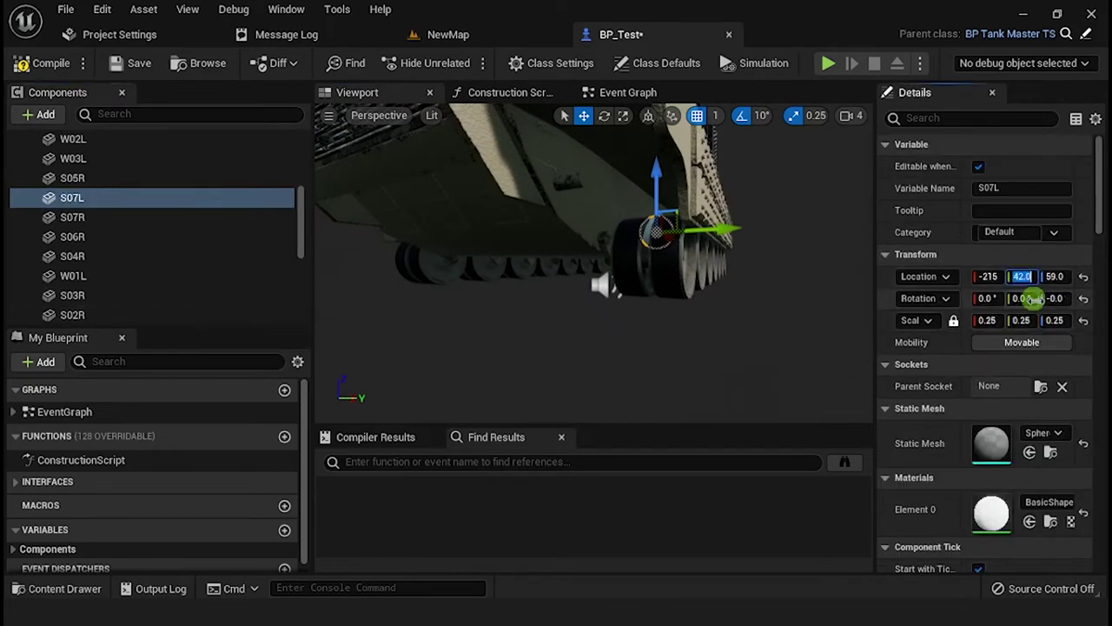
Duplicate S06R as S06L and negate its Y location for the opposite side.
left_click(129, 238)
right_click(129, 238)
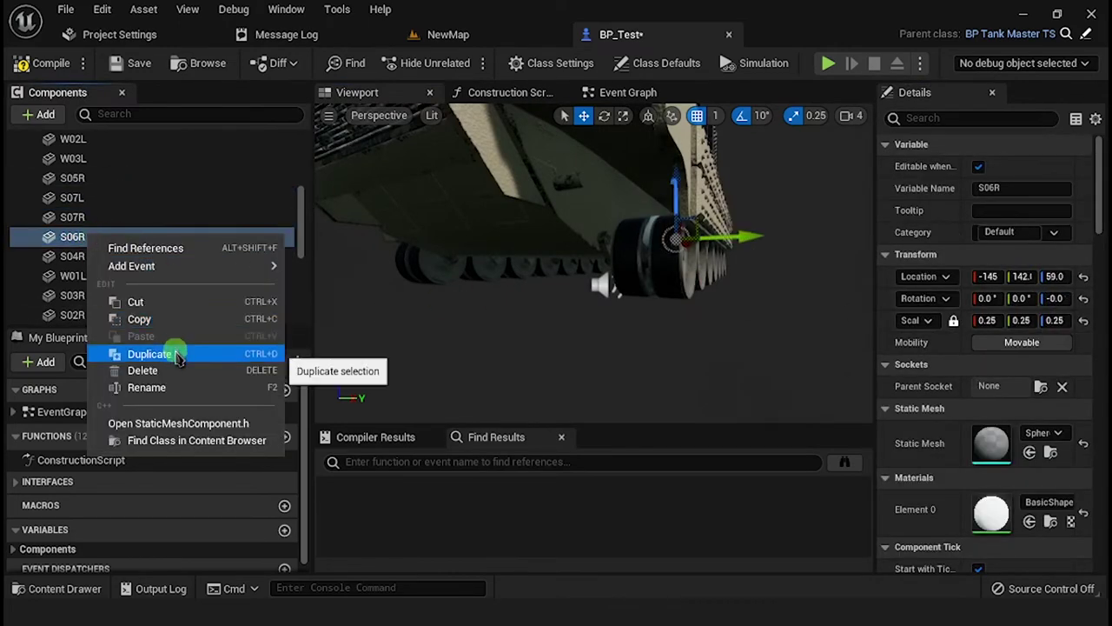
left_click(179, 353)
type("L")
key("Return")
Duplicate the S05R suspension handler as S05L for the opposite side of the tank.
scroll(130, 252, "down", 1)
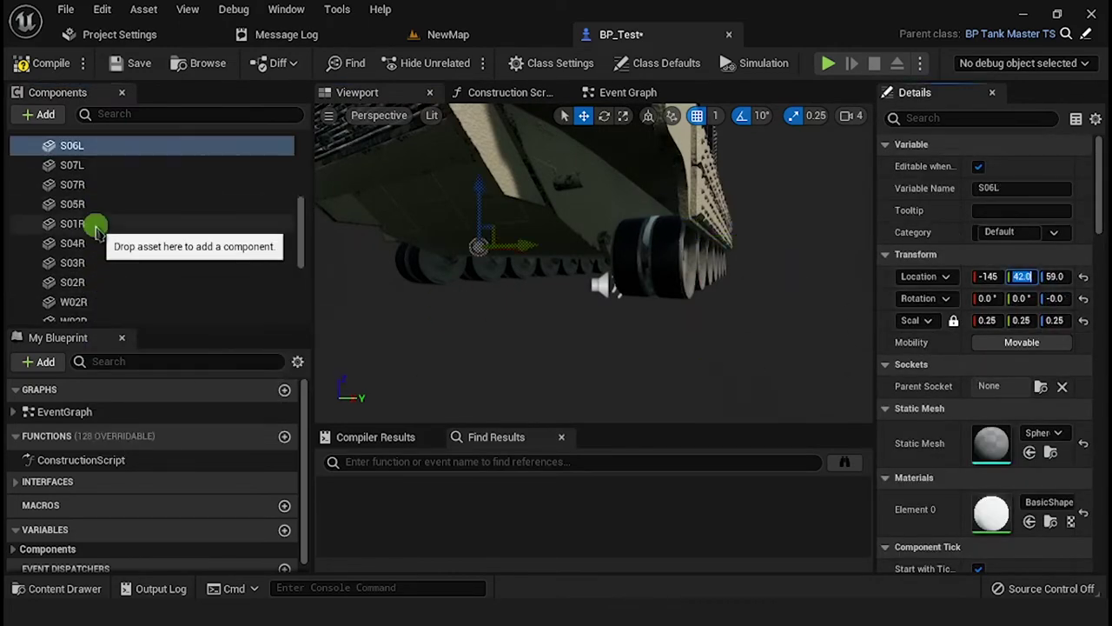
right_click(96, 205)
left_click(159, 325)
type("L")
key("Return")
Duplicate S04R as S04L and negate its Y location for the opposite side.
scroll(93, 238, "down", 1)
right_click(94, 238)
left_click(156, 355)
type("S04L")
key("Return")
key("Return")
Duplicate S03R as S03L and negate its Y location for the opposite side.
scroll(114, 284, "down", 2)
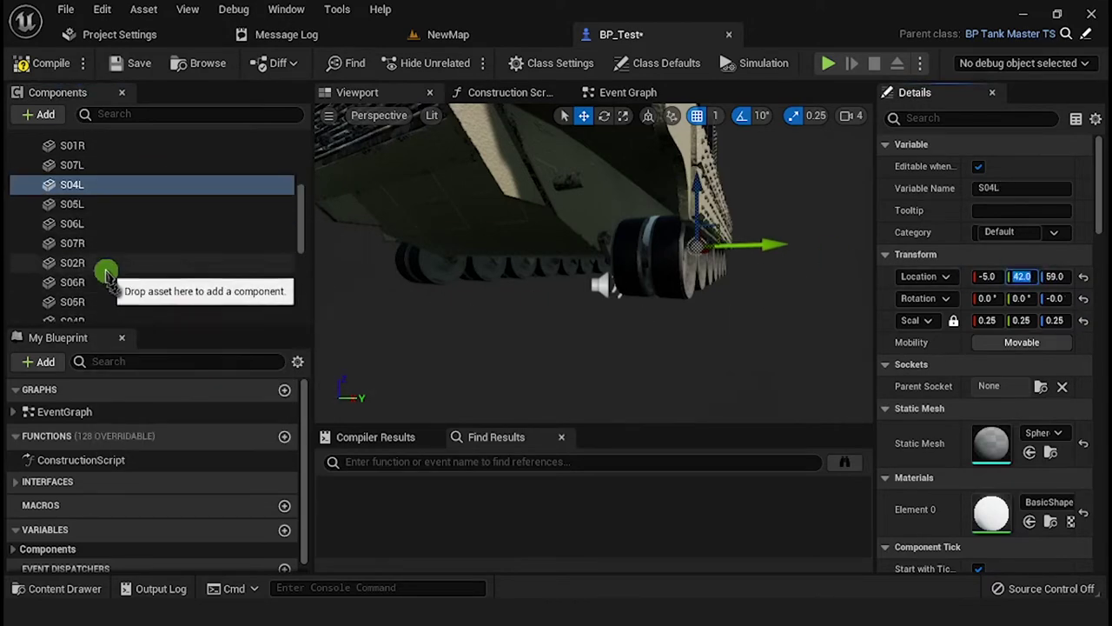
right_click(104, 309)
left_click(165, 426)
left_click(1019, 277)
Duplicate S02R as S02L and negate its Y location for the opposite side.
scroll(139, 286, "down", 4)
right_click(96, 171)
left_click(192, 286)
key("shift+Left")
key("shift+Left")
type("L")
key("Return")
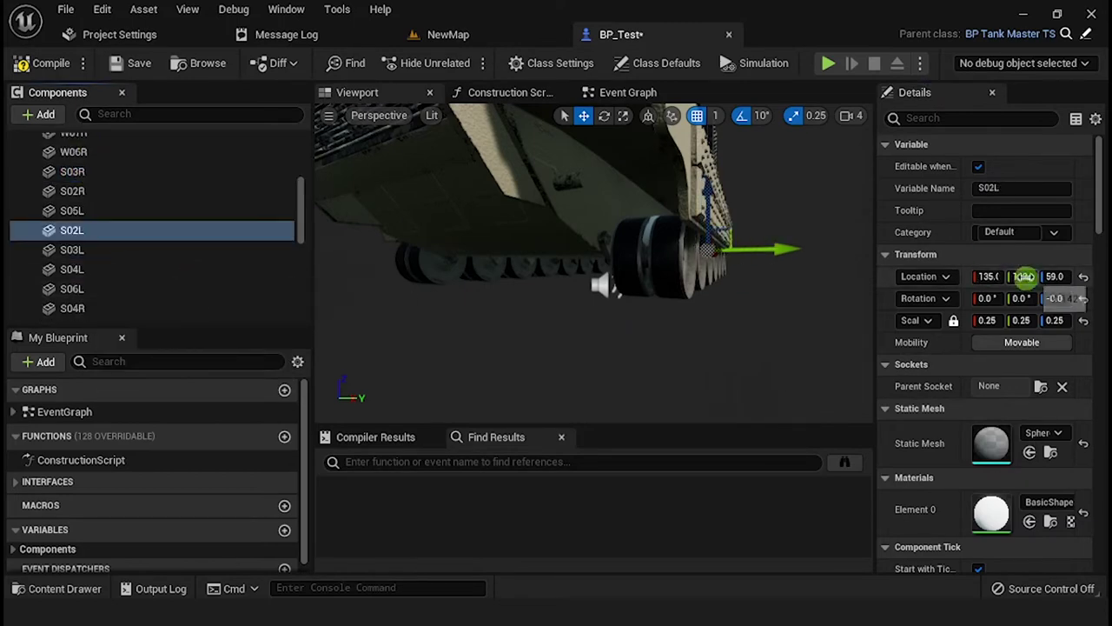
Duplicate the S01R suspension handler as S01L for the opposite side of the tank.
scroll(99, 252, "up", 5)
left_click(111, 159)
right_click(111, 159)
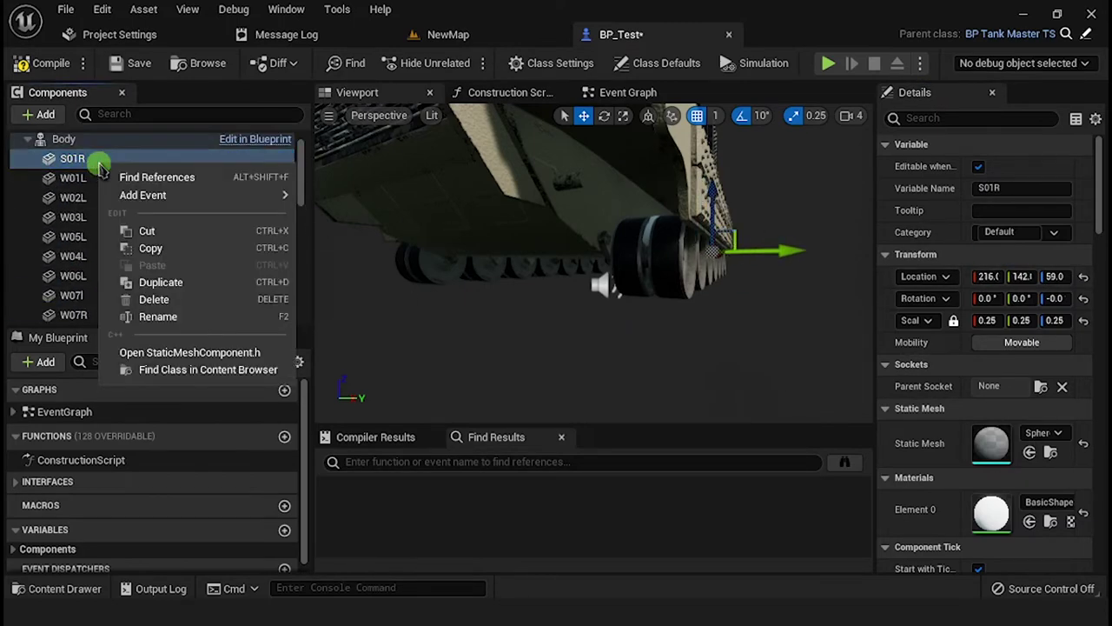
left_click(187, 284)
type("S01L")
key("Return")
Add an Instanced Static Mesh component to BP_Test and name it TreadR.
scroll(112, 174, "up", 5)
left_click(112, 144)
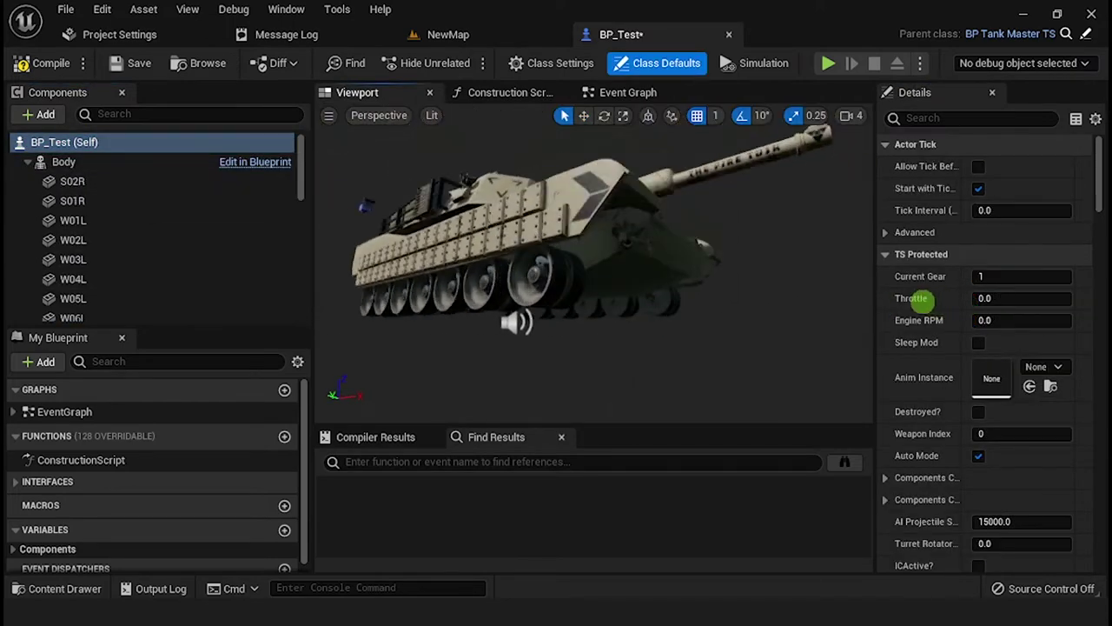
left_click(27, 116)
type("instanc")
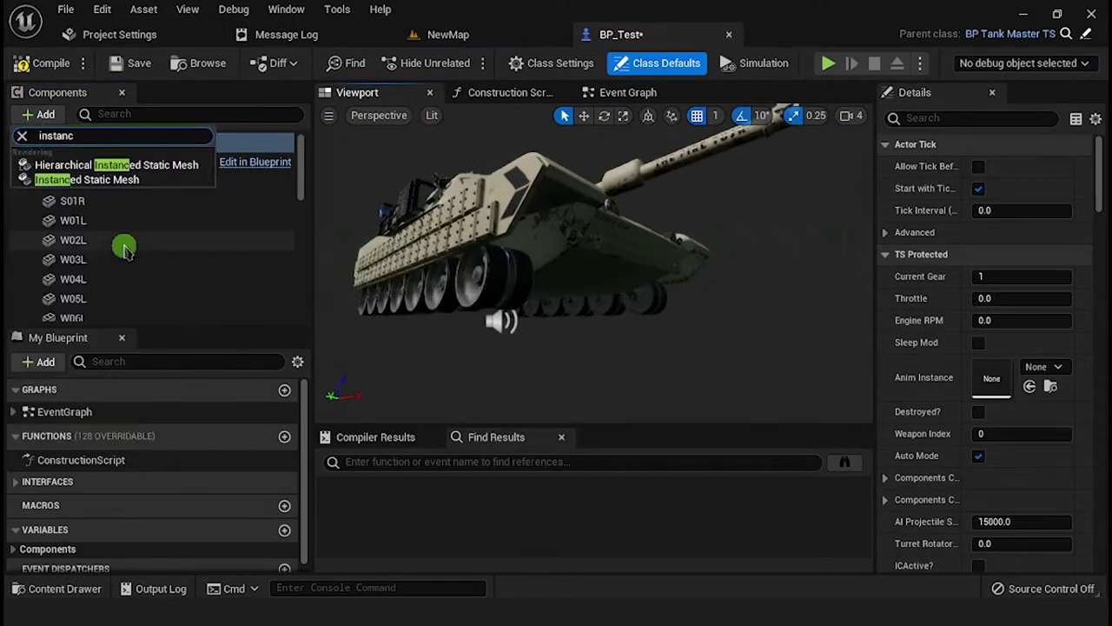
left_click(87, 180)
type("TreadR")
key("Return")
scroll(1048, 347, "down", 3)
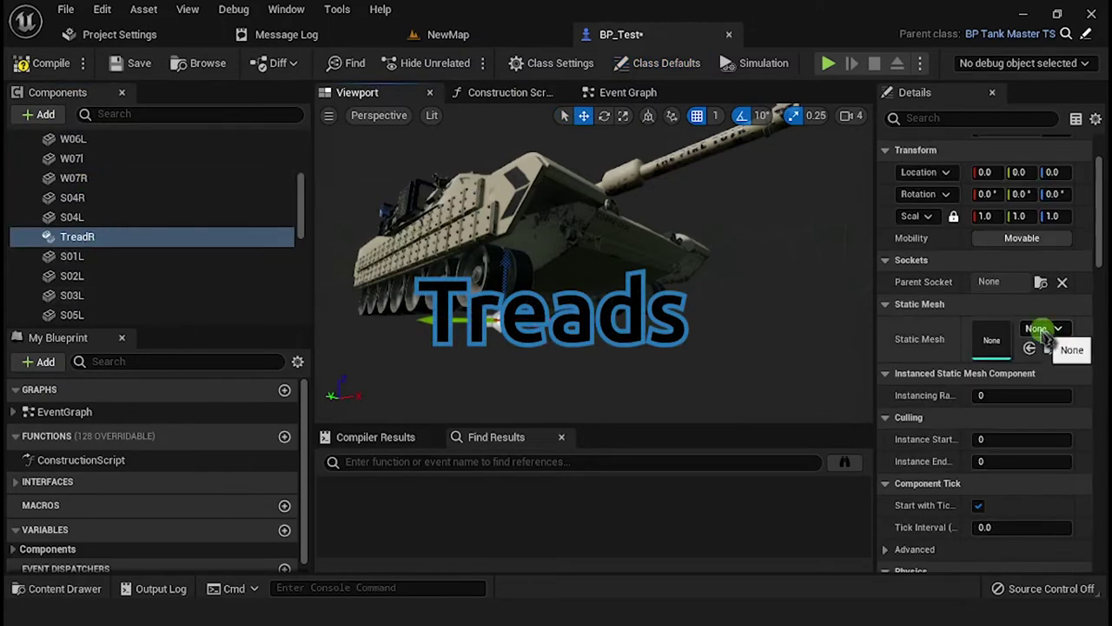
left_click(1045, 328)
type("tra")
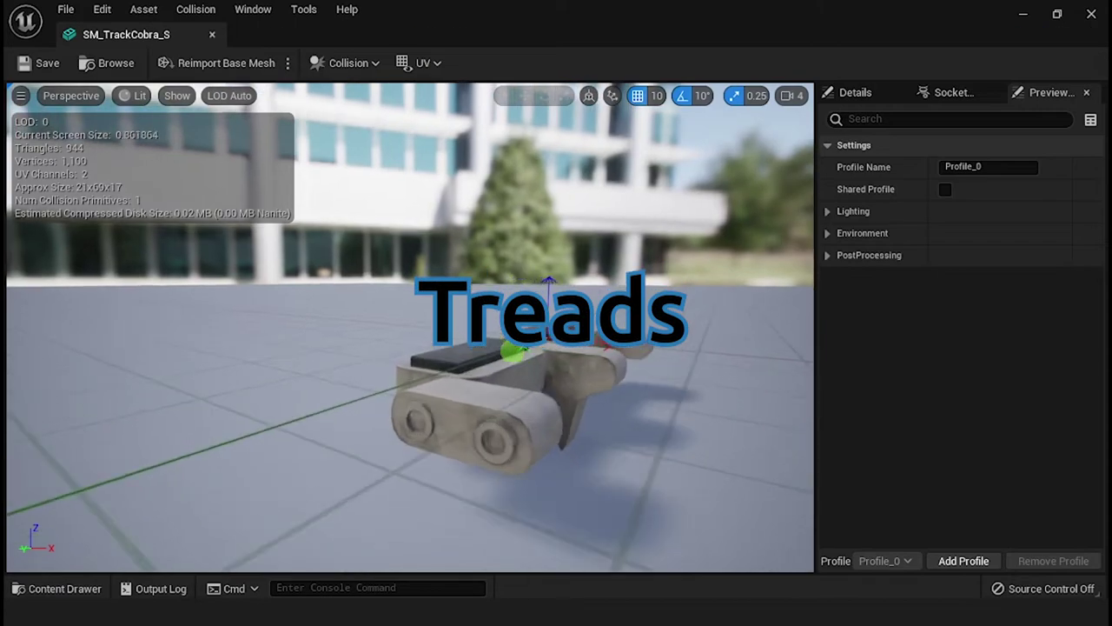
Examine the SM_TrackCobra_S tread mesh's shape, orientation and pivot in the perspective and right-side wireframe views.
right_click_drag(513, 351, 515, 352)
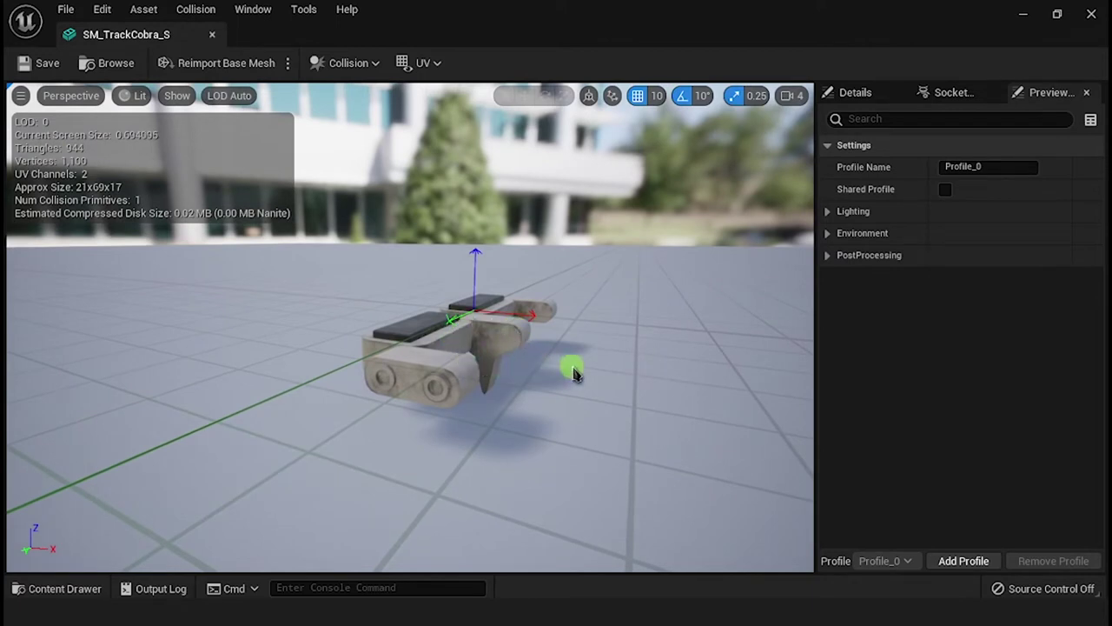
key("alt+shift+k")
scroll(439, 339, "up", 15)
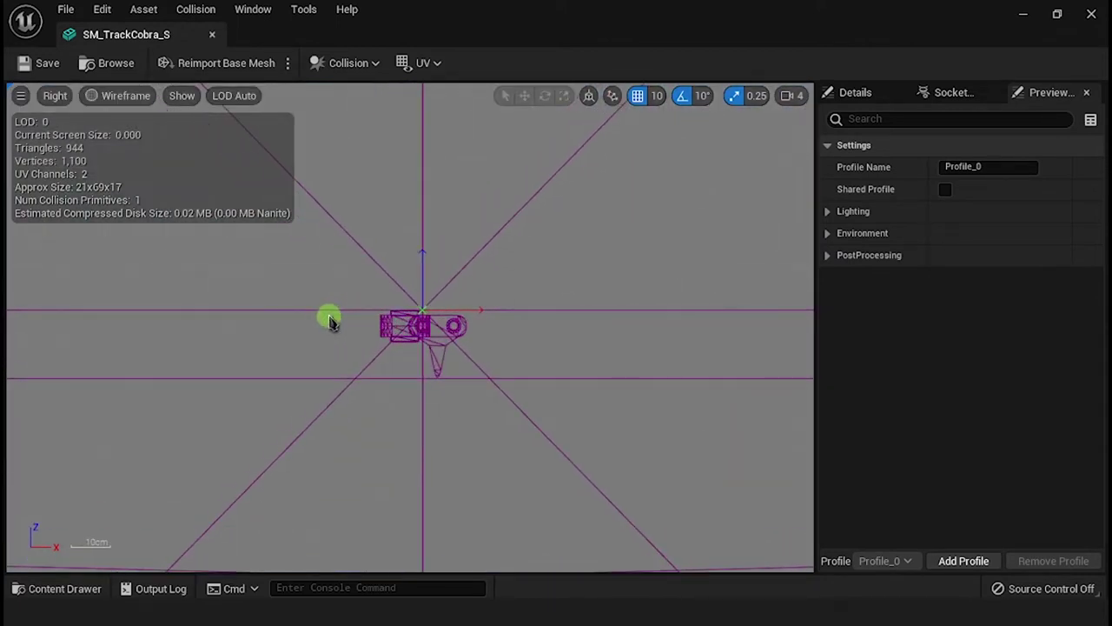
left_click_drag(474, 337, 493, 376)
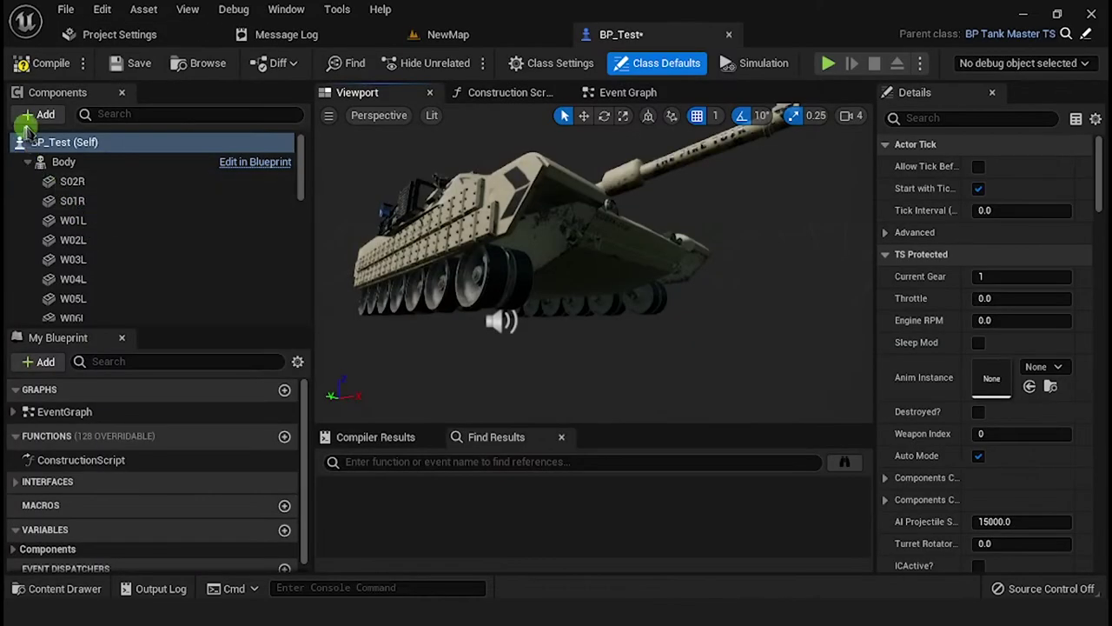
Add an Instanced Static Mesh component to the BP_Test Blueprint and name it TreadR.
left_click(33, 116)
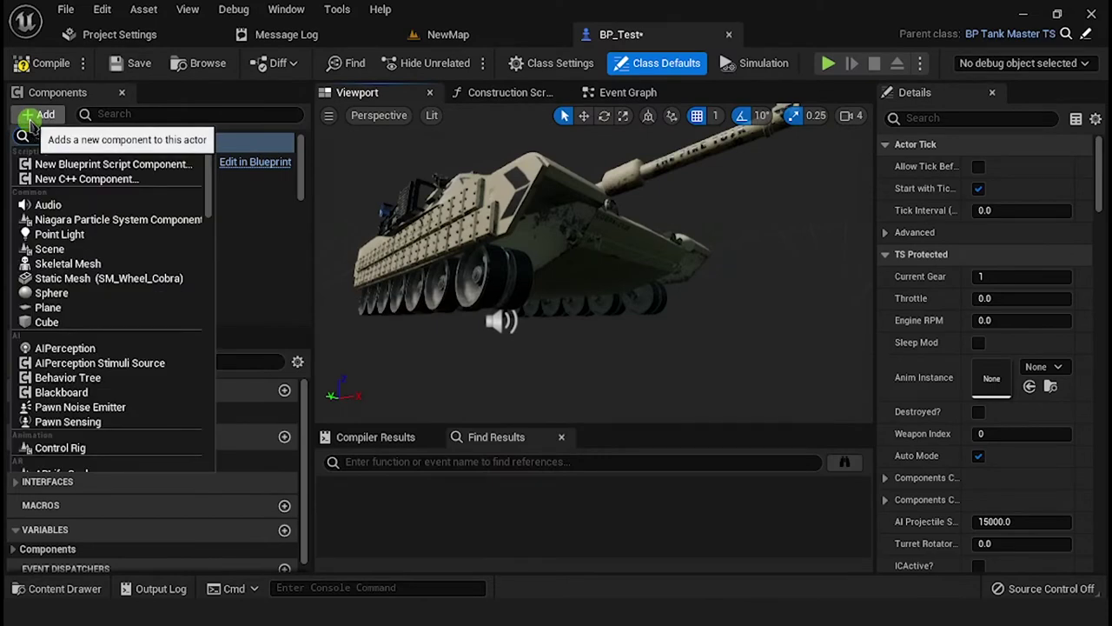
type("instanc")
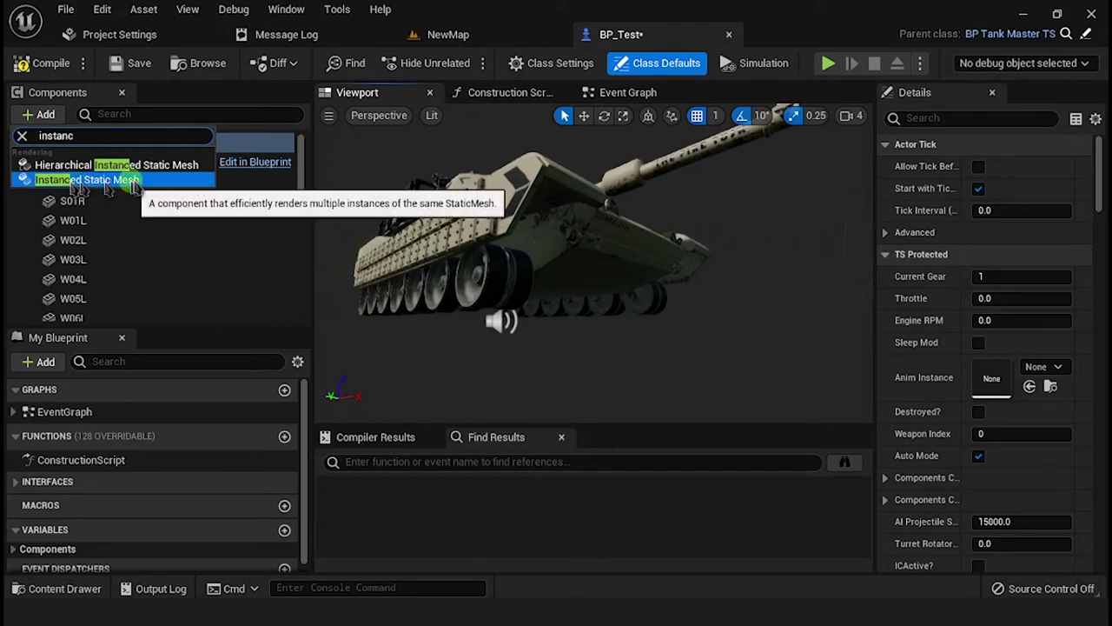
left_click(93, 180)
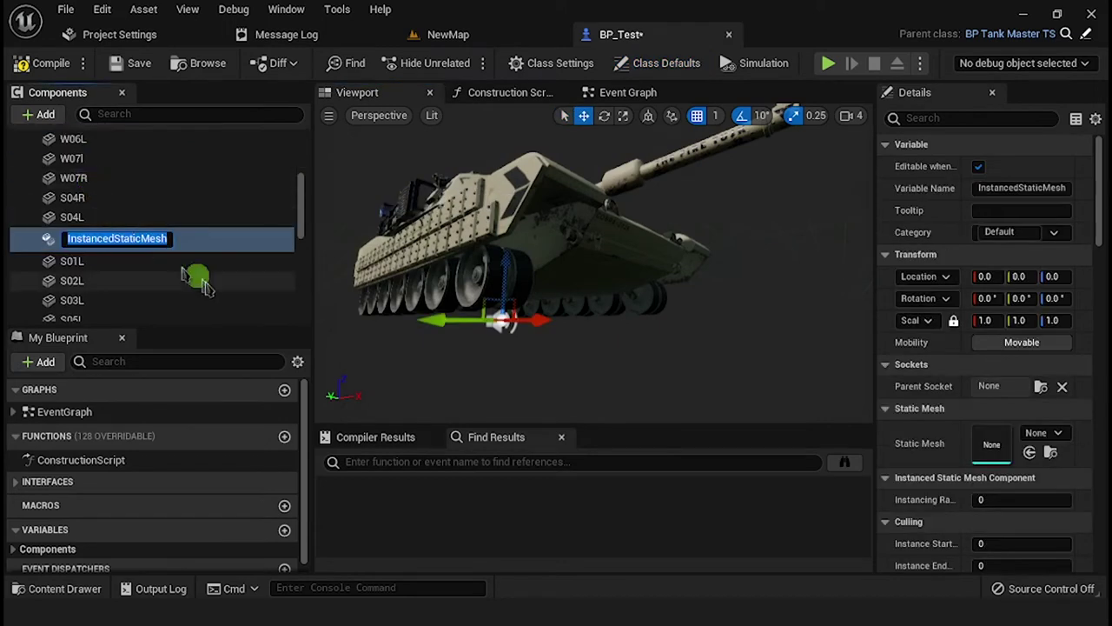
type("TreadR")
key("Return")
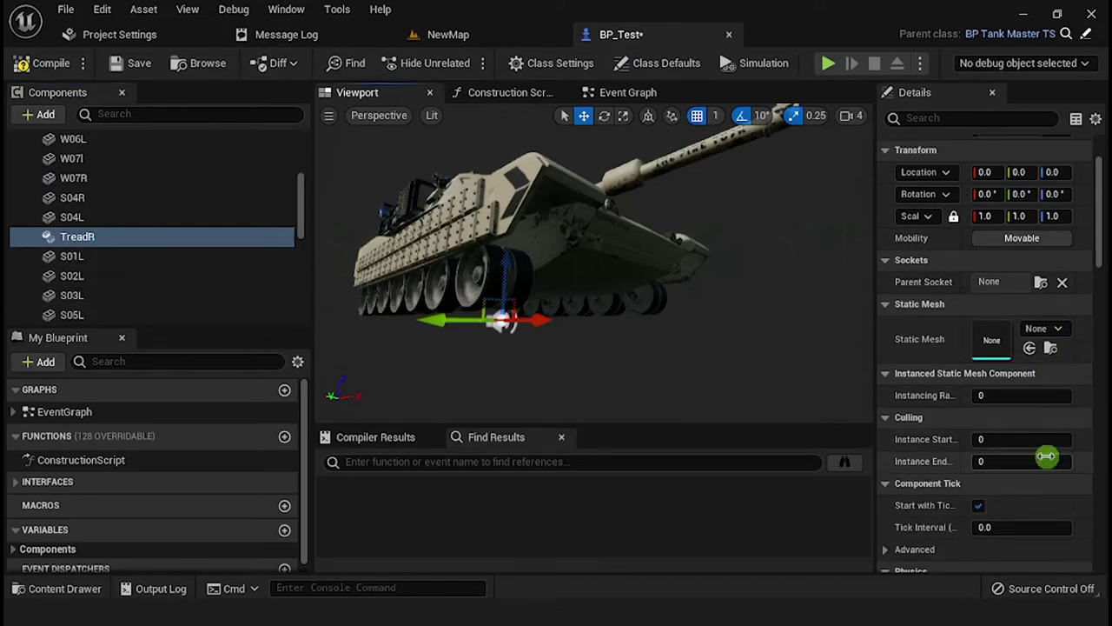
Assign the SM_TrackCobra_S mesh to TreadR and set its collision preset to NoCollision.
left_click(1041, 328)
type("track")
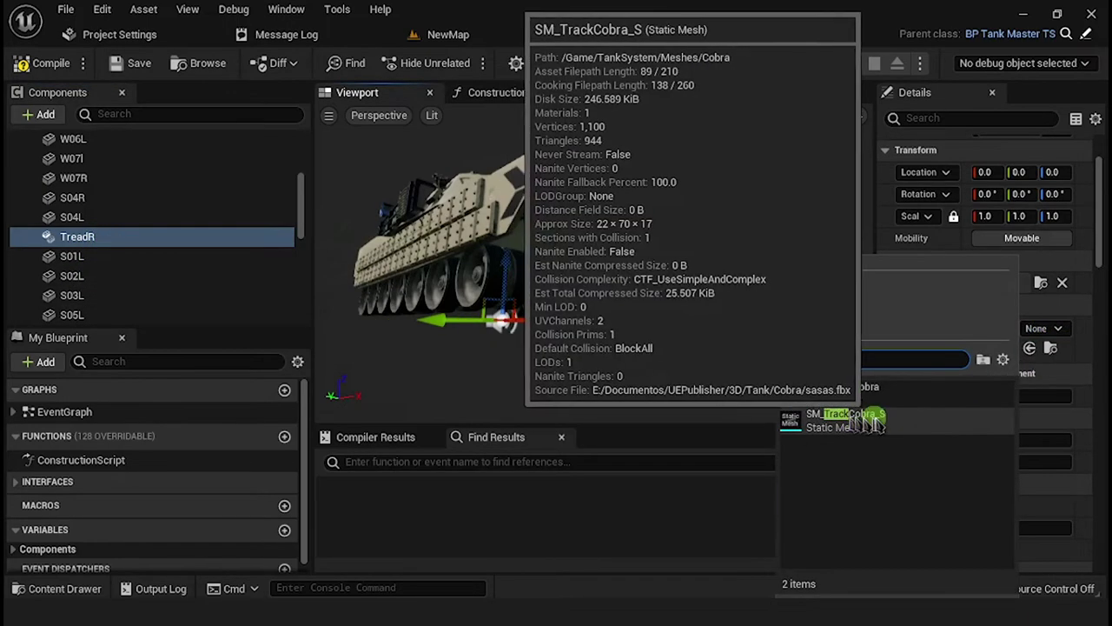
left_click(825, 414)
scroll(934, 405, "down", 2)
scroll(934, 406, "down", 10)
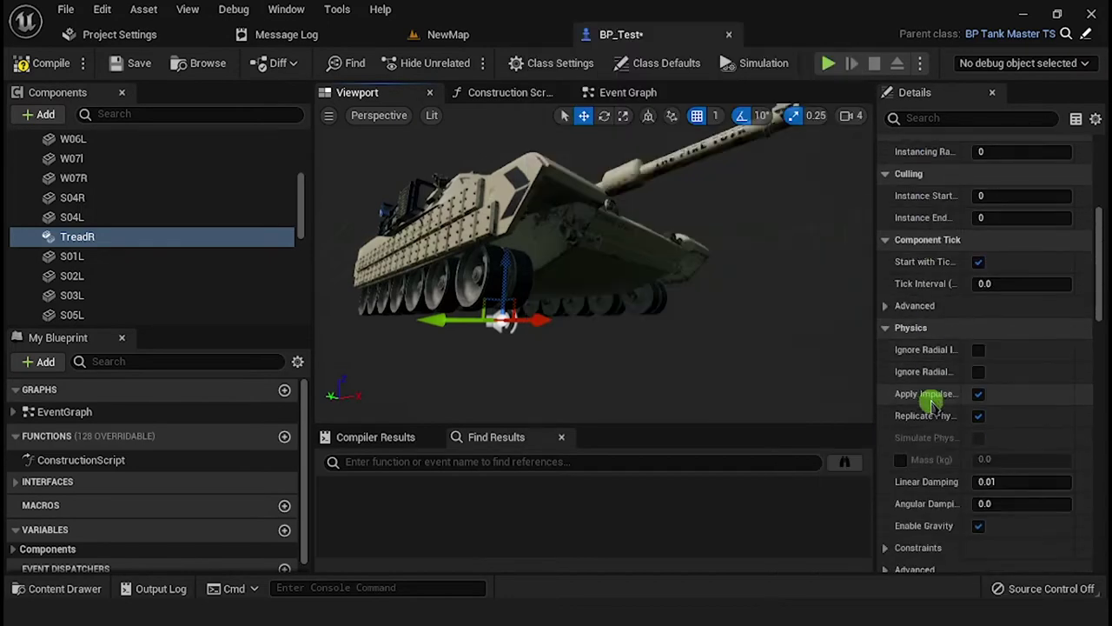
left_click(1007, 423)
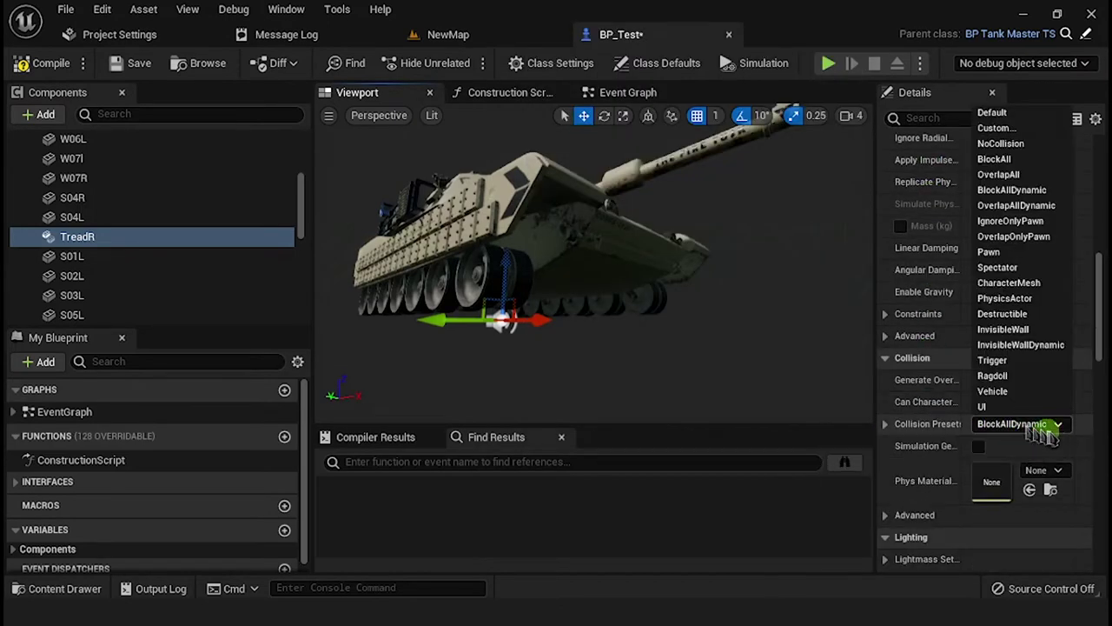
left_click(1008, 144)
left_click(519, 346)
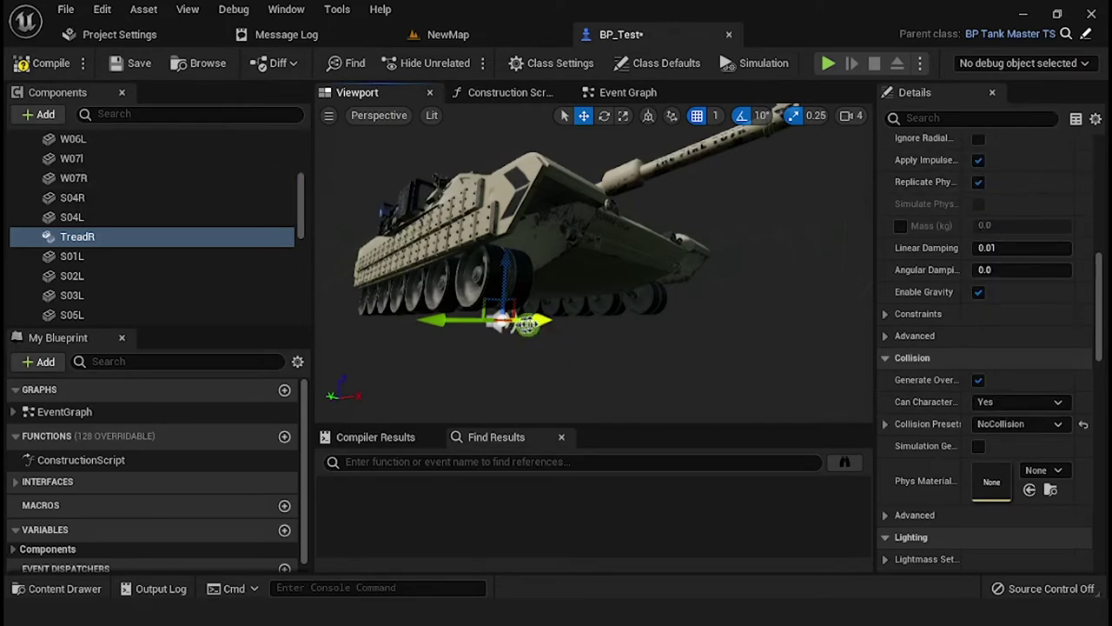
scroll(1093, 281, "up", 8)
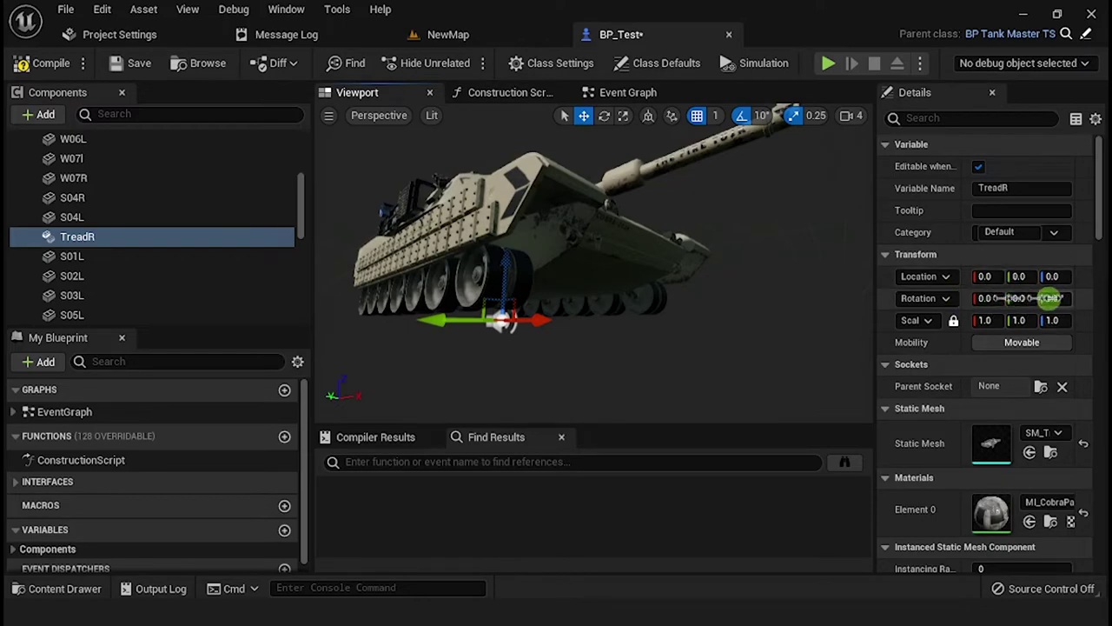
Duplicate the TreadR instanced mesh component as TreadL.
right_click(87, 238)
left_click(186, 359)
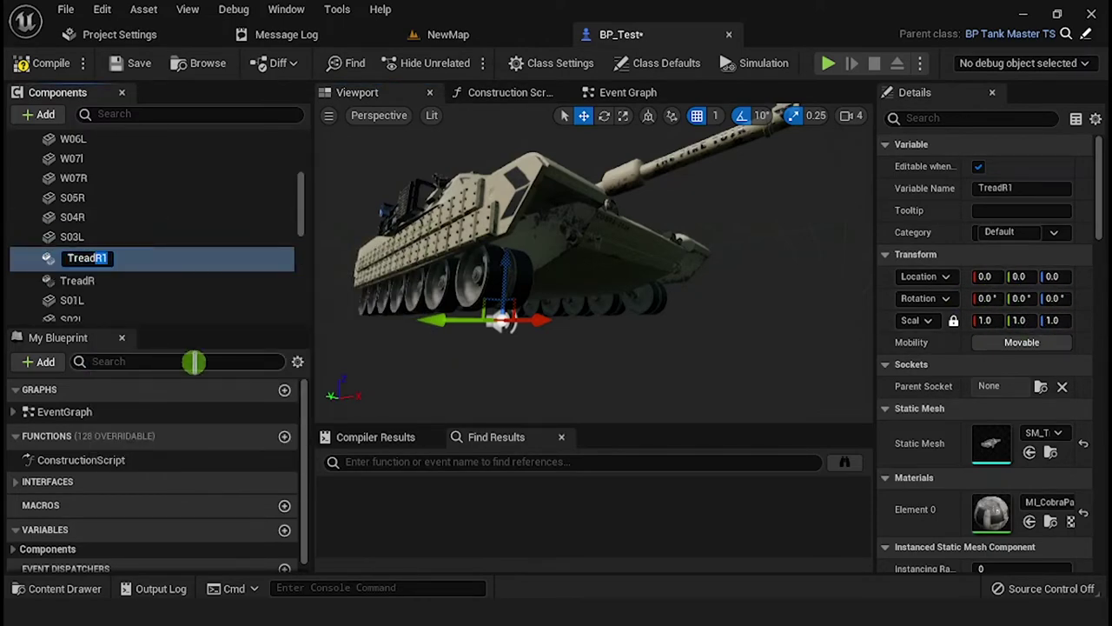
type("TreadL")
key("Return")
Add a Spline component named SplineR and move it out of TreadL so it sits directly under Body.
left_click_drag(576, 333, 603, 346)
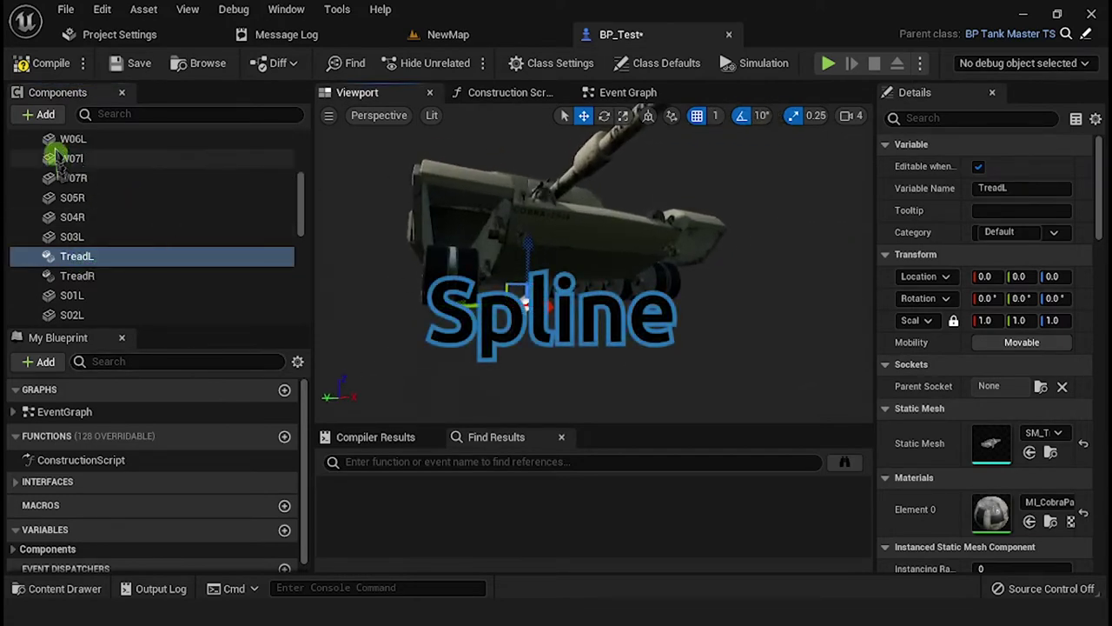
left_click(39, 114)
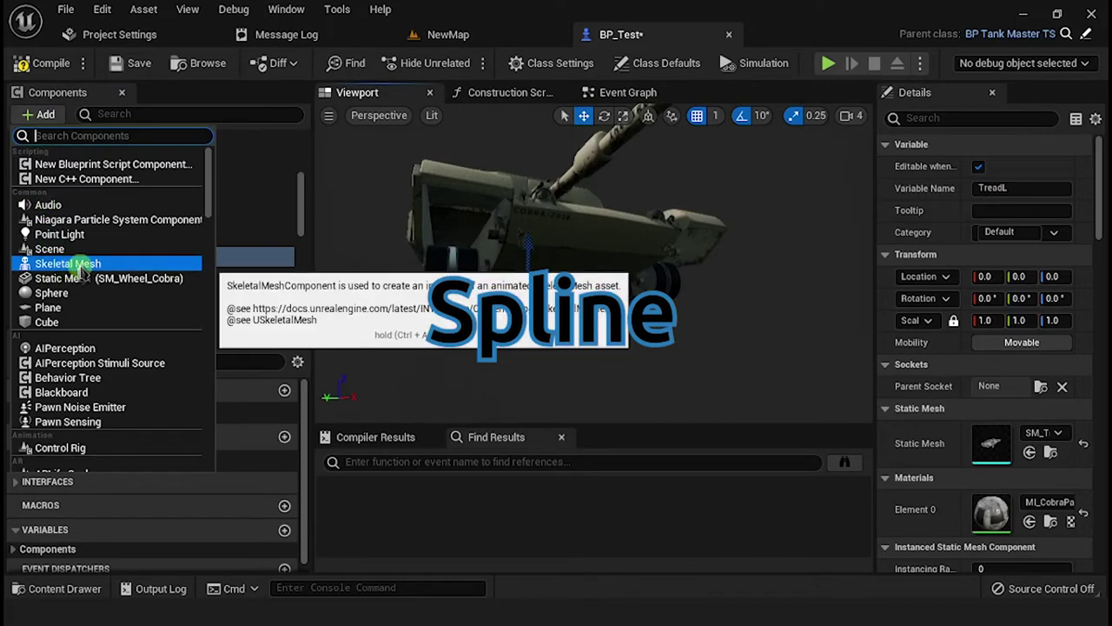
type("spline")
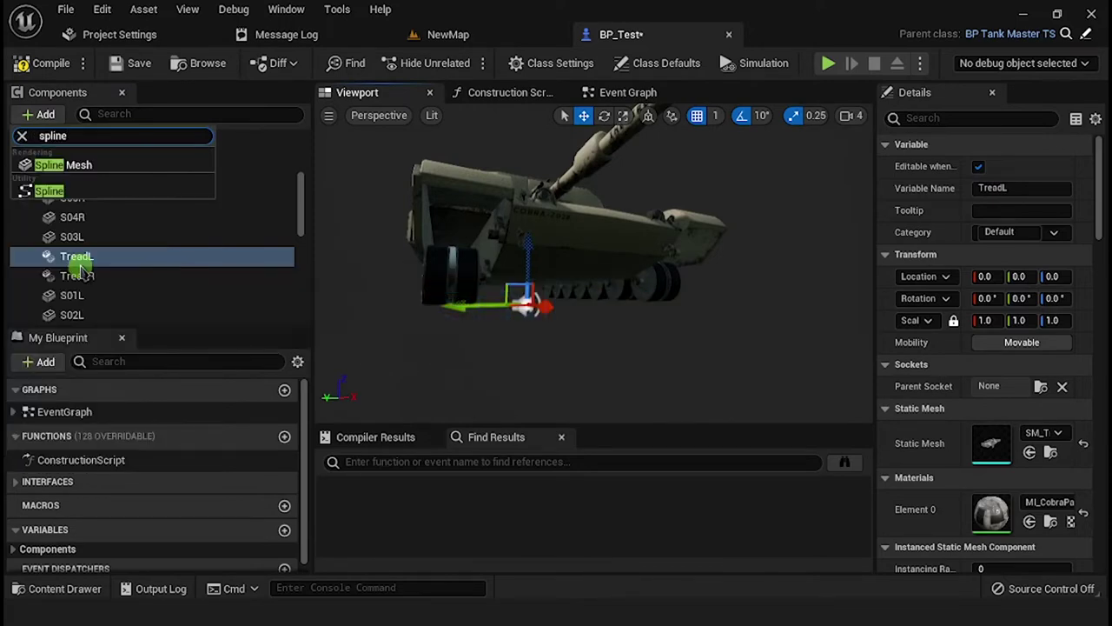
left_click(77, 191)
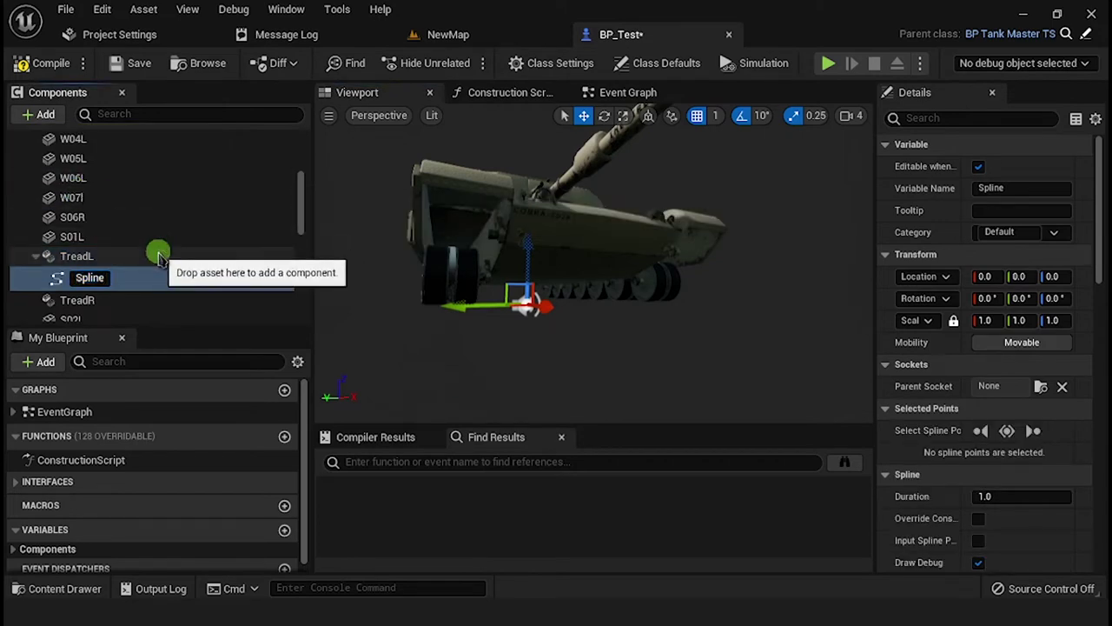
type("SplineR")
key("Return")
left_click_drag(96, 278, 106, 264)
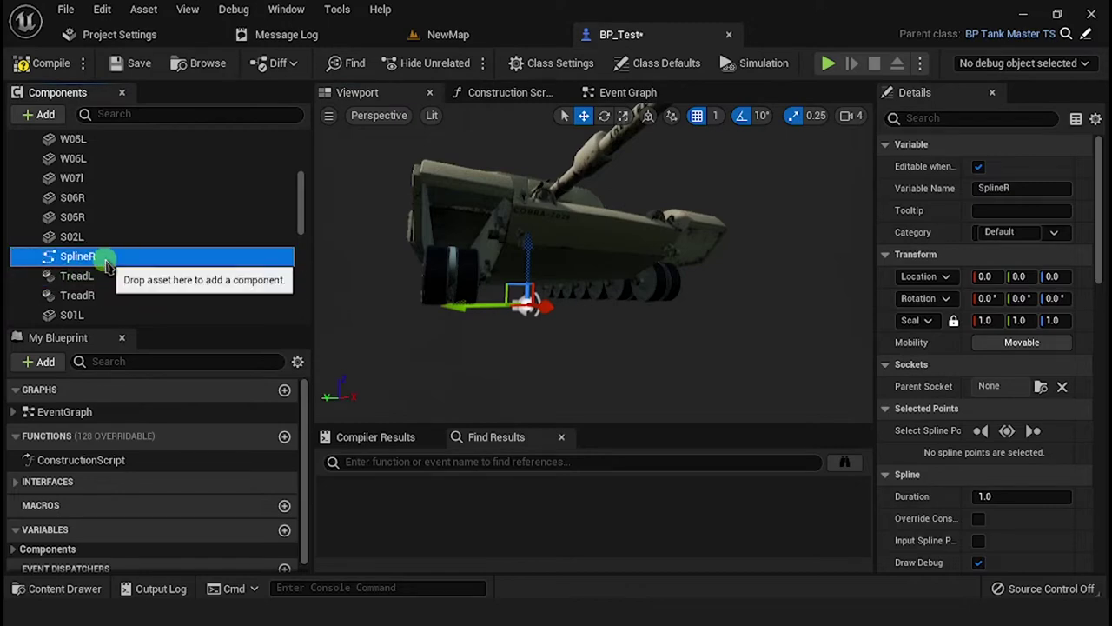
Duplicate the SplineR component as SplineL.
right_click(120, 261)
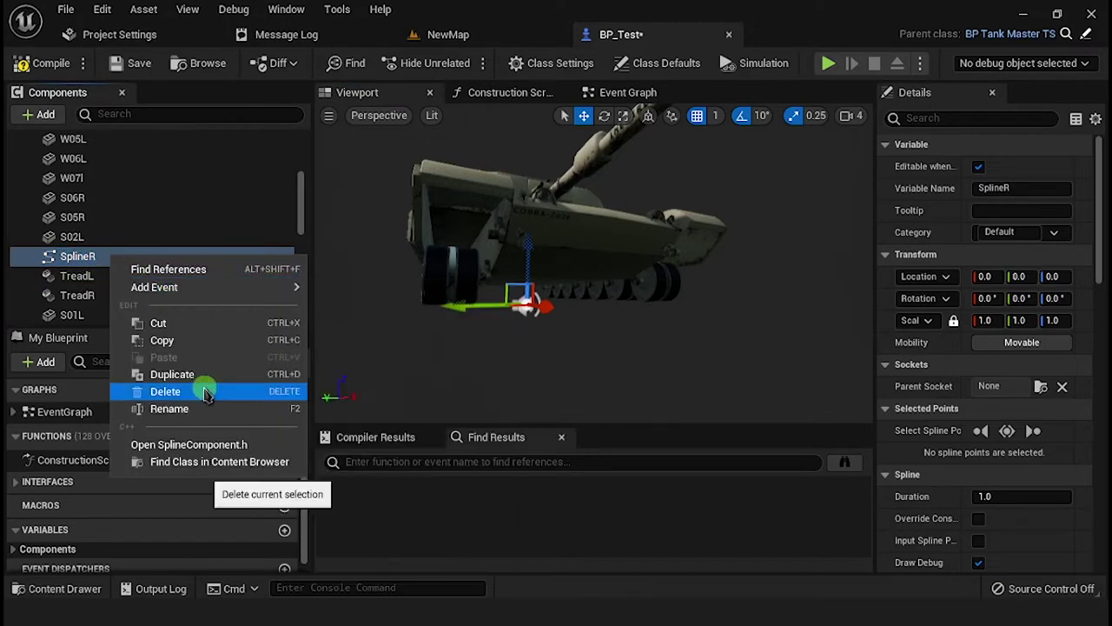
left_click(208, 384)
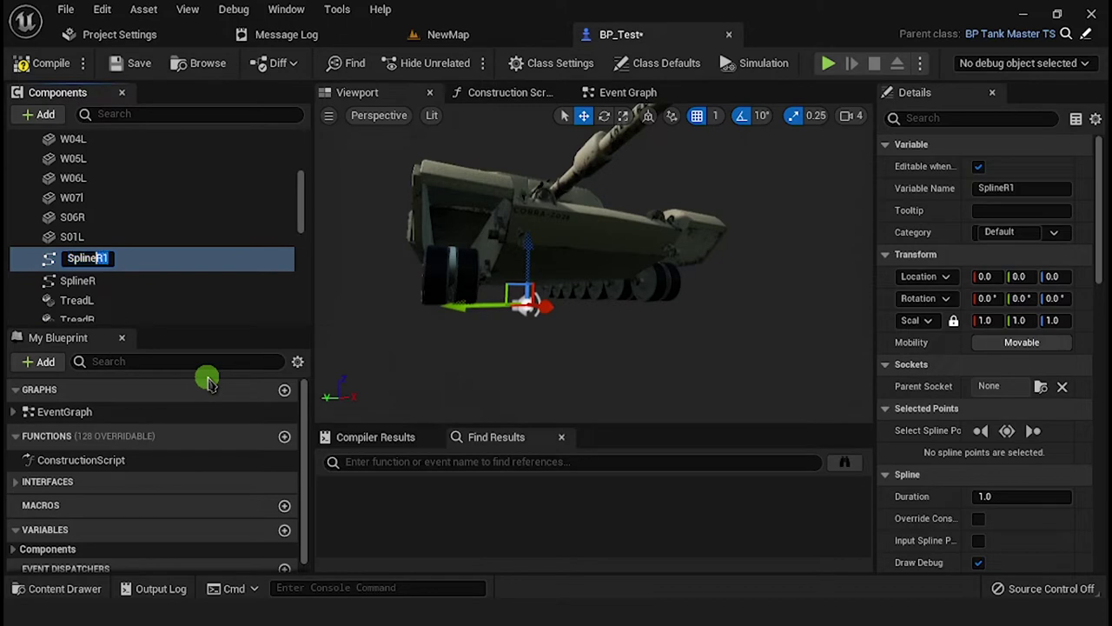
type("SplineL")
key("Return")
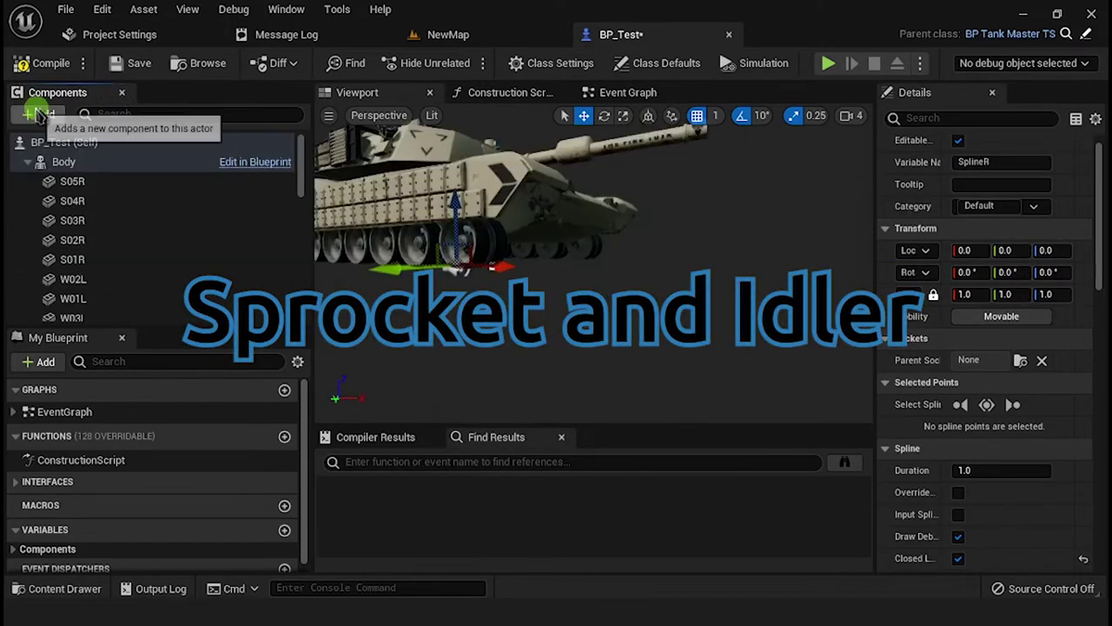
Add a Static Mesh component named SprocketR and move it out of SplineR so it sits directly under Body.
left_click(39, 114)
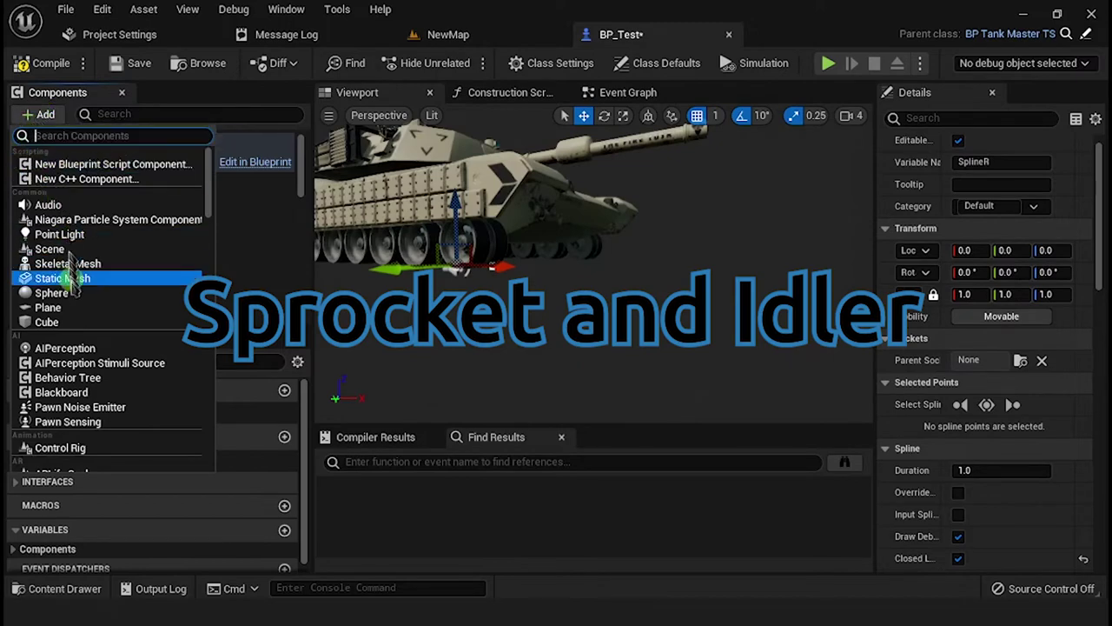
left_click(61, 278)
type("Spro")
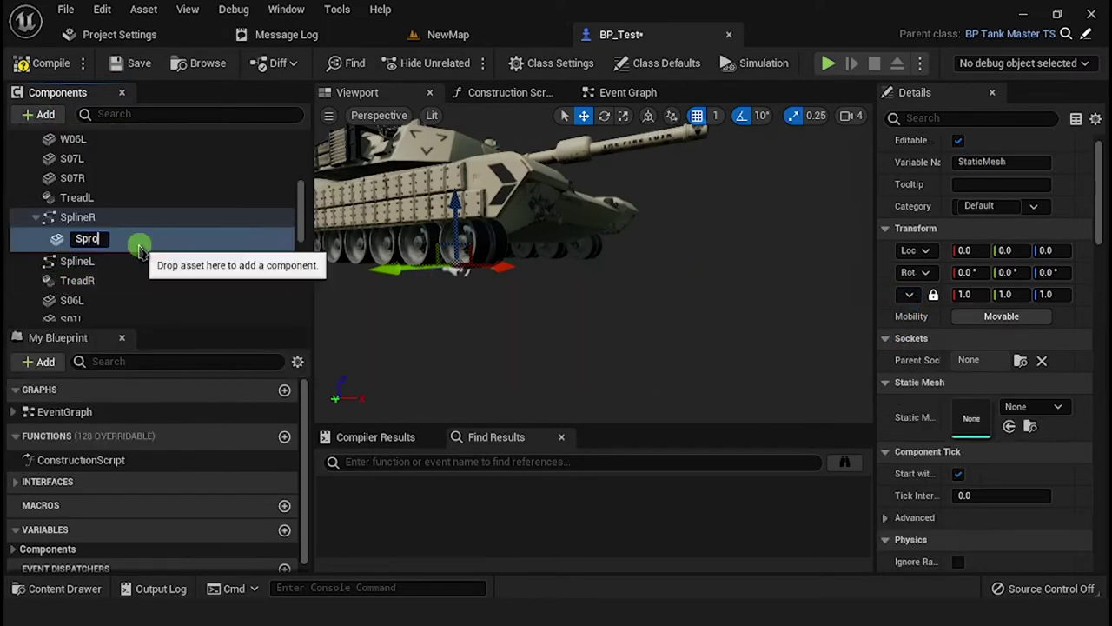
type("cketR")
key("Return")
left_click_drag(139, 240, 97, 207)
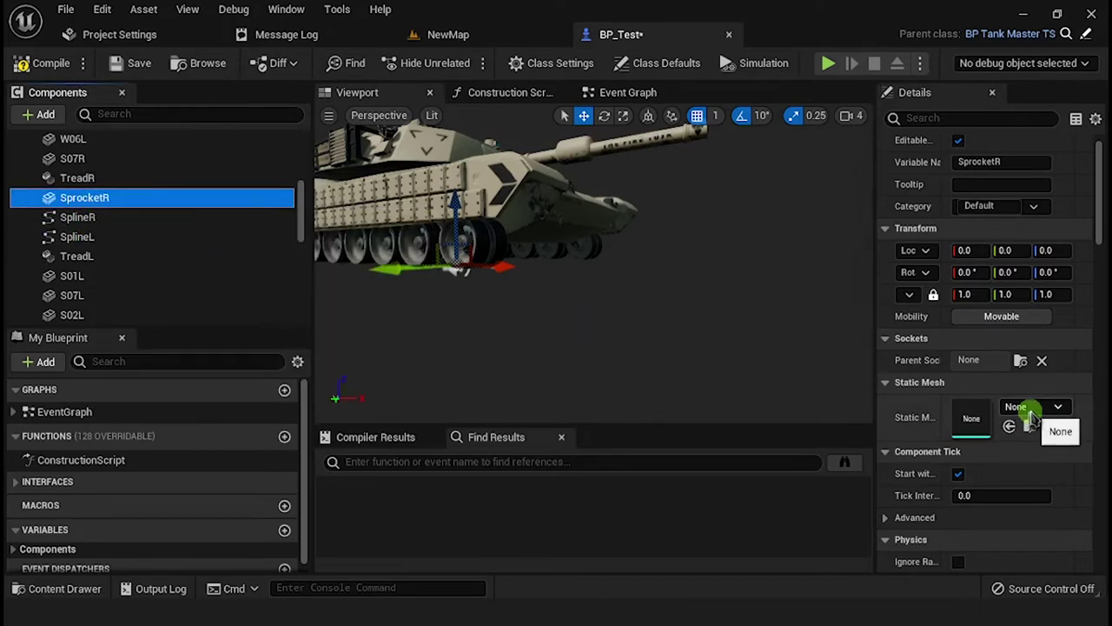
Assign the SM_Sprocket_Cobra mesh to SprocketR and set its collision preset to NoCollision.
left_click(1032, 408)
type("spr")
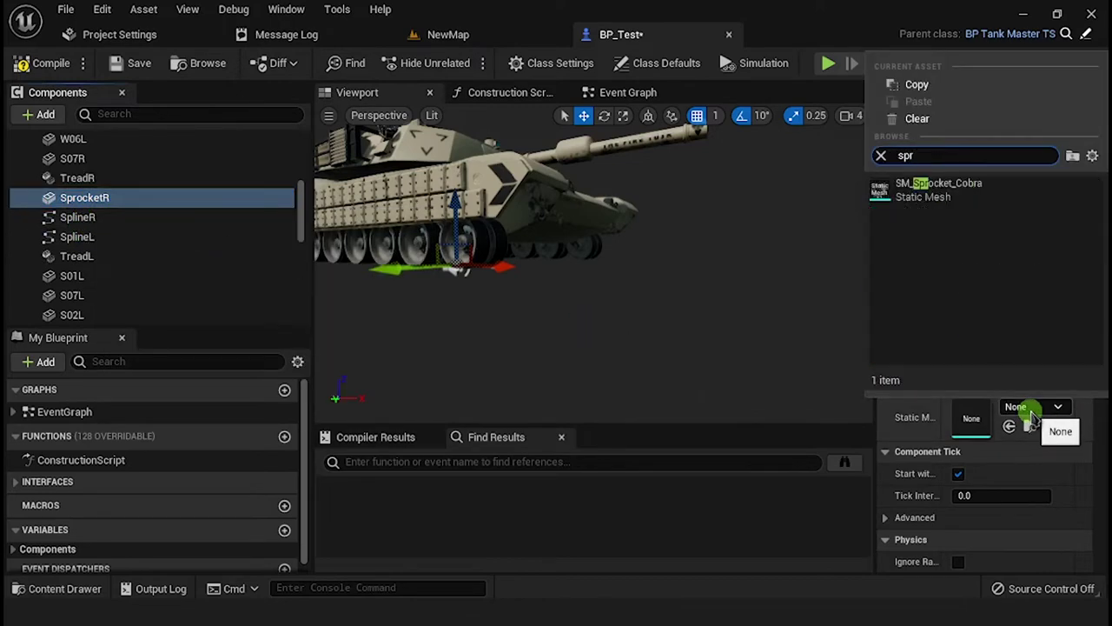
left_click(912, 187)
scroll(982, 492, "down", 5)
scroll(982, 492, "down", 5)
left_click(1030, 366)
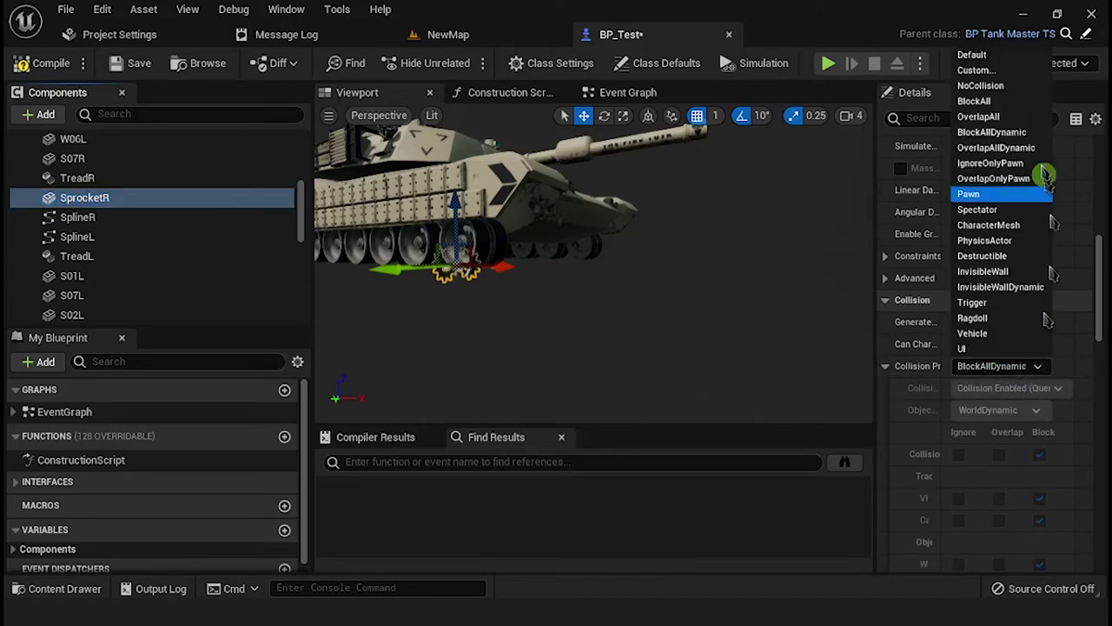
left_click(999, 82)
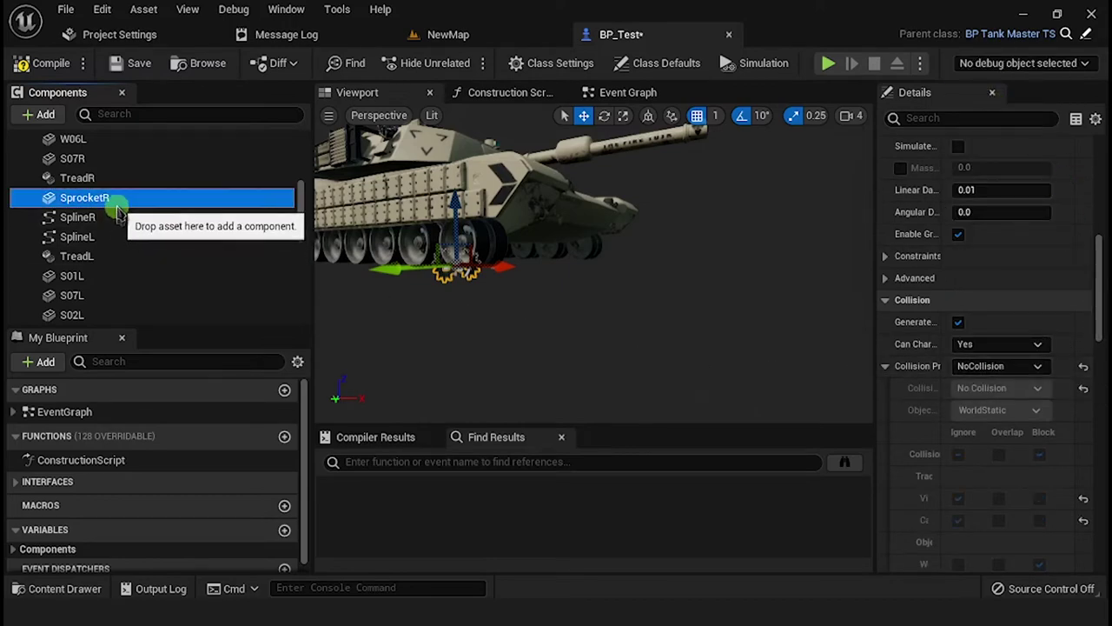
Set SprocketR's Y location to 142 and move it to X -277, raised to the rear end of the hull.
left_click(1020, 276)
type("142")
key("Return")
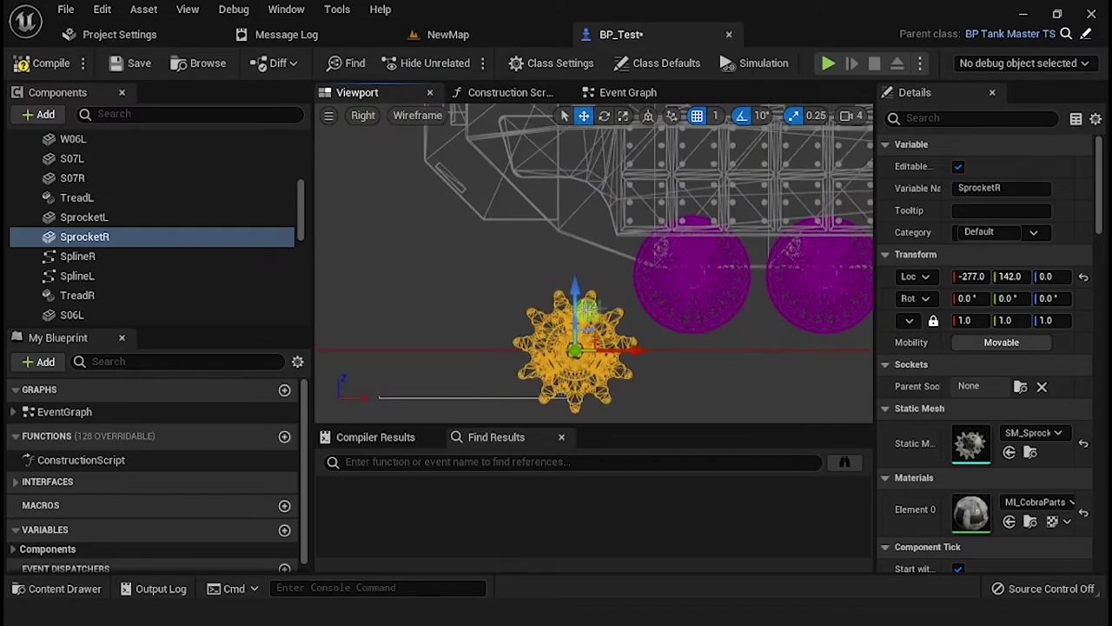
left_click_drag(588, 309, 580, 143)
key("alt+g")
right_click_drag(580, 142, 678, 210)
left_click_drag(678, 209, 660, 179, "alt")
left_click_drag(661, 179, 654, 208)
left_click_drag(653, 208, 522, 336, "alt")
Copy SprocketR's location to SprocketL and negate its Y value for the opposite side.
right_click(921, 278)
left_click(964, 290)
left_click(84, 218)
right_click(907, 279)
left_click(1025, 309)
key("Home")
type("-")
key("Return")
key("Return")
left_click_drag(522, 304, 365, 304, "alt")
Duplicate the SprocketL component as IdlerR and set its Y location to 142.
right_click(90, 214)
left_click(179, 326)
type("IdlerR")
key("Return")
left_click(1012, 276)
Assign the Cobra wheel static mesh to IdlerR and scale it uniformly to 0.75.
left_click(1034, 410)
type("wheel")
left_click(947, 187)
left_click(969, 321)
type("0.75")
key("Return")
Move IdlerR to X 291 and Z 73 at the front of the hull and reset its rotation to default.
key("alt+k")
scroll(626, 325, "down", 6)
left_click_drag(382, 233, 600, 257)
scroll(574, 273, "up", 6)
scroll(651, 276, "up", 8)
scroll(609, 287, "down", 5)
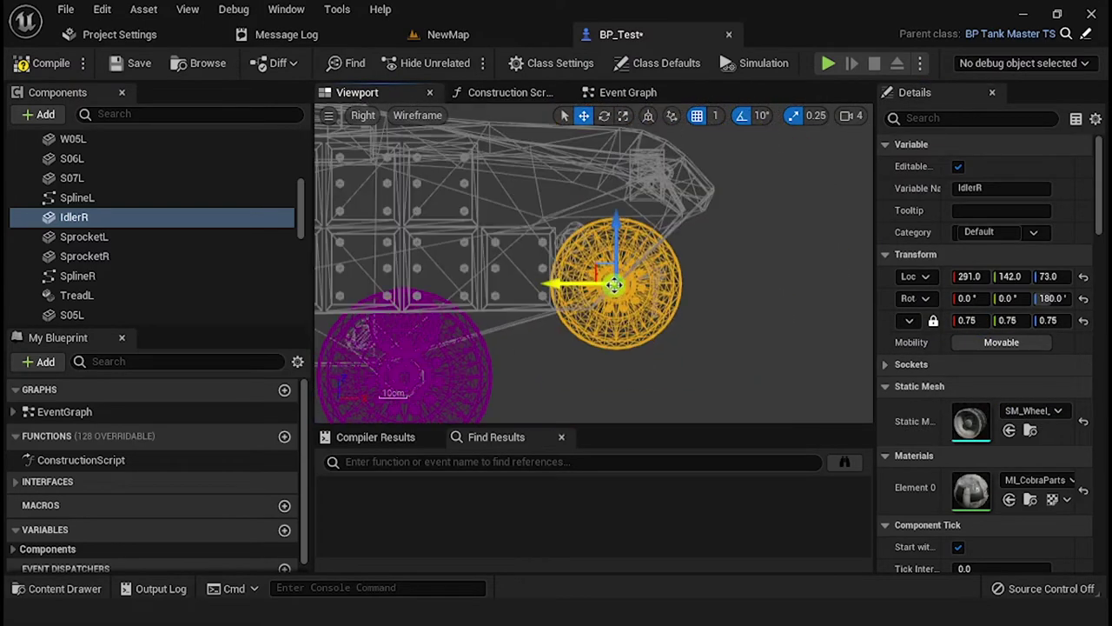
key("alt+g")
left_click(1083, 298)
left_click_drag(606, 326, 695, 326, "alt")
Duplicate the IdlerR component as IdlerL.
right_click(106, 218)
left_click(173, 337)
type("IdlerL")
key("Return")
Mirror IdlerL to the opposite side with Y location -142 and Z rotation 180°, and save BP_Test.
left_click(1017, 280)
type("180")
key("Return")
left_click_drag(836, 298, 780, 350, "alt")
scroll(660, 300, "down", 3)
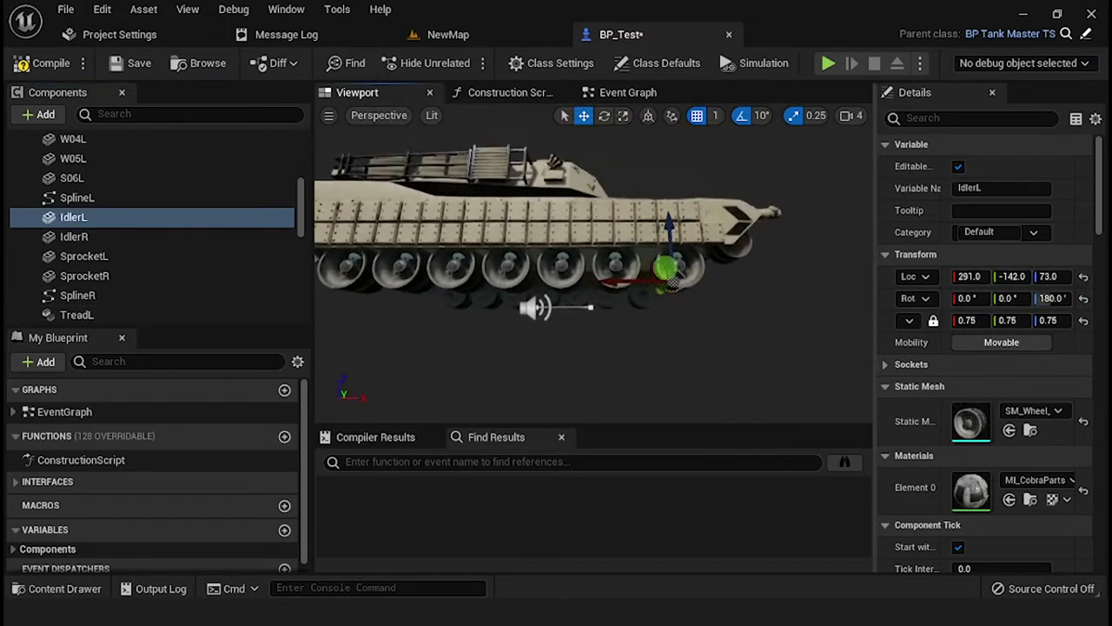
left_click(136, 65)
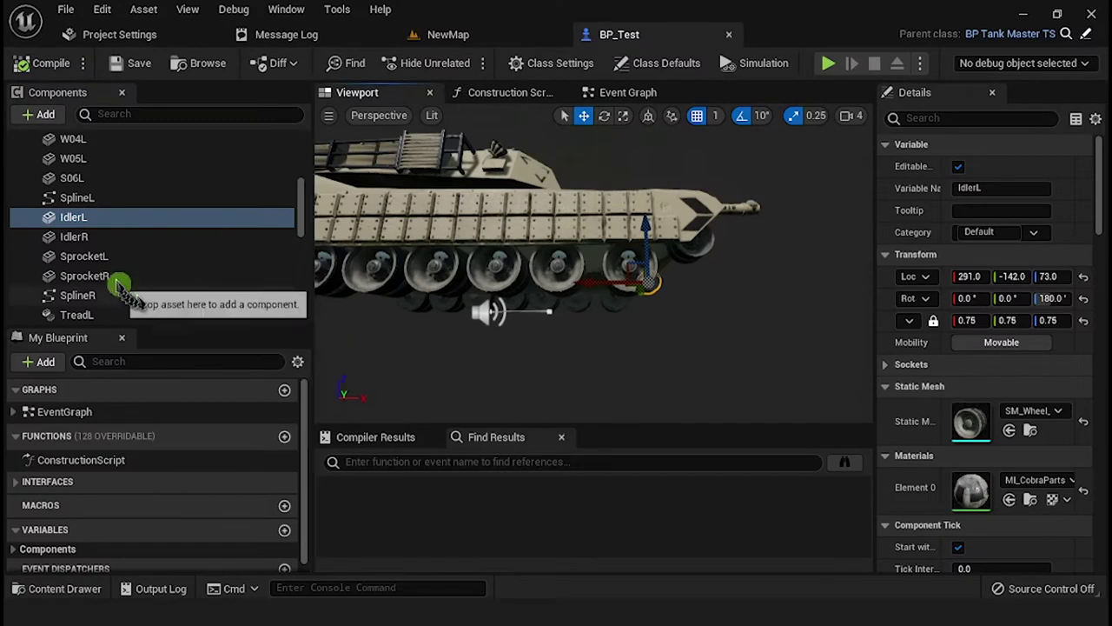
Set the Y location of both SplineR points to 142.
left_click(119, 295)
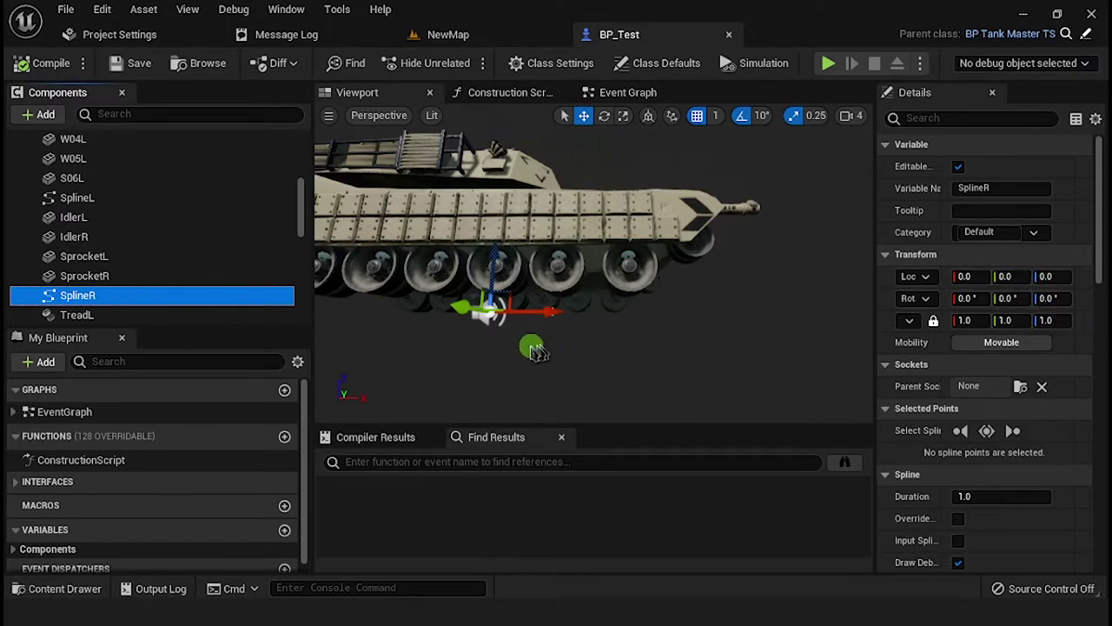
right_click_drag(528, 349, 651, 373)
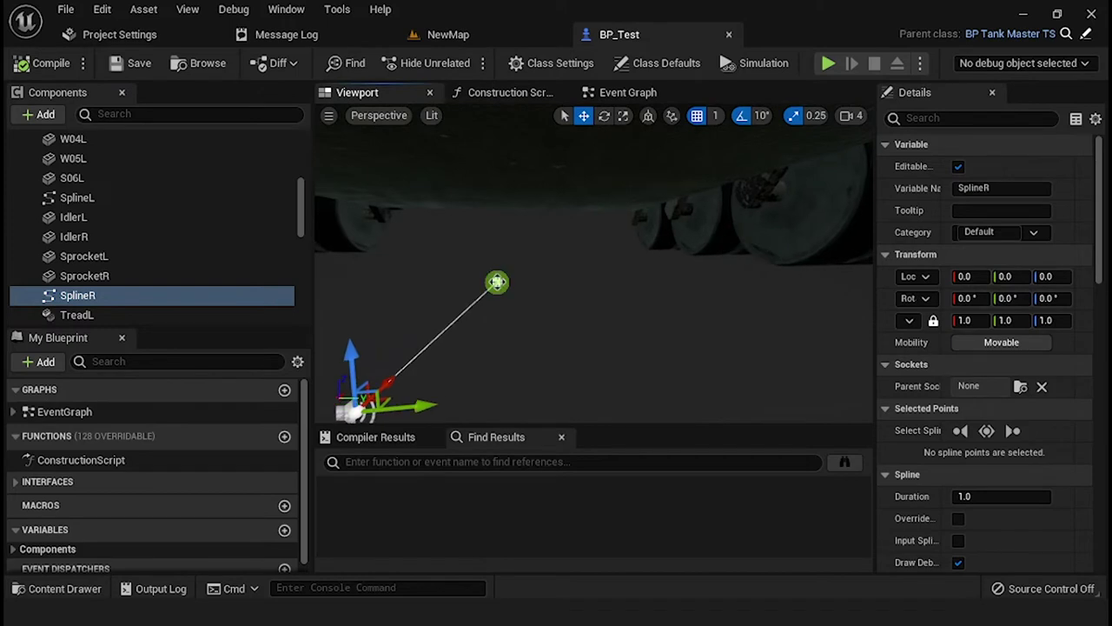
left_click(496, 281)
left_click(1008, 475)
scroll(921, 383, "down", 3)
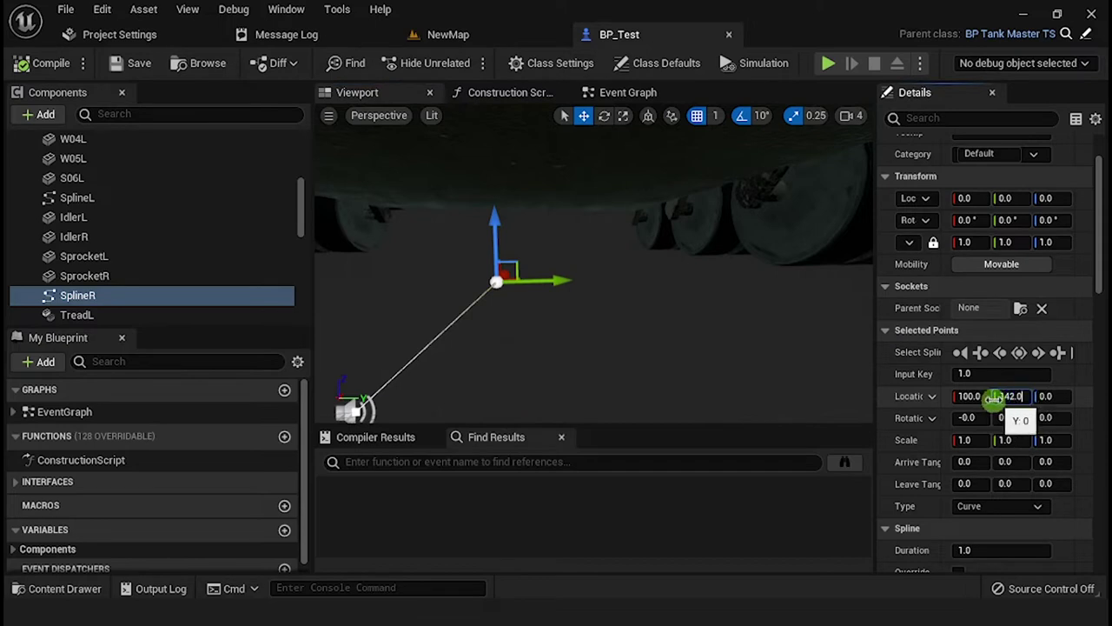
right_click_drag(596, 340, 608, 340)
right_click_drag(707, 241, 437, 355)
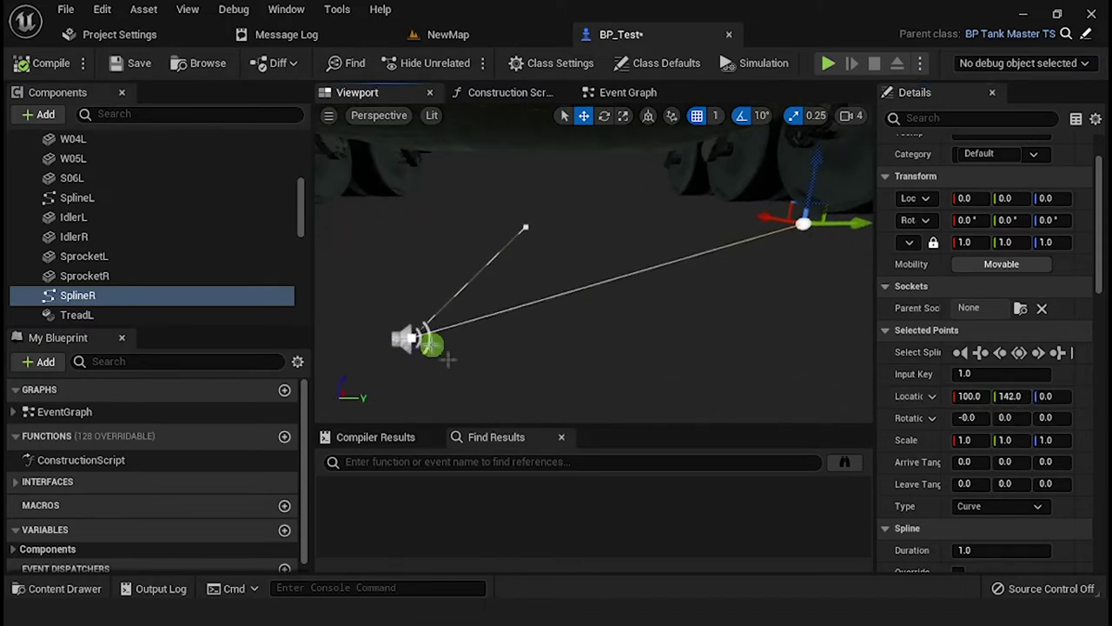
left_click(414, 337)
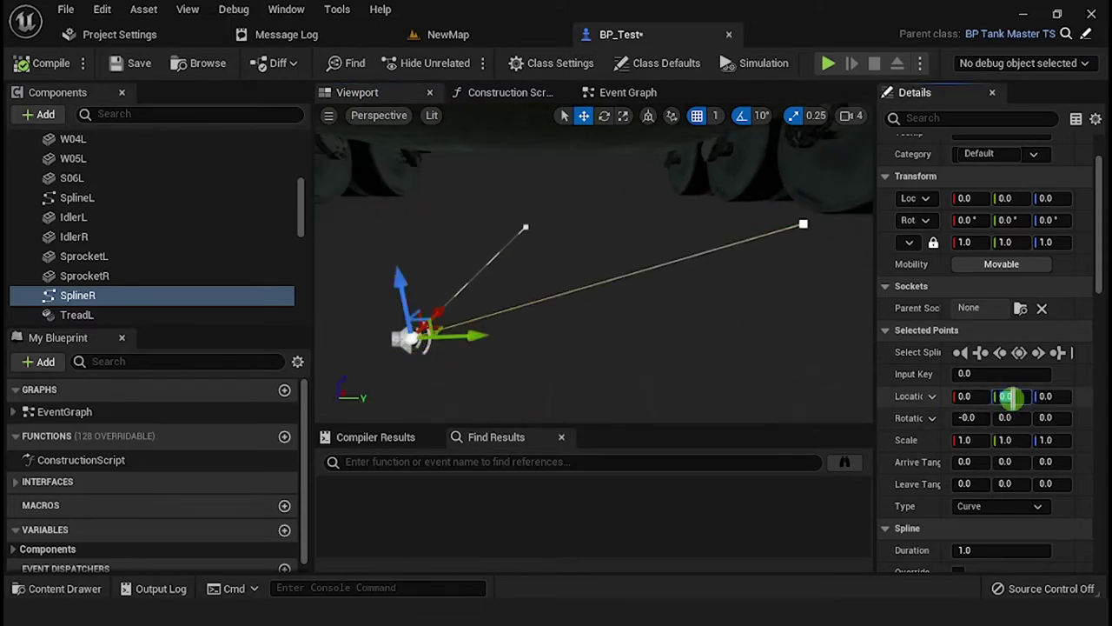
right_click_drag(734, 333, 768, 278)
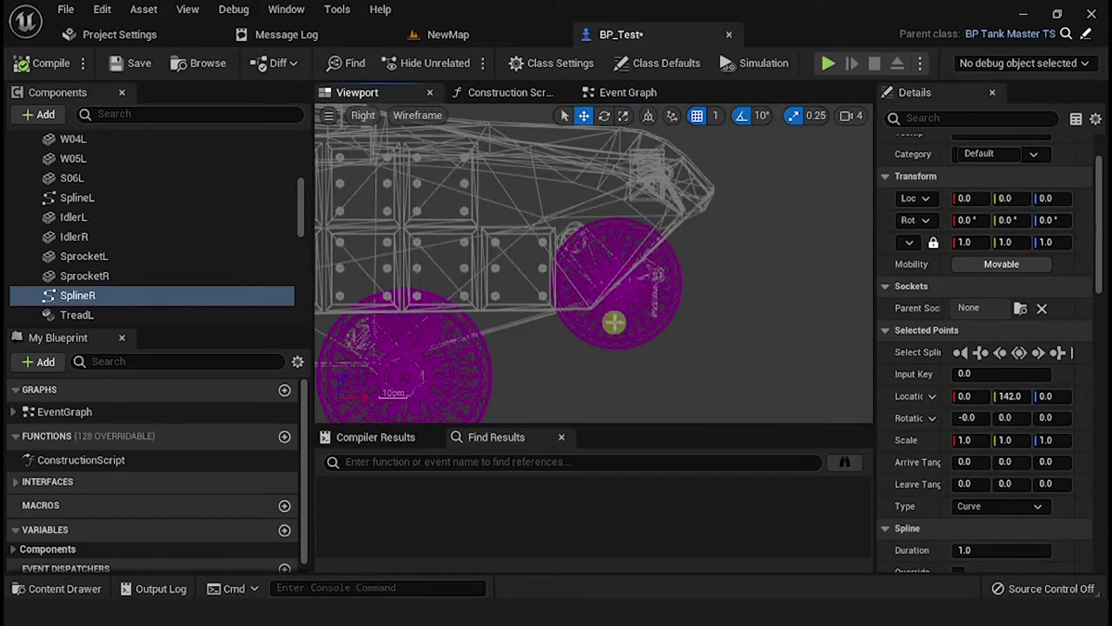
Move SplineR's two points above the front idler, one at about X 314, Z 95, and duplicate that point down to about Z 59.
scroll(614, 322, "down", 5)
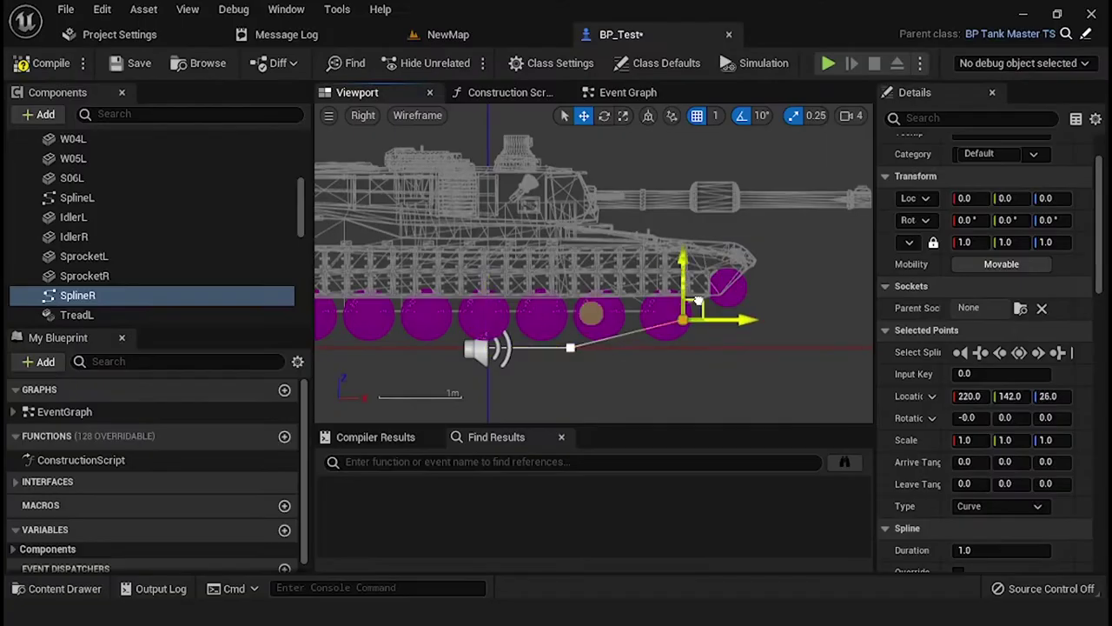
mouse_move(571, 347)
left_mouse_down()
mouse_move(727, 249)
mouse_move(715, 269)
mouse_move(476, 328)
mouse_move(633, 315)
mouse_move(640, 249)
left_mouse_up()
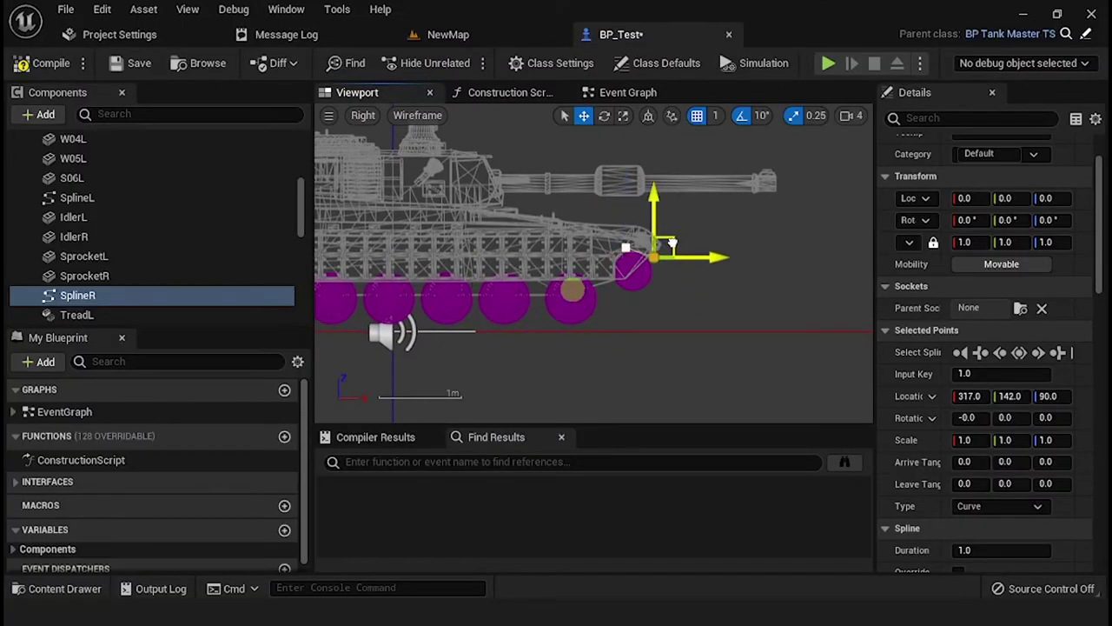
scroll(641, 252, "up", 4)
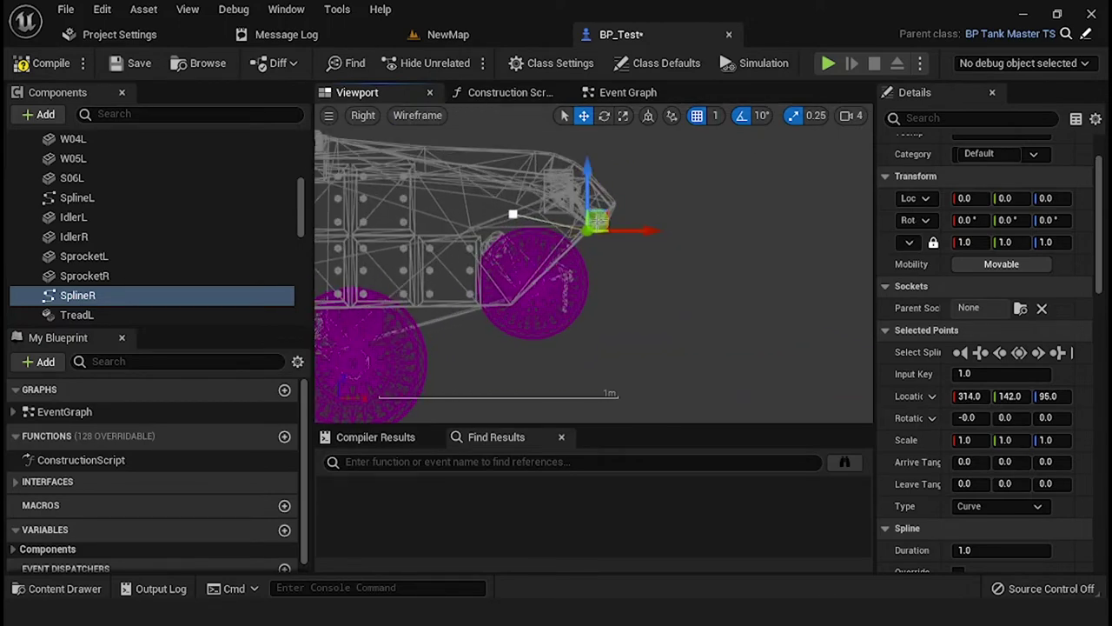
left_click_drag(605, 214, 605, 299, "alt")
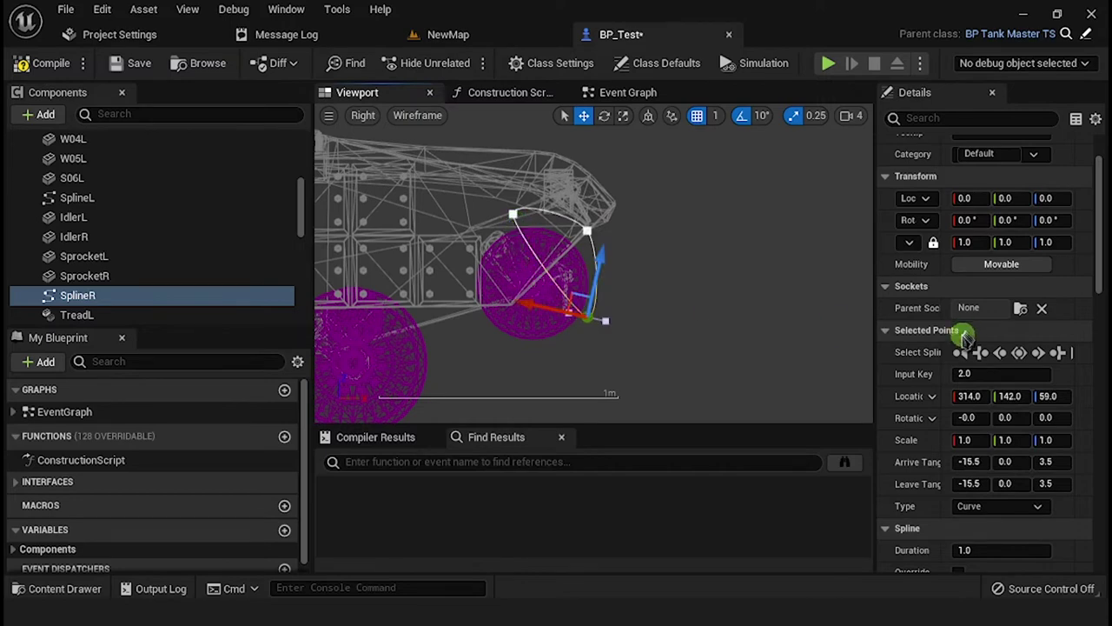
Adjust the tangents of the two upper SplineR points so the curve follows the top of the front idler.
scroll(962, 332, "up", 2)
scroll(949, 324, "down", 7)
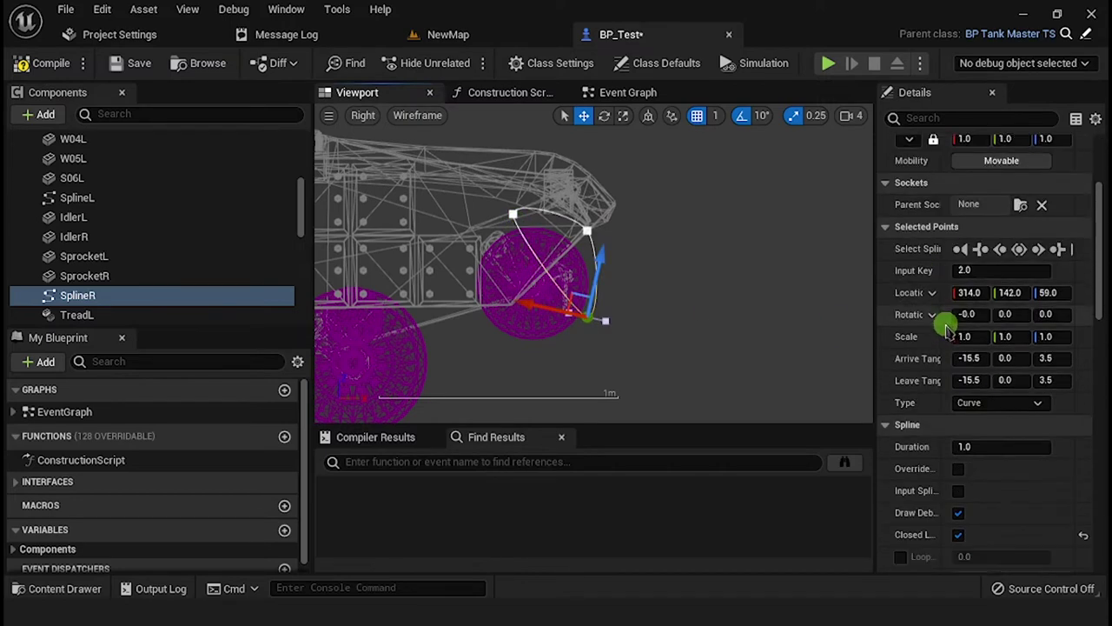
left_click_drag(943, 455, 994, 454)
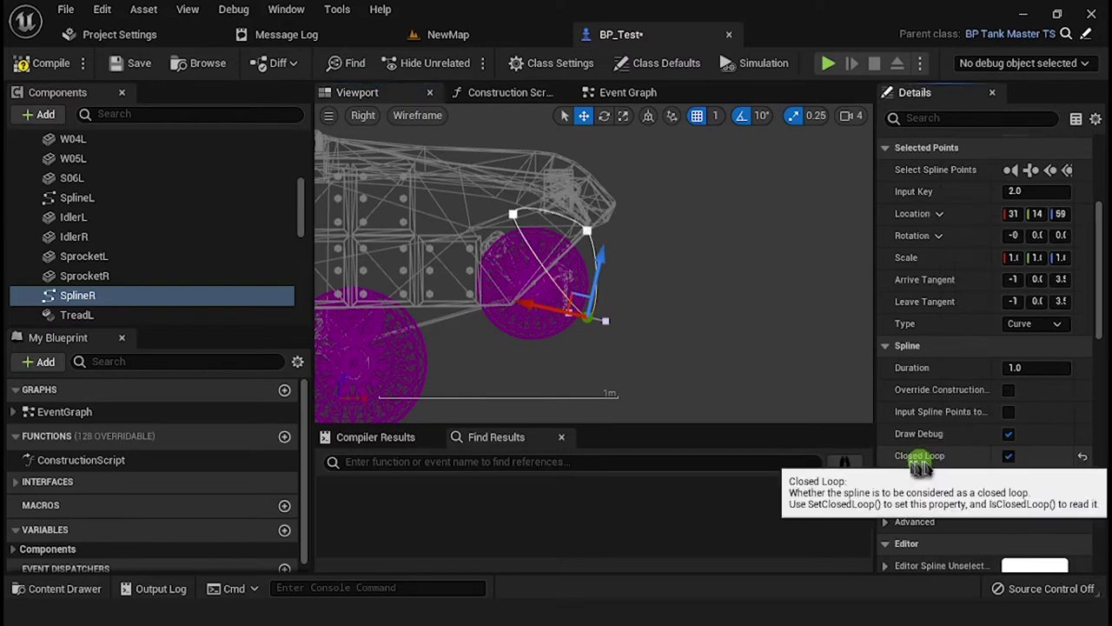
left_click_drag(991, 371, 952, 372)
scroll(780, 338, "down", 2)
right_click_drag(780, 338, 788, 289)
left_click(576, 192)
left_click_drag(585, 181, 576, 191)
left_click(636, 206)
left_click_drag(661, 199, 657, 205)
Adjust the tangent of the spline point at the idler's lower front so the curve wraps around the wheel.
left_click(636, 271)
scroll(614, 280, "up", 2)
left_click(652, 282)
left_click_drag(625, 253, 702, 238)
left_click(639, 190)
left_click(663, 214)
left_click(637, 278)
Duplicate the idler's lower point to below the front road wheel at about X 216.5, Z 0, and level its tangents.
left_click_drag(612, 284, 400, 395, "alt")
right_click_drag(400, 395, 553, 330)
left_click_drag(584, 302, 562, 325)
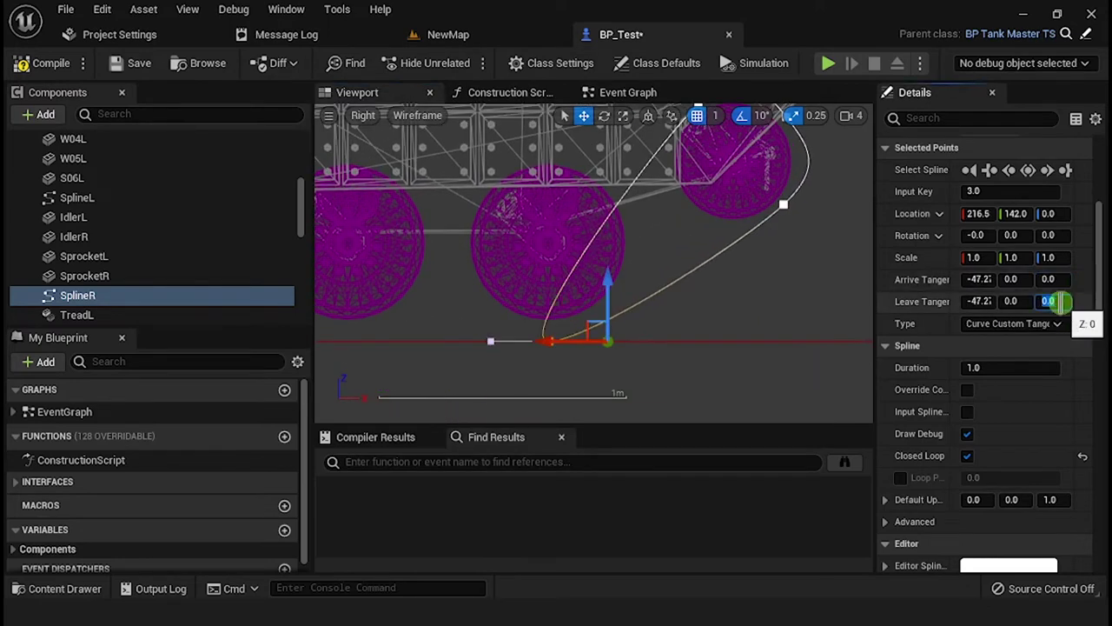
right_click_drag(796, 335, 779, 340)
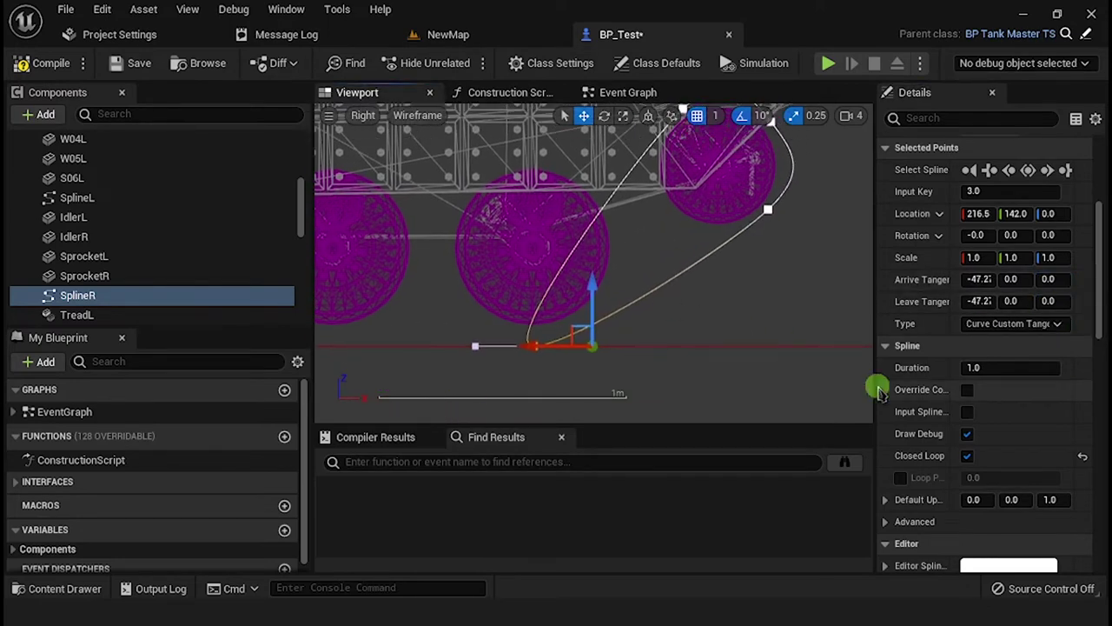
Turn off Closed Loop for SplineR.
right_click_drag(575, 267, 566, 305)
scroll(566, 305, "down", 2)
left_click(967, 455)
right_click_drag(570, 358, 672, 314)
right_click_drag(791, 194, 720, 253)
Fine-tune the tangents of the three spline points around the front idler.
left_click(681, 195)
left_click(715, 199)
left_click_drag(728, 193, 722, 174)
left_click(748, 207)
left_click(770, 240)
left_click_drag(787, 244, 768, 207)
left_click(748, 274)
left_click_drag(725, 276, 719, 282)
Duplicate the ground-level point rearward to below the second road wheel at about X 125.5.
scroll(563, 383, "down", 2)
right_click_drag(563, 383, 758, 323)
left_click(759, 323)
left_click(741, 312)
left_click_drag(755, 325, 674, 326, "alt")
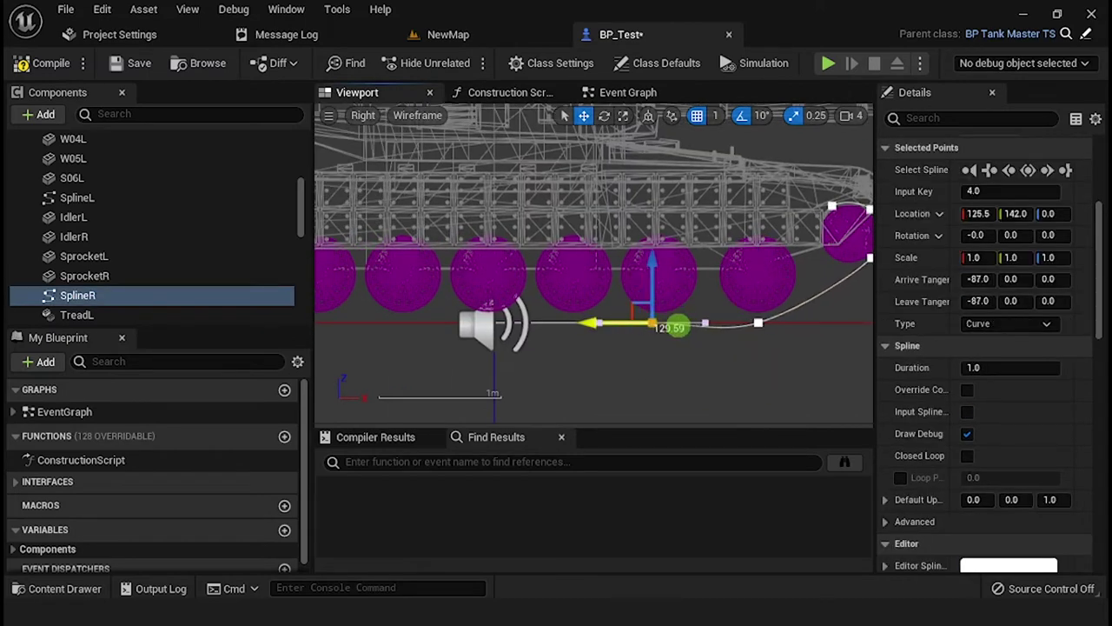
Set the arrive and leave tangent Z of the ground point below the front road wheel to 0.
left_click(757, 322)
left_click(809, 305)
left_click(1052, 301)
type("0")
left_click(1055, 279)
type("0")
Duplicate the ground-level point rearward so that one spline point sits beneath each of the middle road wheels.
right_click_drag(733, 343, 826, 344)
left_click(759, 318)
left_click_drag(702, 318, 665, 322, "alt")
scroll(691, 304, "up", 8)
scroll(539, 308, "down", 5)
left_click(742, 323)
right_click_drag(775, 324, 816, 311)
left_click_drag(816, 310, 662, 310, "alt")
right_click_drag(663, 310, 789, 303)
left_click_drag(789, 303, 634, 303, "alt")
right_click_drag(656, 303, 858, 303)
left_click_drag(857, 304, 845, 303, "alt")
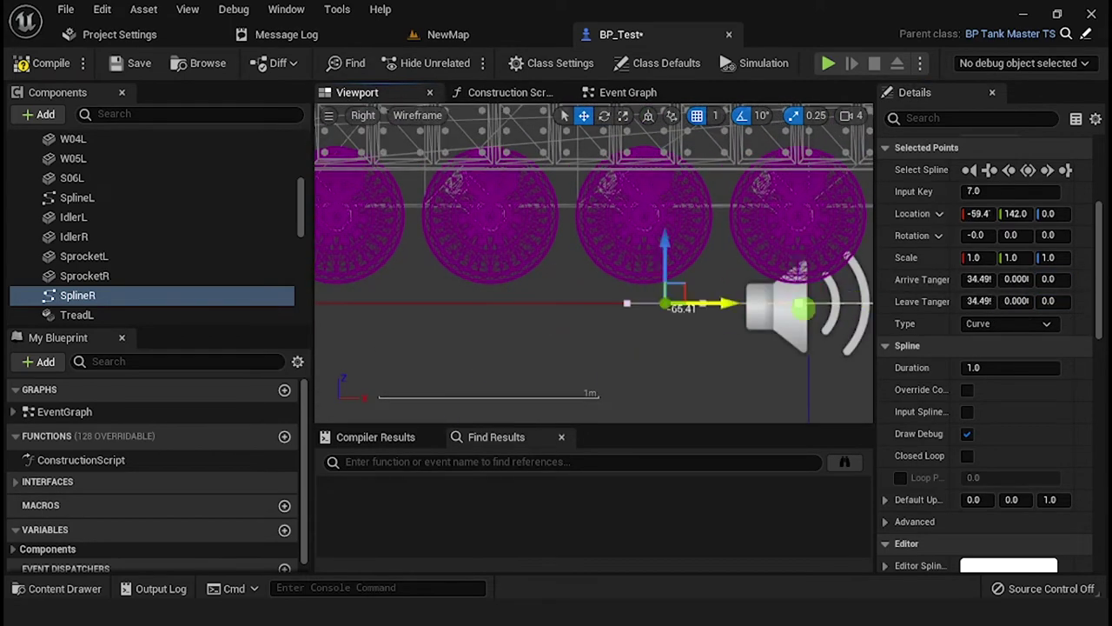
Extend the ground-level spline points to beneath the rearmost road wheels.
right_click_drag(522, 322, 732, 306)
left_click_drag(730, 303, 586, 303, "alt")
right_click_drag(598, 303, 668, 342)
scroll(668, 343, "down", 2)
scroll(665, 335, "up", 2)
Duplicate the rearmost ground point up to the rear side of the drive sprocket.
left_click_drag(654, 332, 471, 211, "alt")
left_click(589, 227)
scroll(614, 279, "down", 4)
right_click_drag(613, 289, 485, 293)
left_click_drag(489, 236, 374, 186)
left_click(807, 319)
right_click_drag(807, 319, 684, 317)
left_click_drag(699, 302, 481, 196)
Adjust the point at the sprocket's lower rear and add a point above the sprocket at about X -287, Z 113.7.
scroll(466, 196, "up", 4)
scroll(481, 197, "up", 2)
left_click(478, 313)
right_click_drag(478, 312, 478, 232)
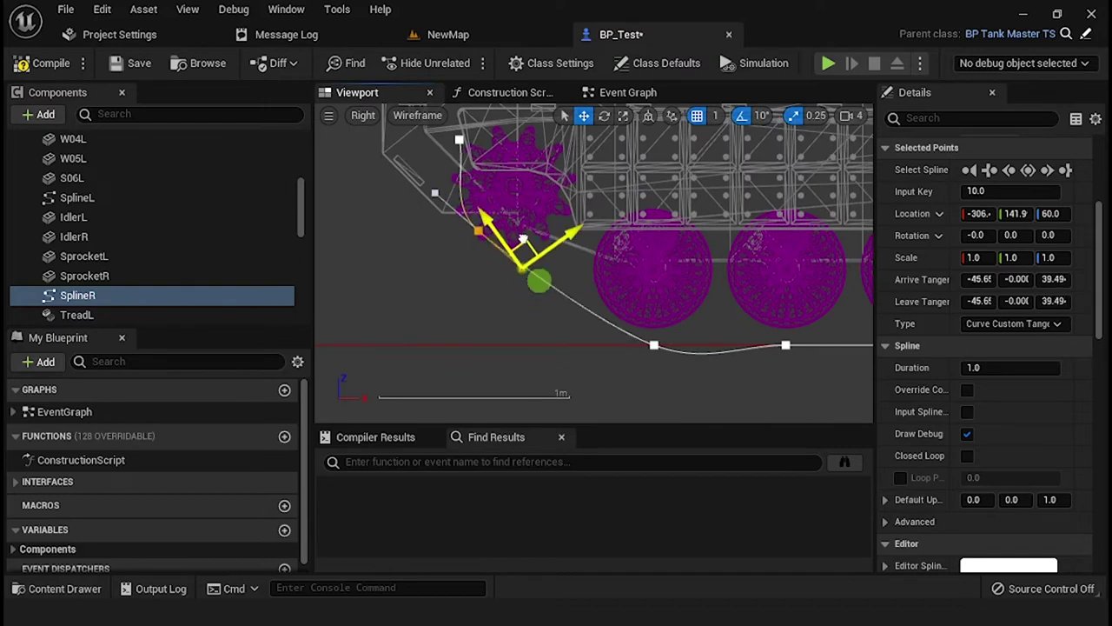
left_click(459, 139)
right_click_drag(458, 139, 496, 229)
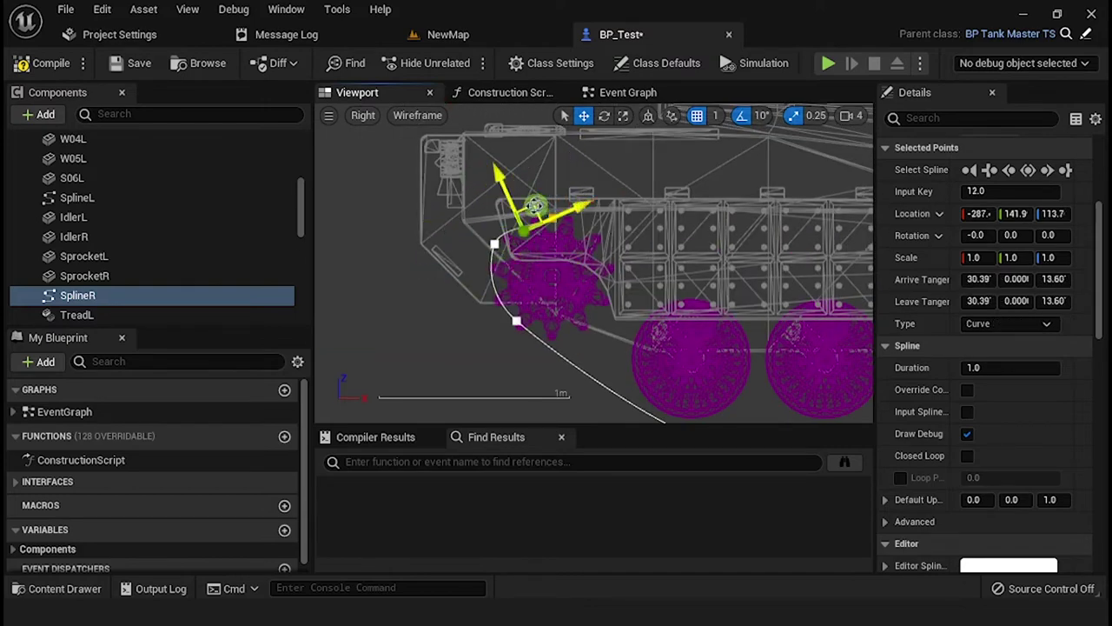
Duplicate the spline point forward along the upper track run to about X -143.75, Z 85.3.
left_click(622, 242)
right_click_drag(654, 255, 427, 224)
left_click_drag(427, 224, 475, 224, "alt")
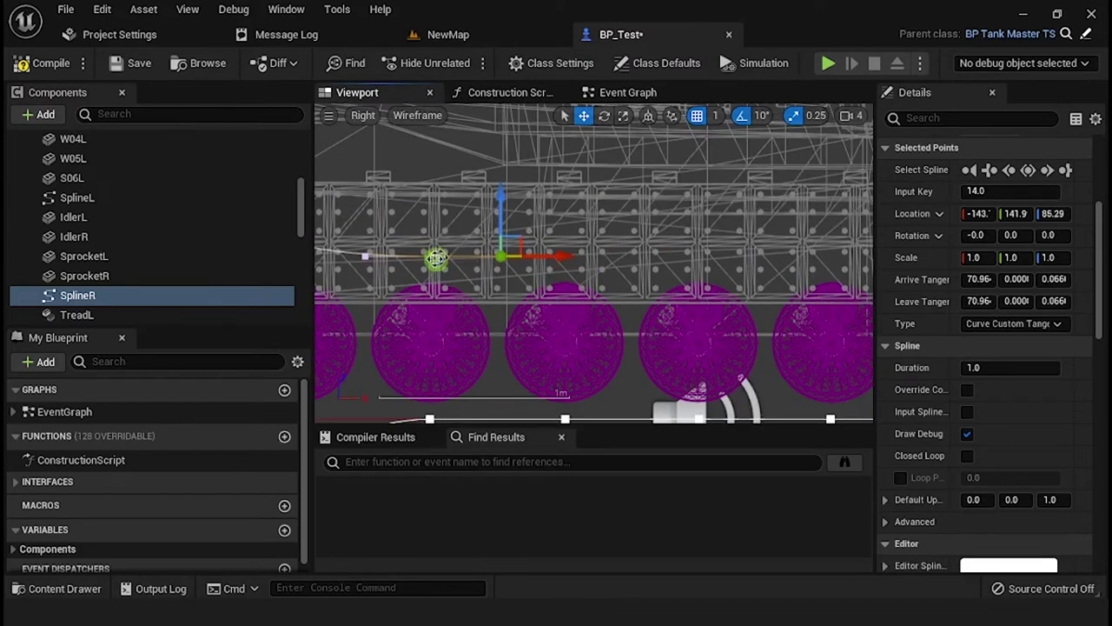
left_click(434, 258)
left_click(500, 253)
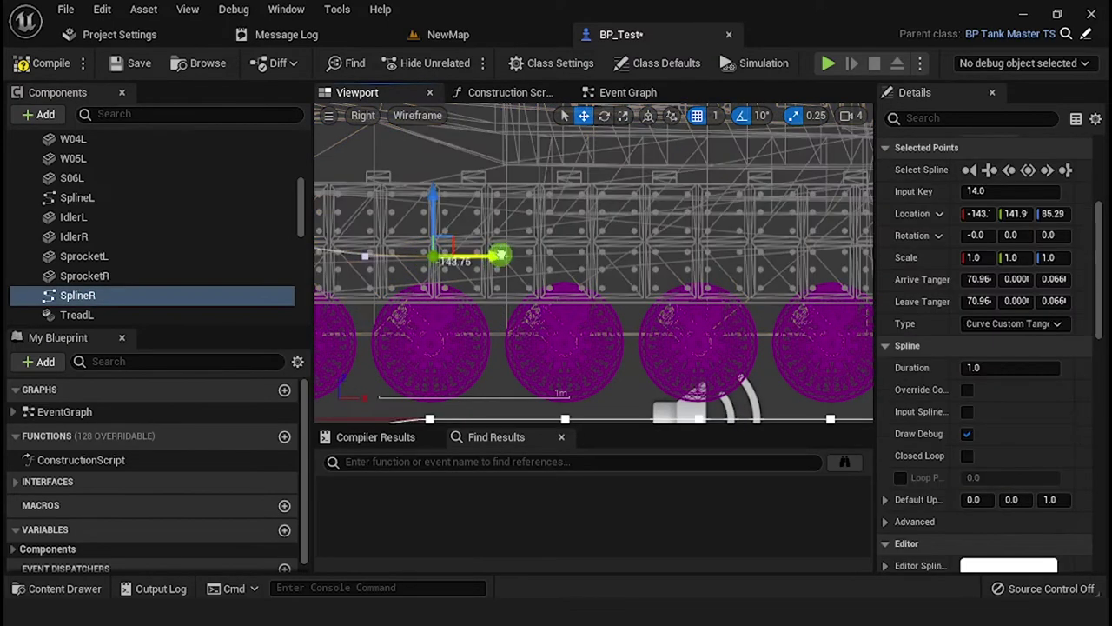
Duplicate points forward along the upper run above the road wheels, placing the last at about X 216, Z 85.6.
left_click_drag(544, 260, 538, 261)
right_click_drag(626, 258, 542, 252)
right_click_drag(655, 253, 474, 236)
left_click_drag(469, 235, 605, 235, "alt")
right_click_drag(783, 300, 560, 307)
left_click_drag(386, 240, 447, 251, "alt")
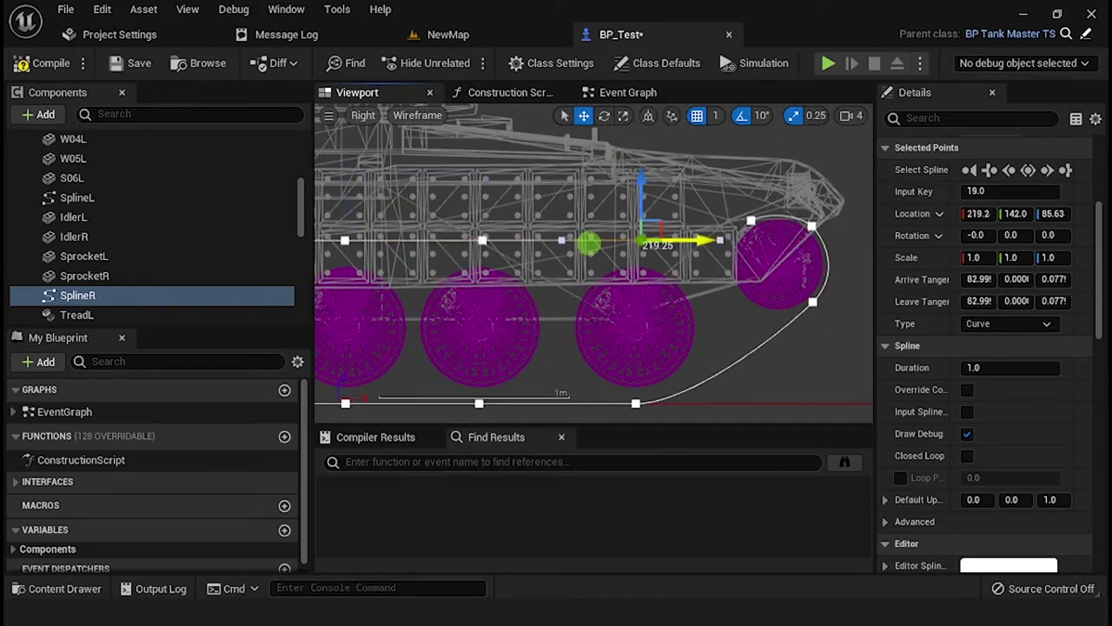
left_click_drag(589, 244, 608, 298)
Turn on Closed Loop for SplineR and smooth the curve at the rearmost ground point.
left_click(967, 455)
scroll(737, 270, "down", 5)
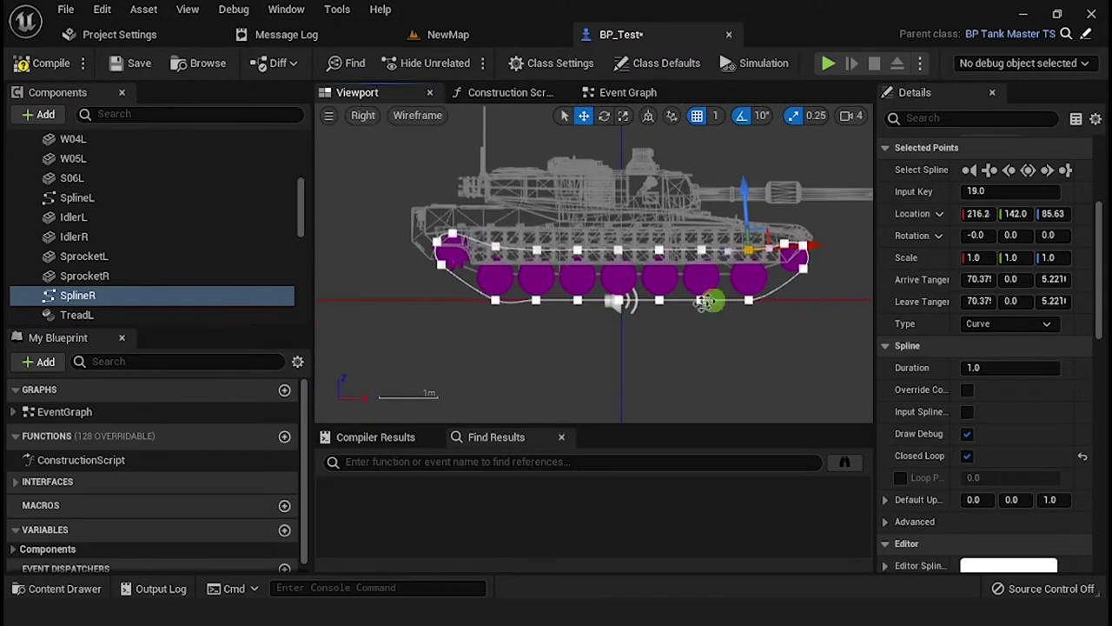
left_click(497, 301)
scroll(504, 296, "up", 3)
right_click_drag(768, 355, 700, 339)
scroll(536, 288, "down", 3)
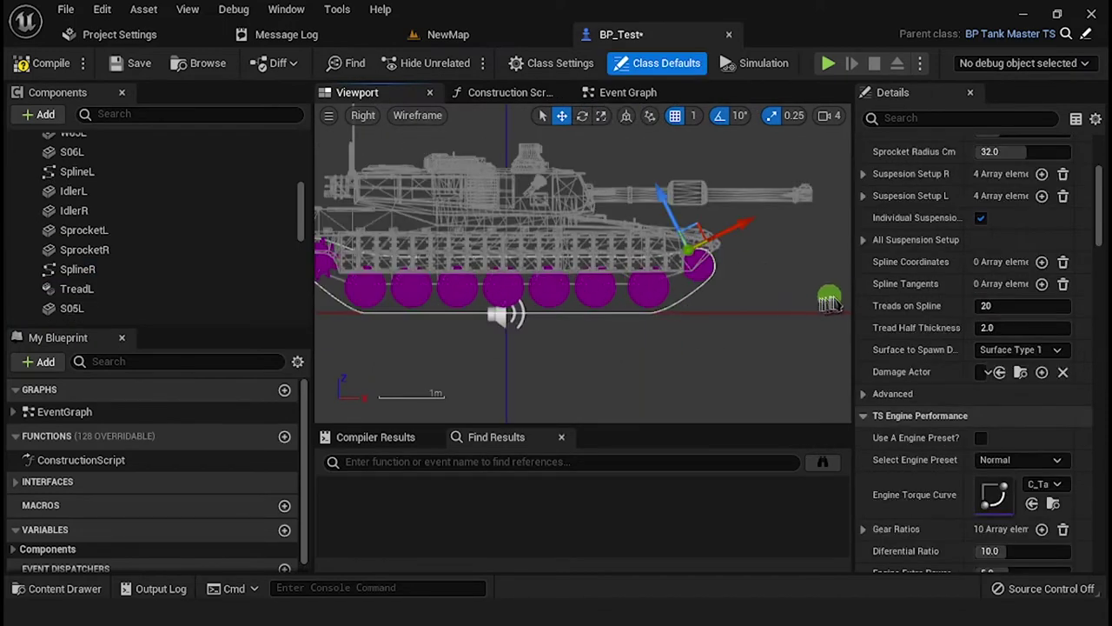
Add 20 elements to the Spline Coordinates array in the class defaults.
left_click(1041, 262)
left_click(1041, 262)
left_click(1041, 263)
left_click(1041, 262)
left_click(1041, 262)
left_click(1041, 262)
left_click(1041, 263)
left_click(1041, 263)
left_click(1041, 263)
left_click(1041, 262)
left_click(1041, 263)
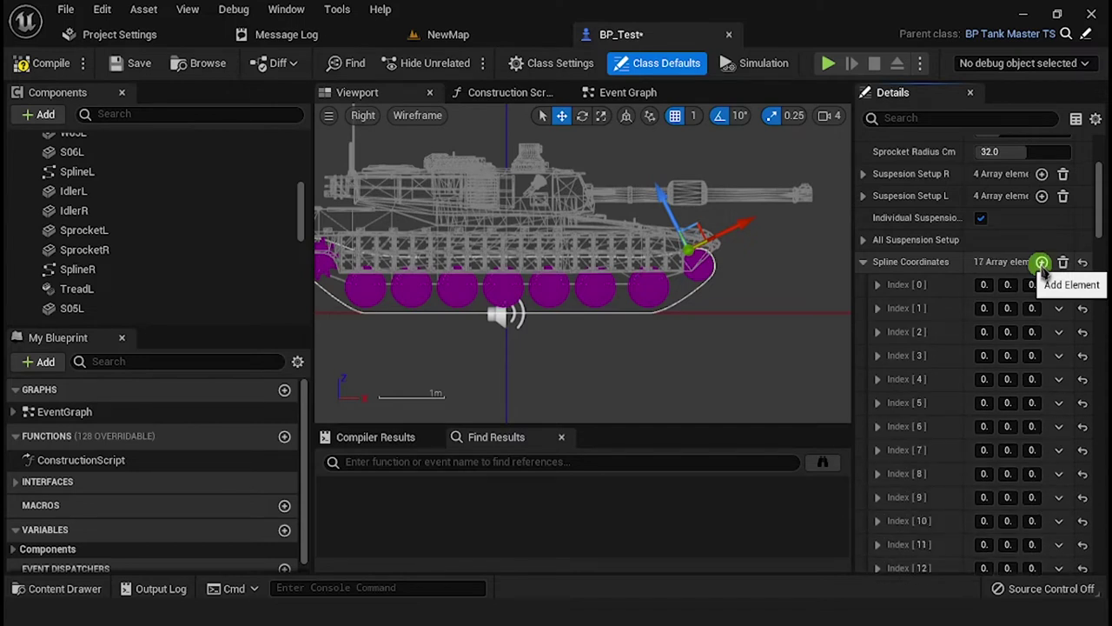
left_click_drag(958, 264, 940, 264)
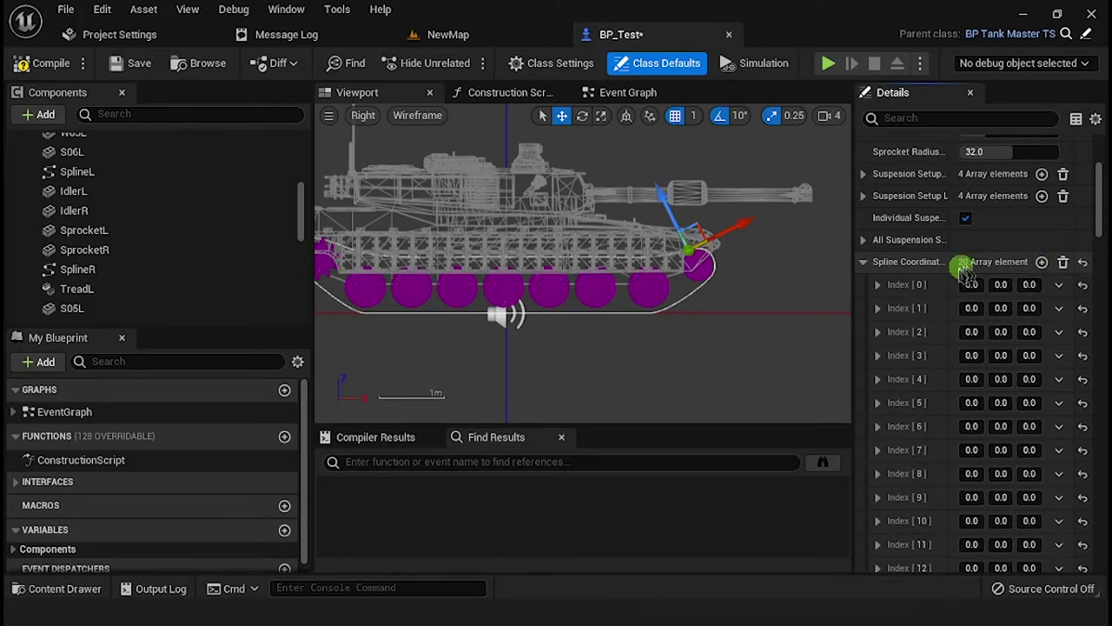
scroll(947, 295, "down", 10)
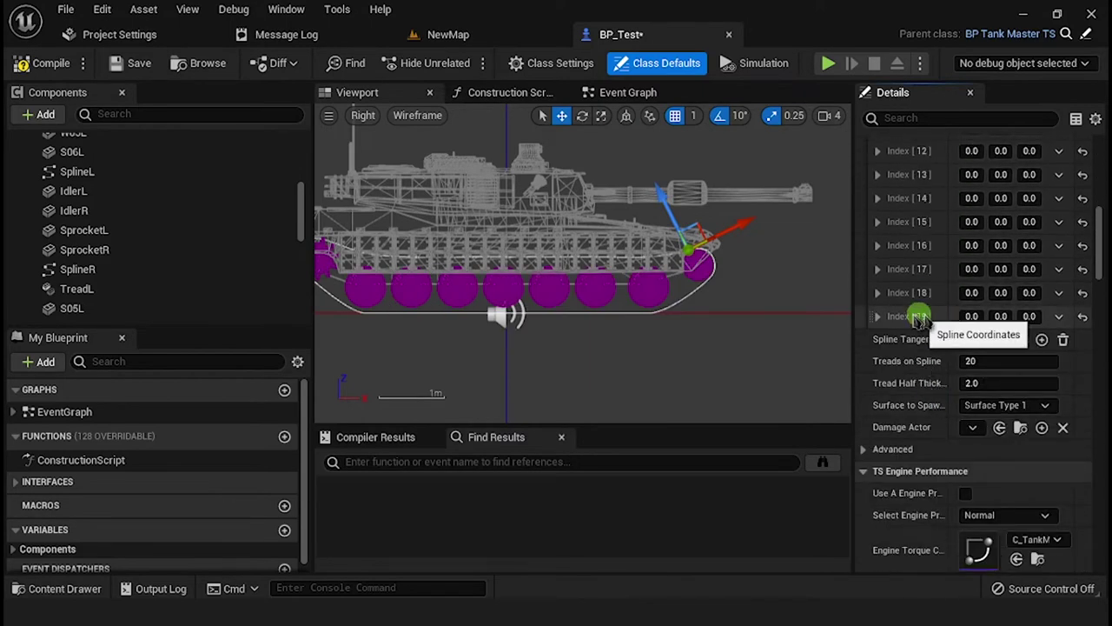
scroll(924, 348, "up", 10)
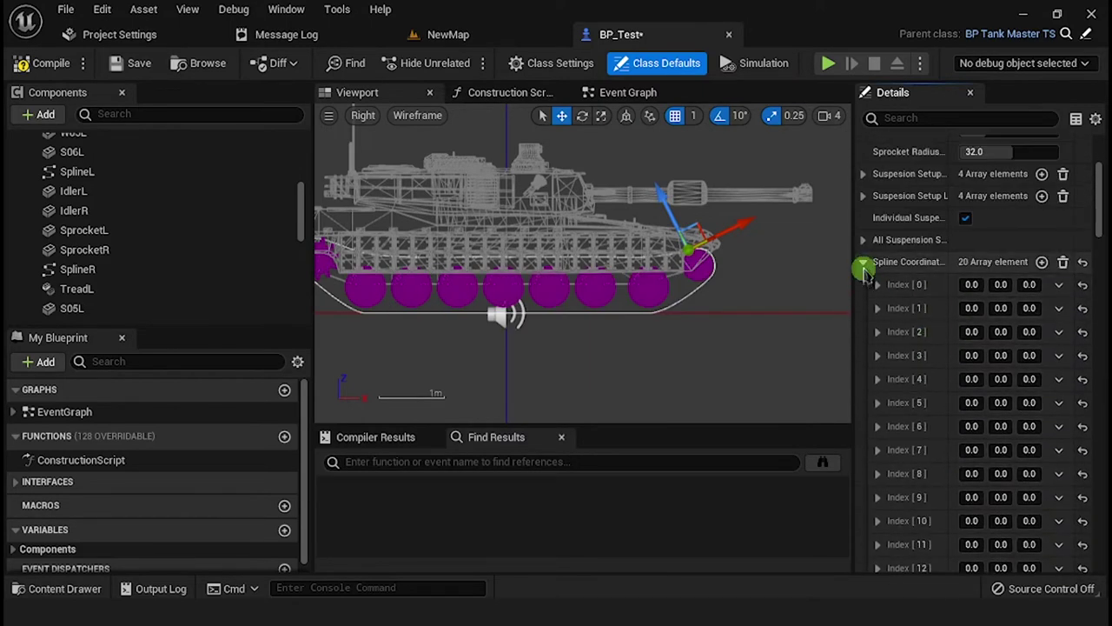
Add 20 elements to the Spline Tangents array and collapse both spline arrays.
left_click(863, 265)
left_click(1042, 285)
left_click(1042, 285)
left_click(1041, 285)
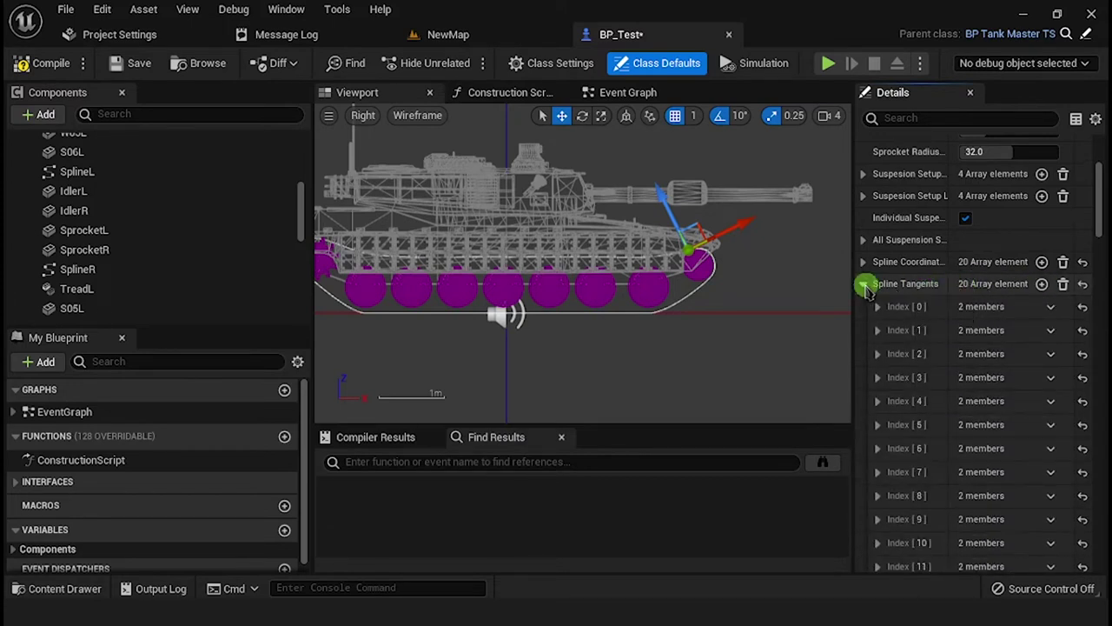
left_click(864, 284)
Copy the location of SplineR's first point, input key 0.
scroll(648, 304, "up", 5)
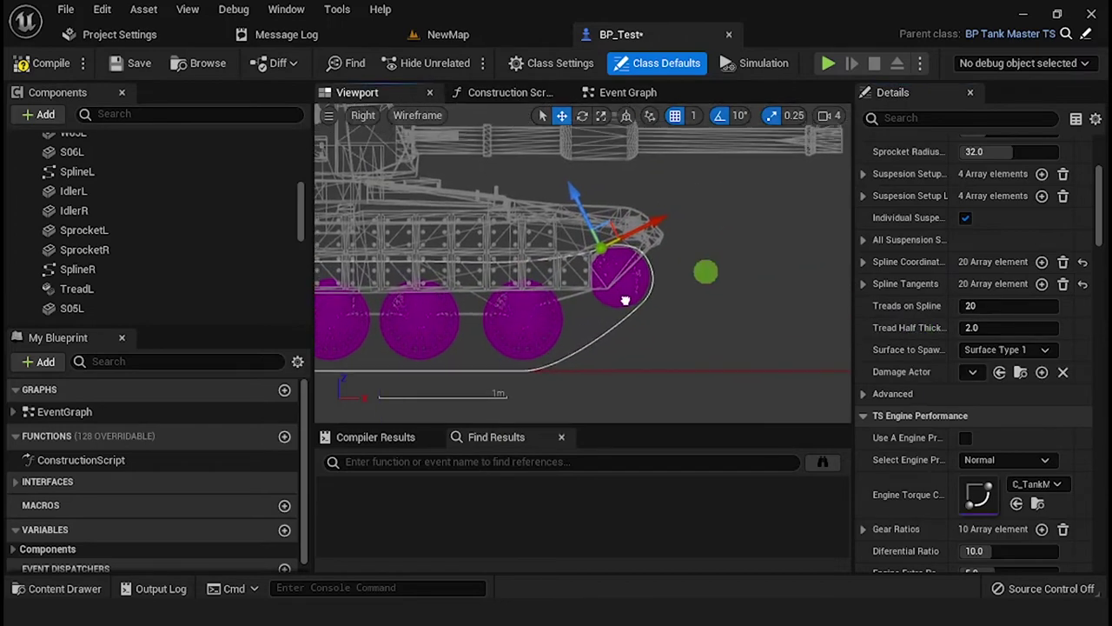
left_click(78, 269)
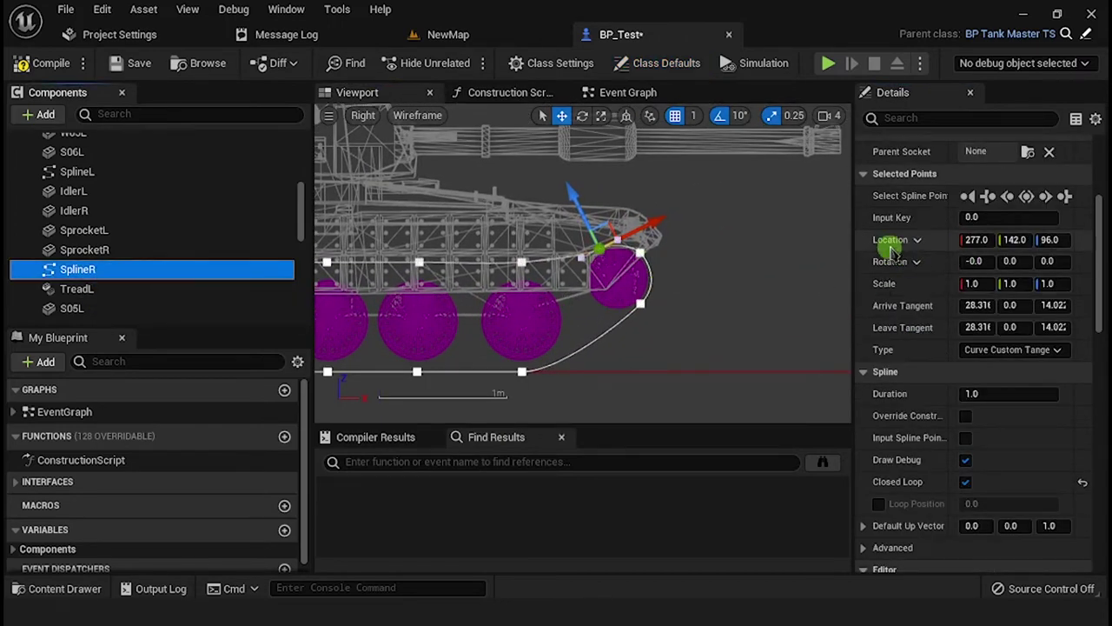
right_click(950, 242)
left_click(982, 257)
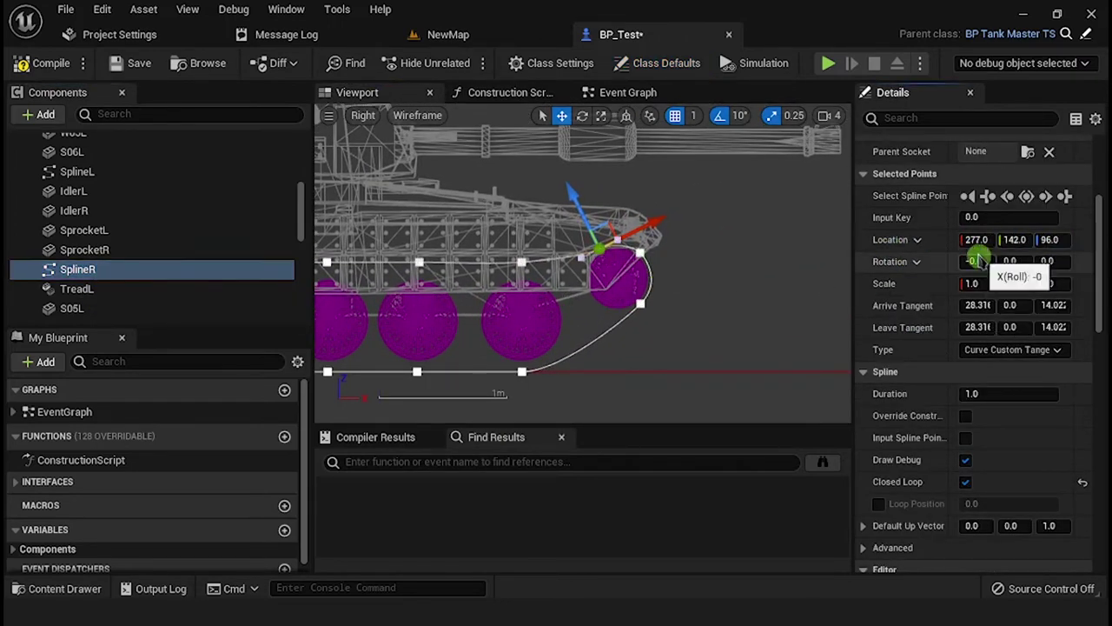
Paste the copied point location into index 0 of the Spline Coordinates array in the class defaults.
scroll(134, 246, "up", 4)
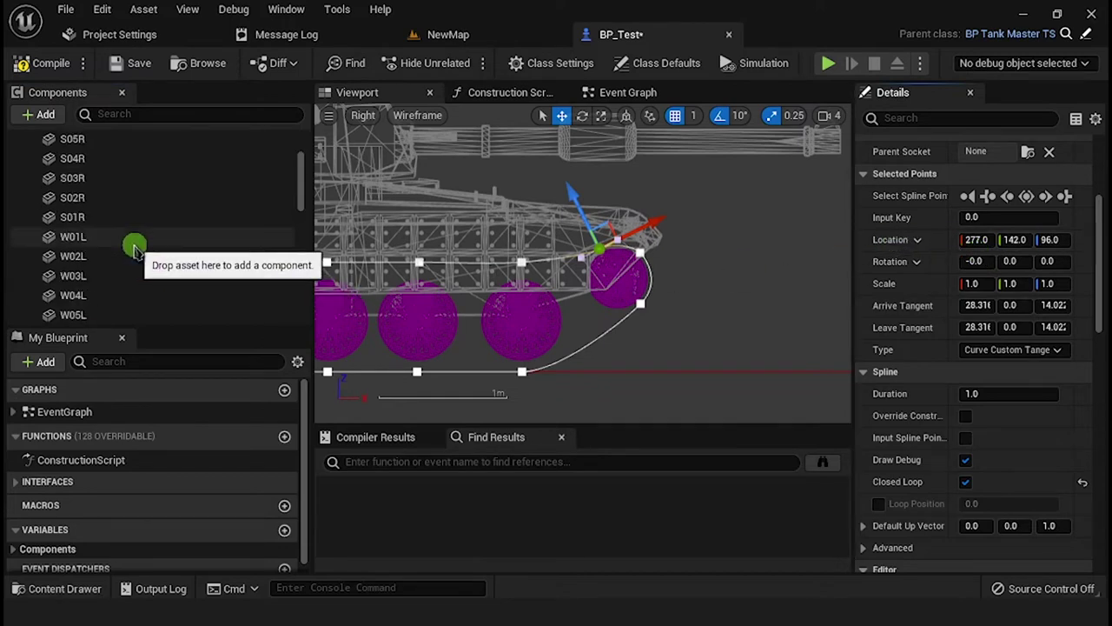
left_click(656, 68)
left_click(863, 261)
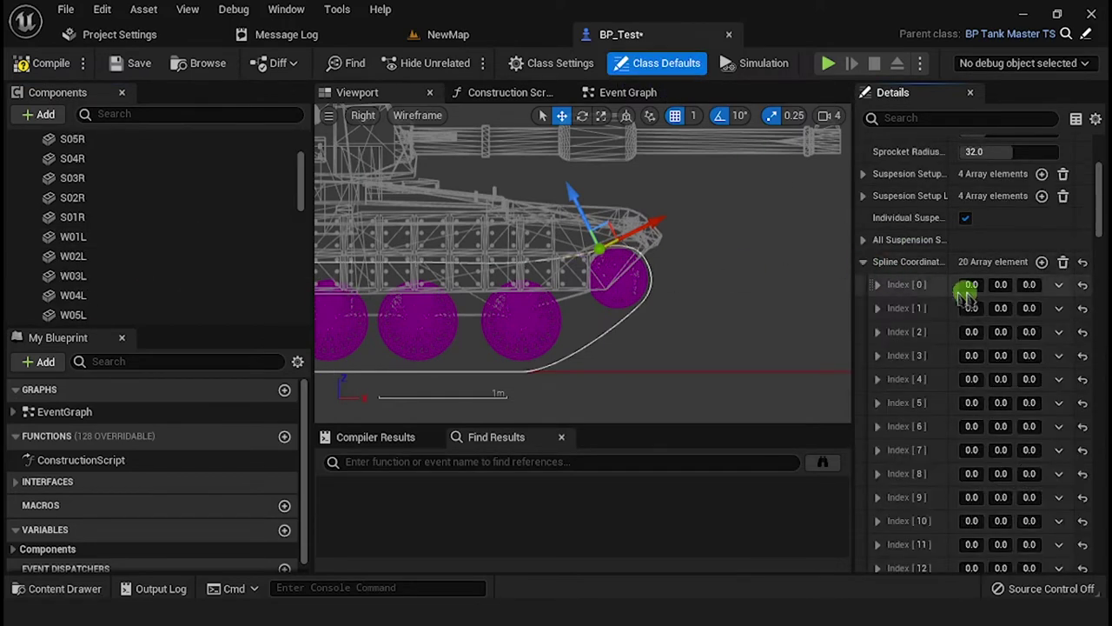
left_click_drag(952, 289, 912, 289)
right_click(906, 291)
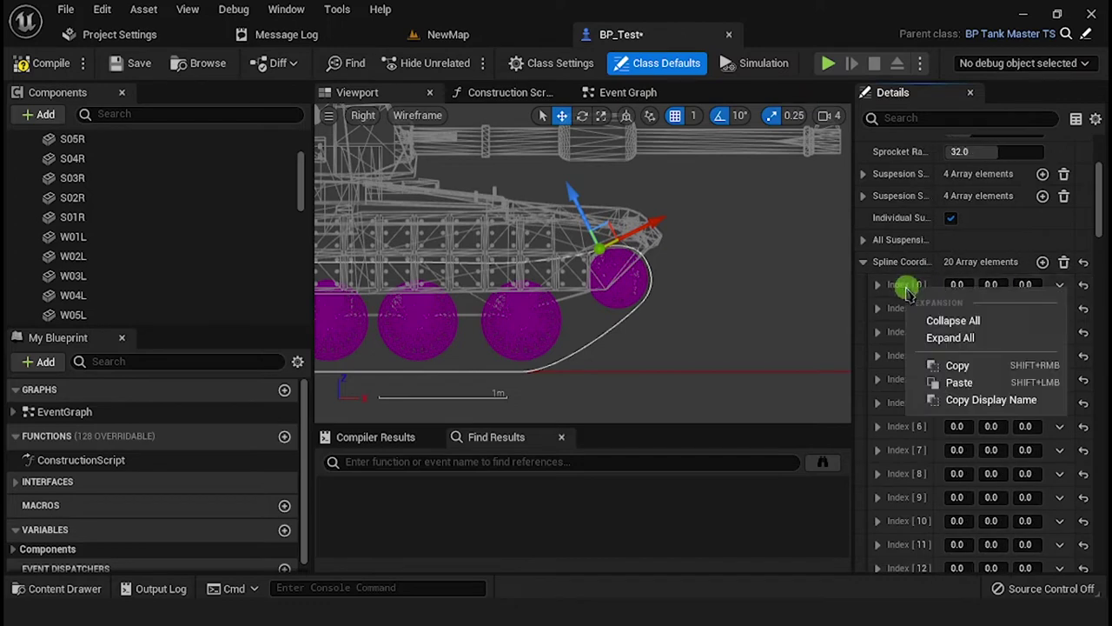
left_click(962, 383)
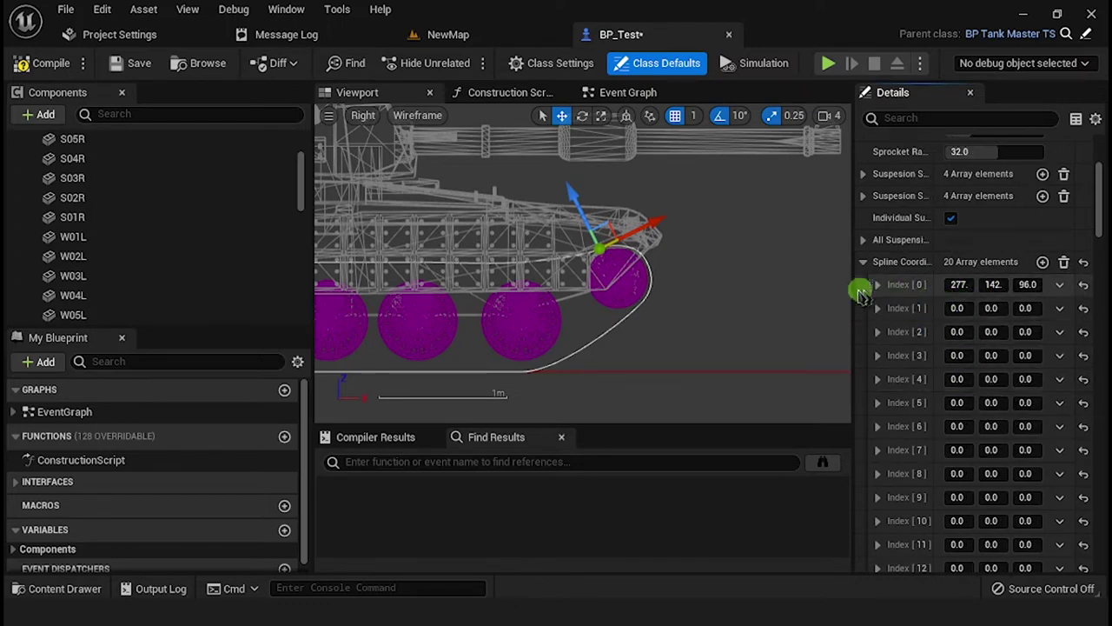
Copy the arrive tangent of SplineR's first point, input key 0.
left_click(119, 251)
left_click(95, 191)
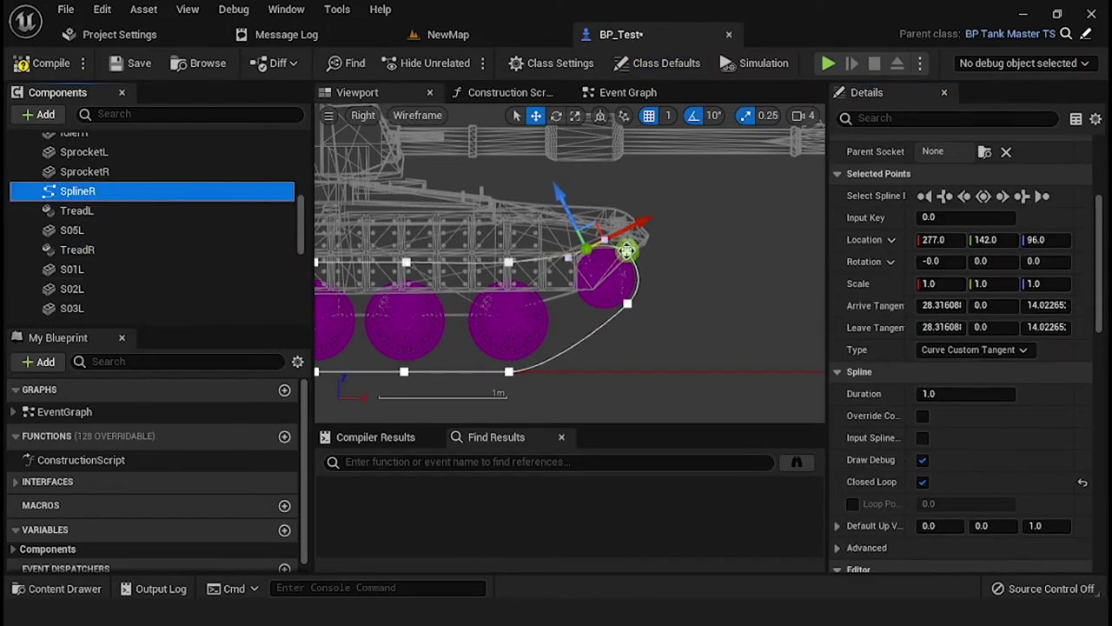
right_click(890, 308)
left_click(940, 319)
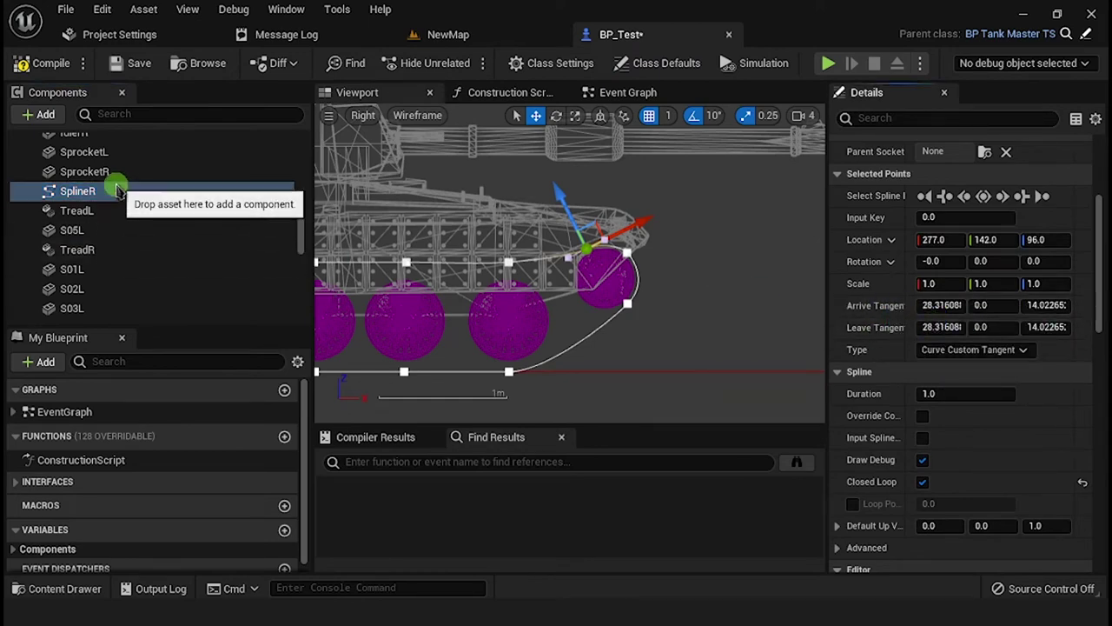
Paste the copied tangent into both ArriveTangent and LeaveTangent at index 0 of the Spline Tangents array in the class defaults.
left_click(647, 62)
left_click(836, 262)
left_click(837, 283)
left_click(852, 305)
left_click_drag(912, 321, 929, 321)
right_click(901, 337)
left_click(950, 424)
right_click(911, 350)
left_click(959, 445)
left_click(851, 306)
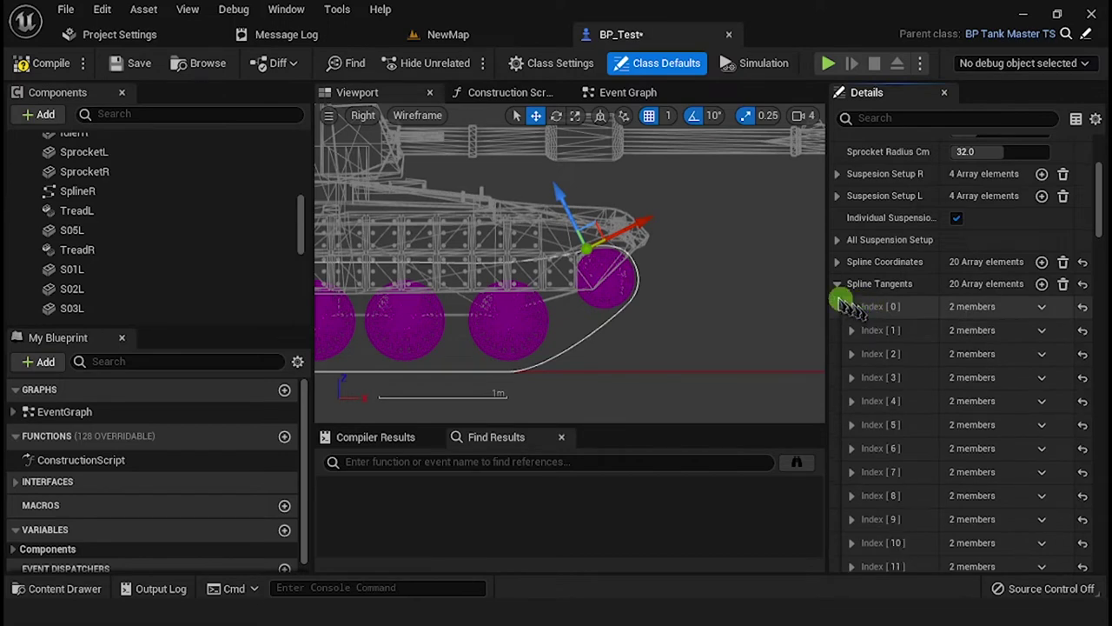
Examine the index 0 tangent values in Spline Tangents and the advanced One Tangent Coord option.
left_click(837, 283)
left_click(836, 395)
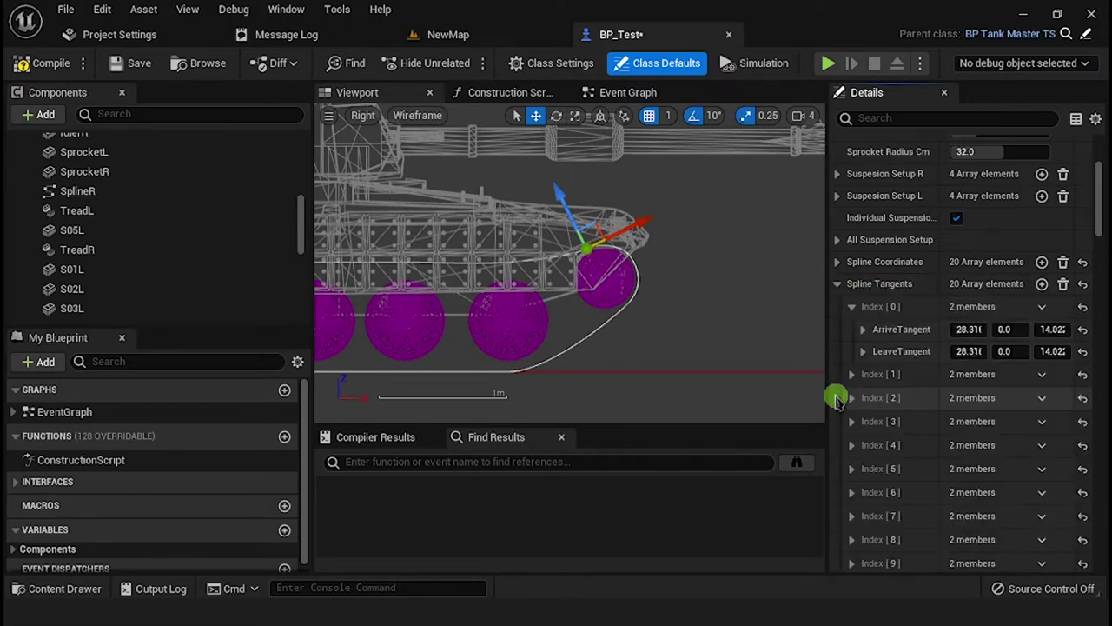
scroll(836, 396, "down", 2)
left_click(836, 232)
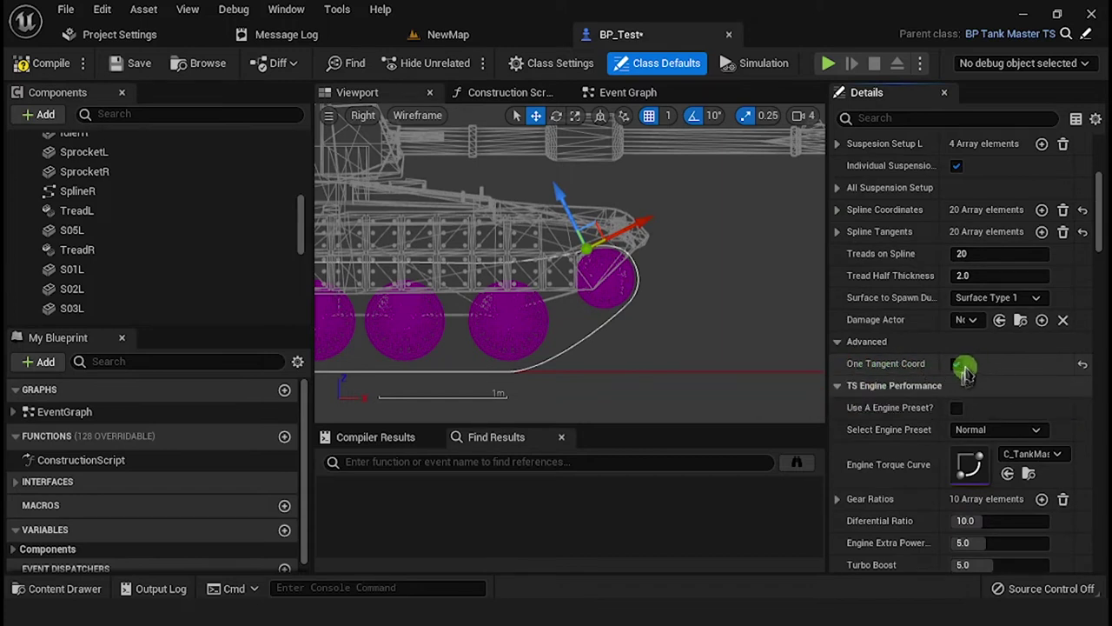
left_click(836, 232)
left_click(837, 232)
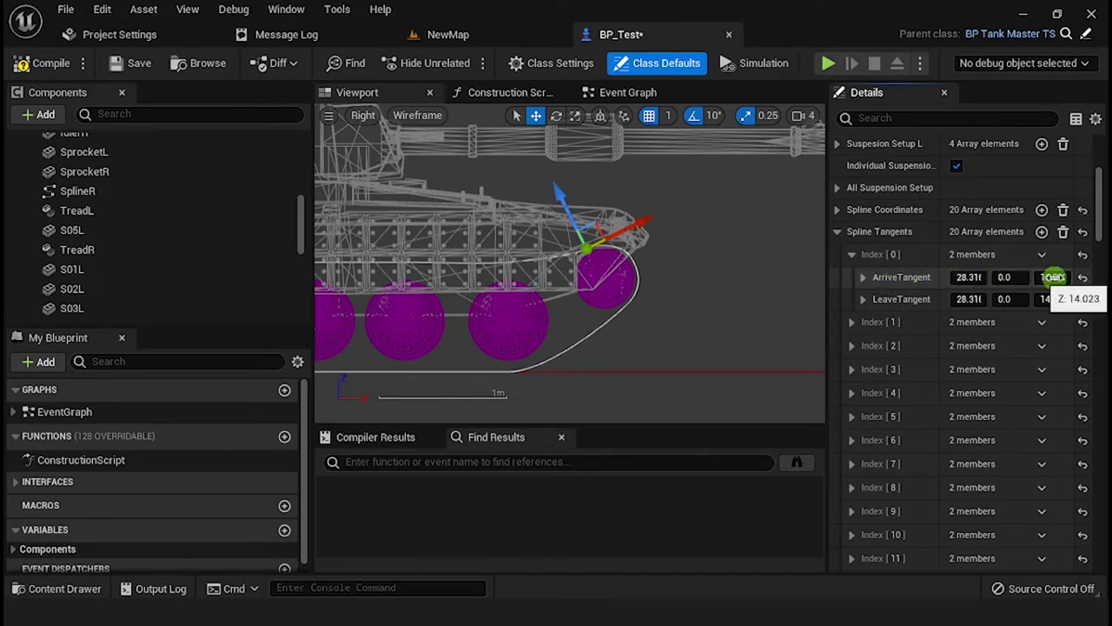
left_click(852, 254)
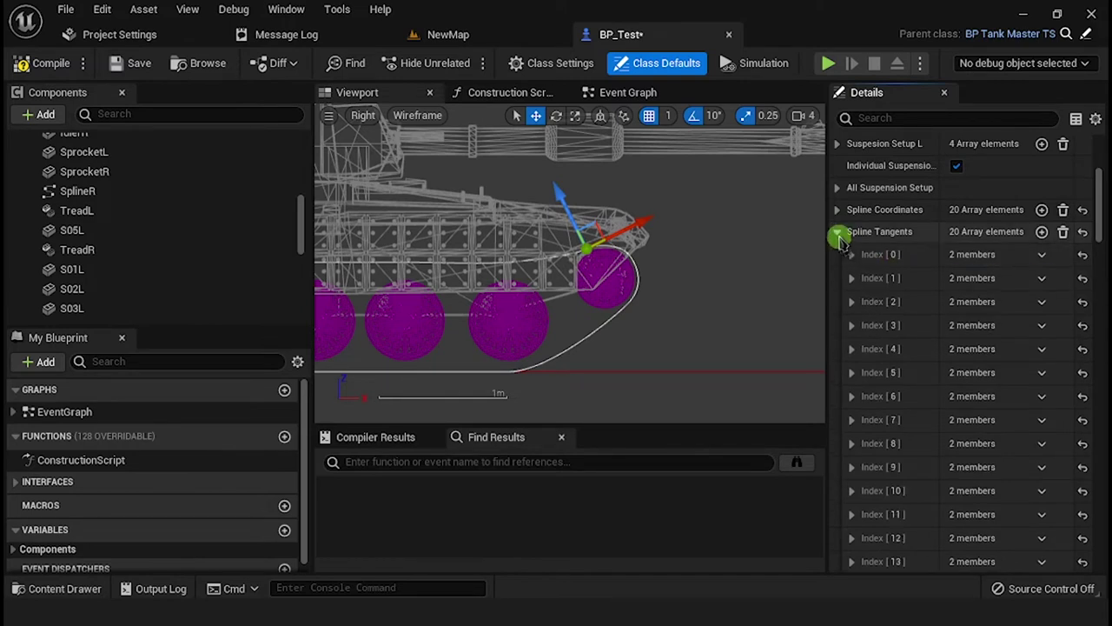
left_click(837, 232)
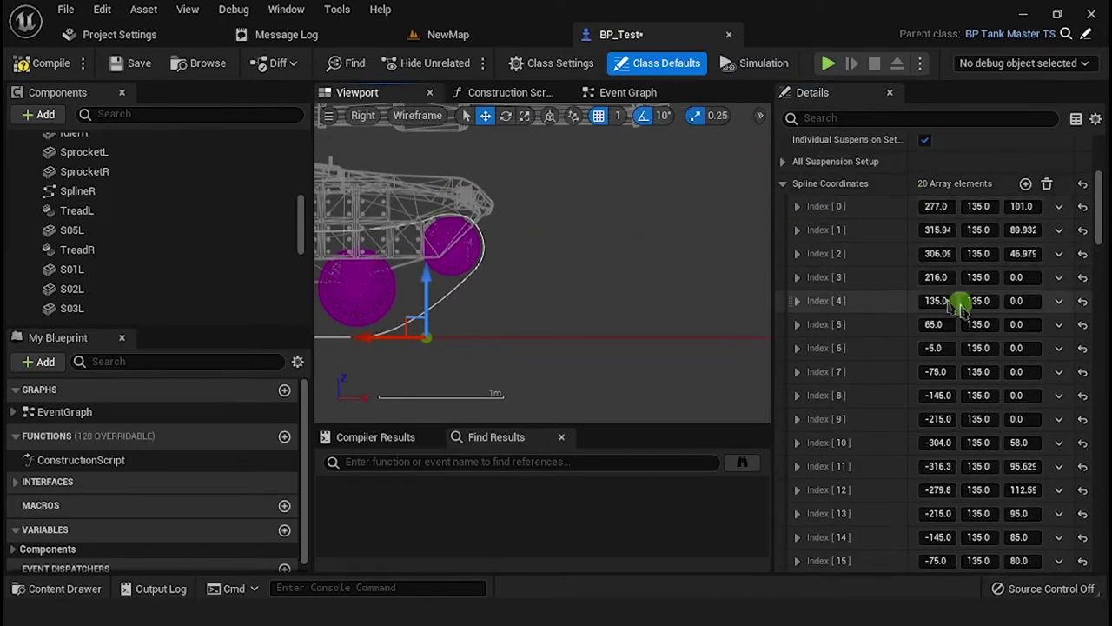
Review the Spline Coordinates entries and the arrive and leave tangents at indices 0 and 1 of Spline Tangents.
scroll(939, 347, "down", 5)
left_click(784, 497)
scroll(798, 372, "down", 3)
left_click(797, 335)
left_click(797, 407)
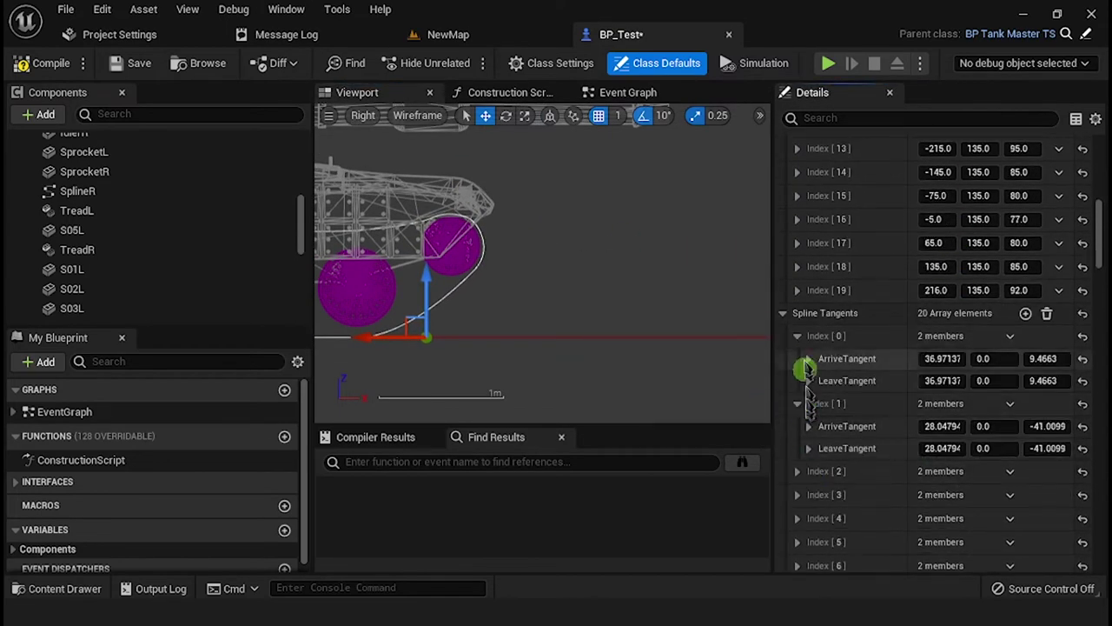
left_click(799, 407)
left_click(797, 336)
scroll(569, 304, "down", 4)
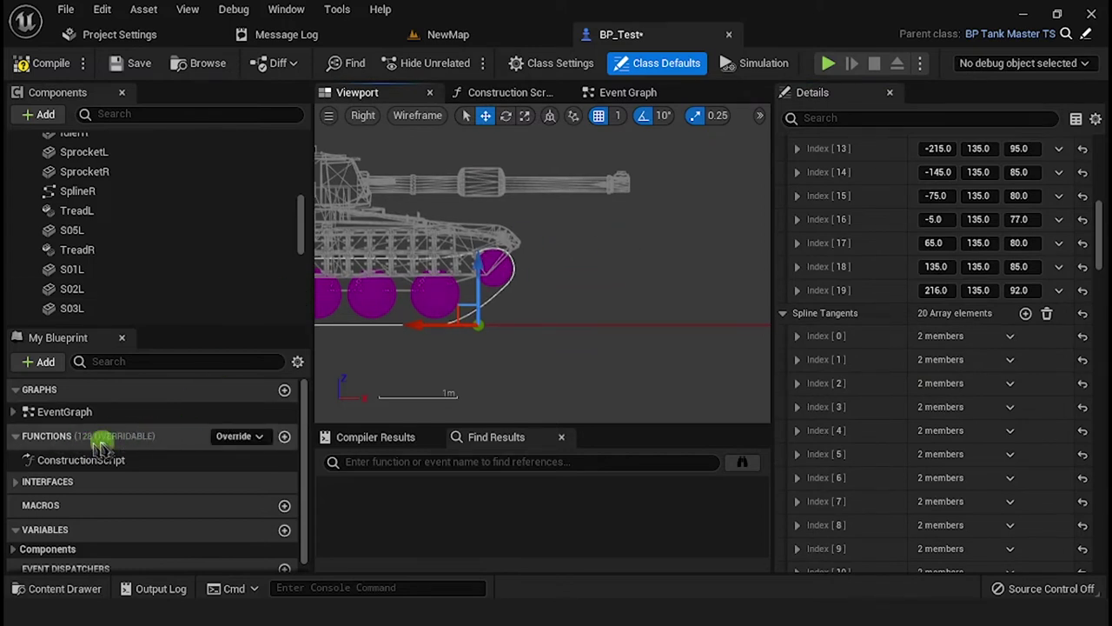
Override the inherited Get All Components function in BP_Test.
left_click(237, 438)
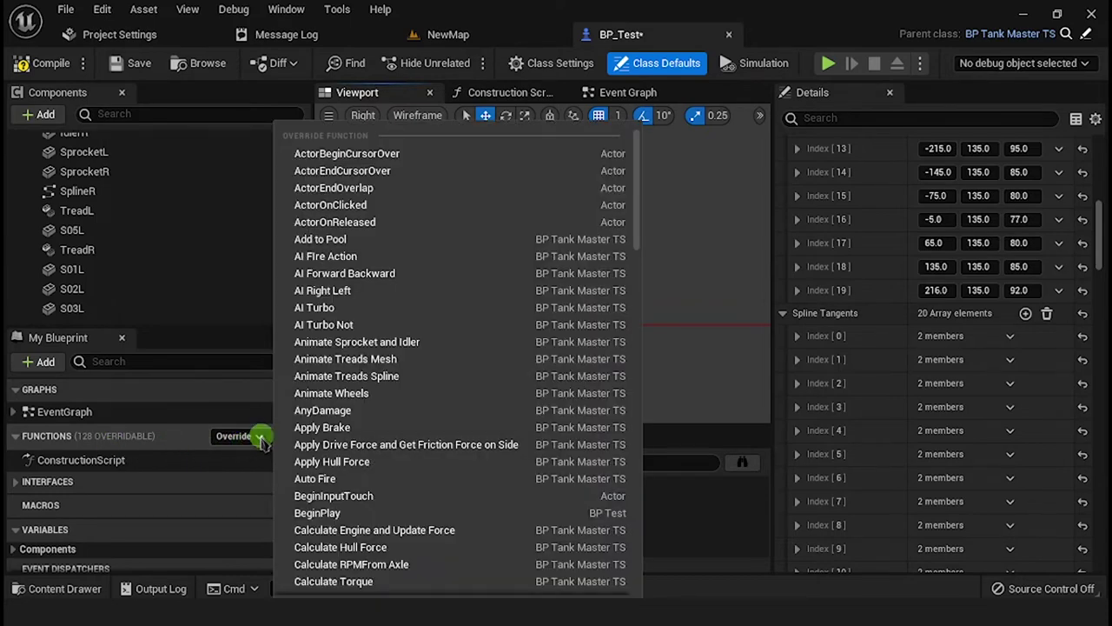
scroll(348, 459, "down", 8)
scroll(347, 459, "down", 6)
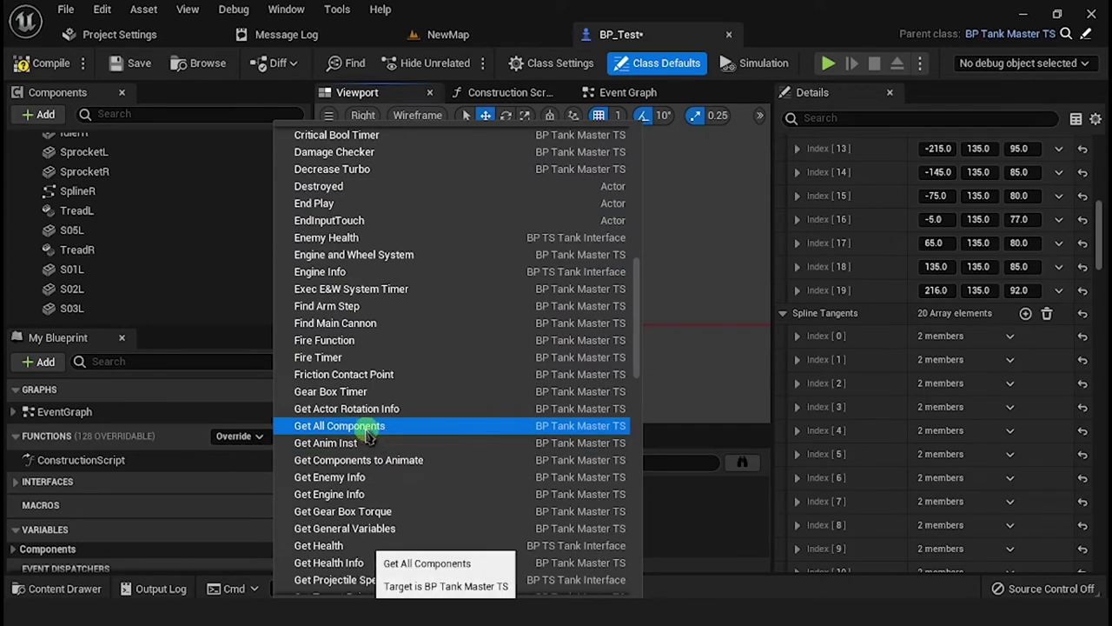
left_click(365, 430)
left_click(19, 478)
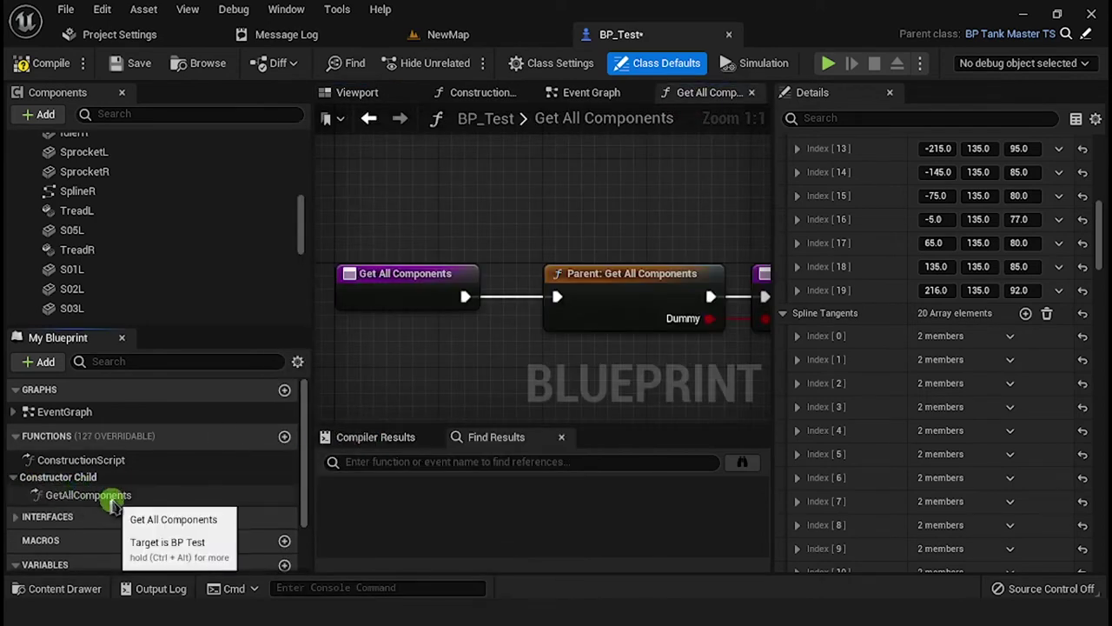
Open the GetAllComponents graph and expand the parent Get All Components node into its underlying nodes.
double_click(110, 496)
scroll(544, 346, "down", 4)
right_click_drag(584, 333, 496, 261)
right_click(500, 249)
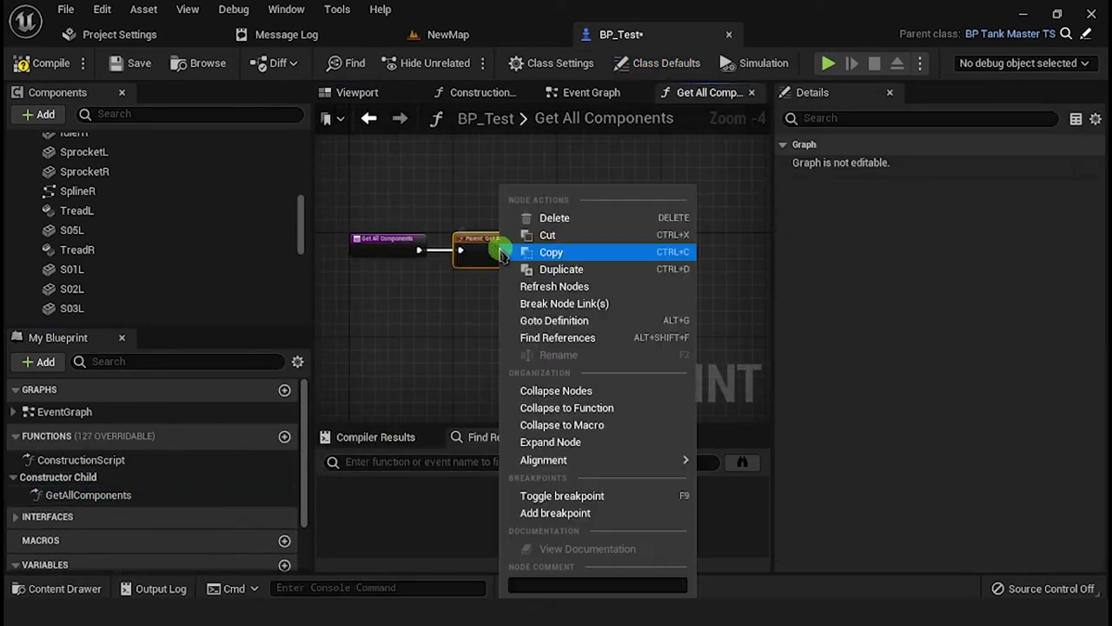
left_click(574, 441)
scroll(522, 278, "up", 1)
left_click_drag(498, 276, 472, 250)
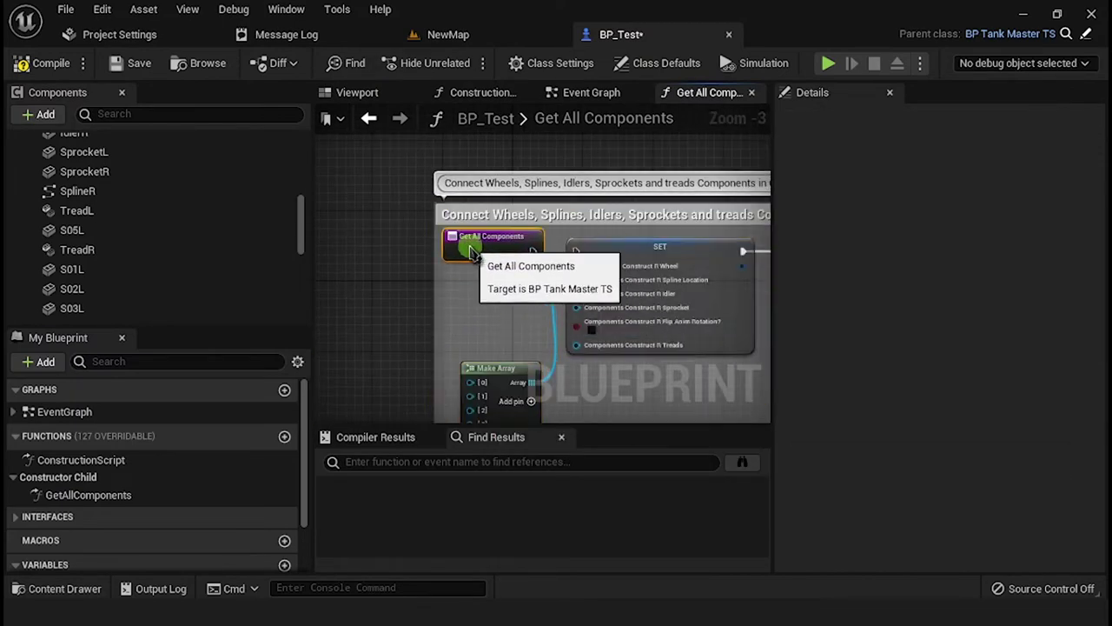
Add references to wheels W01L, W02L and W03L and connect them to pins 0 to 2 of the left-side Make Array.
scroll(696, 261, "down", 3)
right_click_drag(747, 261, 507, 251)
left_click_drag(507, 271, 713, 255)
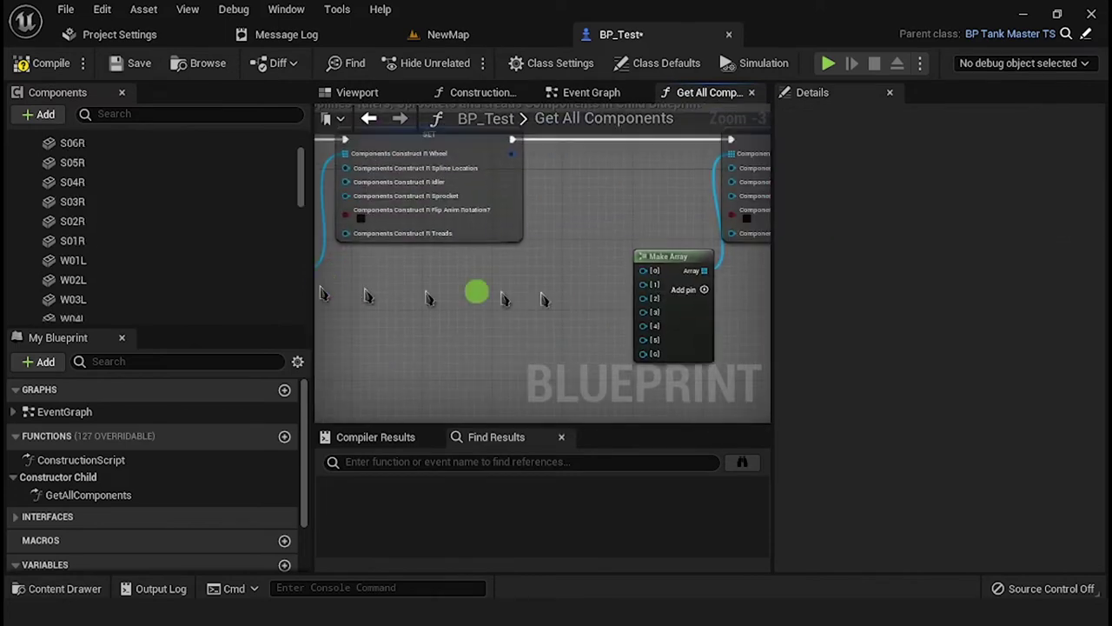
left_click_drag(544, 300, 567, 304)
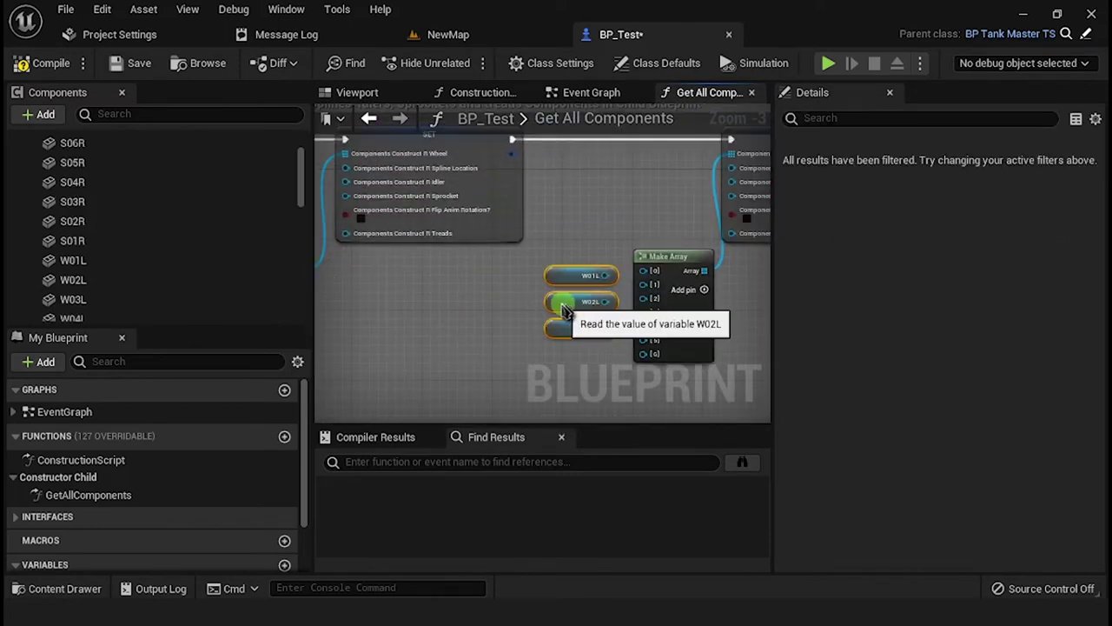
left_click_drag(635, 277, 605, 301)
left_click_drag(644, 298, 605, 328)
Add references to wheels W04L and W05L and connect them to pins 3 and 4 of the left-side Make Array.
right_click_drag(631, 331, 529, 270)
scroll(119, 268, "down", 1)
left_click_drag(119, 292, 491, 311)
scroll(75, 292, "down", 1)
left_click_drag(75, 286, 464, 292)
left_click(464, 300, "ctrl")
left_click(100, 287)
Add references to wheels W06L and W07l and connect them to pins 5 and 6 of the left-side Make Array.
mouse_move(105, 306)
left_mouse_down()
mouse_move(496, 298)
mouse_move(104, 306)
left_mouse_up()
scroll(87, 265, "down", 1)
scroll(114, 273, "up", 3)
scroll(102, 252, "down", 8)
scroll(103, 256, "down", 4)
left_click_drag(89, 292, 452, 341)
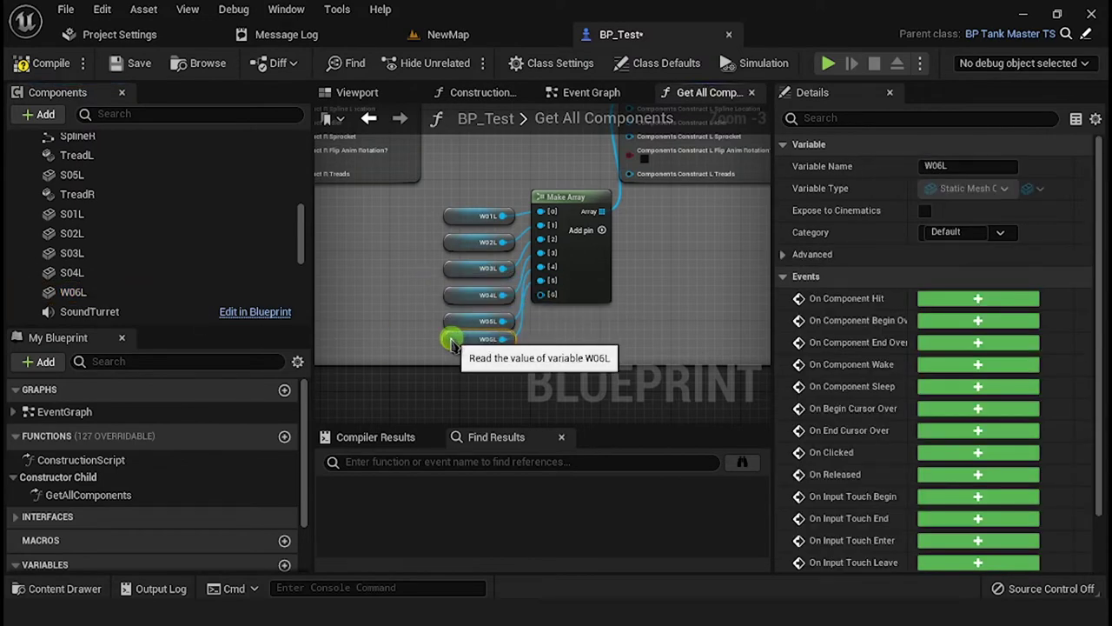
scroll(85, 280, "down", 8)
left_click_drag(74, 280, 541, 294)
left_click_drag(445, 294, 457, 373)
Connect references to wheels W07R, W06R, W05R and W04R to pins 6, 5, 4 and 3 of the right-side Make Array.
left_click(380, 297)
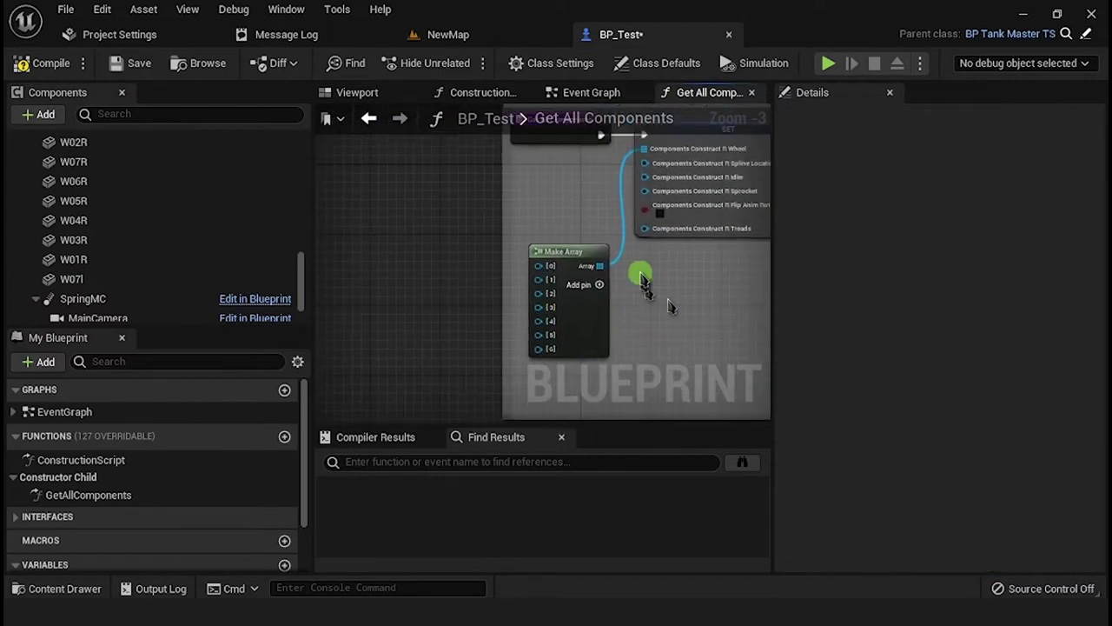
left_click_drag(78, 219, 141, 213)
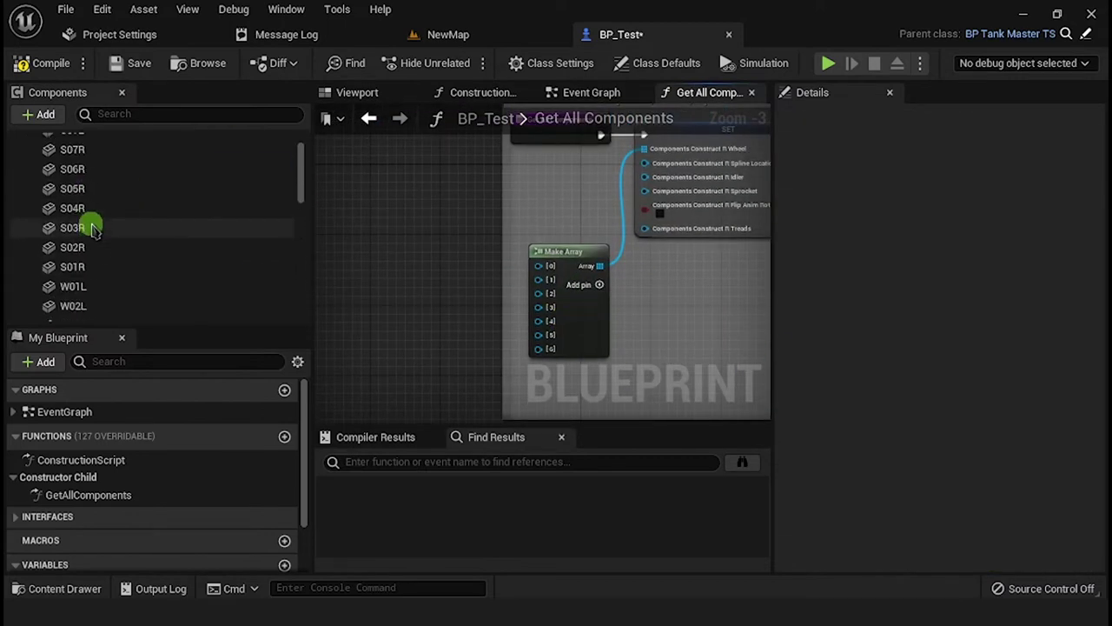
scroll(108, 289, "down", 5)
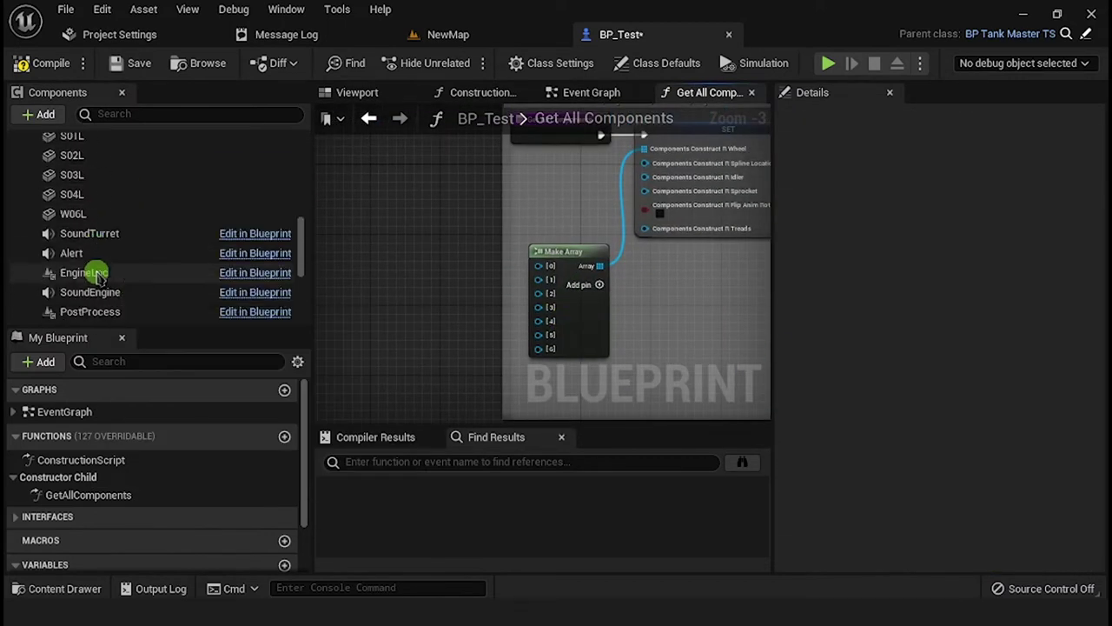
left_click_drag(97, 273, 540, 350)
left_click_drag(85, 233, 540, 334)
left_click_drag(152, 256, 427, 317)
left_click_drag(74, 272, 521, 306)
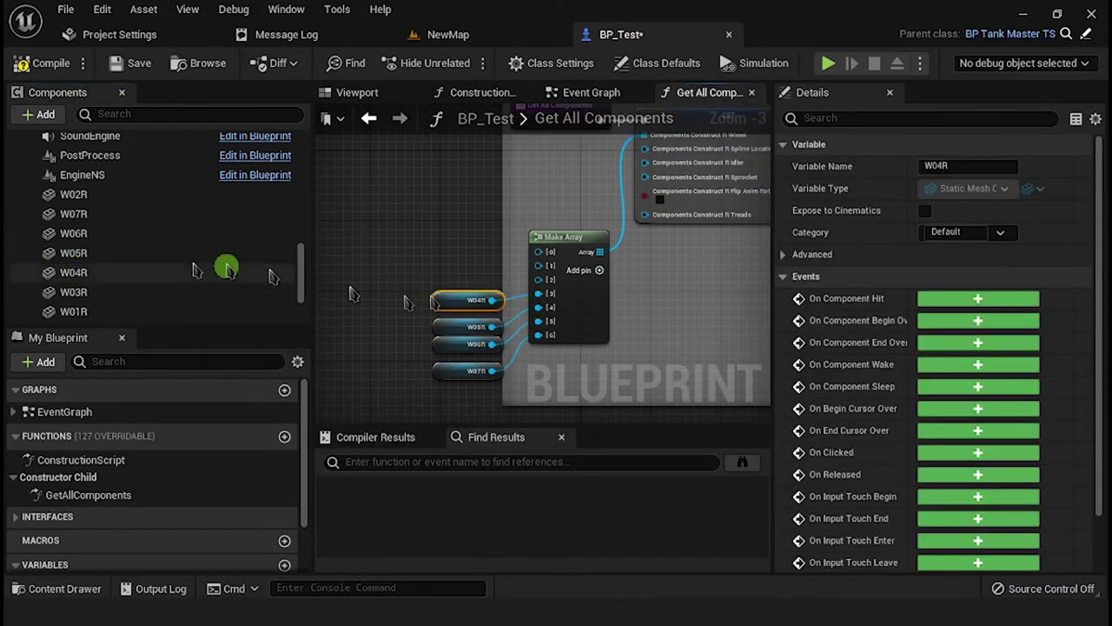
Connect references to wheels W03R, W01R and W02R to pins 2, 0 and 1 of the right-side Make Array.
left_click_drag(83, 292, 521, 276)
left_click_drag(148, 311, 469, 231)
scroll(136, 305, "down", 3)
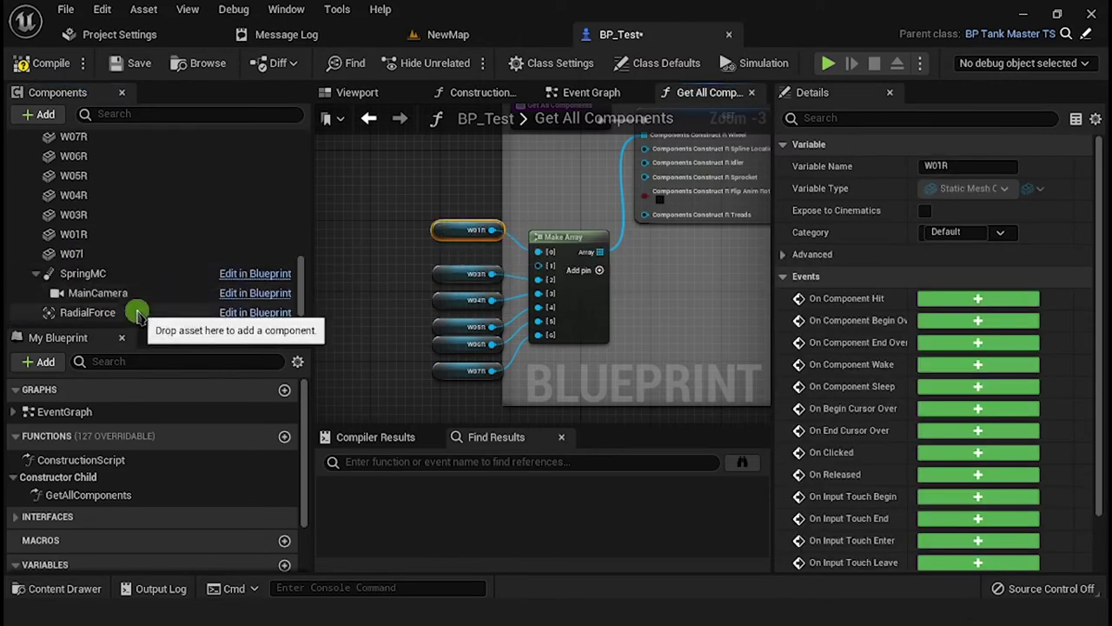
scroll(47, 298, "up", 2)
left_click(72, 168)
left_click_drag(71, 167, 437, 263)
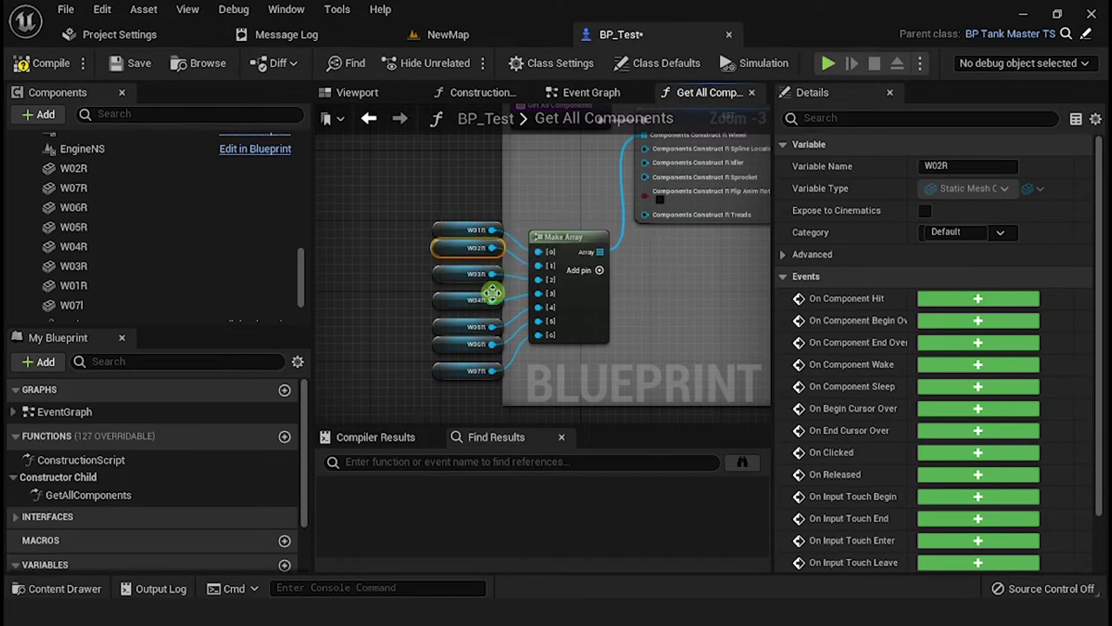
Connect SplineR to Components Construct R Spline Location and IdlerR to Components Construct R Idler on the first SET node.
right_click_drag(561, 321, 489, 339)
right_click_drag(641, 265, 534, 312)
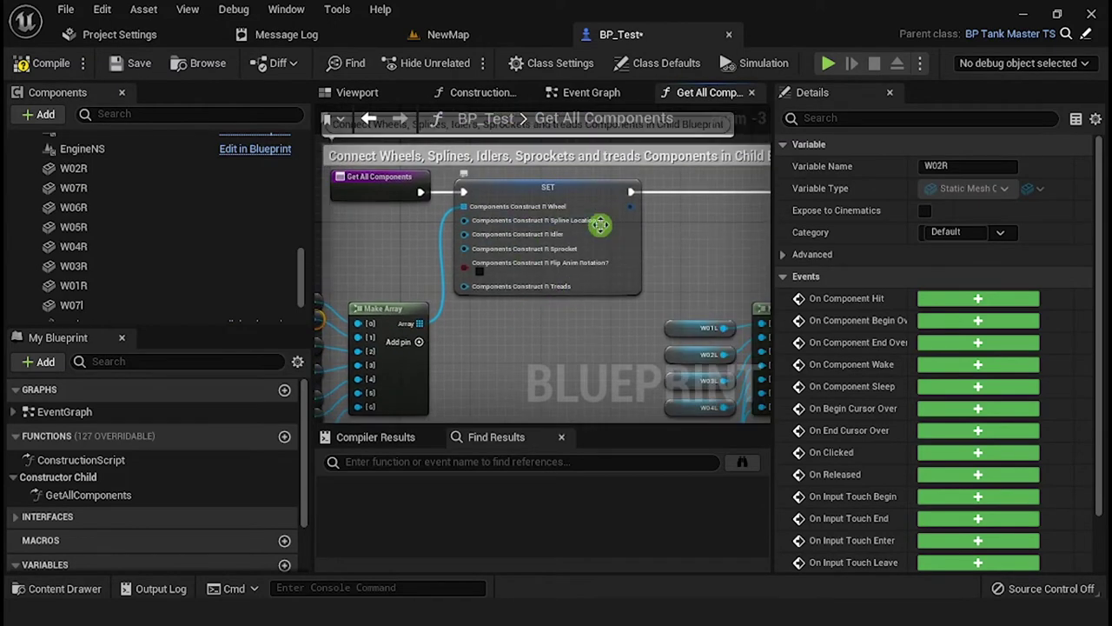
scroll(120, 254, "up", 5)
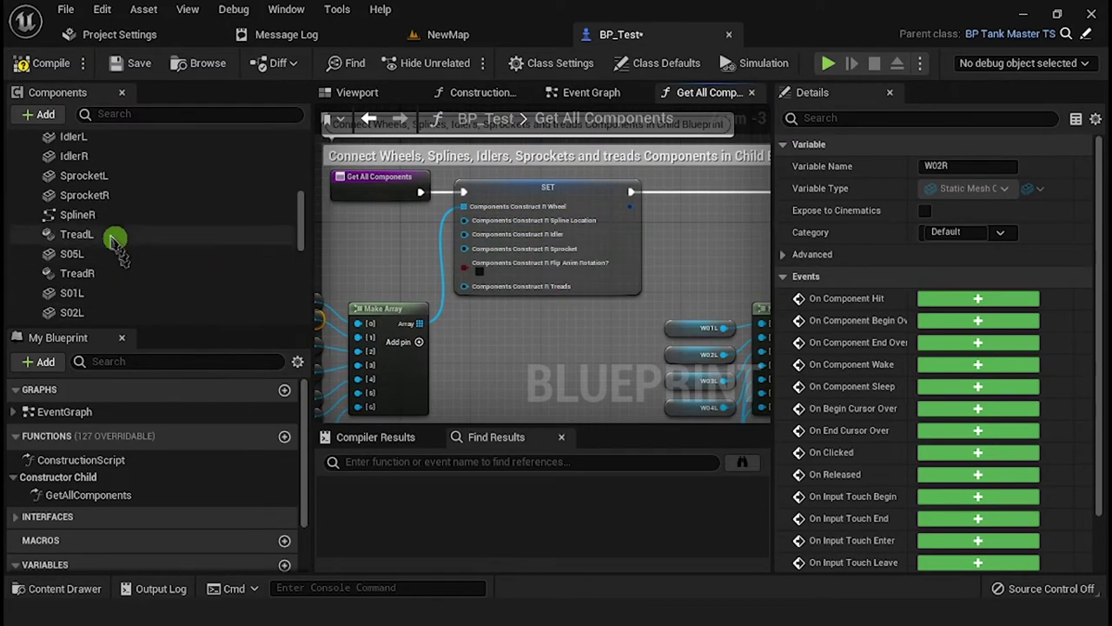
left_click_drag(76, 214, 508, 227)
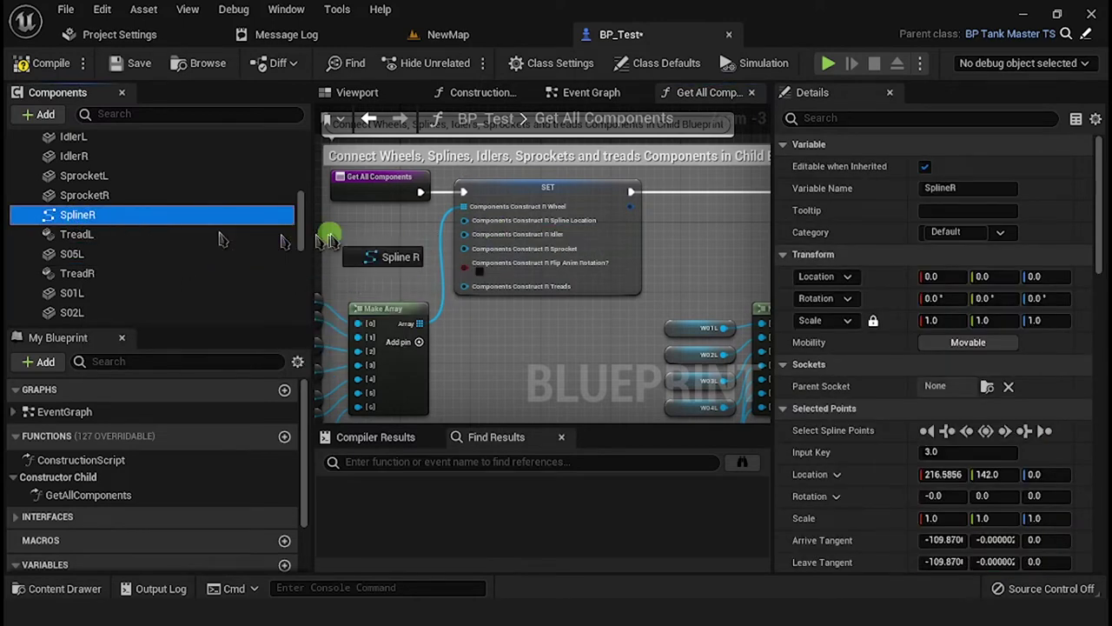
left_click_drag(315, 241, 382, 232)
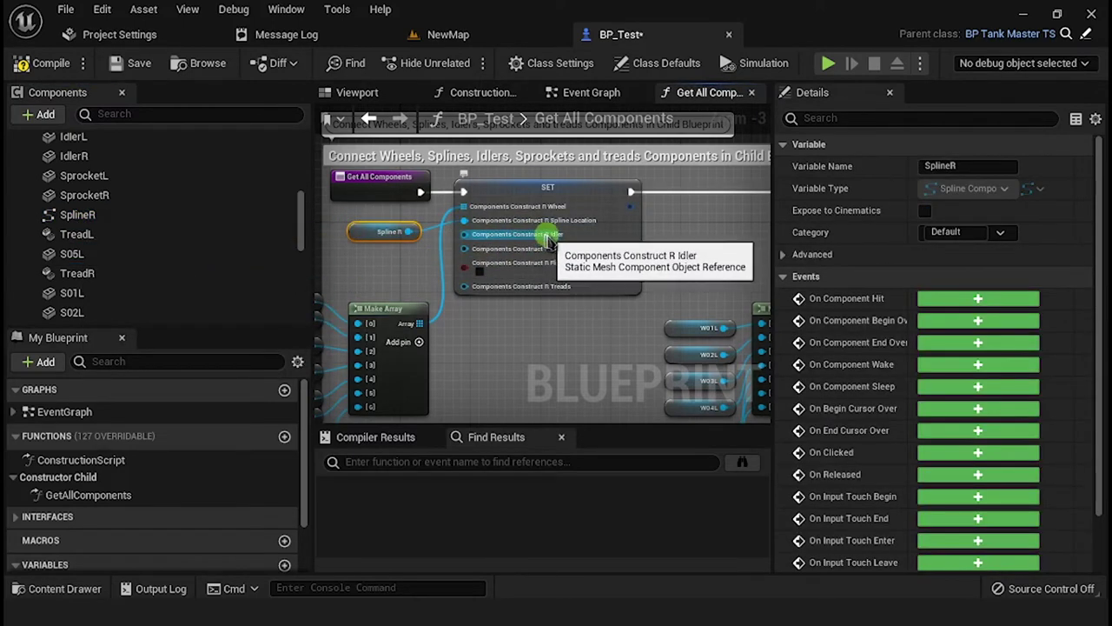
scroll(119, 223, "up", 1)
left_click_drag(75, 182, 478, 245)
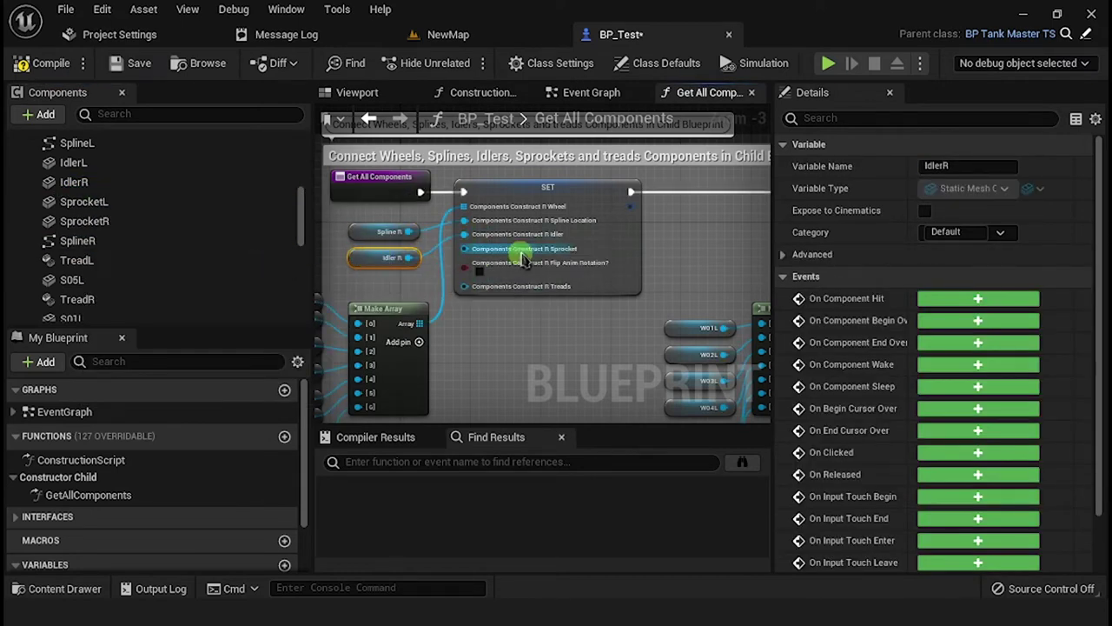
Connect SprocketR to Components Construct R Sprocket and TreadR to Components Construct R Treads on the first SET node.
left_click_drag(96, 221, 464, 248)
left_click_drag(360, 293, 554, 293)
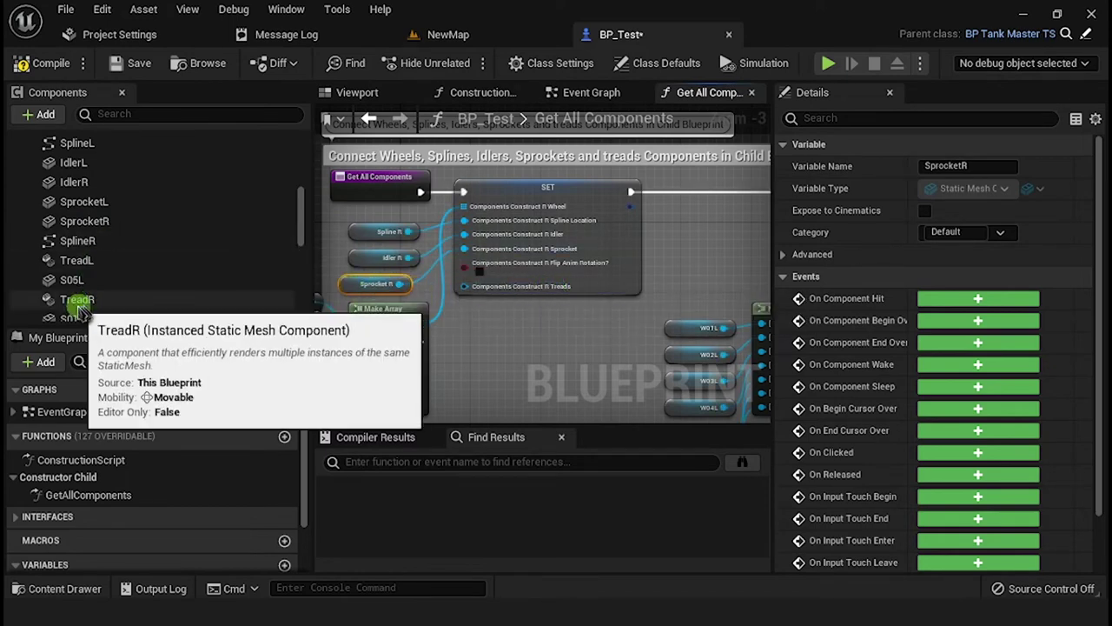
left_click_drag(70, 299, 86, 304)
left_click_drag(460, 330, 465, 286)
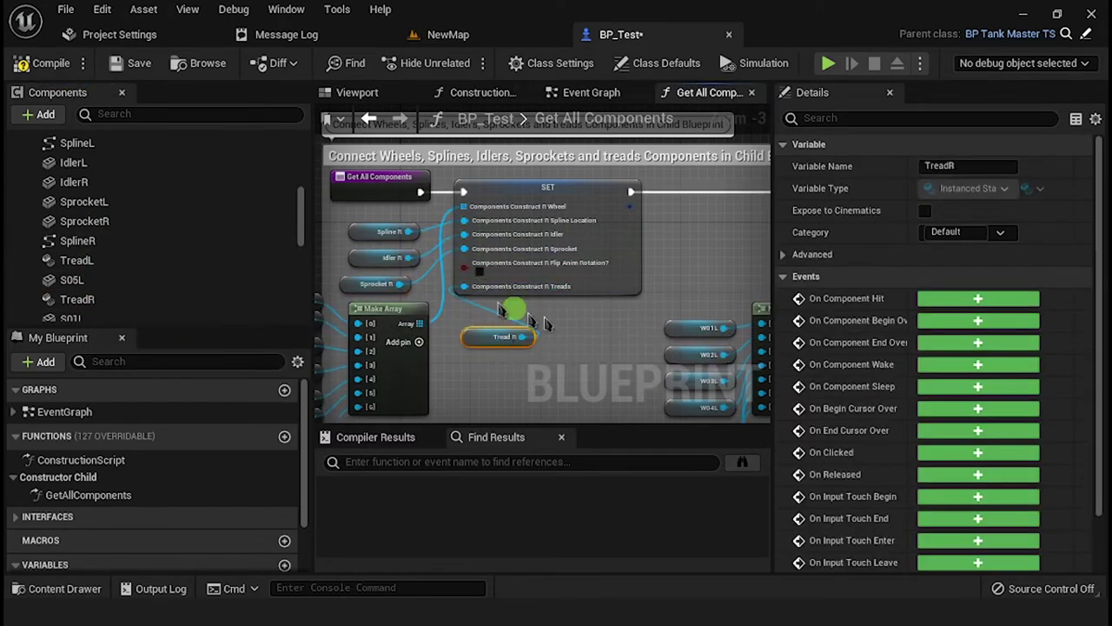
left_click(574, 315)
Connect a SplineL reference to Components Construct L Spline Location on the second SET node.
scroll(579, 304, "down", 3)
right_click_drag(596, 321, 457, 302)
scroll(469, 305, "up", 6)
right_click_drag(639, 278, 519, 222)
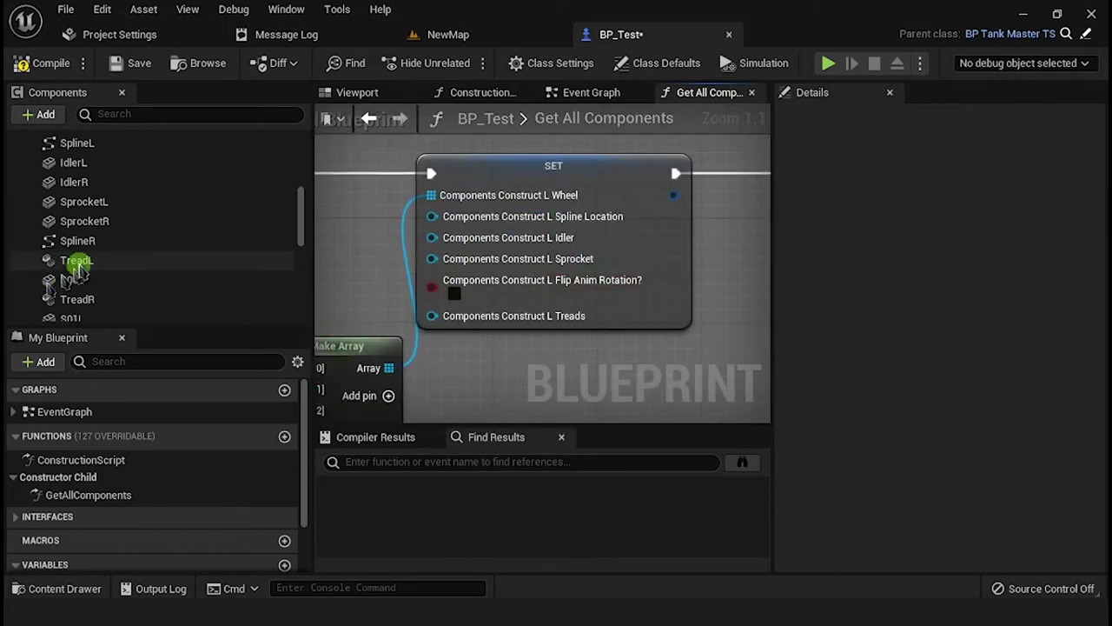
scroll(89, 236, "up", 1)
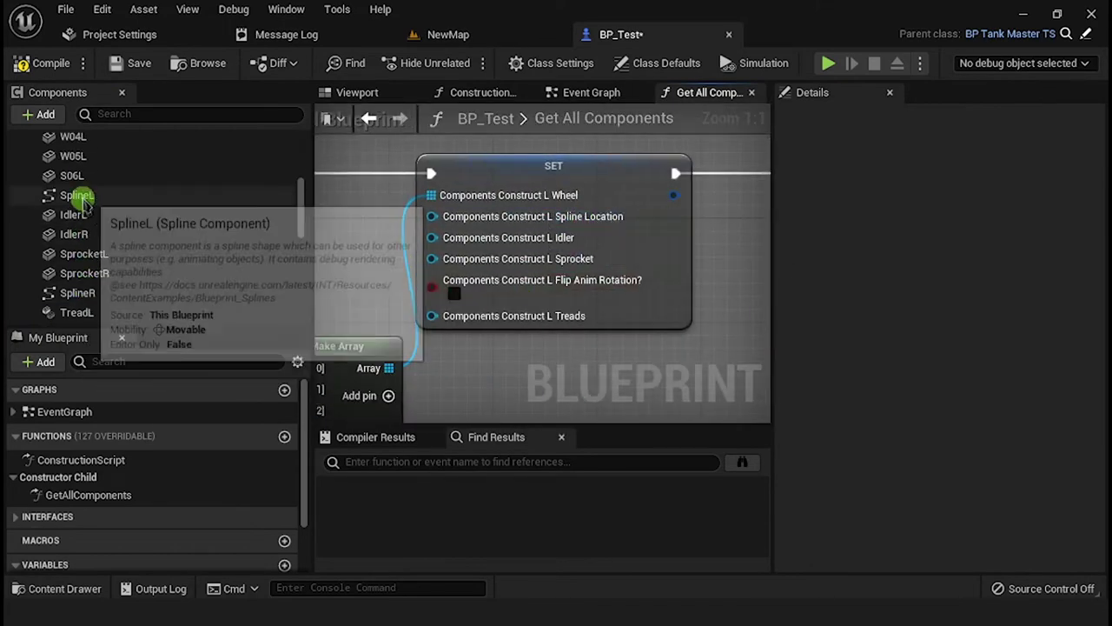
left_click_drag(80, 198, 355, 209)
left_click_drag(491, 219, 487, 217)
scroll(486, 213, "down", 2)
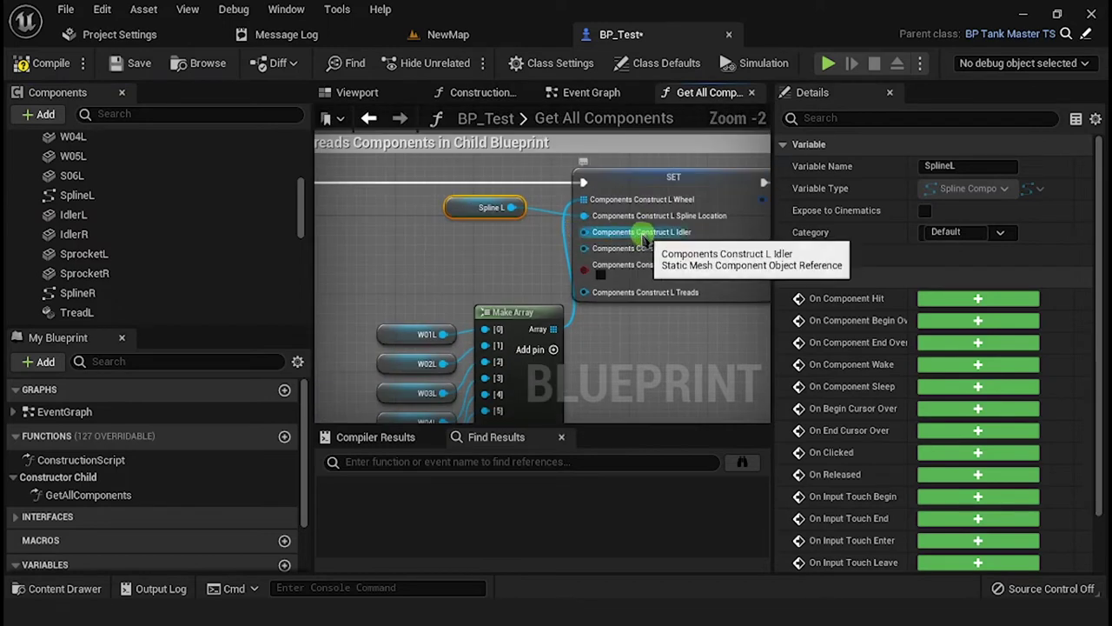
Connect IdlerL, SprocketL and TreadL to the matching Idler, Sprocket and Treads inputs of the Components Construct L SET node.
left_click_drag(87, 217, 631, 234)
left_click_drag(97, 254, 608, 249)
left_click_drag(87, 311, 587, 292)
left_click(614, 333)
right_click_drag(615, 340, 556, 340)
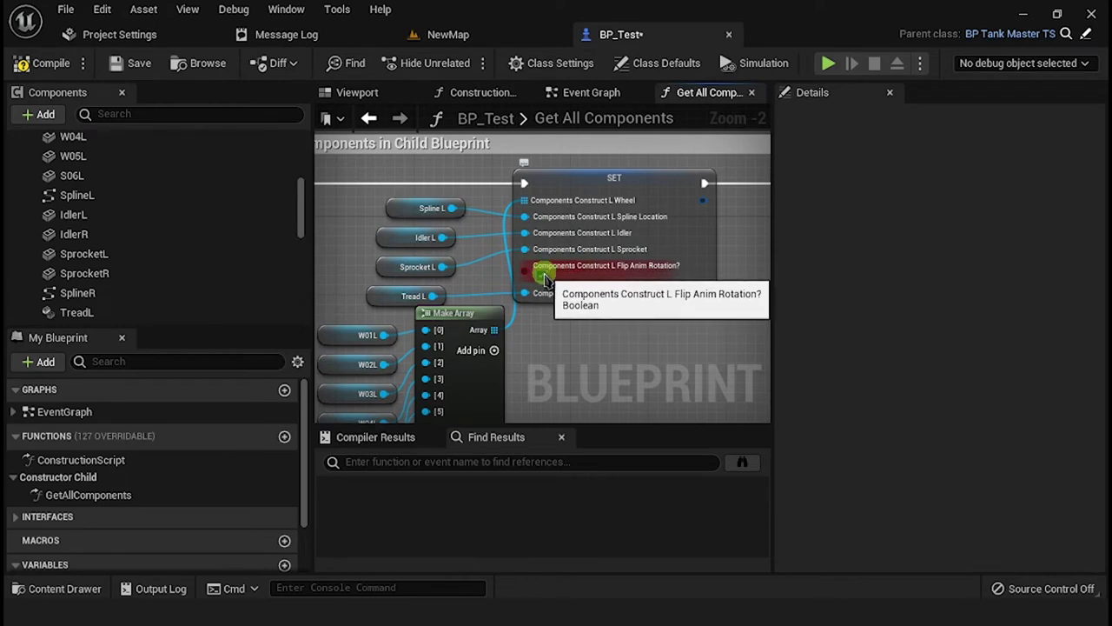
Compile BP_Test with the connected Get All Components function and inspect the tank's wheels and splines in the viewport.
scroll(568, 341, "down", 3)
right_click_drag(428, 348, 470, 319)
scroll(502, 293, "up", 4)
scroll(561, 305, "down", 3)
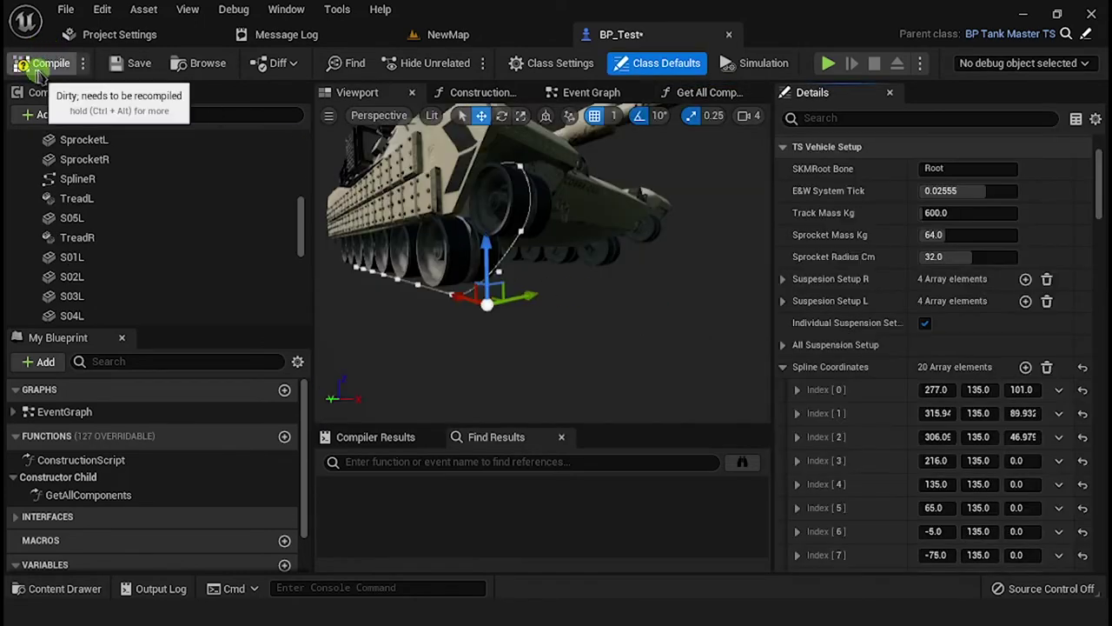
left_click(38, 69)
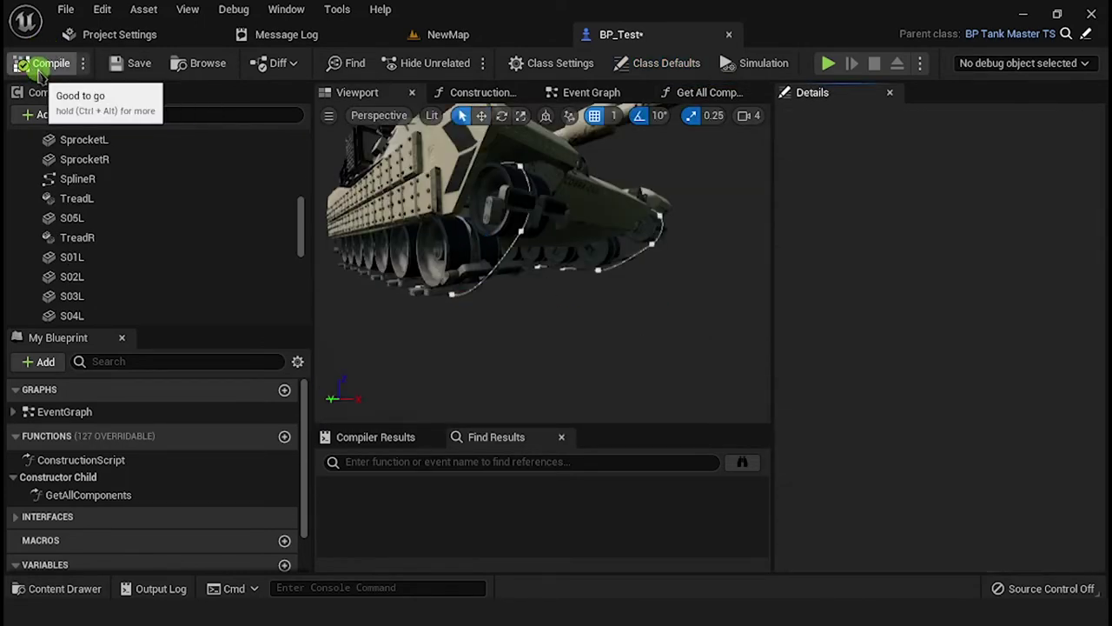
left_click_drag(414, 286, 612, 251)
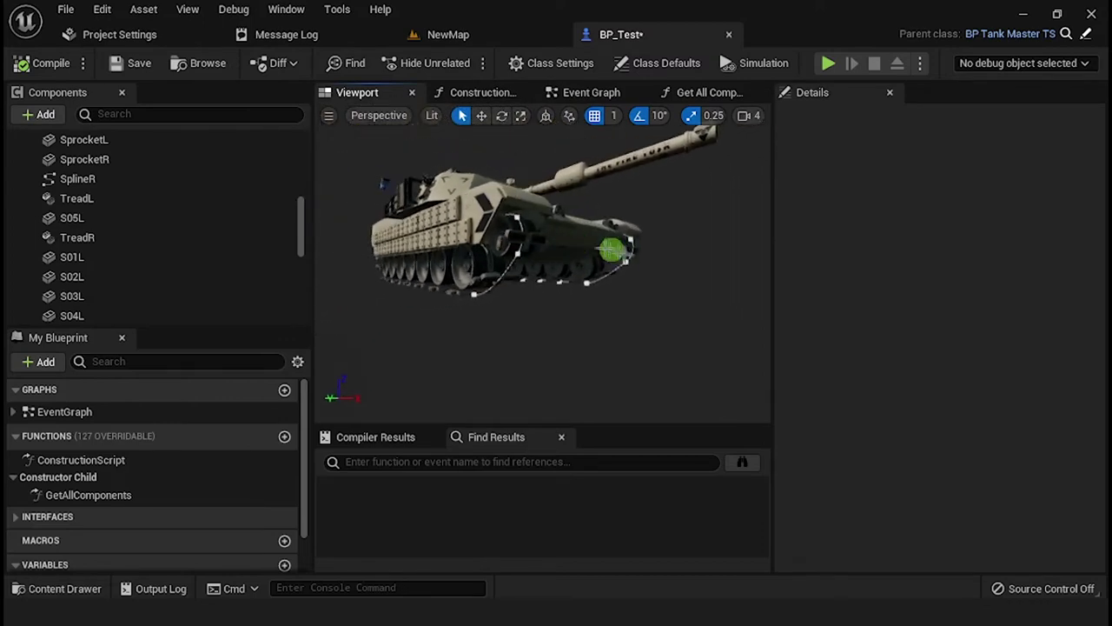
Set Treads on Spline to 70 in the class defaults, check the tracks on the tank, and compile and save BP_Test.
left_click(653, 70)
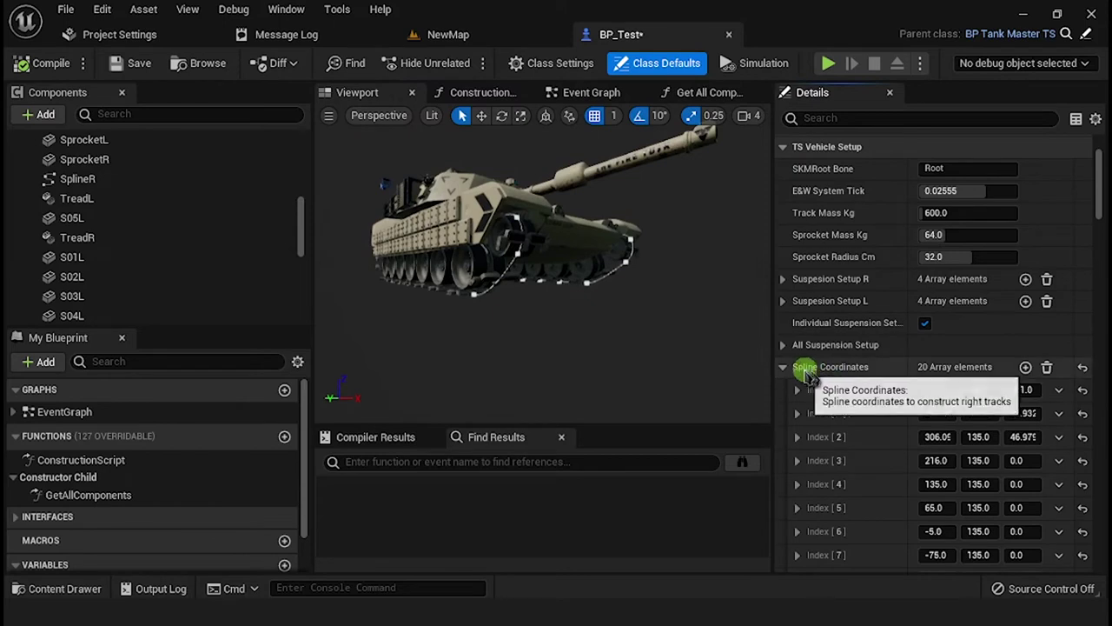
left_click(784, 367)
left_click(785, 390)
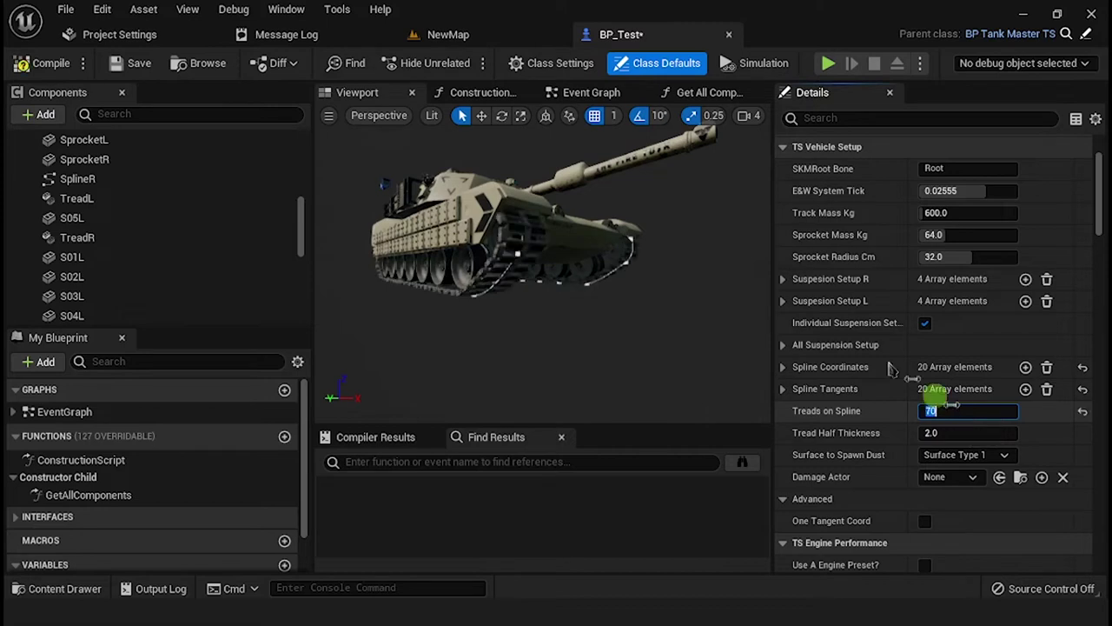
key("Return")
left_click_drag(540, 298, 436, 298, "alt")
right_click_drag(436, 298, 616, 298)
left_click(54, 64)
left_click(134, 66)
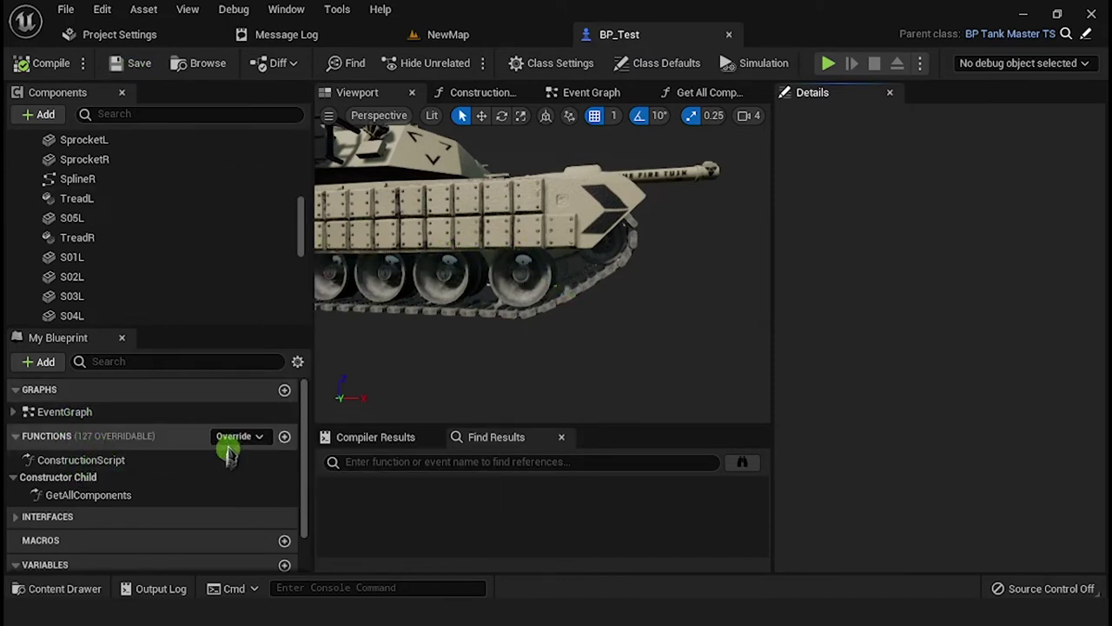
Override the Register Suspension Handles function inherited from BP Tank Master TS.
left_click(234, 436)
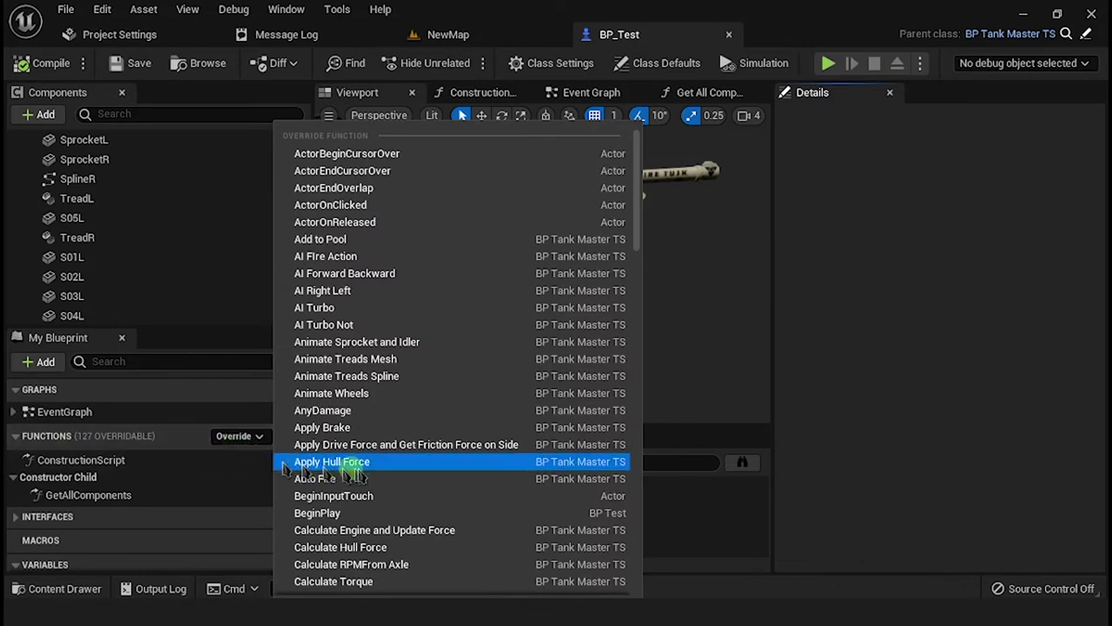
scroll(365, 459, "down", 3)
scroll(375, 477, "down", 13)
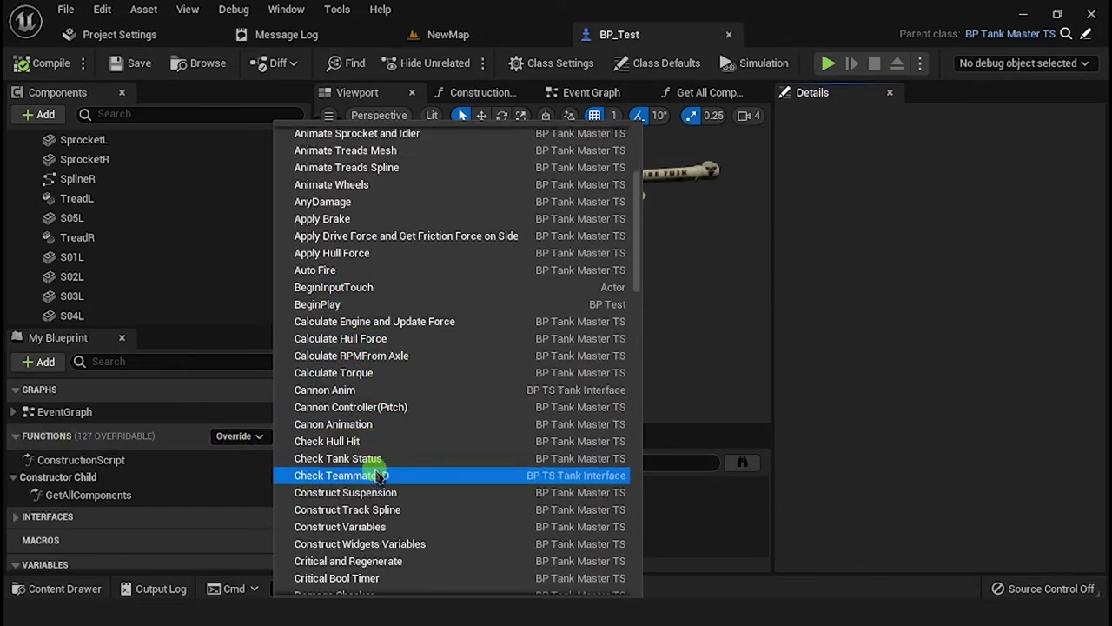
scroll(375, 477, "down", 12)
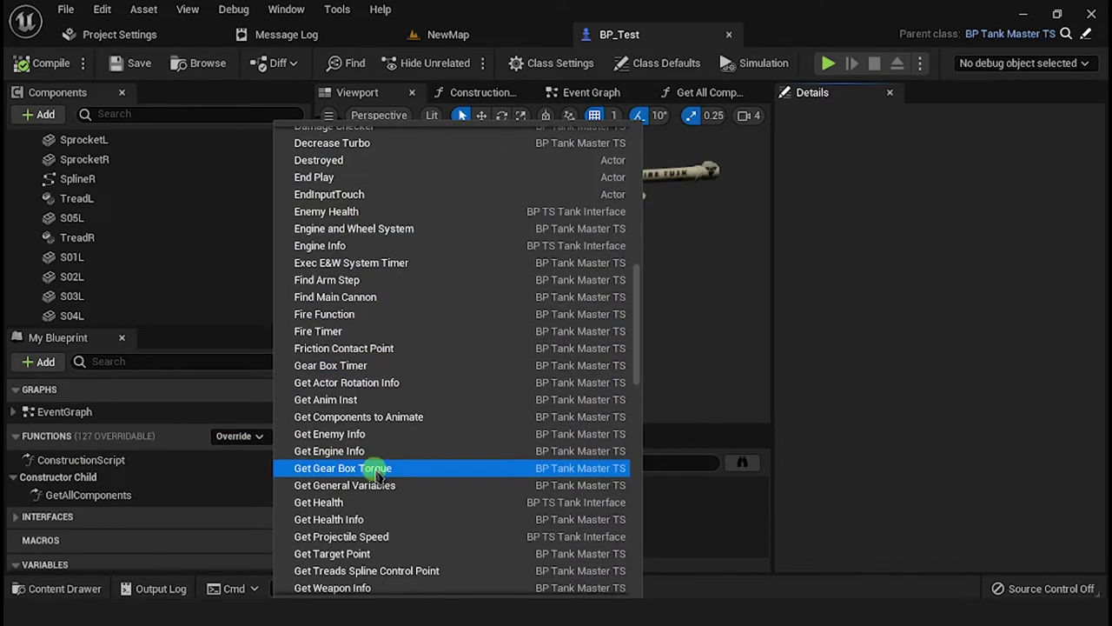
scroll(377, 475, "down", 5)
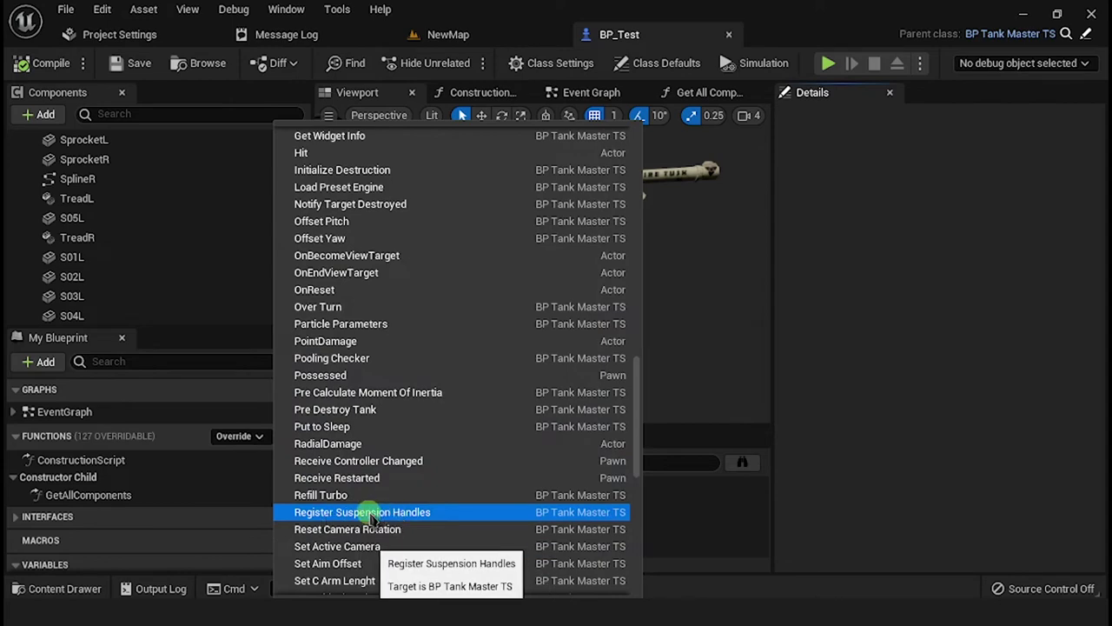
left_click(372, 515)
scroll(429, 355, "down", 3)
left_click_drag(681, 300, 727, 290)
Expand the parent Register Suspension Handles node into its Make Array and SET nodes.
right_click(485, 296)
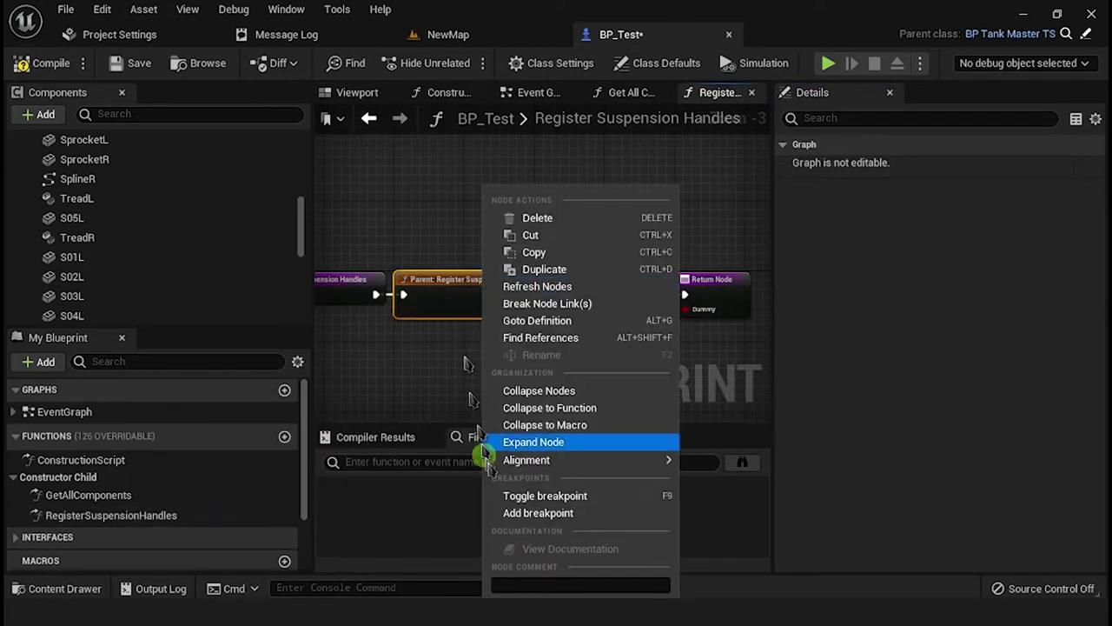
left_click(534, 442)
scroll(424, 313, "up", 1)
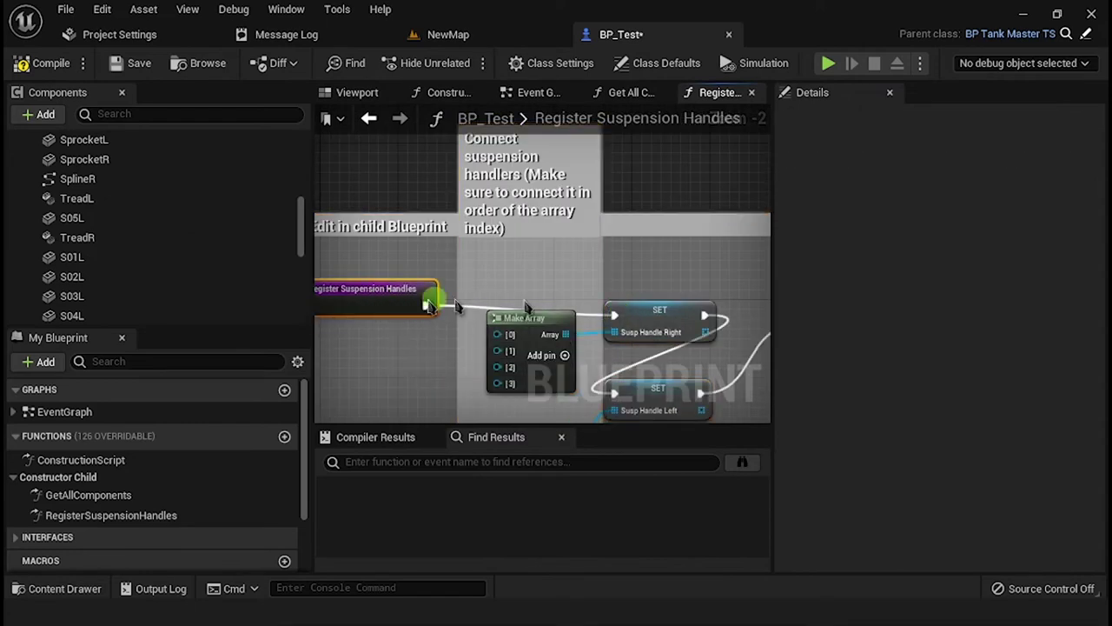
right_click_drag(765, 348, 474, 304)
left_click(460, 330)
right_click_drag(391, 339, 503, 337)
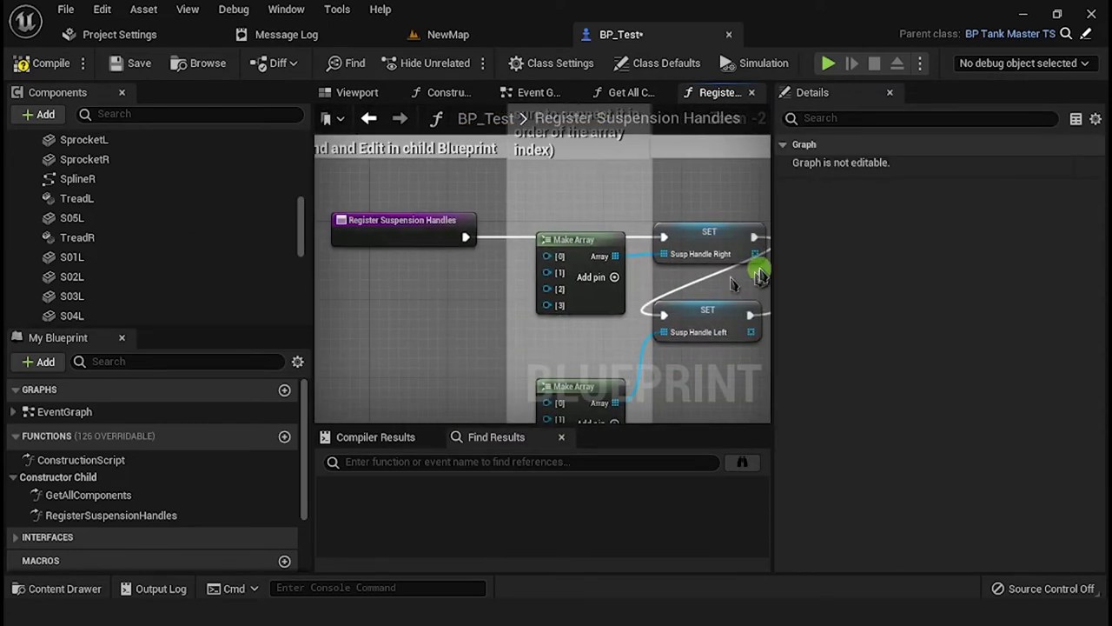
Add references to S01R through S07R and connect S01R to S04R to inputs 0 to 3 of the Susp Handle Right array.
scroll(99, 252, "up", 5)
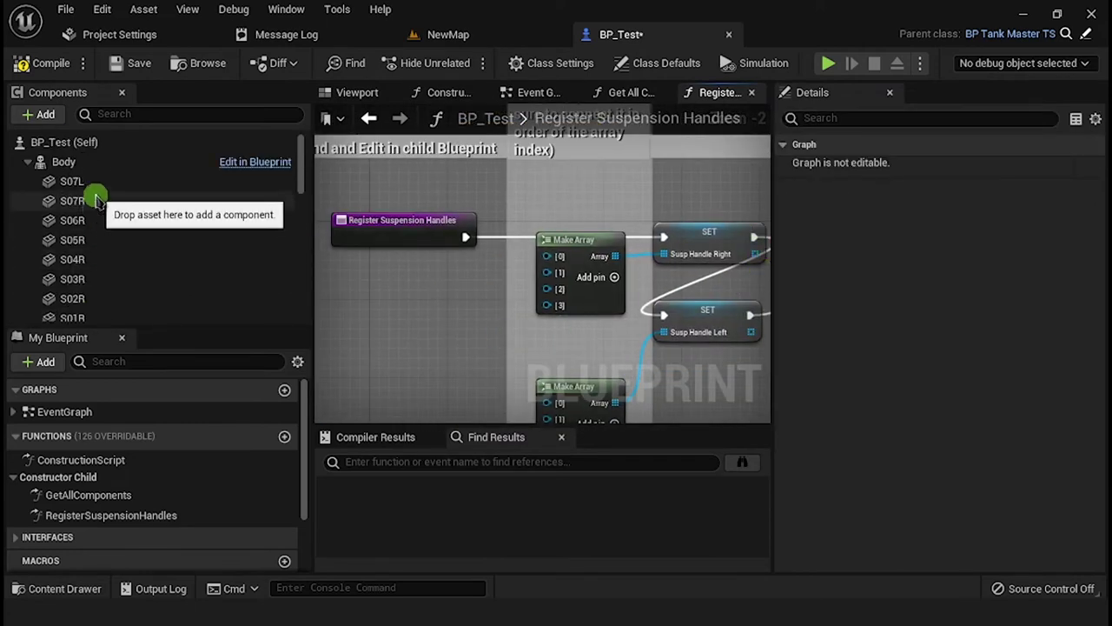
left_click_drag(98, 200, 379, 274)
right_click_drag(456, 276, 499, 179)
left_click_drag(488, 184, 594, 221)
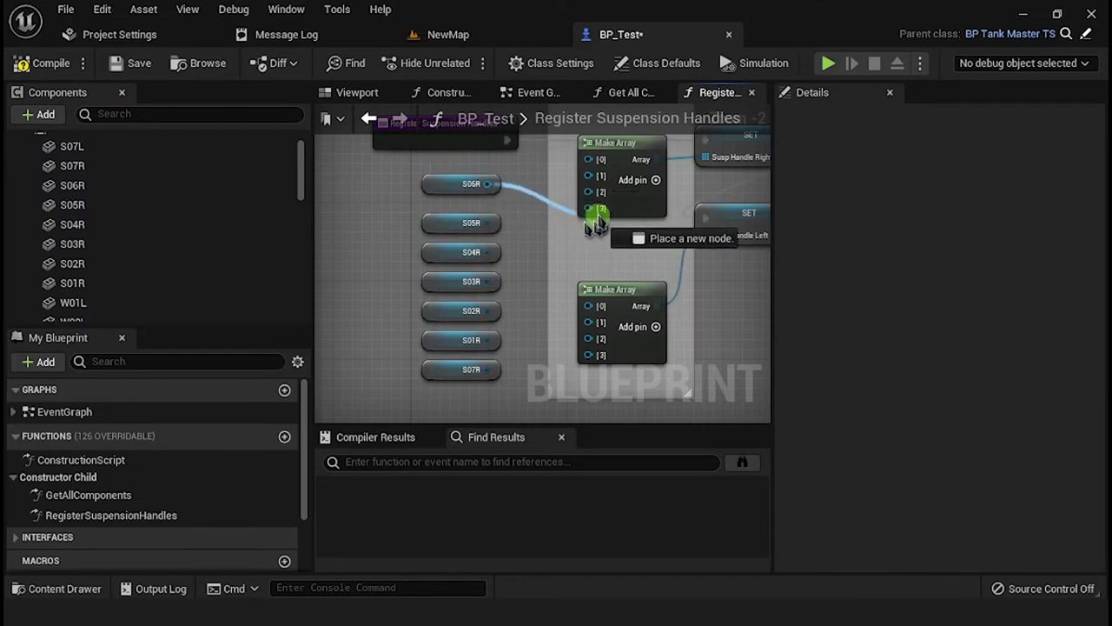
left_click_drag(469, 341, 402, 174)
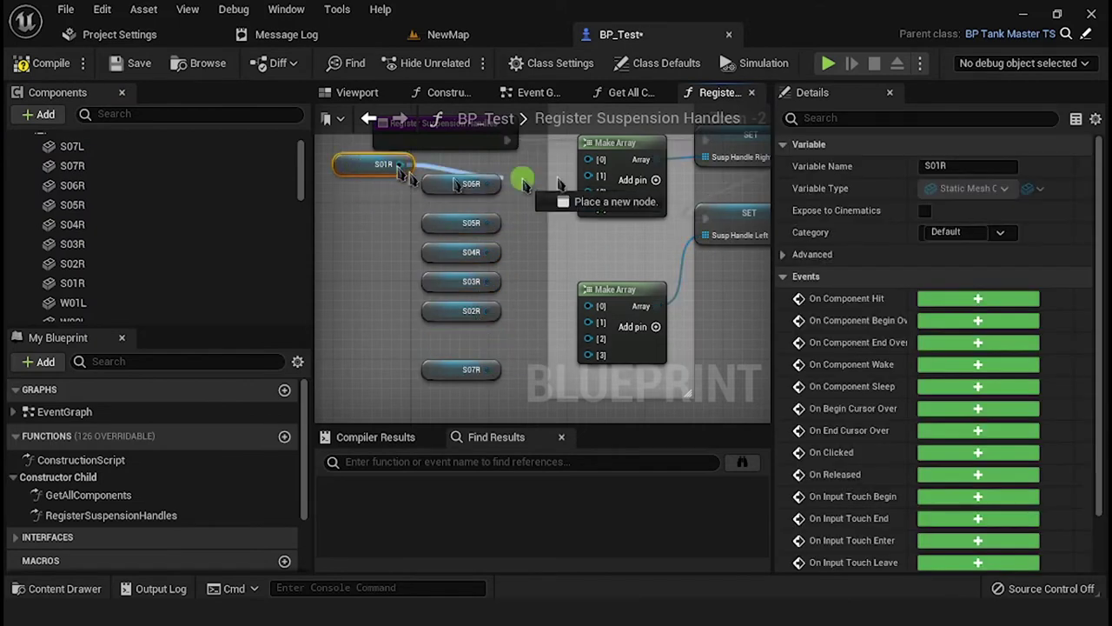
left_click_drag(446, 316, 573, 193)
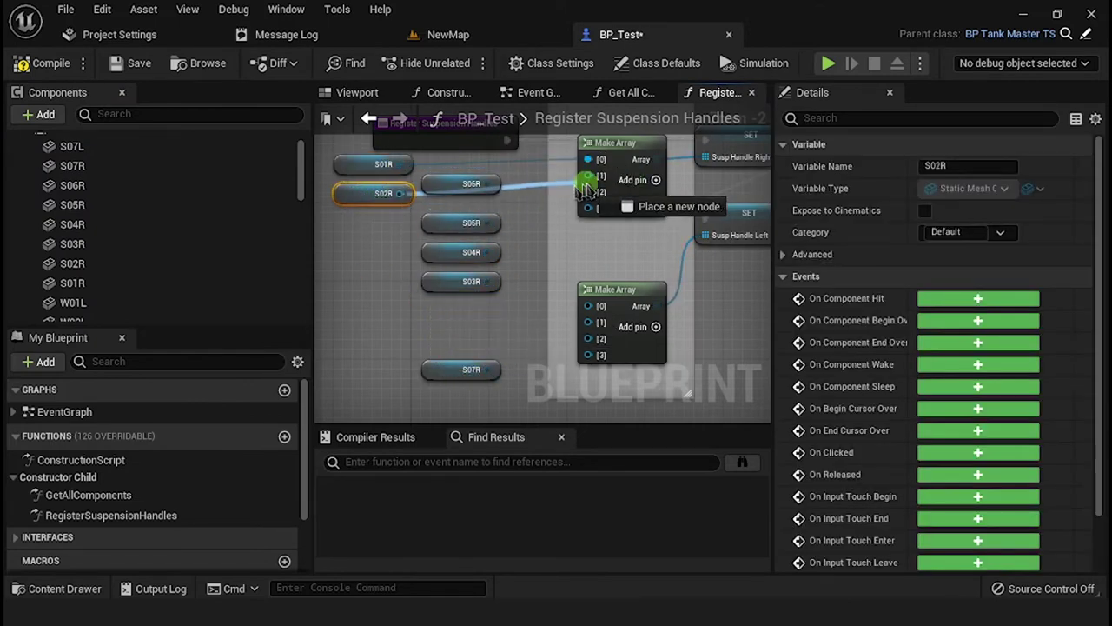
left_click_drag(443, 283, 588, 213)
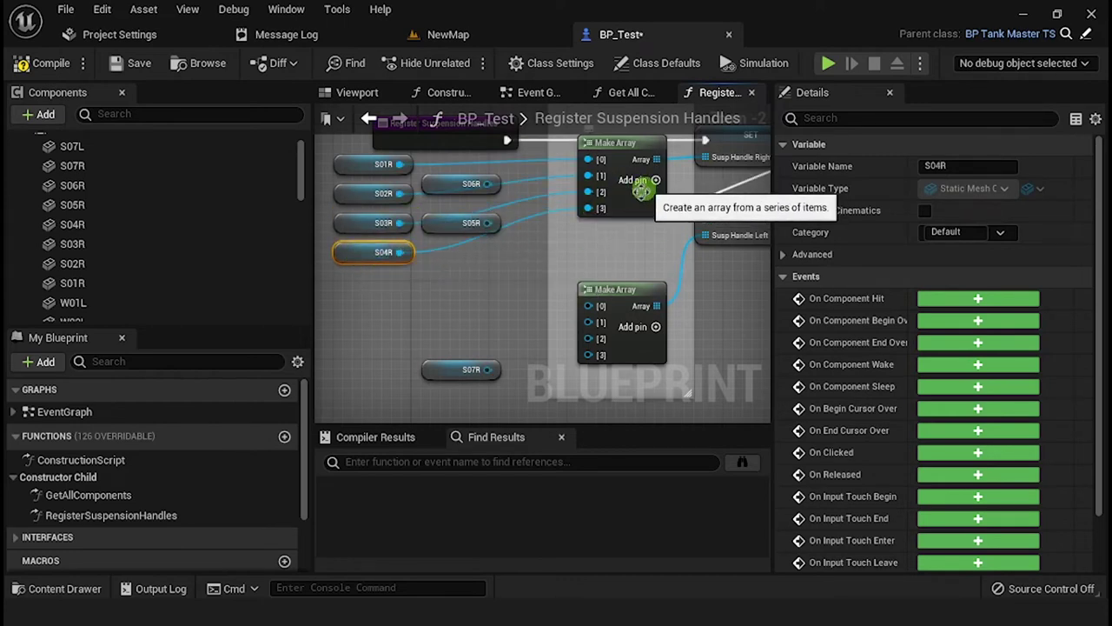
Add three pins to the Susp Handle Right Make Array and connect S05R, S06R and S07R to inputs 4, 5 and 6.
left_click(654, 183)
left_click(653, 183)
left_click_drag(454, 222, 366, 281)
left_click_drag(400, 281, 588, 224)
left_click_drag(455, 183, 588, 241)
left_click_drag(487, 369, 588, 257)
left_click_drag(441, 372, 353, 342)
left_click(694, 276)
right_click_drag(695, 276, 588, 339)
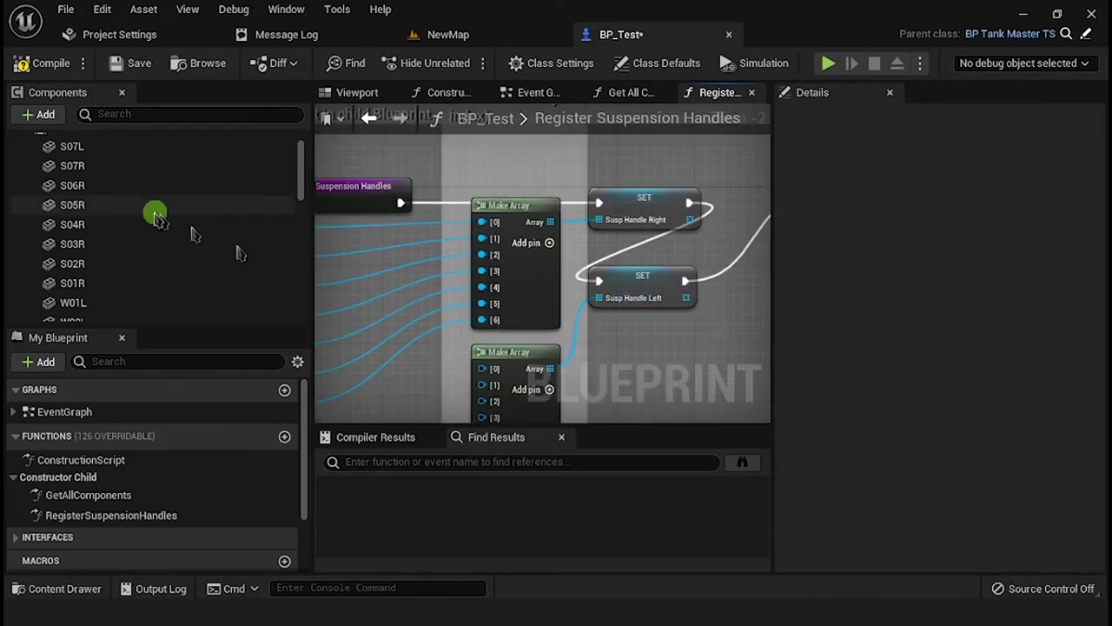
Place references to the S01L through S07L components in the graph near the Susp Handle Left Make Array.
scroll(100, 218, "down", 10)
left_click(99, 237)
left_click(95, 181, "shift")
left_click_drag(95, 182, 596, 211)
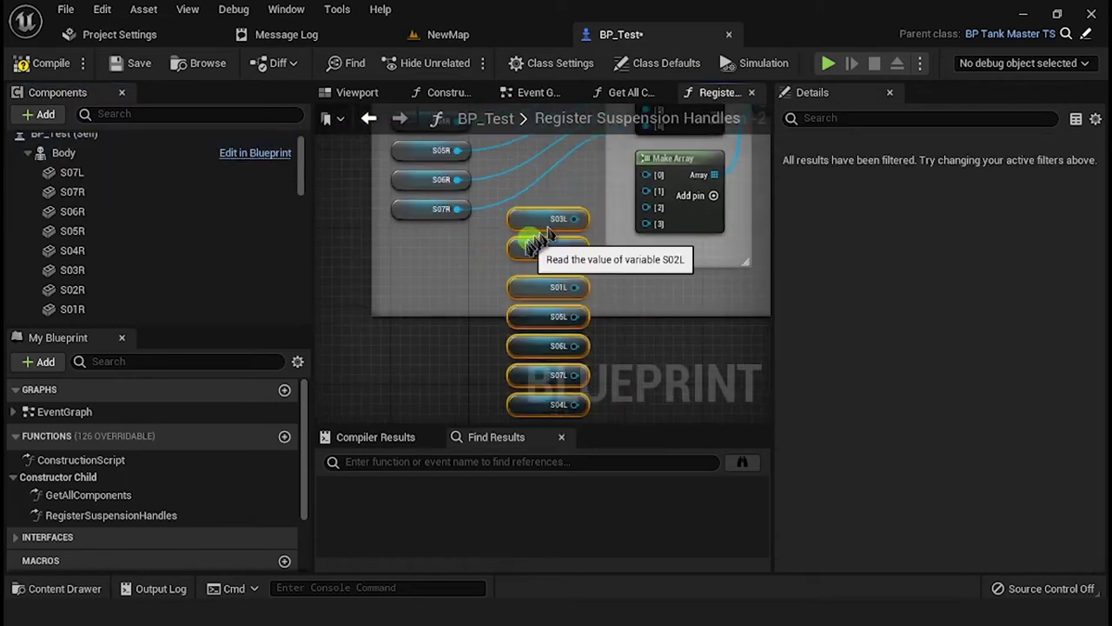
left_click(454, 258)
Extend the Susp Handle Left Make Array to seven inputs and connect S01L through S07L to them in index order.
left_click_drag(547, 239, 459, 316)
left_click_drag(487, 316, 645, 208)
right_click_drag(563, 344, 584, 274)
right_click_drag(668, 153, 655, 172)
triple_click(708, 143)
left_click_drag(549, 286, 460, 327)
left_click_drag(493, 323, 652, 188)
left_click_drag(582, 312, 653, 204)
left_click(525, 315)
left_click_drag(581, 343, 653, 220)
left_click_drag(627, 287, 455, 382)
left_click(600, 348)
scroll(600, 347, "down", 3)
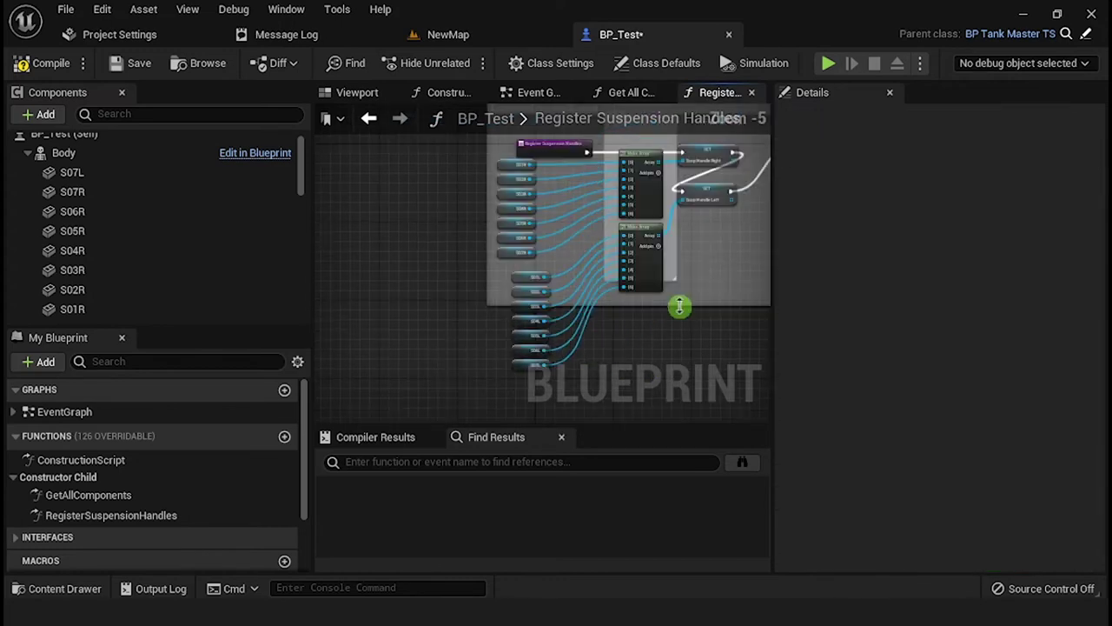
right_click_drag(599, 347, 546, 386)
In the class defaults, add elements to Suspesion Setup R and Suspesion Setup L until each array holds seven.
left_click(658, 63)
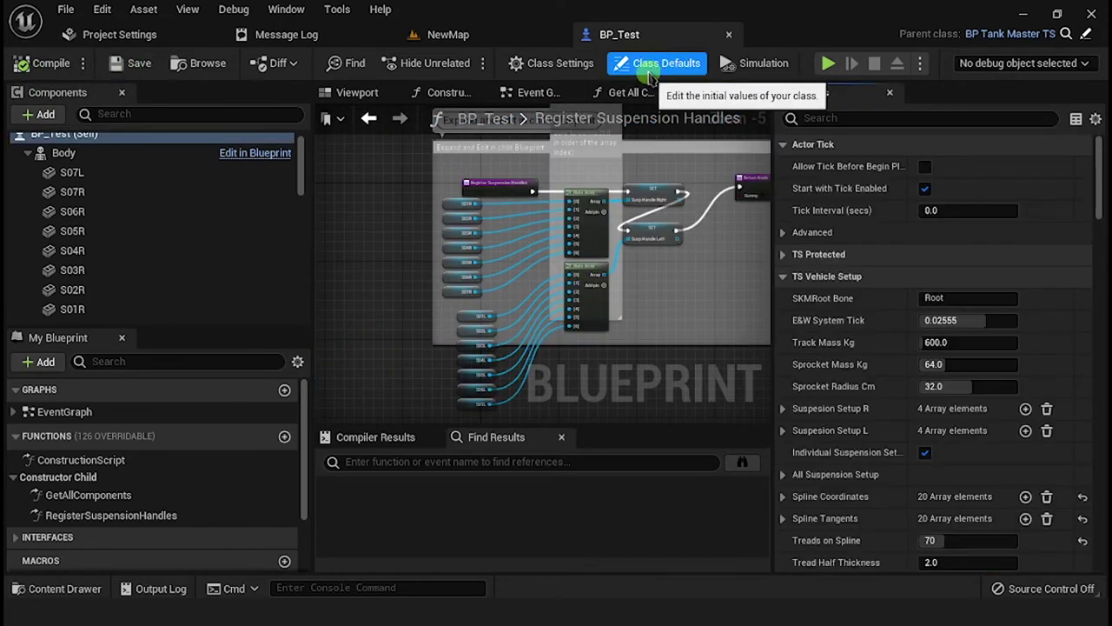
scroll(825, 360, "down", 2)
scroll(883, 294, "up", 2)
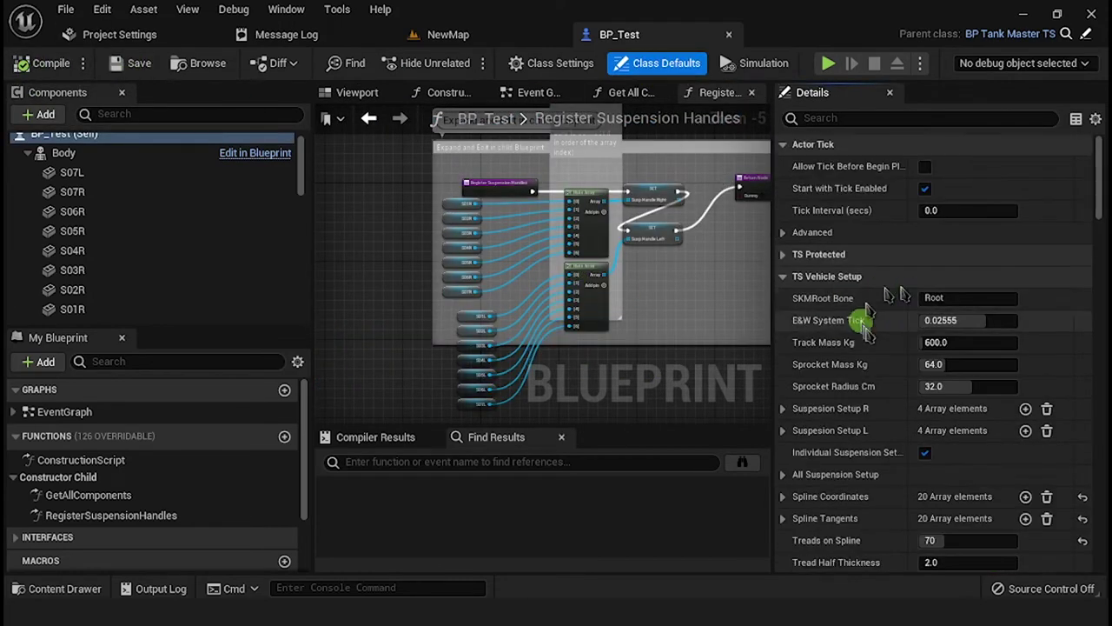
scroll(816, 300, "down", 3)
left_click(1026, 305)
left_click(1026, 305)
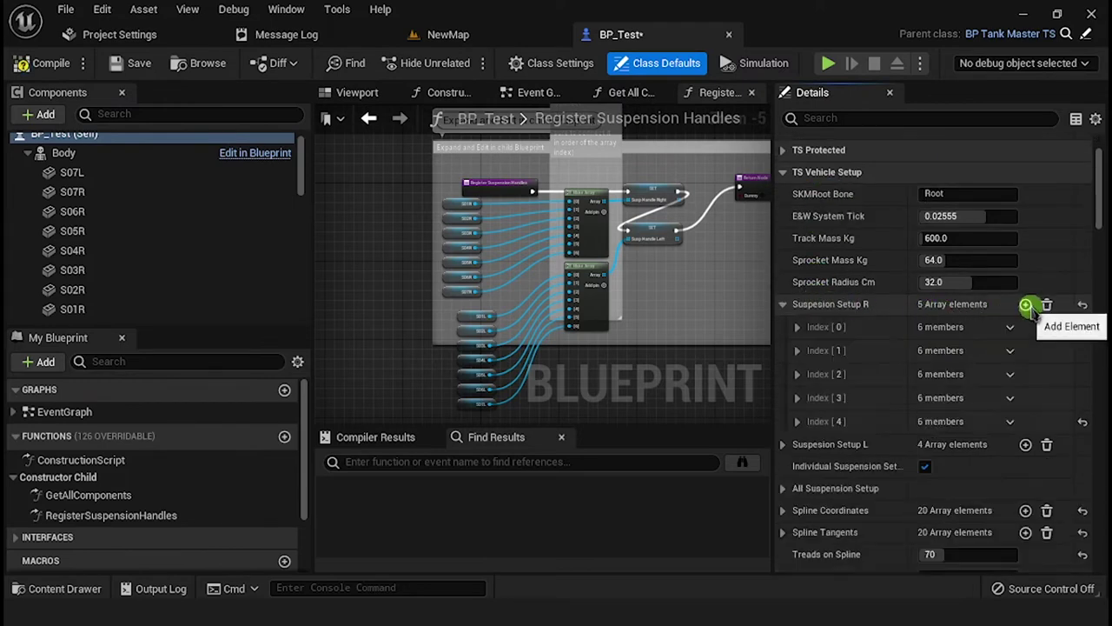
left_click(1026, 305)
scroll(1042, 492, "down", 2)
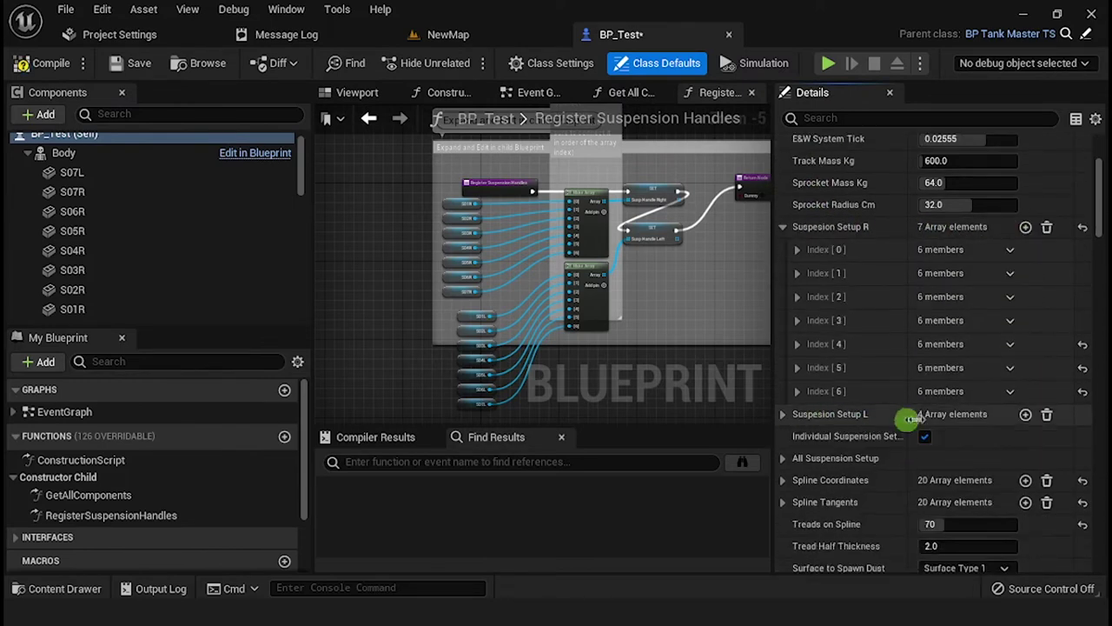
left_click(1025, 415)
left_click(786, 415)
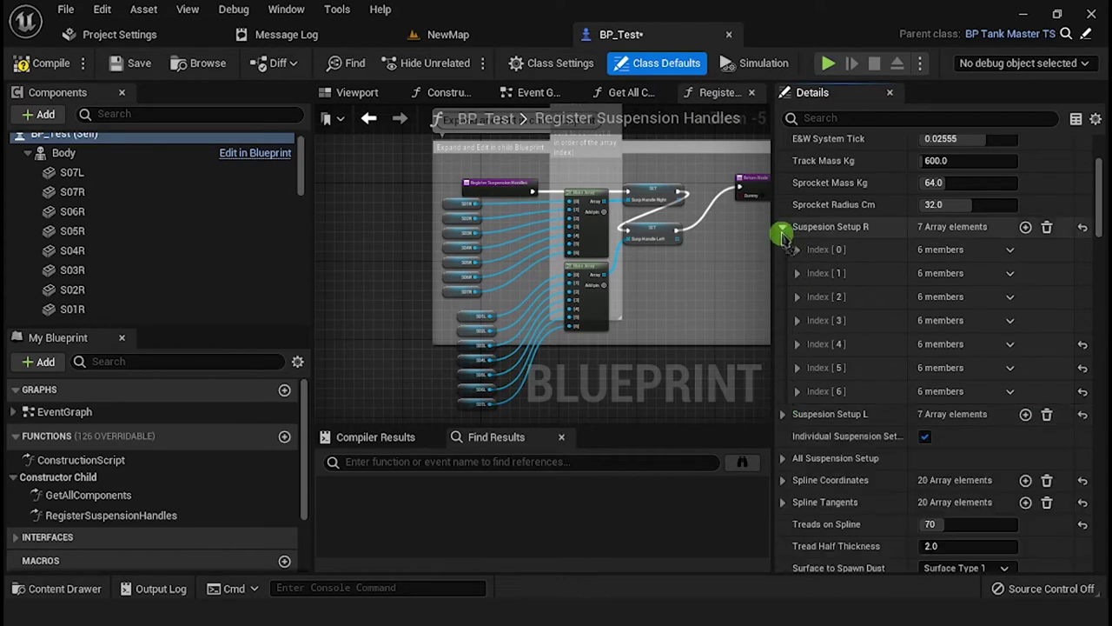
Review the length, collision radius, stiffness and damping parameters of the first Suspesion Setup R element.
left_click(783, 227)
left_click(783, 226)
left_click(796, 249)
scroll(968, 287, "down", 1)
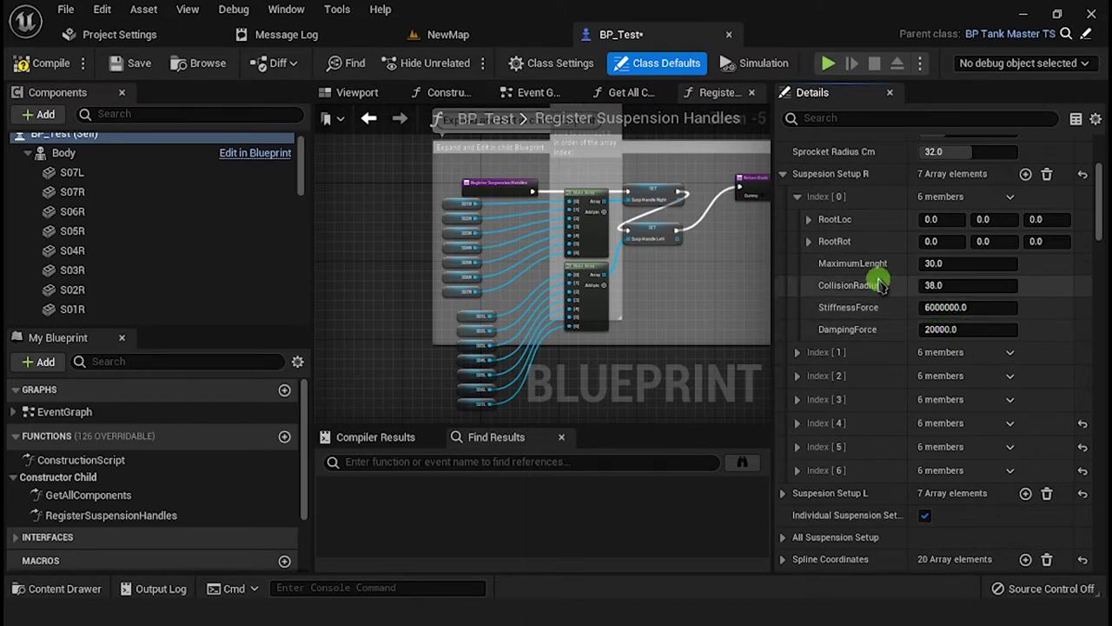
left_click(798, 198)
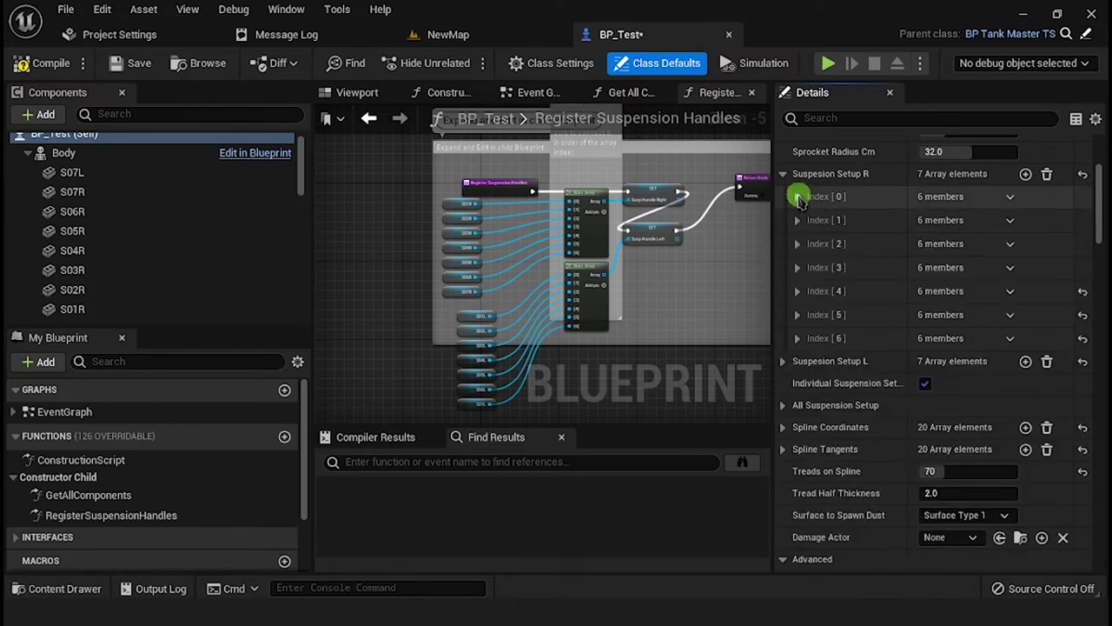
left_click(784, 174)
Disable the individual suspension setup and expand the shared All Suspension Setup parameters.
left_click(924, 218)
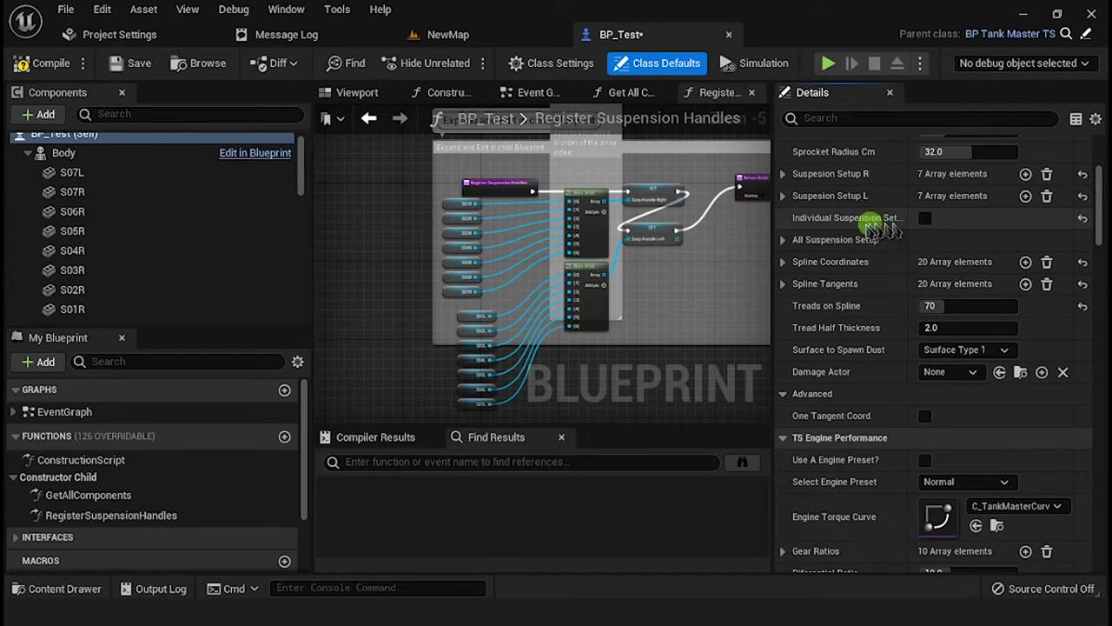
left_click(784, 239)
left_click(988, 348)
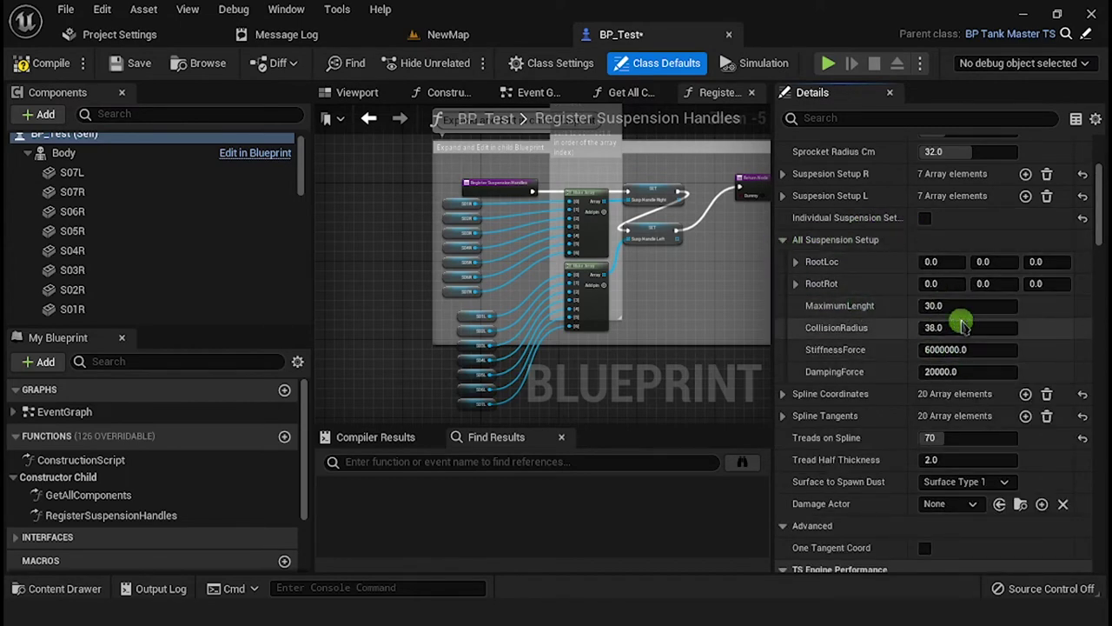
Switch to the NewMap level and clear the Output Log.
left_click(469, 34)
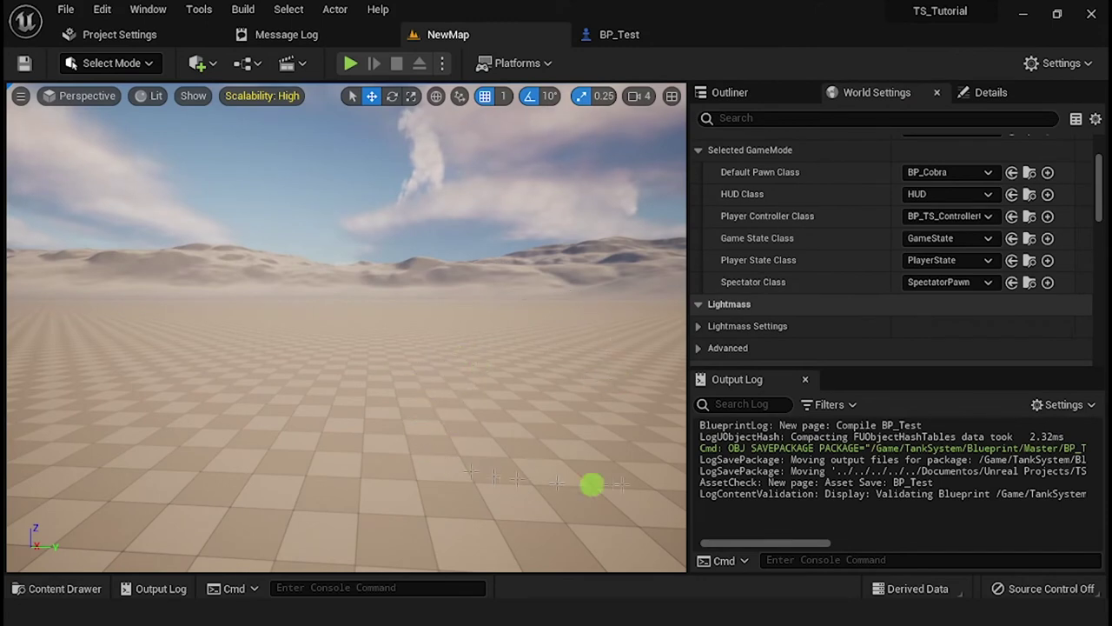
right_click(749, 470)
left_click(810, 294)
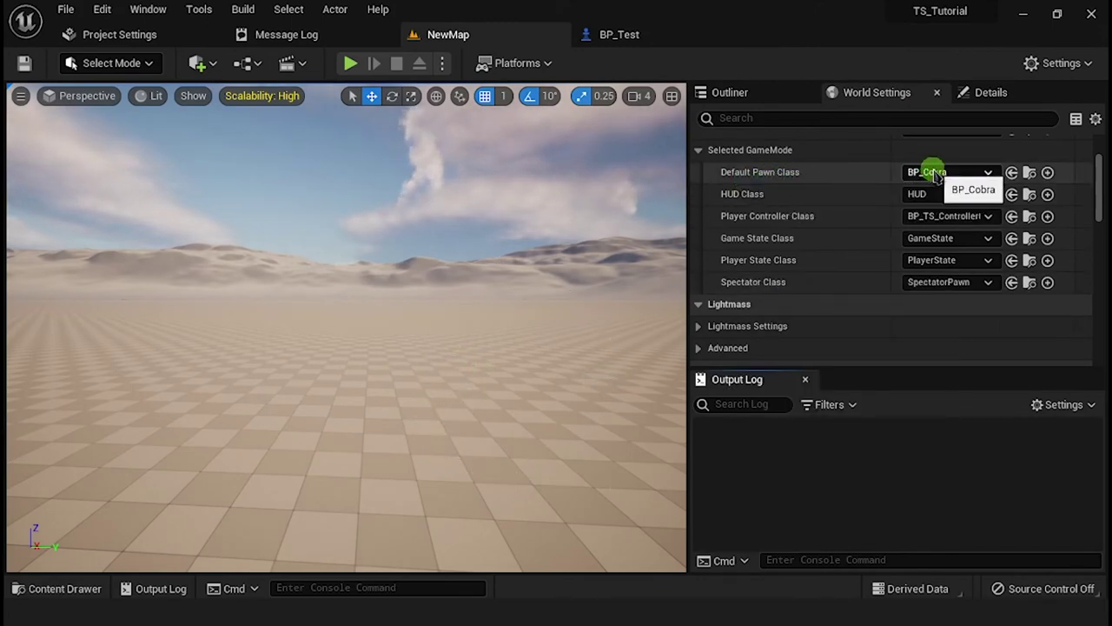
Set the game mode's Default Pawn Class to BP_Test and play the level.
left_click(937, 173)
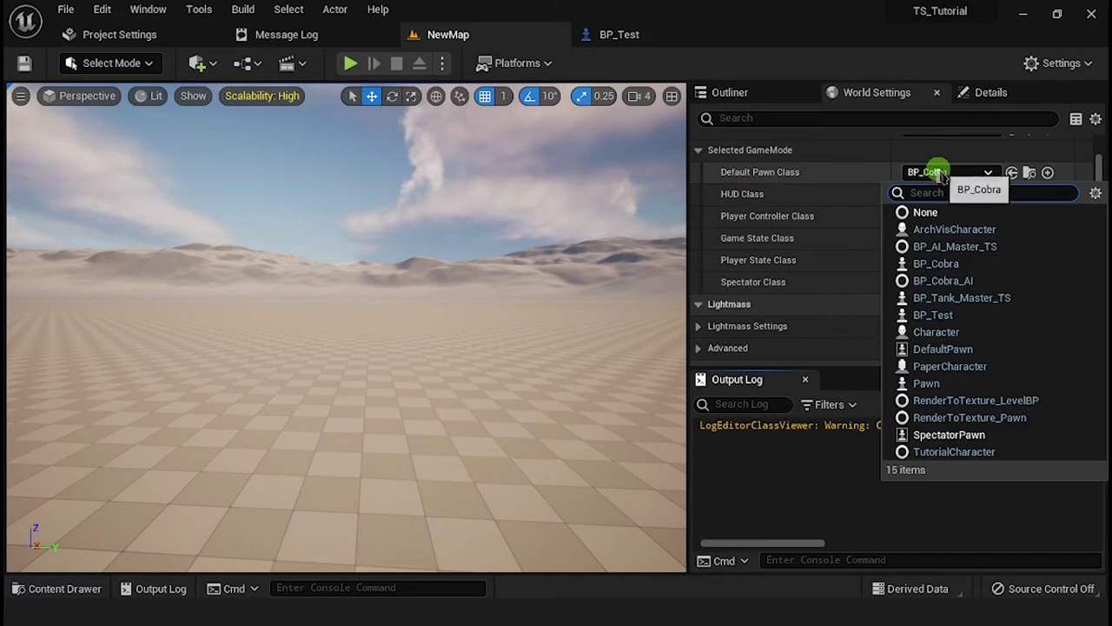
left_click(956, 317)
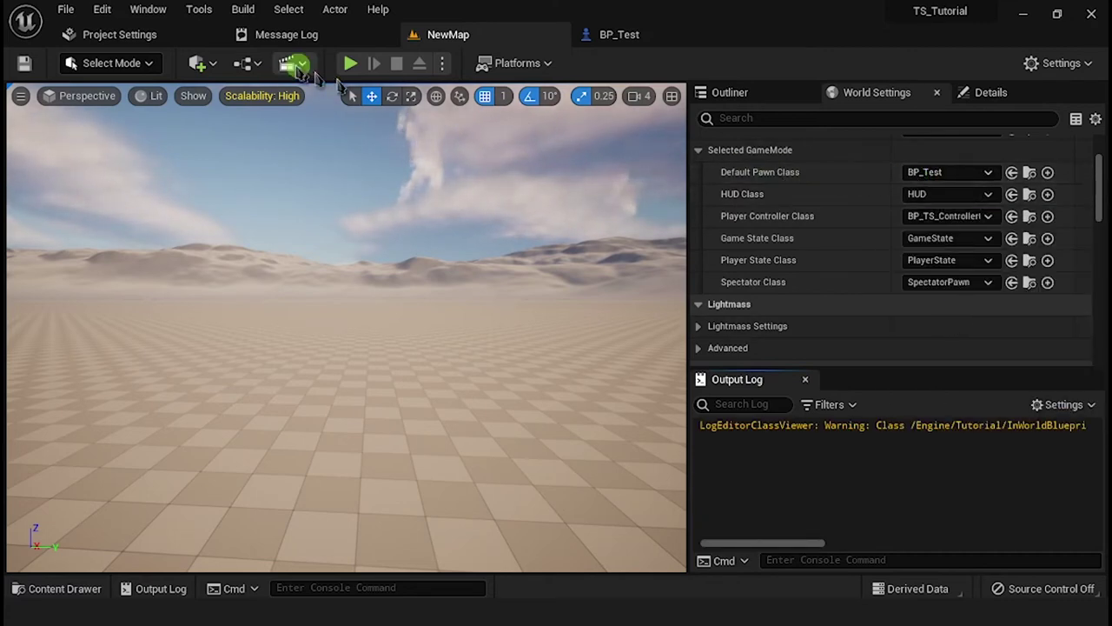
left_click(348, 65)
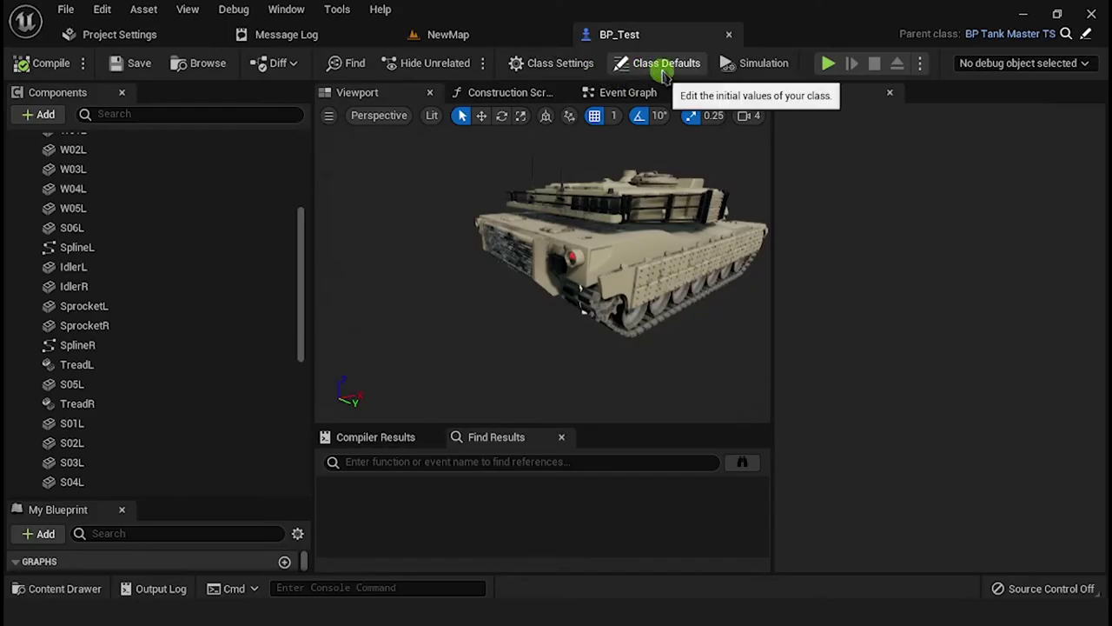
Open the skeleton SK_Cobra_Skeleton used by BP_Test's tank mesh and copy the turret_rot bone's name.
left_click(663, 73)
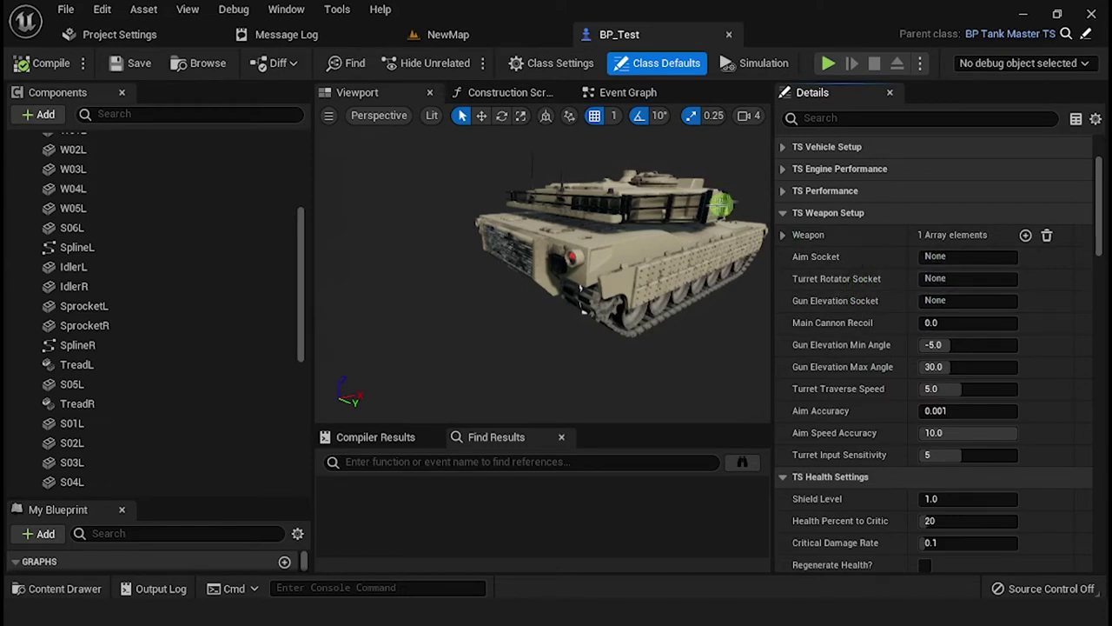
left_click(673, 255)
left_click(995, 366)
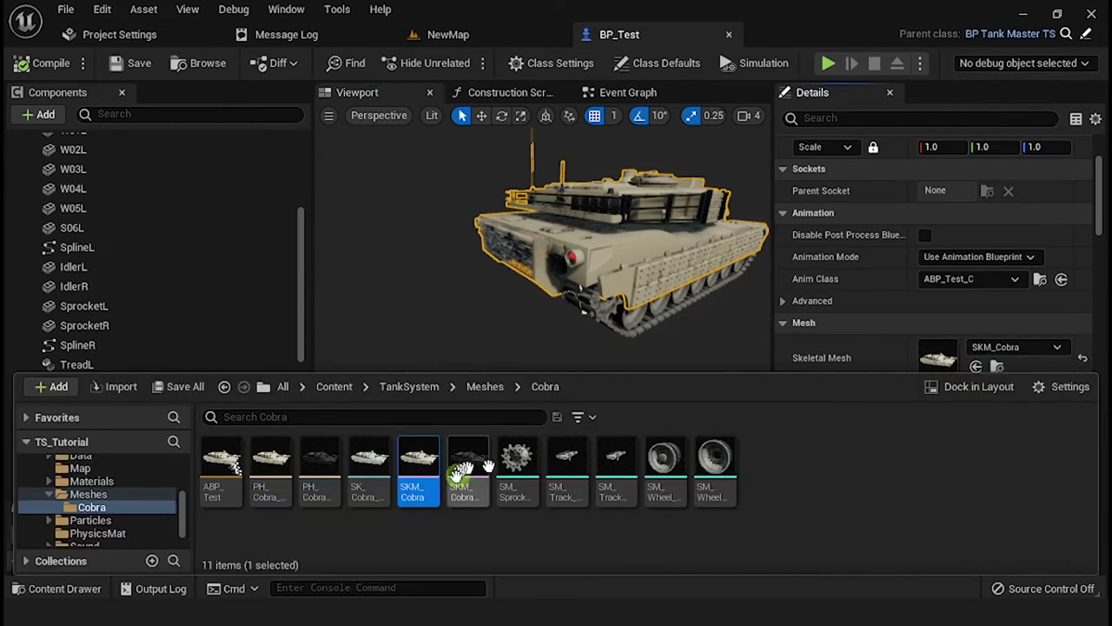
double_click(363, 477)
left_click(87, 274)
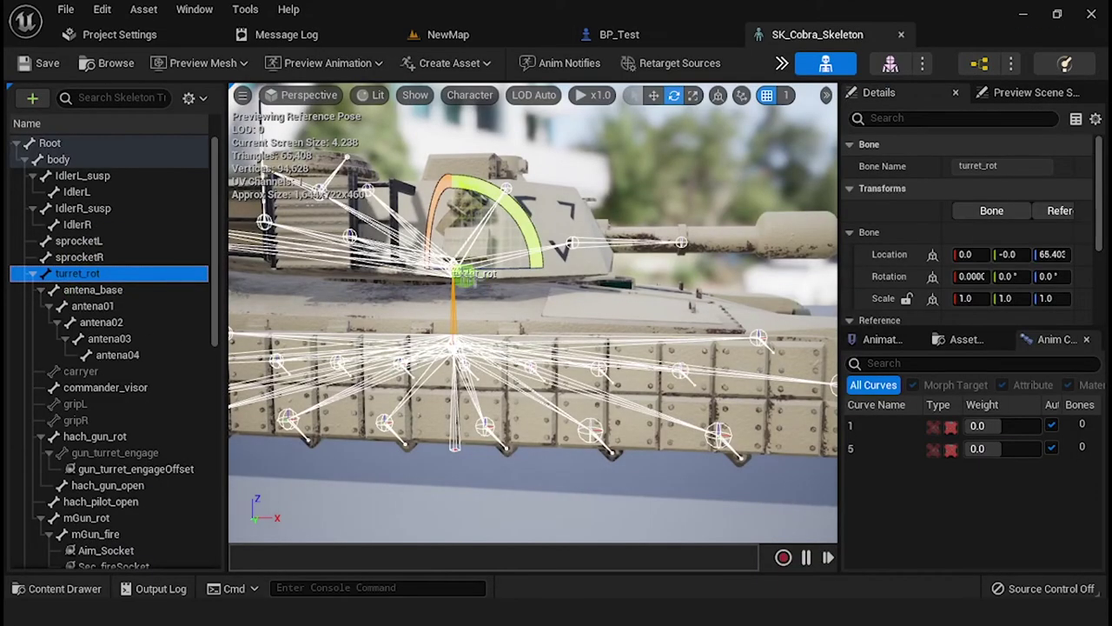
right_click(57, 276)
left_click(173, 308)
Set the Turret Rotator Socket in BP_Test's class defaults to turret_rot.
left_click(665, 28)
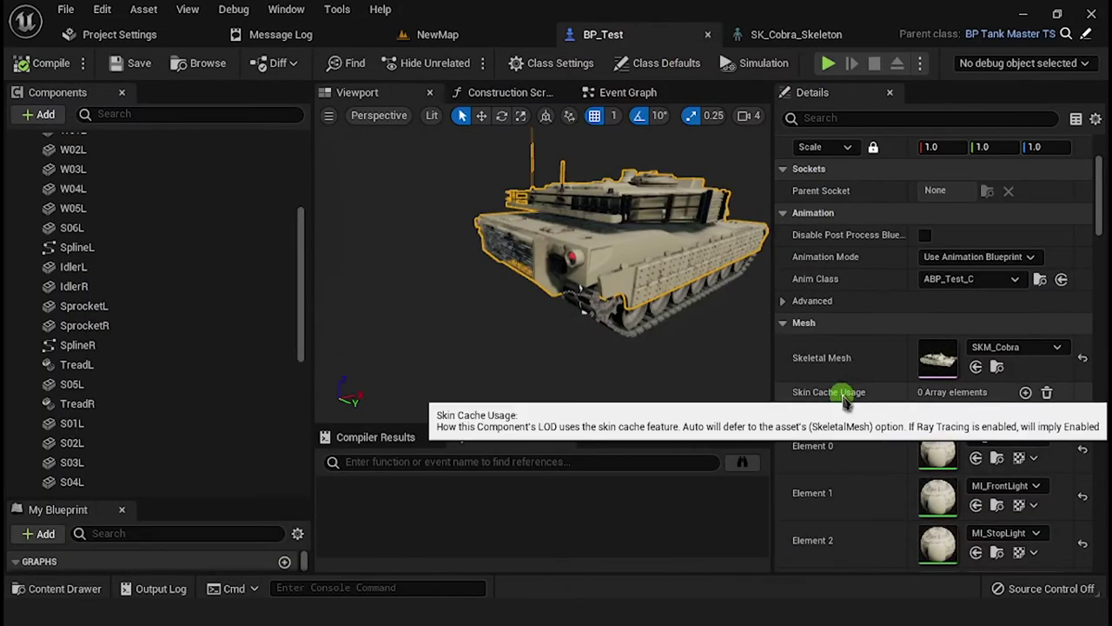
left_click(666, 62)
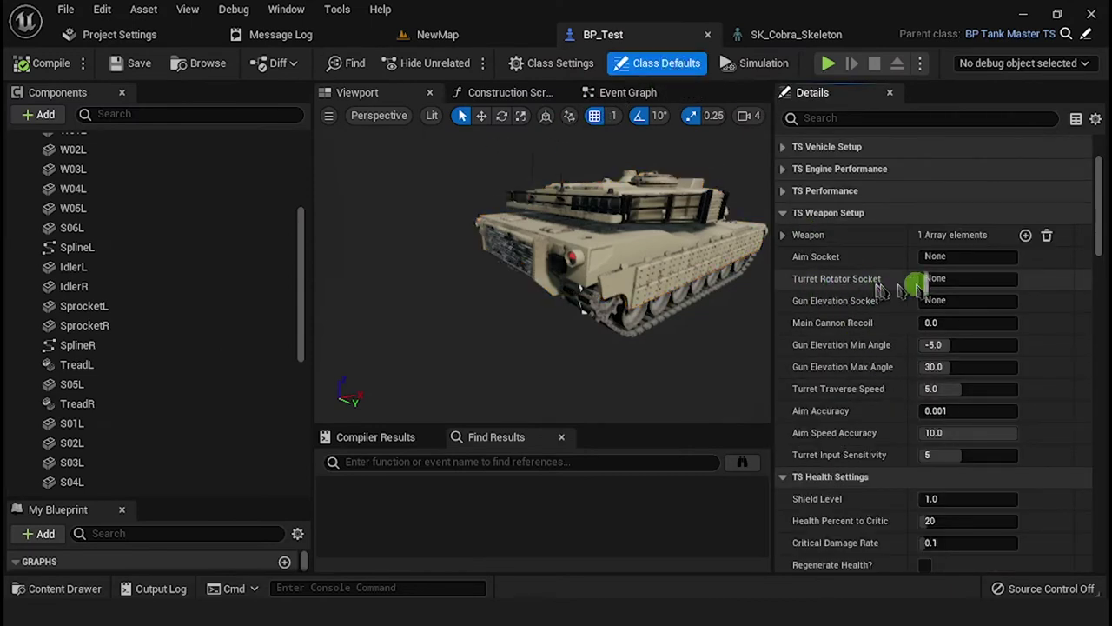
right_click(962, 279)
left_click(999, 363)
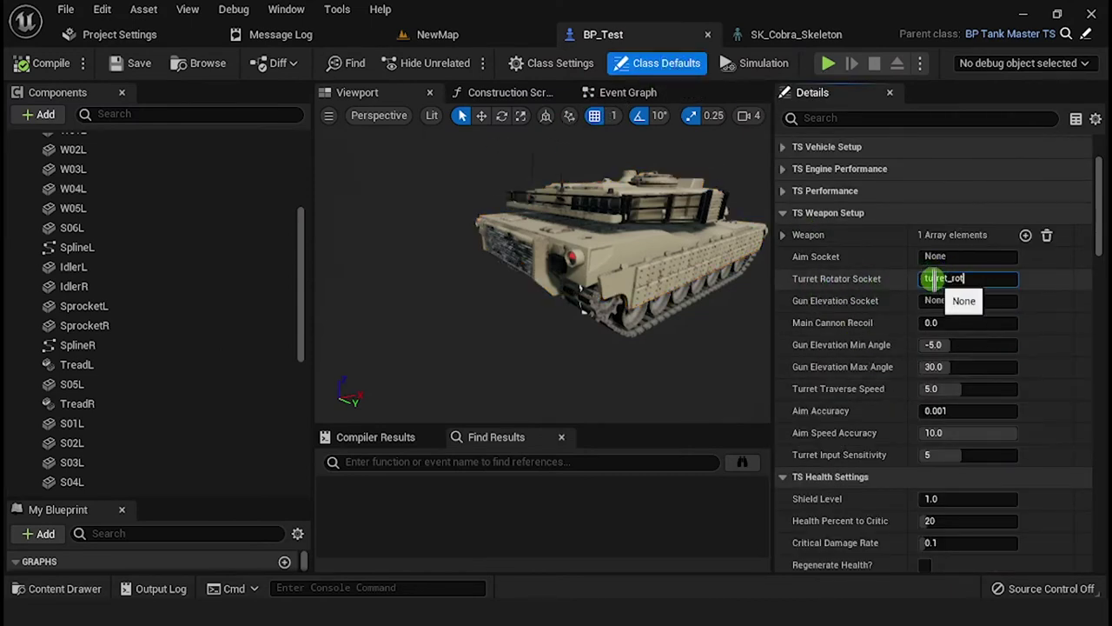
Copy the mGun_rot bone name from the Cobra skeleton and set it as BP_Test's Gun Elevation Socket.
left_click(786, 35)
scroll(120, 522, "down", 1)
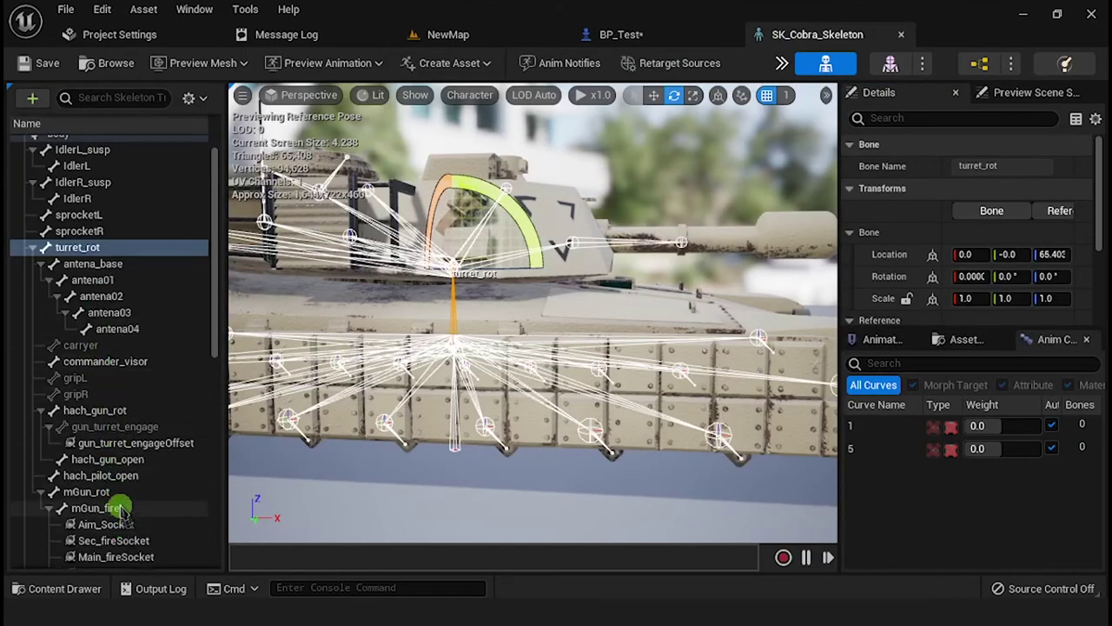
left_click(87, 492)
mouse_move(639, 296)
left_mouse_down()
mouse_move(645, 269)
mouse_move(643, 289)
left_mouse_up()
right_click(100, 494)
left_click(235, 298)
left_click(620, 34)
left_click(963, 301)
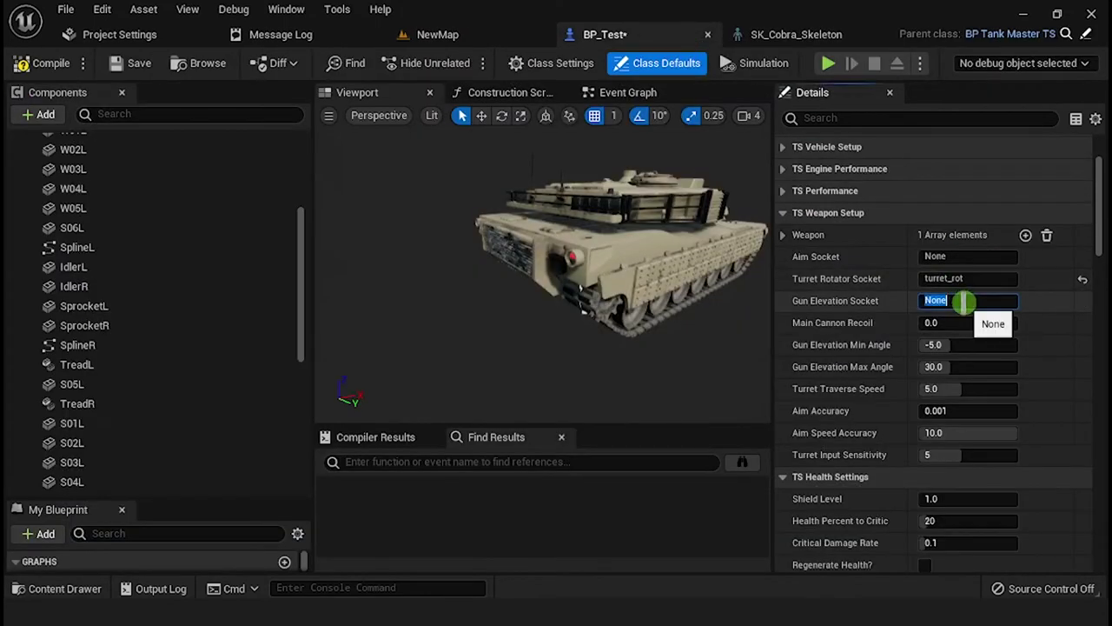
right_click(965, 304)
left_click(1011, 389)
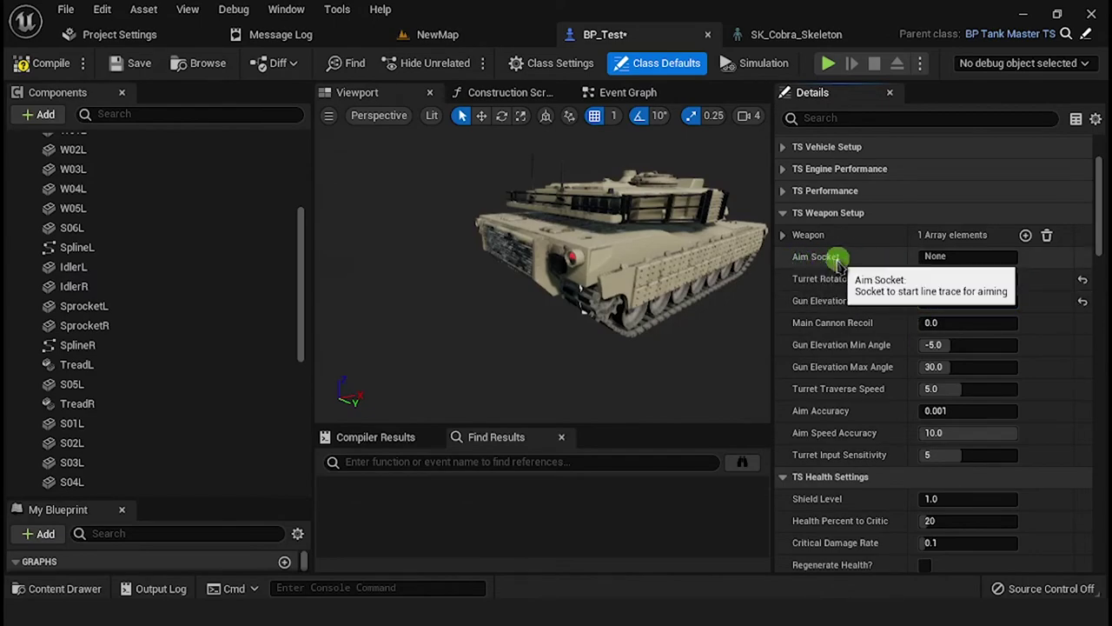
Inspect where Aim_Socket sits at the main gun's muzzle in the Cobra skeleton.
left_click(782, 36)
left_click_drag(665, 324, 645, 388, "alt")
scroll(116, 411, "down", 2)
left_click(105, 472)
right_click_drag(646, 388, 576, 377)
left_click(573, 376)
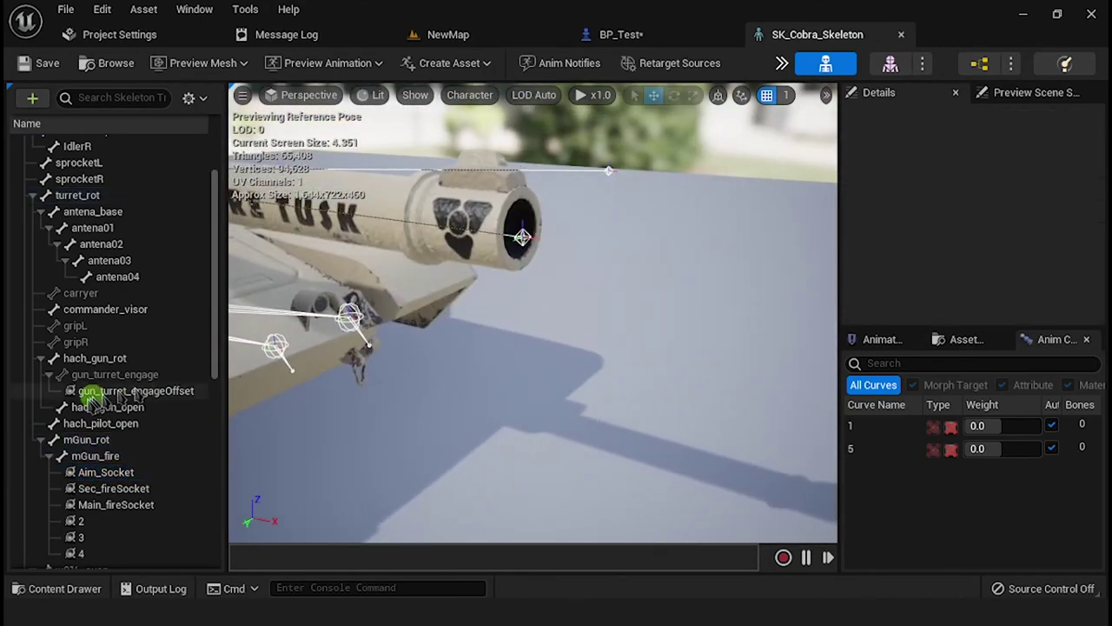
Copy the name of the Aim_Socket socket under the mGun_fire bone.
left_click(105, 472)
right_click(103, 472)
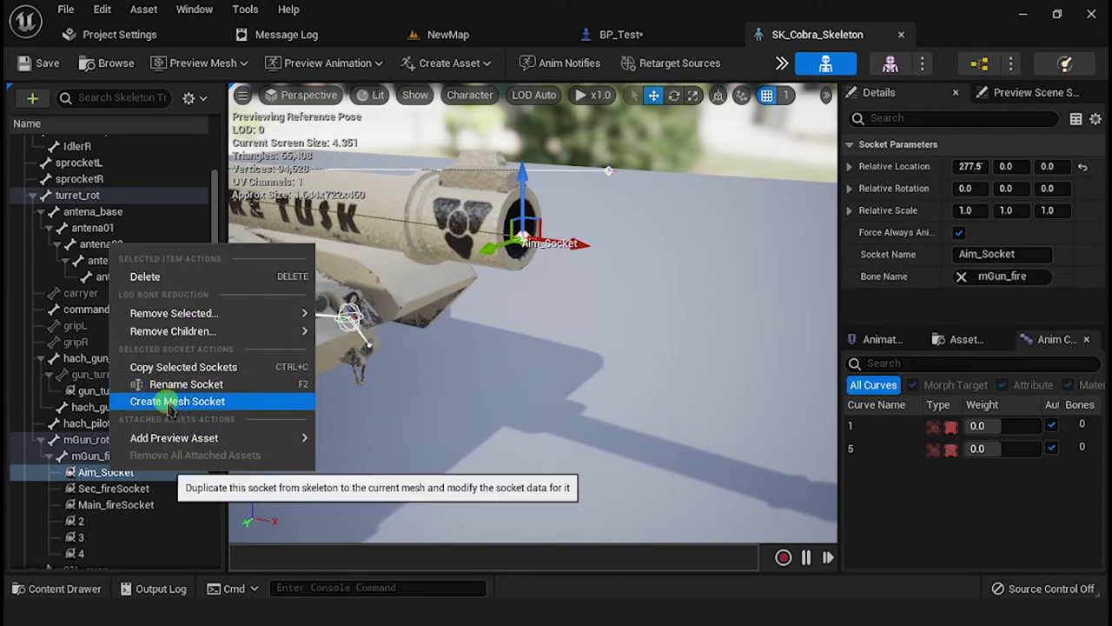
left_click(98, 477)
double_click(100, 475)
right_click(118, 471)
left_click(179, 405)
left_click(104, 490)
Set BP_Test's Aim Socket to Aim_Socket and its Main Cannon Recoil to 200.
left_click(620, 34)
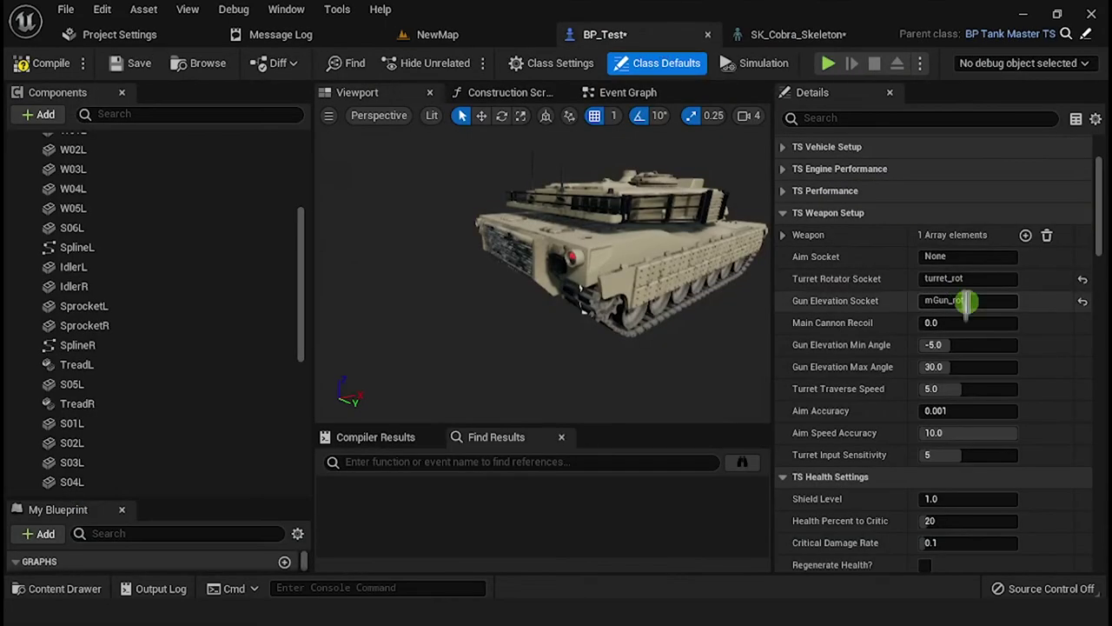
right_click(956, 256)
left_click(1001, 340)
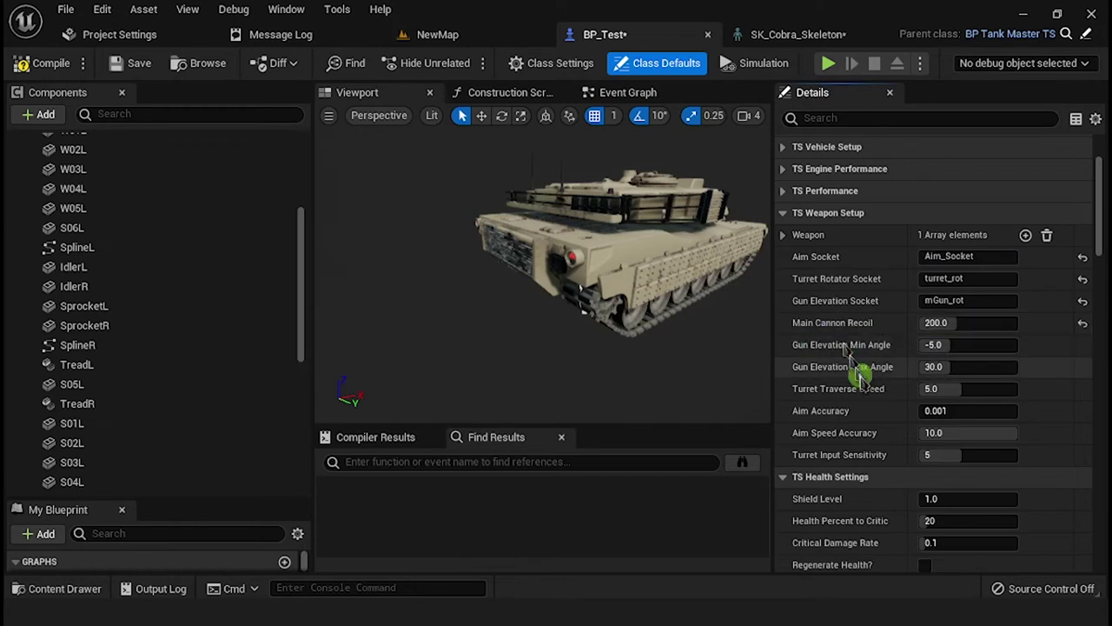
Expand the first element of BP_Test's Weapon array and name the weapon testWeapon.
scroll(847, 382, "down", 2)
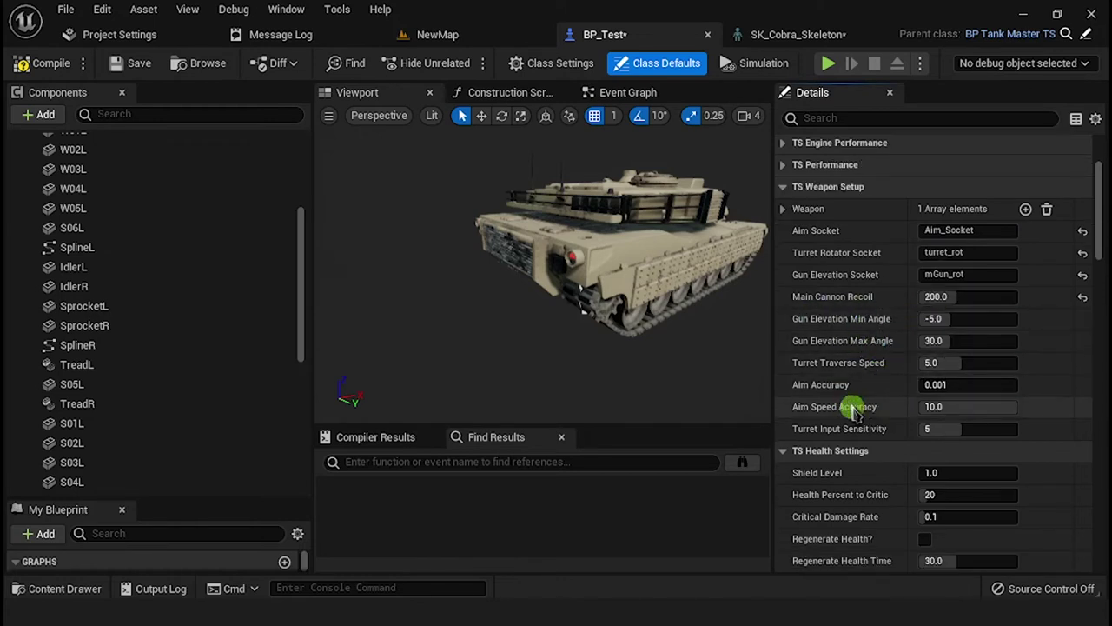
scroll(856, 395, "up", 3)
left_click(783, 261)
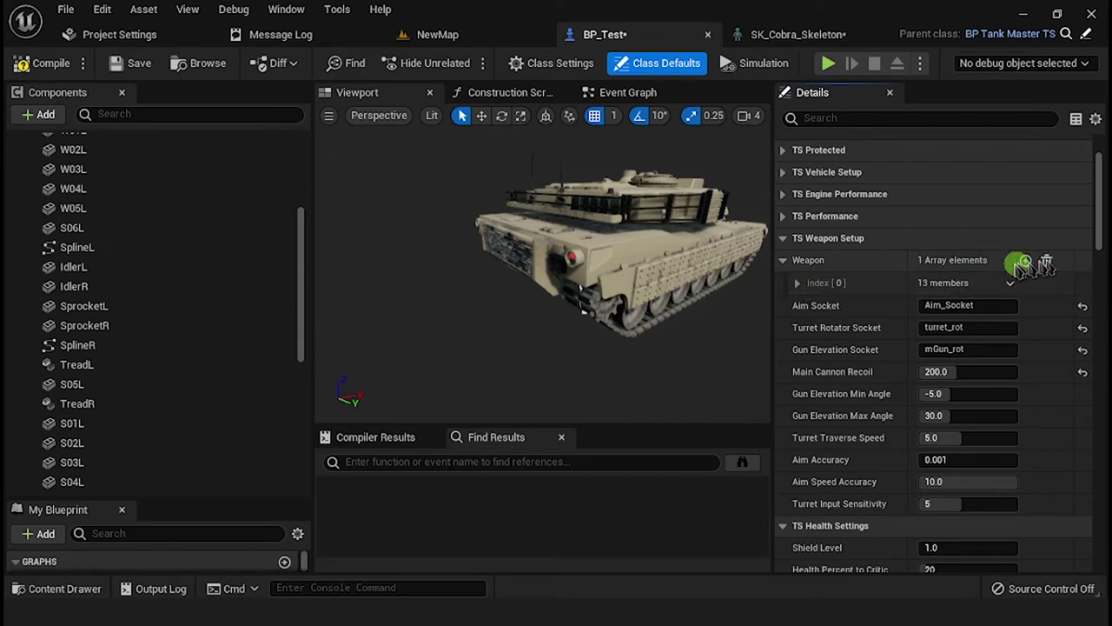
left_click(797, 282)
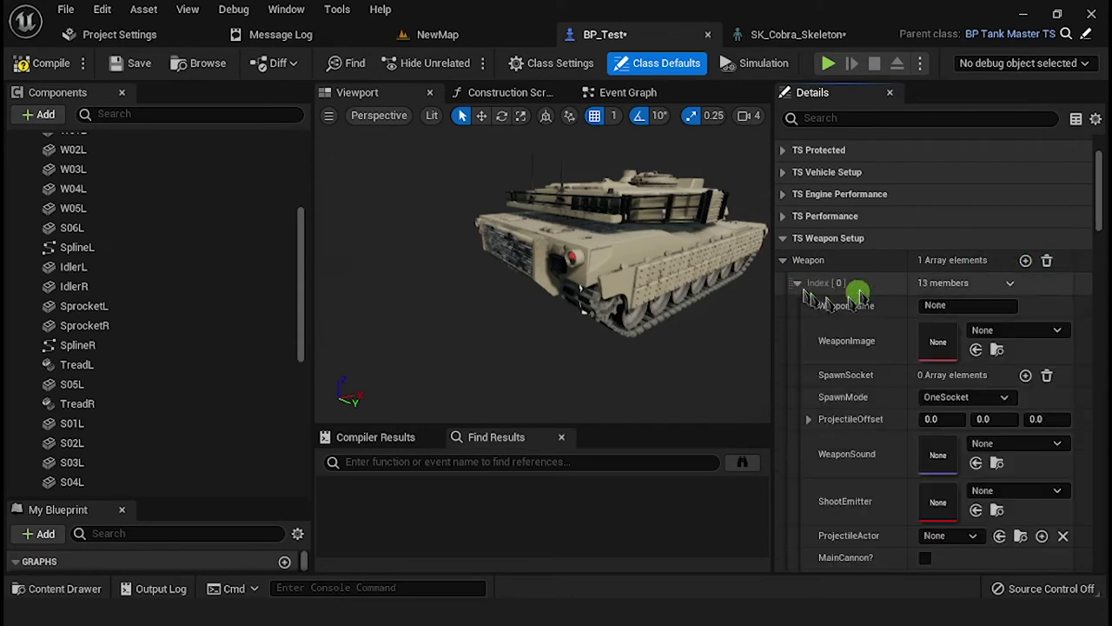
left_click(952, 305)
key("Return")
Add one SpawnSocket element to testWeapon and copy the Main_fireSocket name from the Cobra skeleton.
scroll(940, 339, "down", 2)
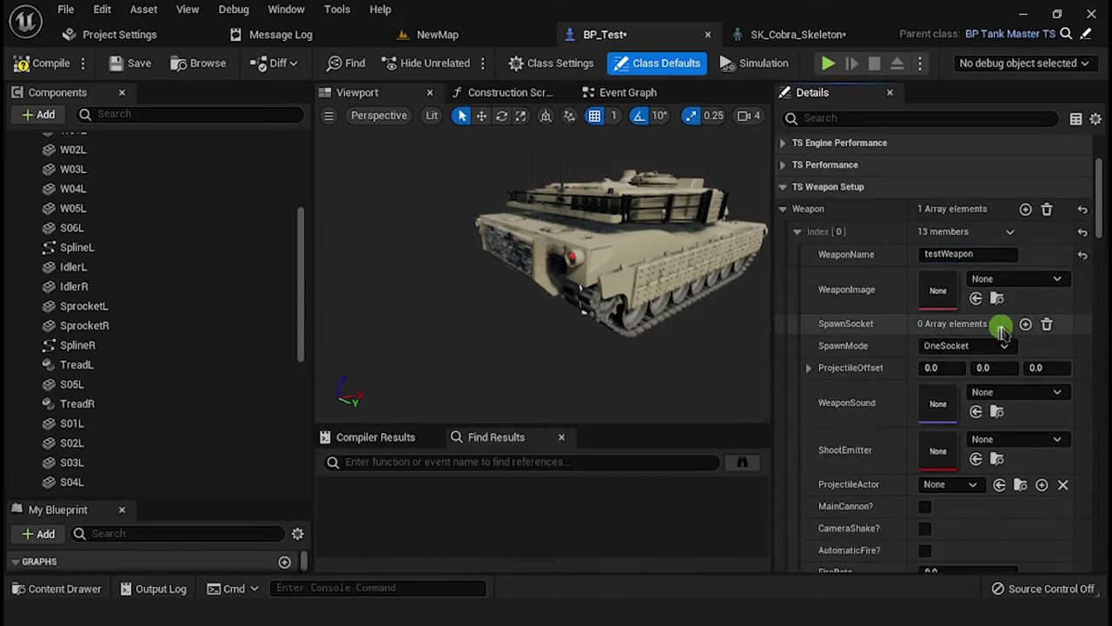
left_click(1026, 322)
left_click(960, 370)
left_click(955, 387)
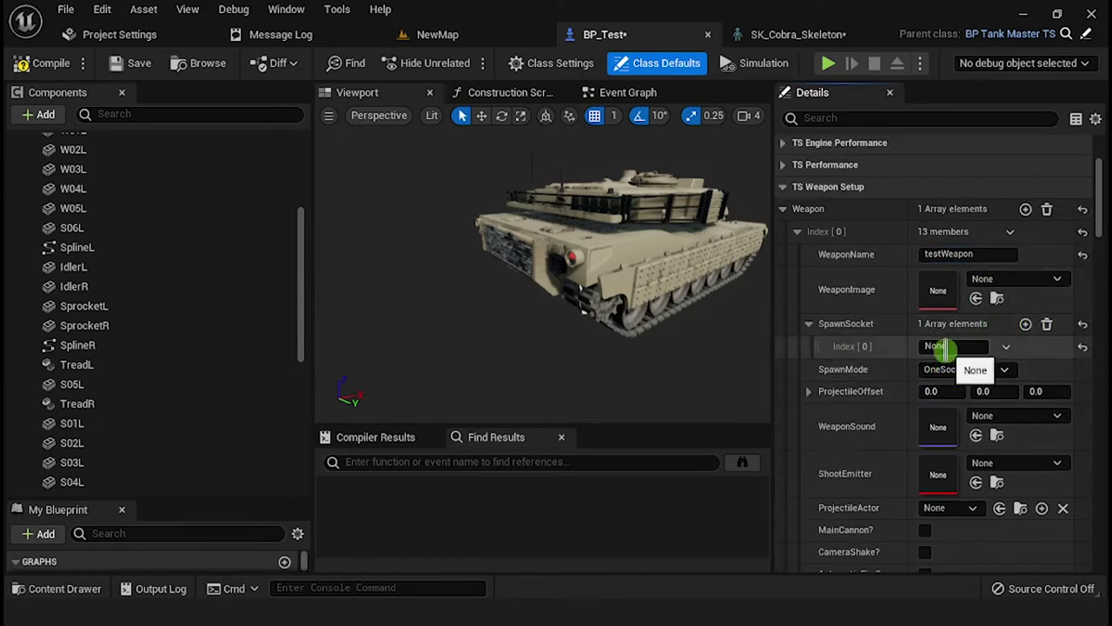
left_click(787, 37)
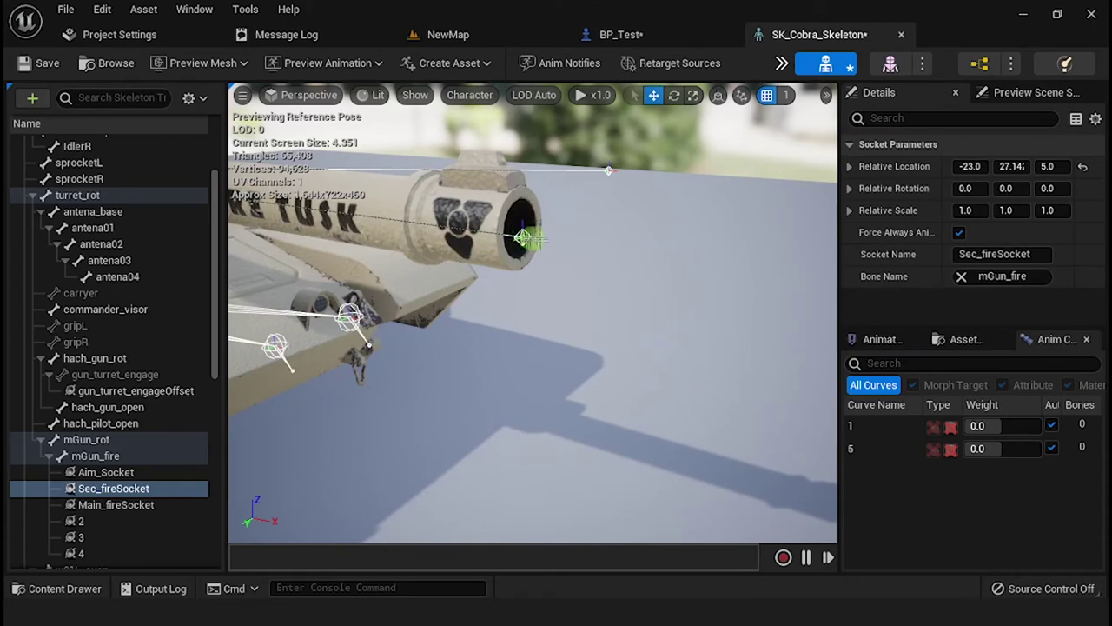
left_click(126, 506)
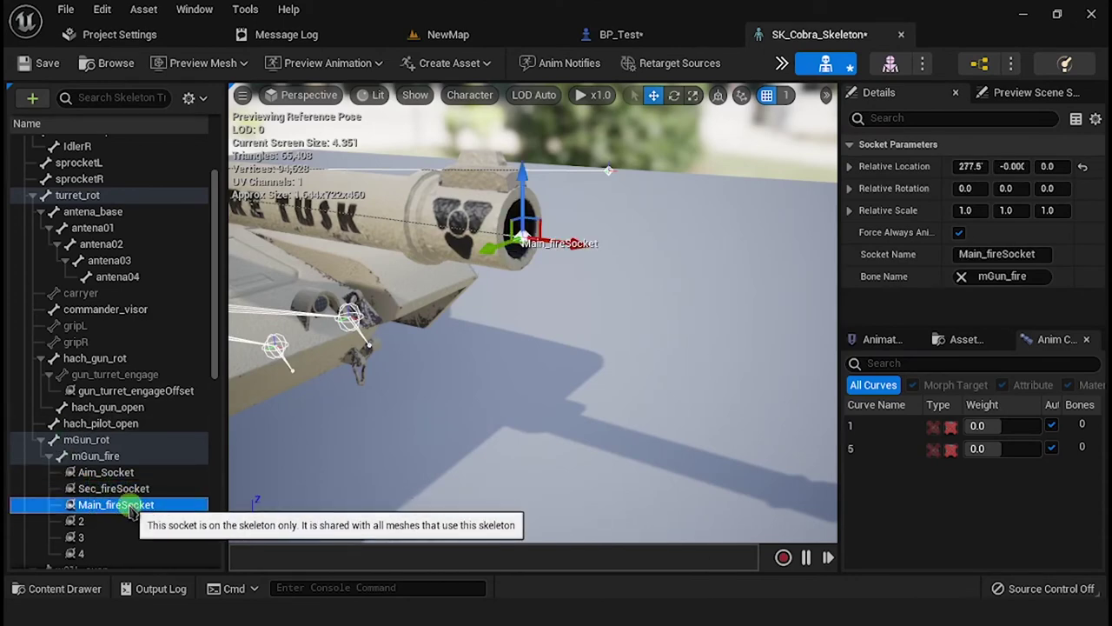
right_click(130, 511)
left_click(199, 437)
Set testWeapon's first SpawnSocket element to Main_fireSocket.
left_click(617, 34)
left_click(929, 345)
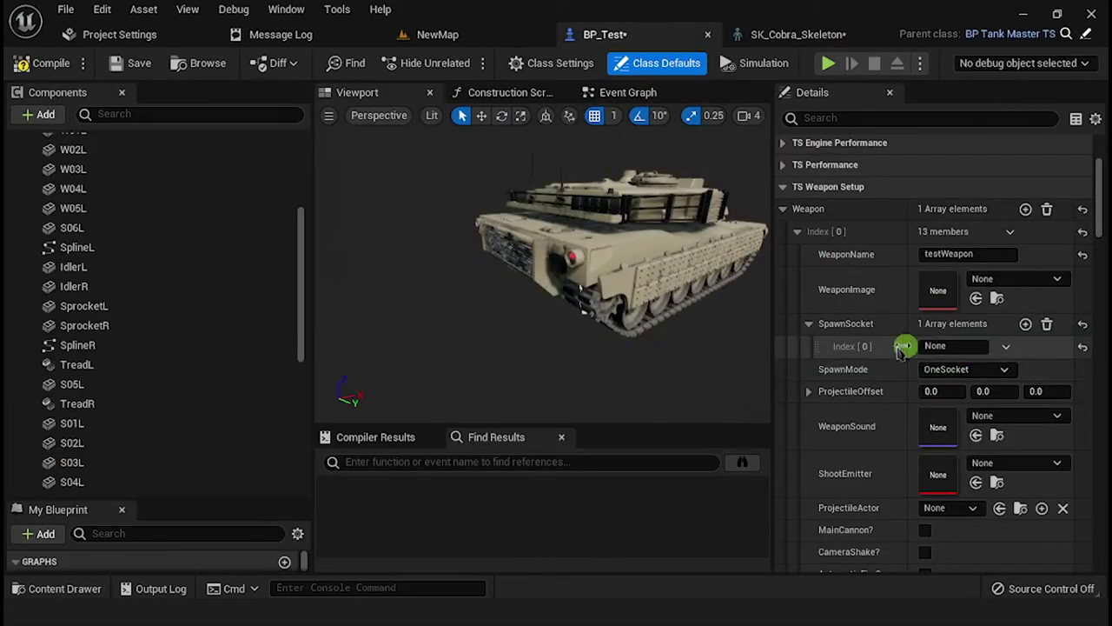
right_click(951, 346)
left_click(1013, 411)
Use the OneSocket spawn mode for testWeapon and set the X value of its ProjectileOffset to 20.
scroll(874, 373, "down", 1)
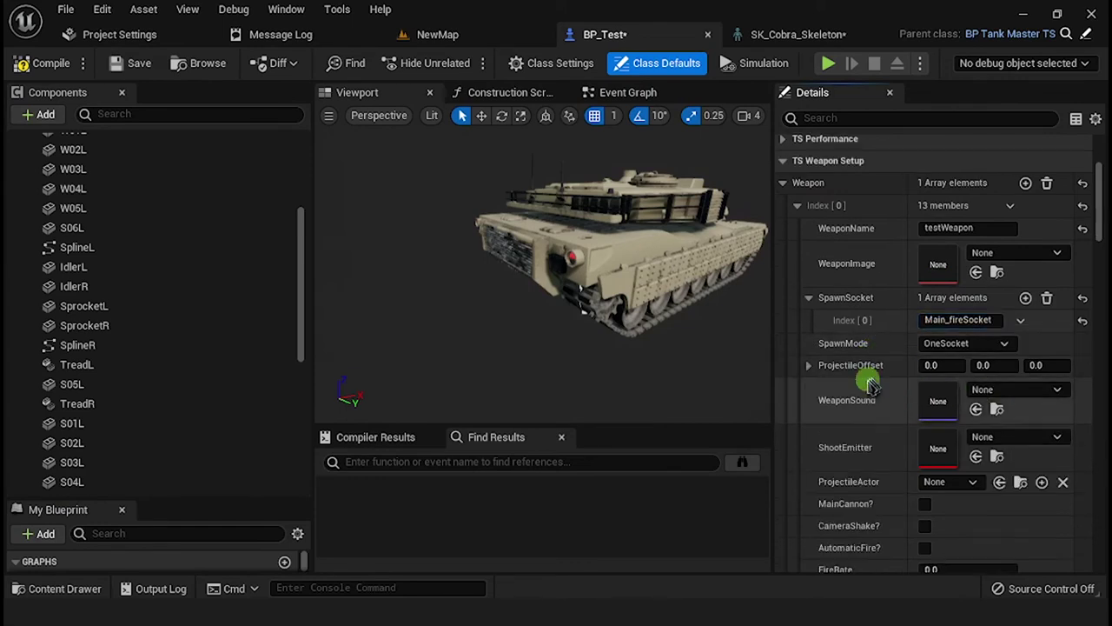
left_click(963, 345)
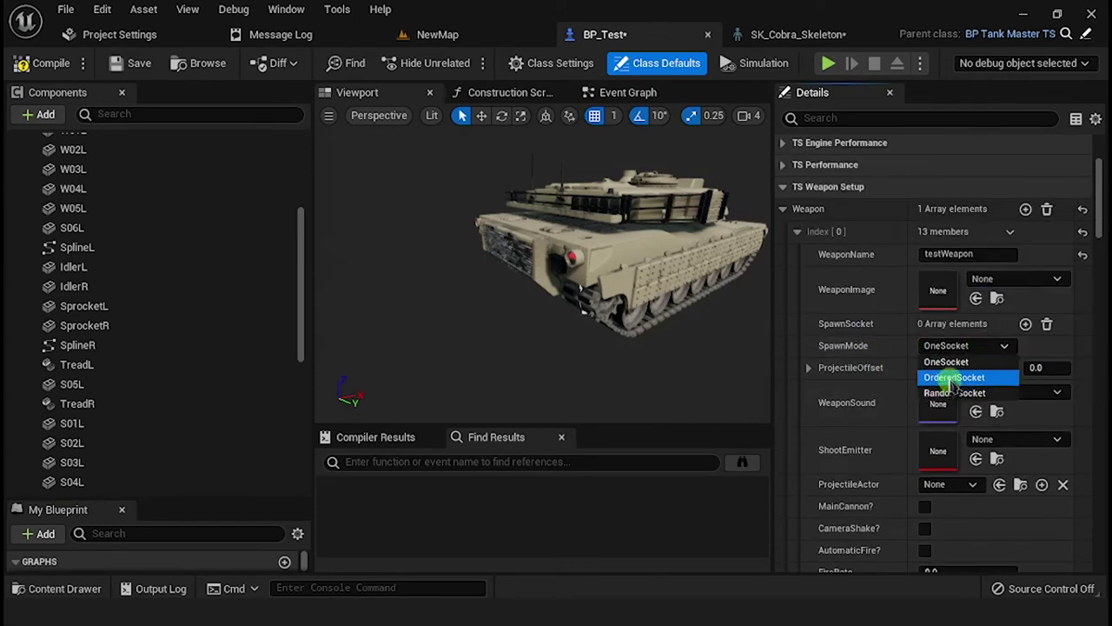
left_click(954, 362)
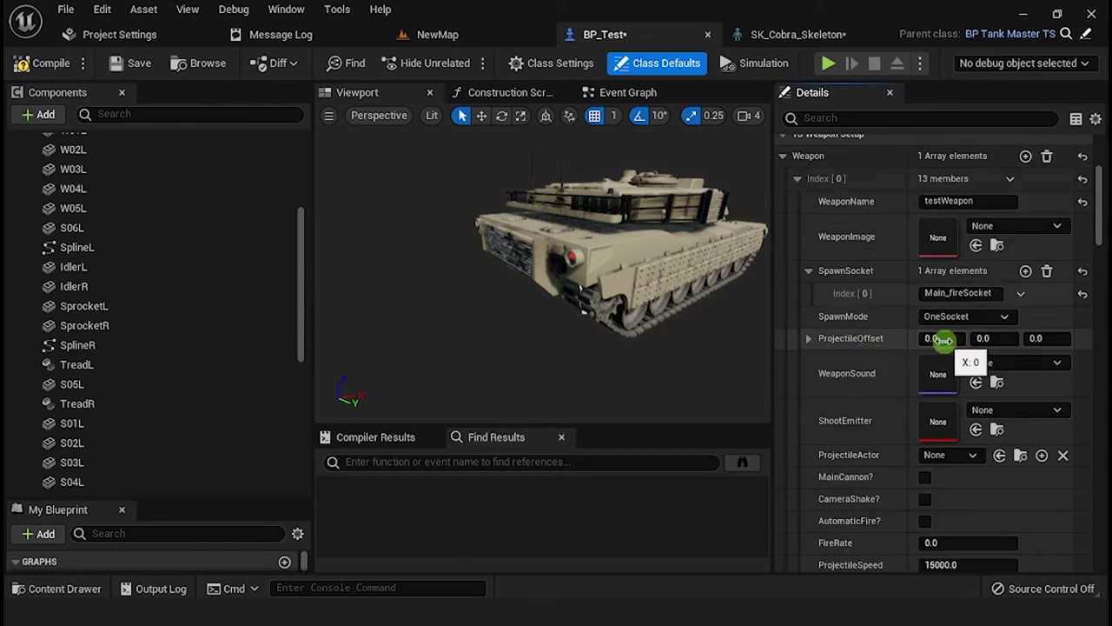
key("Return")
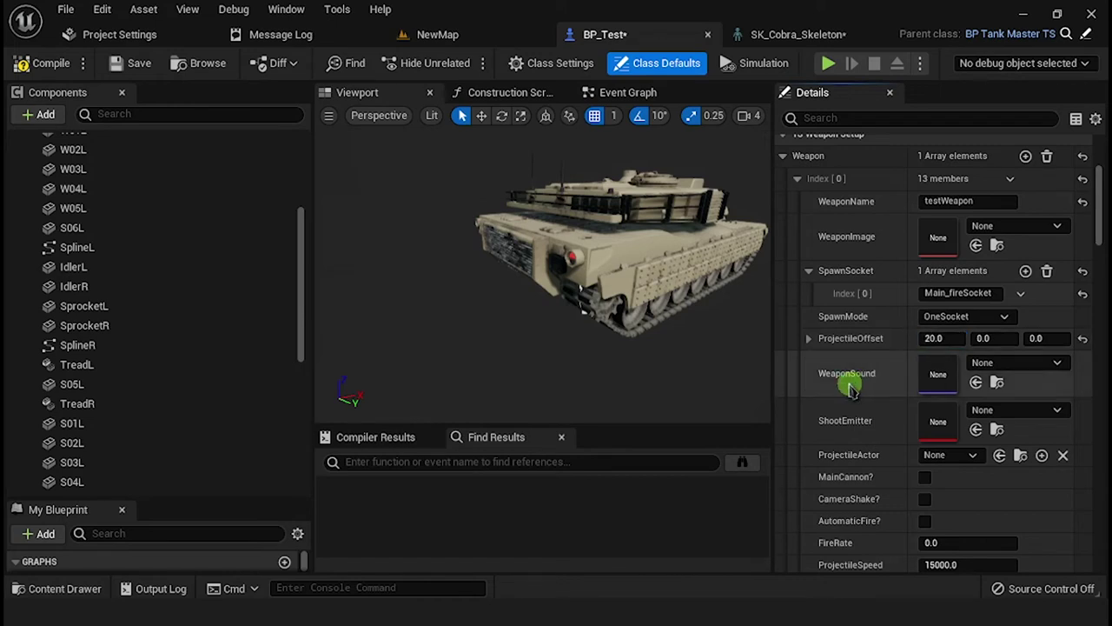
Assign BP_120mm as testWeapon's ProjectileActor, enable MainCannon and CameraShake, and set FireRate to 3.
scroll(869, 391, "down", 2)
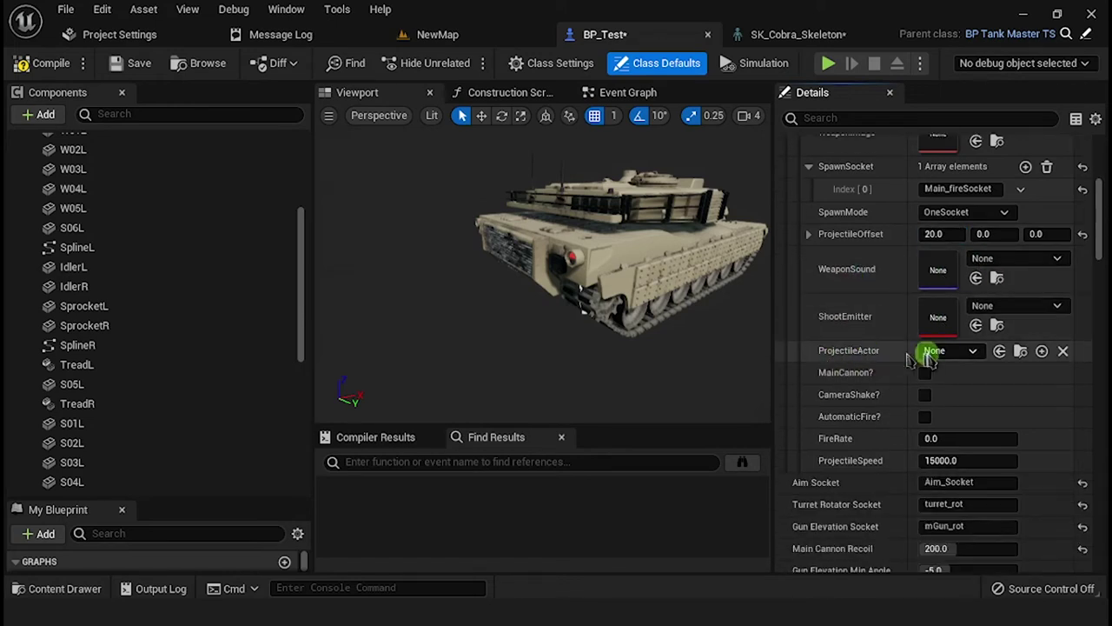
left_click(945, 356)
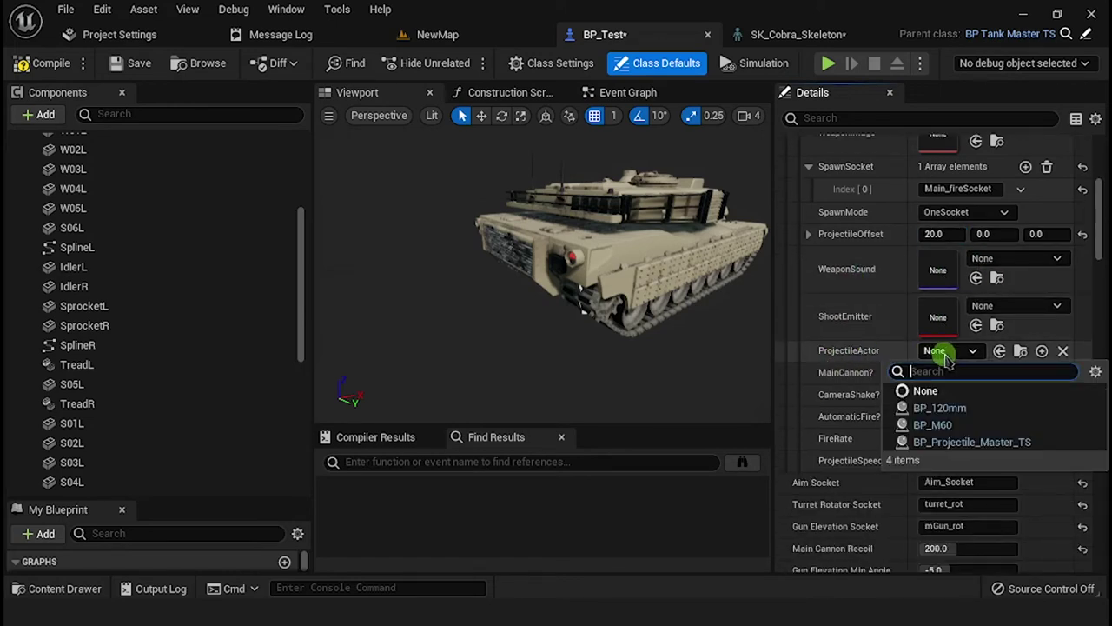
left_click(961, 411)
scroll(869, 365, "down", 1)
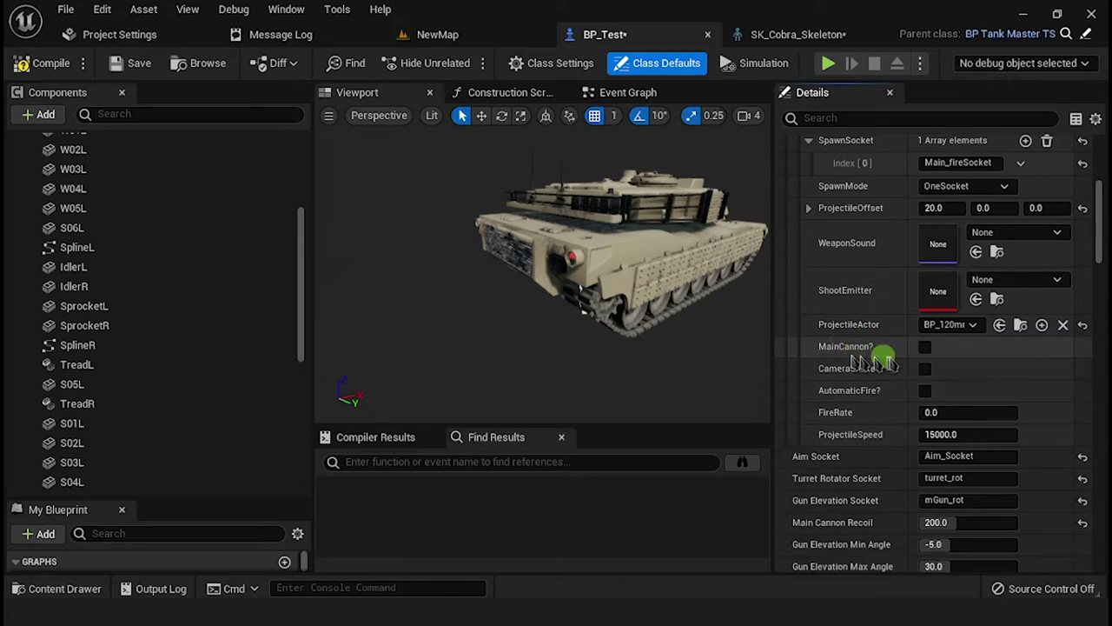
left_click(925, 370)
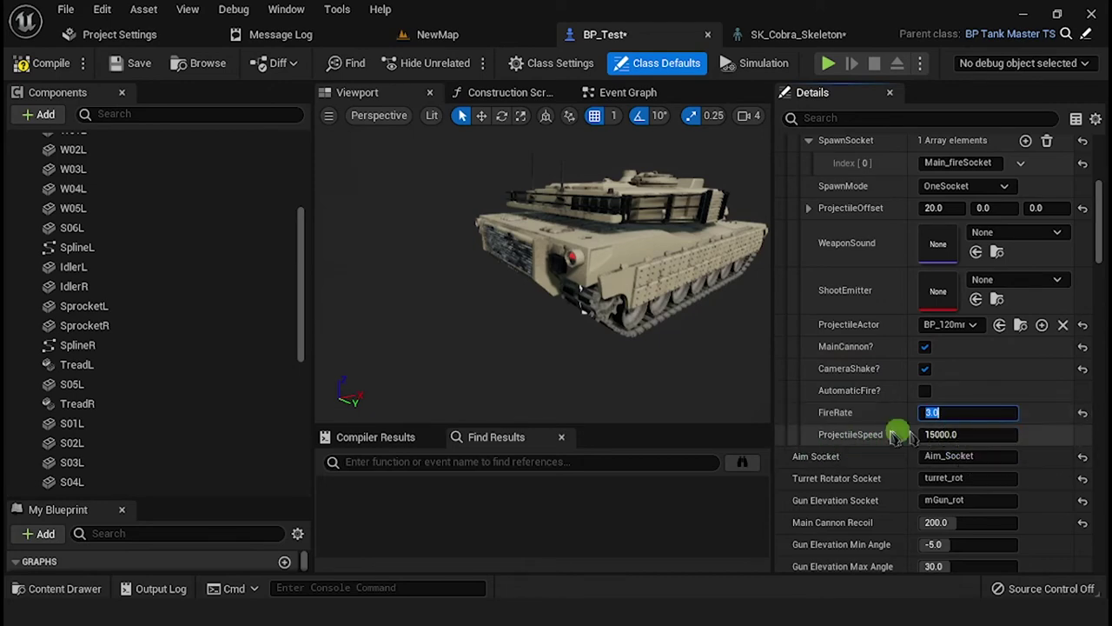
Compile and save the BP_Test blueprint with the new weapon settings.
scroll(940, 429, "down", 1)
scroll(917, 470, "up", 4)
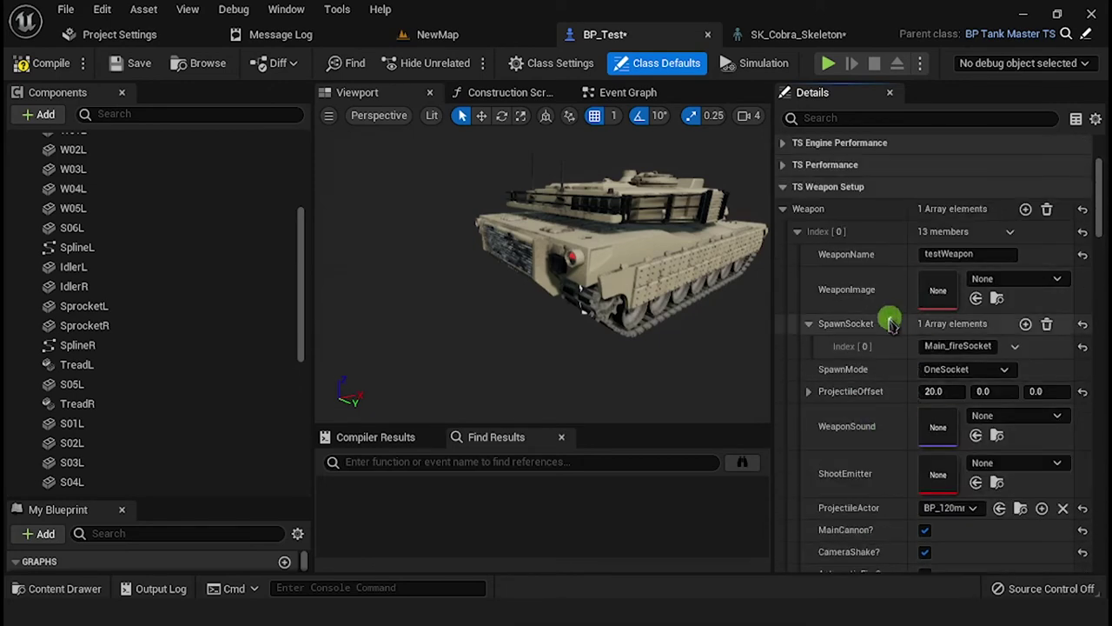
left_click(22, 63)
left_click(132, 63)
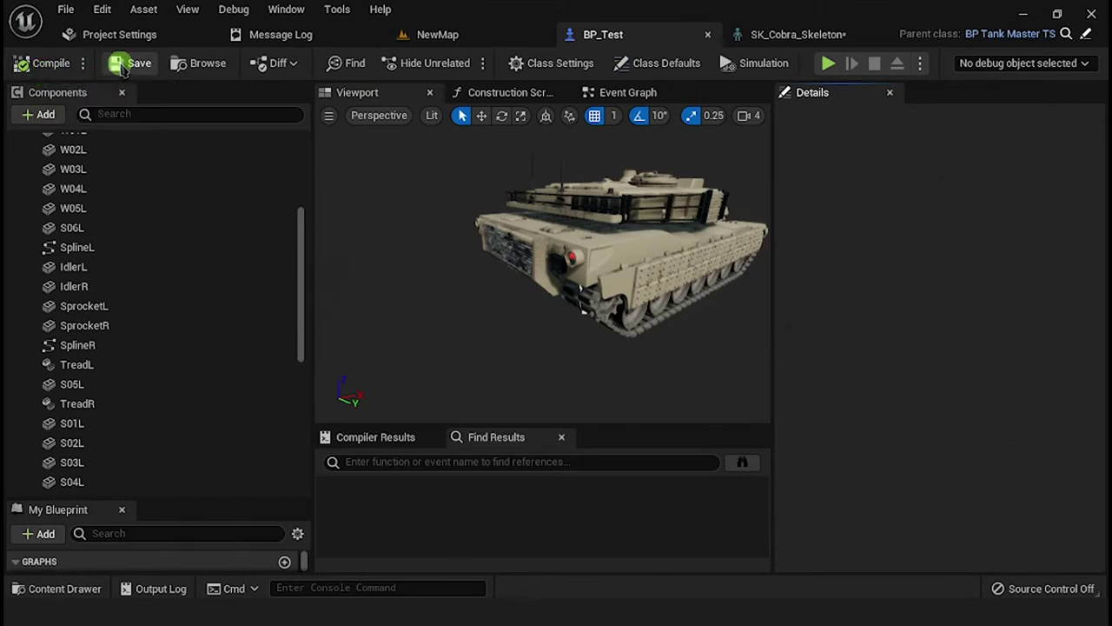
Return to the NewMap level and clear its Output Log.
left_click(435, 34)
right_click(792, 444)
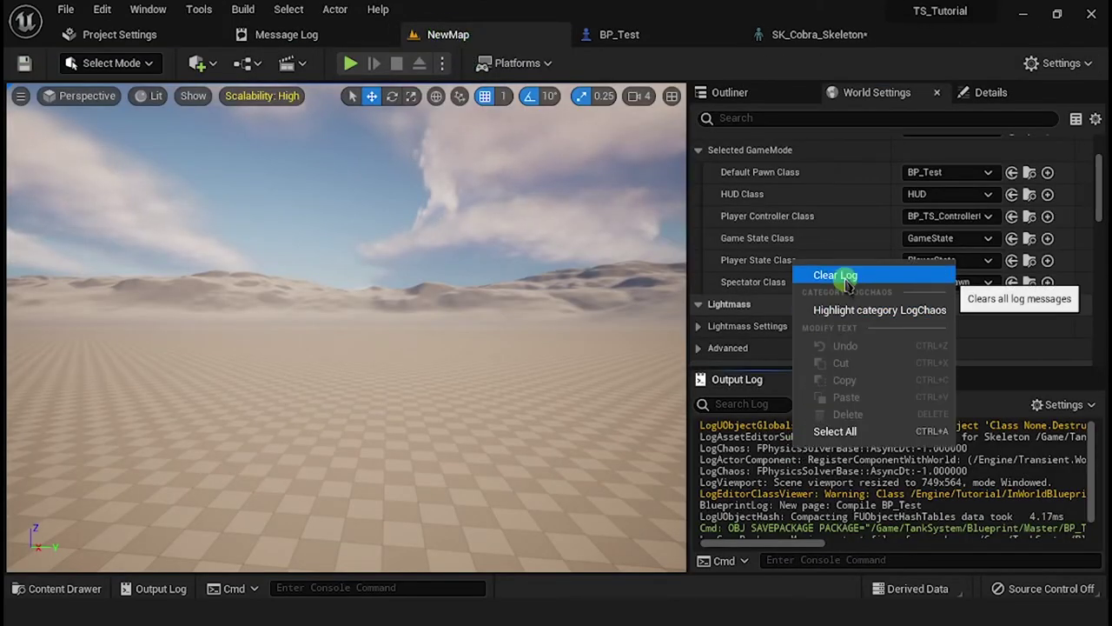
left_click(843, 277)
Play NewMap and test the tank's aiming and main cannon fire from different camera distances.
left_click(350, 62)
left_click(410, 352)
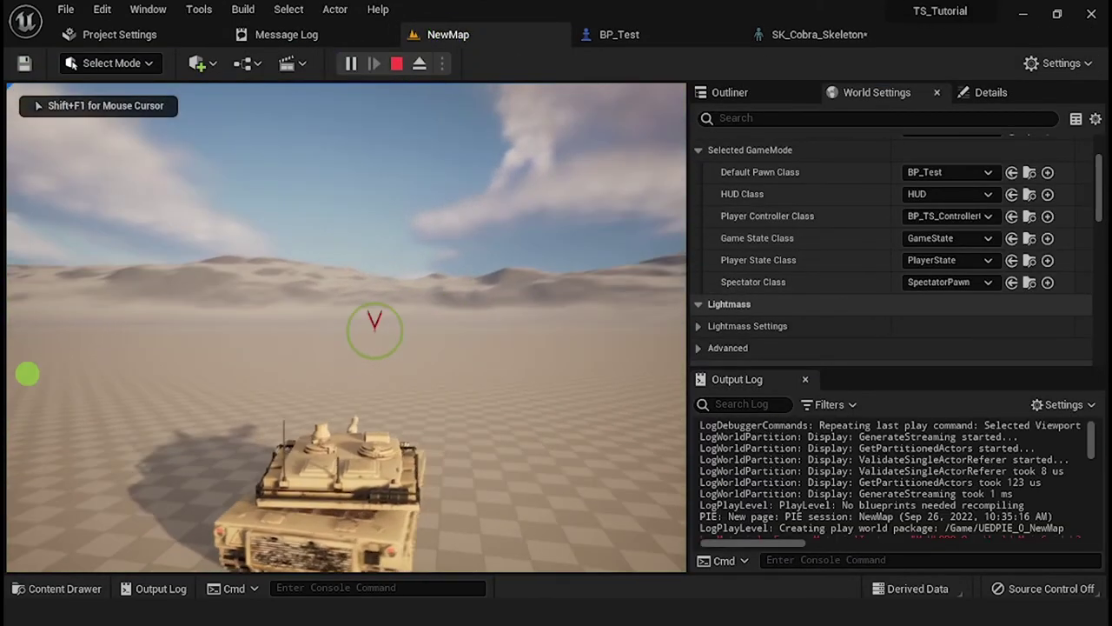
scroll(671, 352, "down", 5)
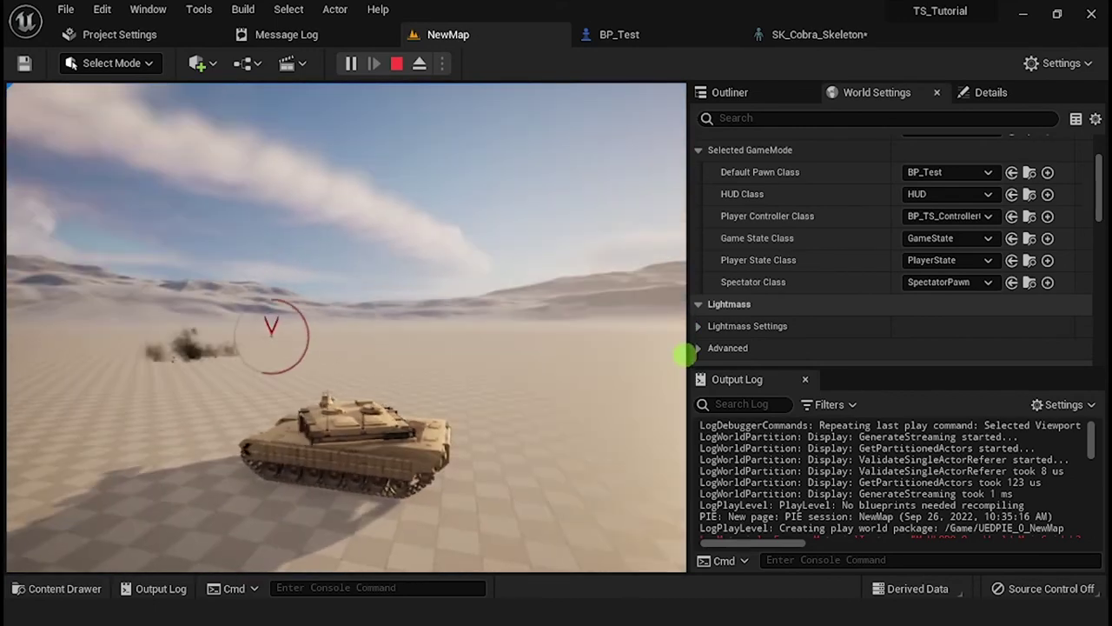
scroll(608, 347, "up", 3)
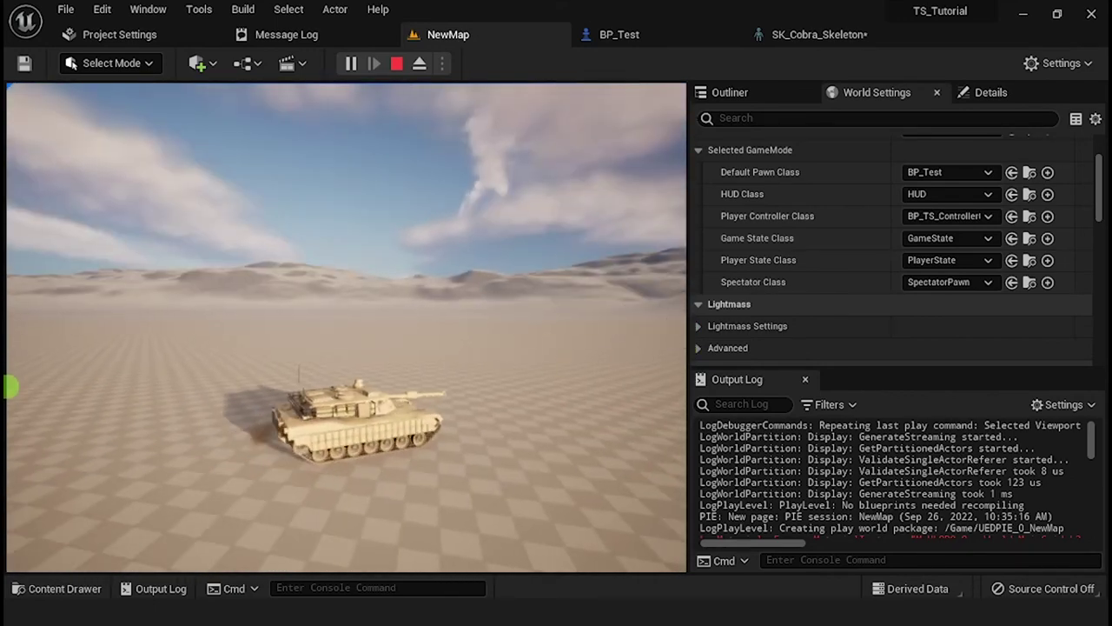
Test the main cannon through the zoomed gun sight and end the NewMap play session.
scroll(35, 390, "up", 5)
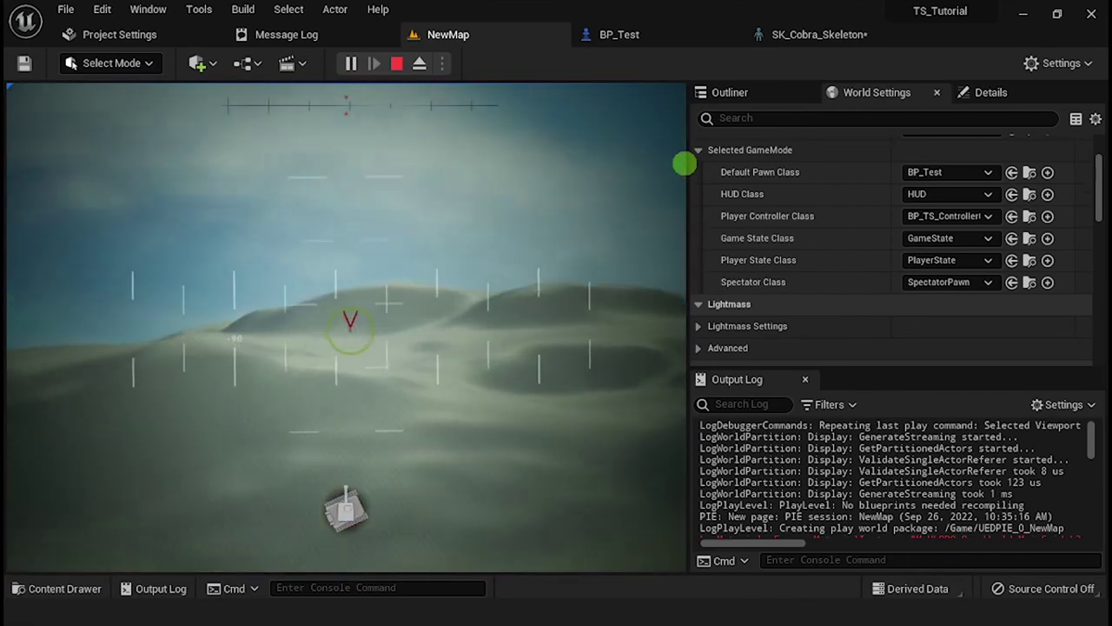
left_click(685, 163)
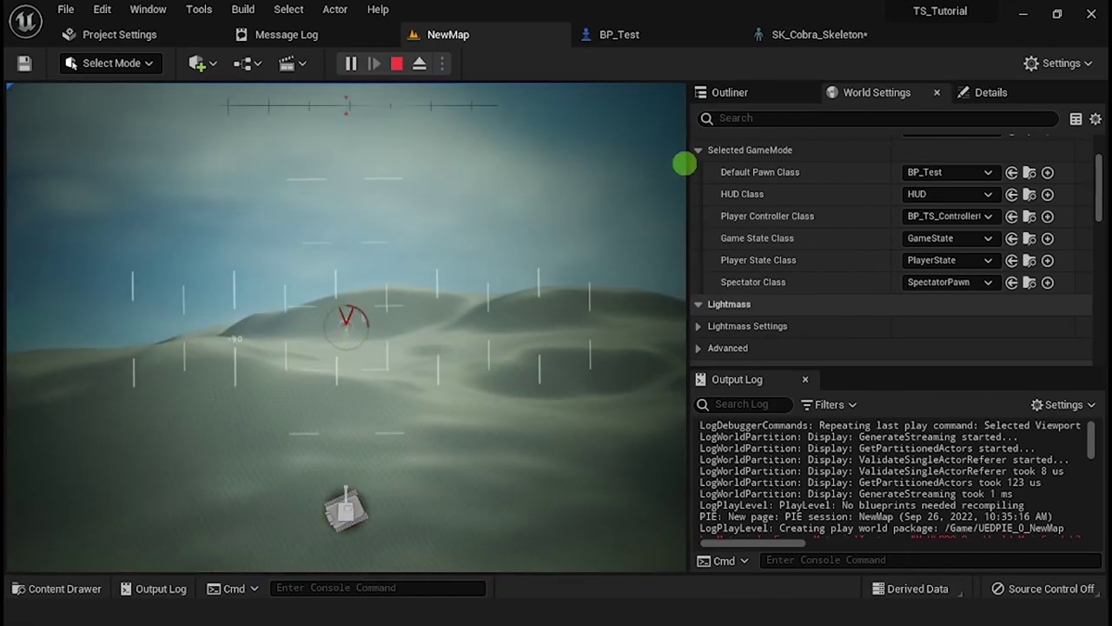
scroll(685, 164, "down", 4)
scroll(684, 221, "up", 4)
left_click(565, 222)
right_click_drag(564, 223, 571, 244)
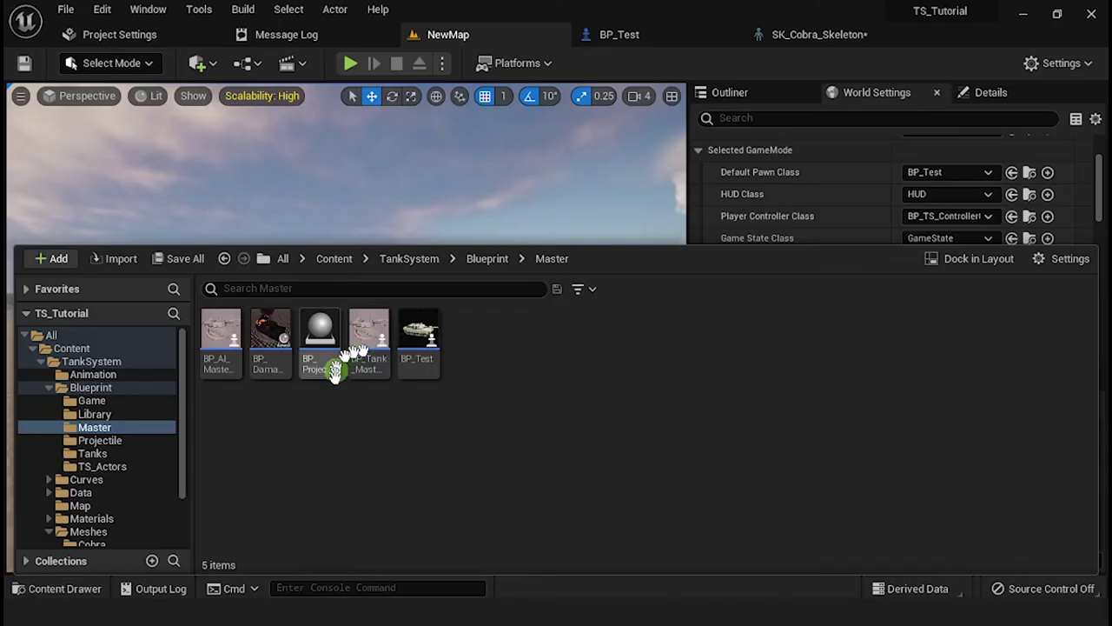
Duplicate the BP_Test blueprint in the Master folder and name the copy BP_AI_Test.
left_click(214, 365)
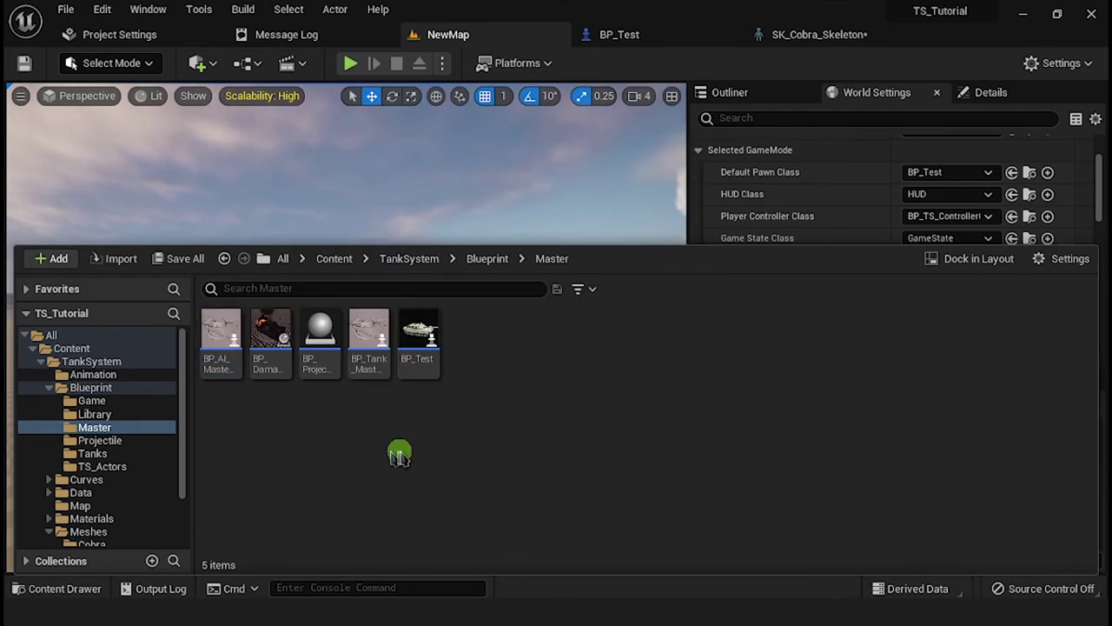
left_click(425, 369)
right_click(420, 367)
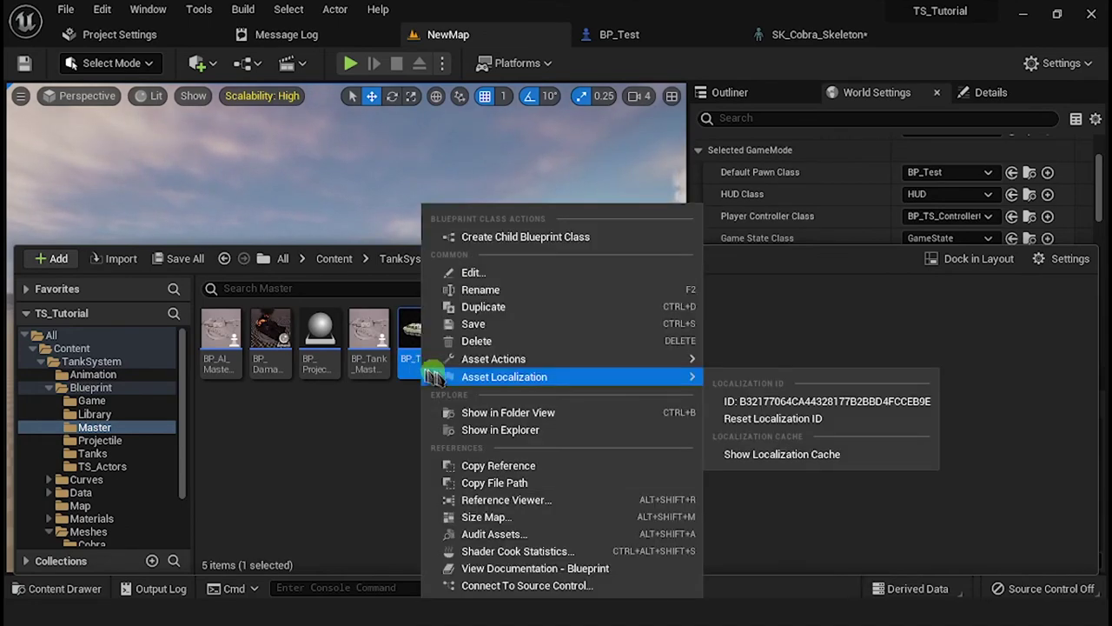
left_click(510, 320)
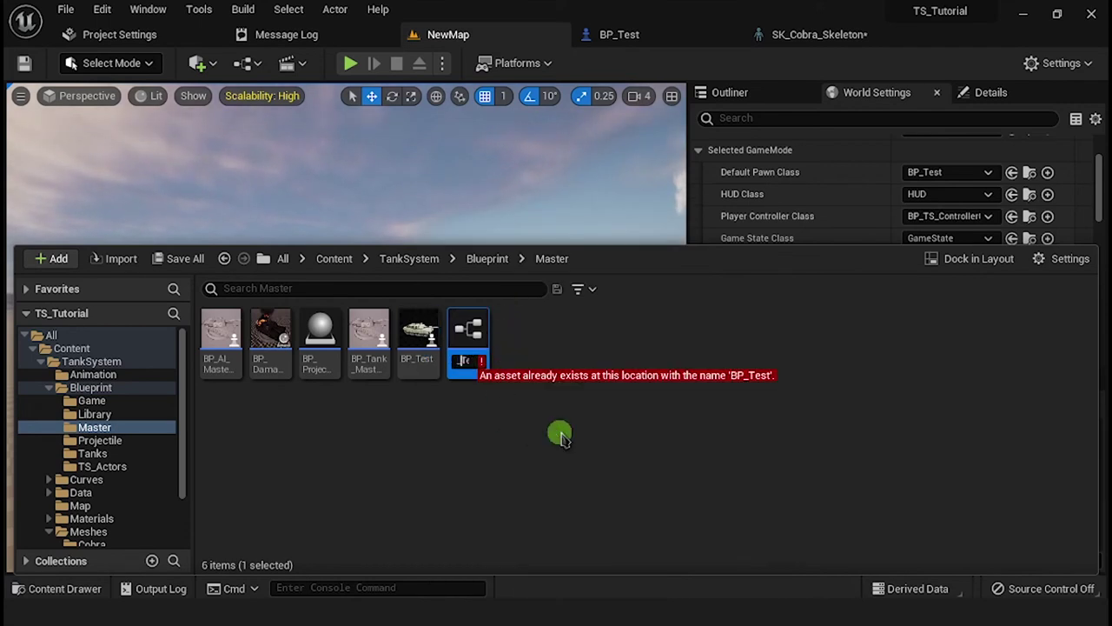
type("BP_AI_Test")
key("Return")
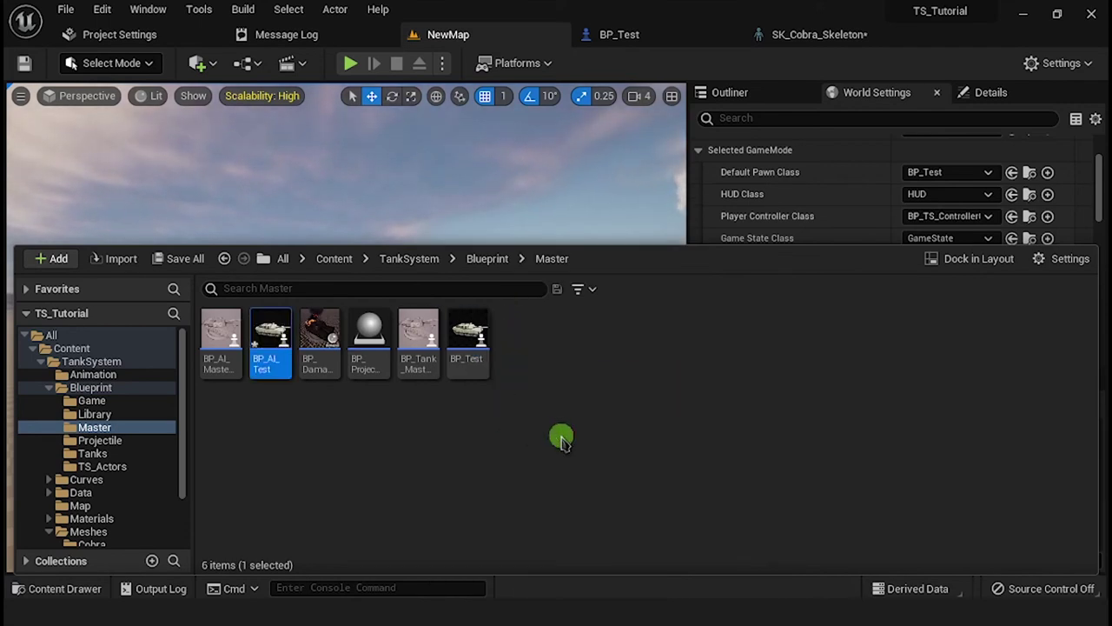
Open BP_AI_Test, reparent it to BP_AI_Master_TS, and save the blueprint.
double_click(266, 359)
left_click(726, 35)
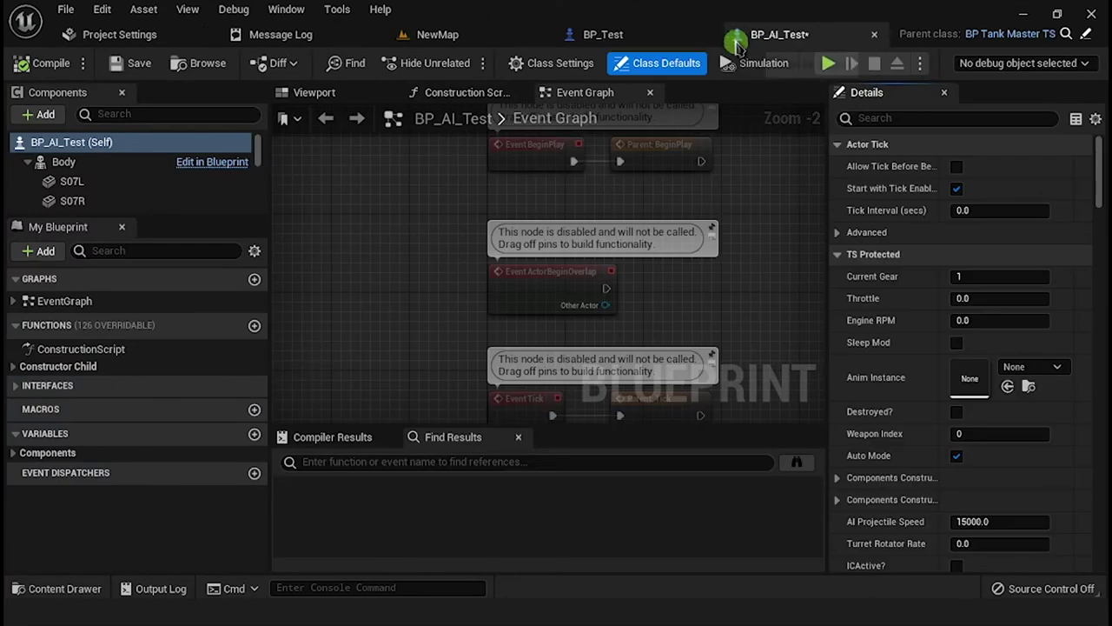
left_click(565, 63)
left_click(988, 167)
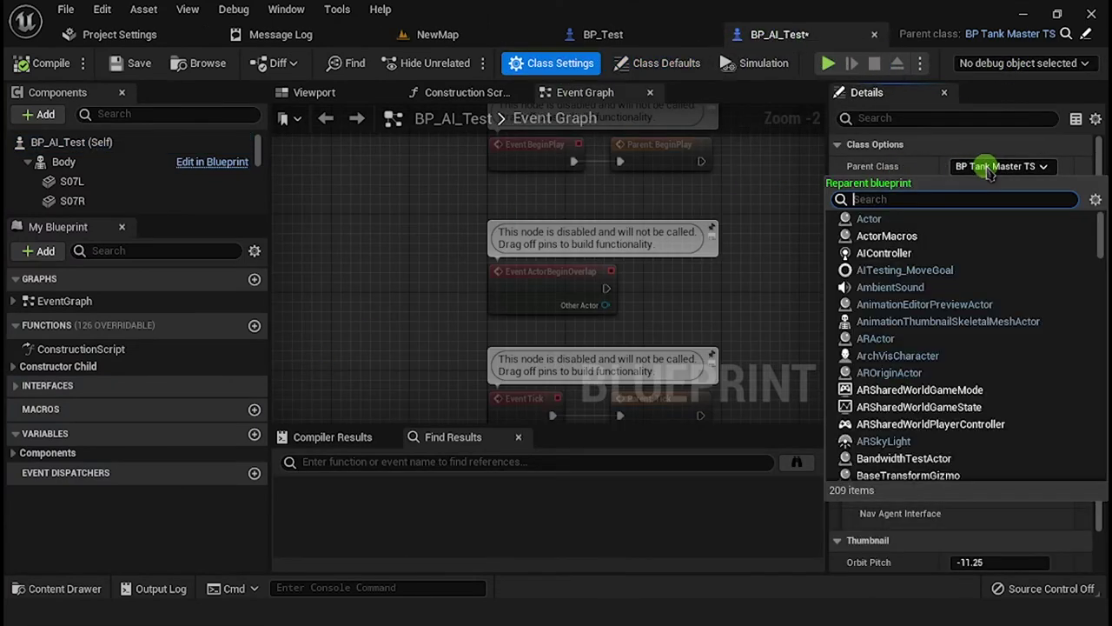
type("ts")
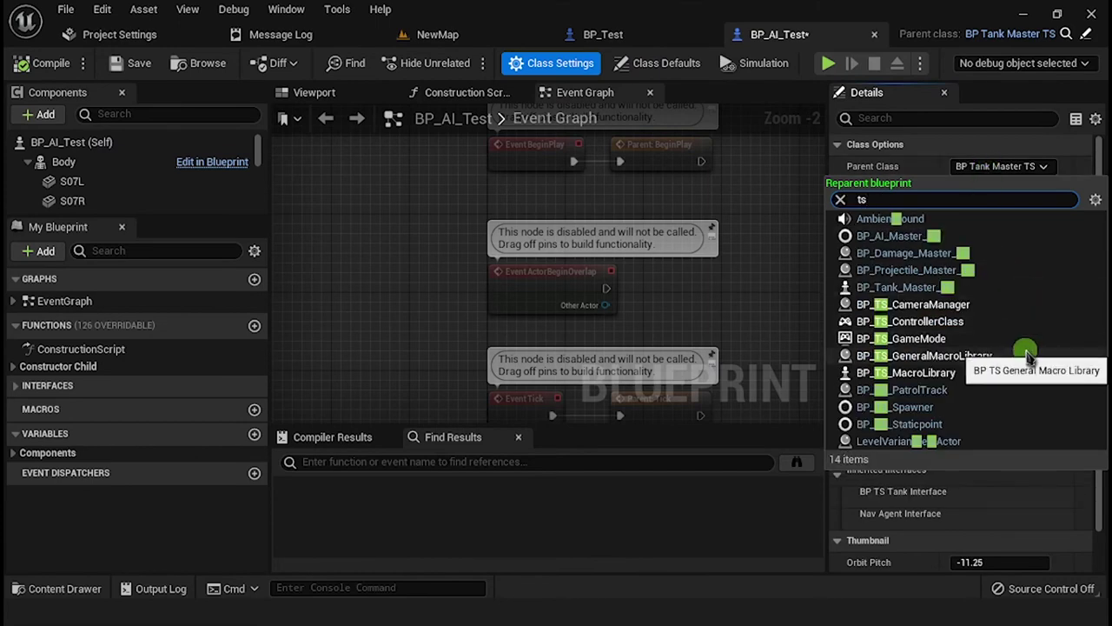
left_click(910, 240)
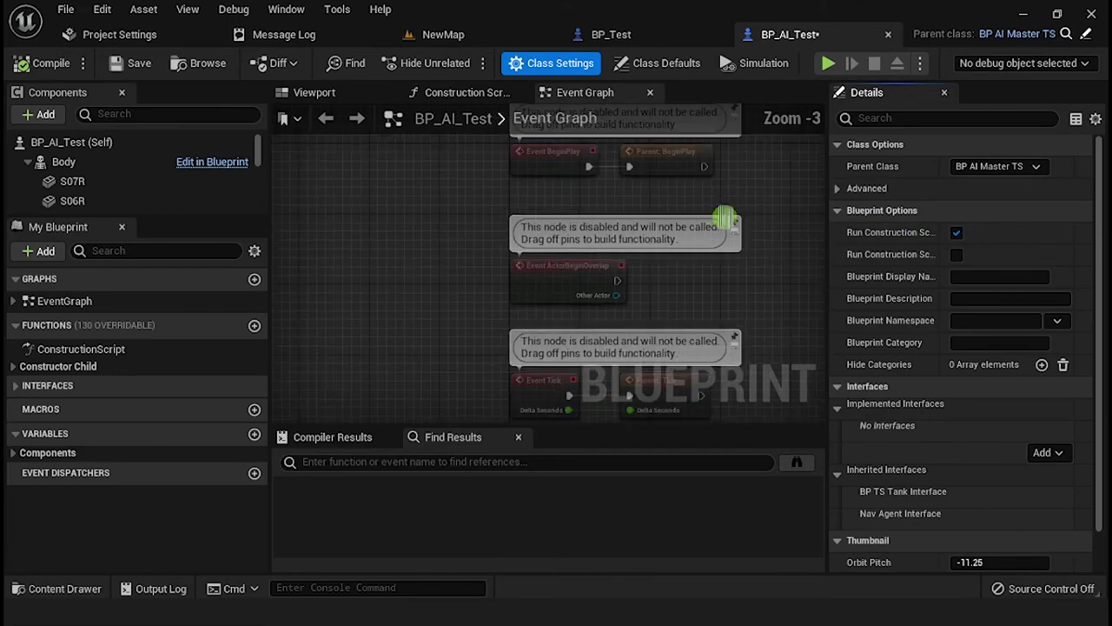
left_click(130, 63)
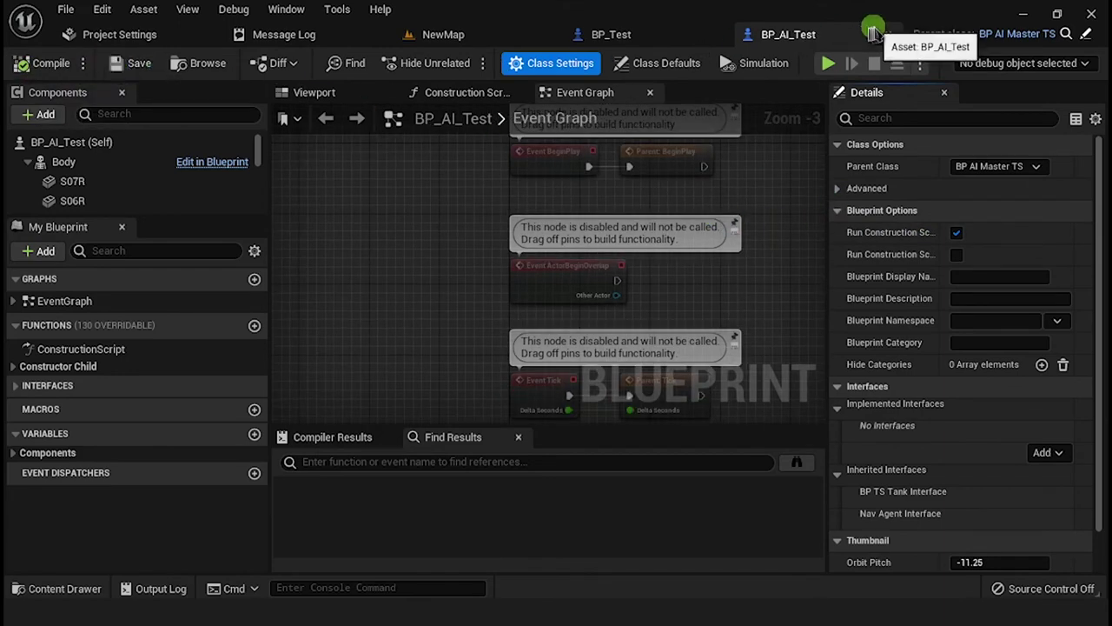
Examine the AI Enemy Type entry and the AI Sensing Socket description in BP_AI_Test's class defaults.
left_click(667, 63)
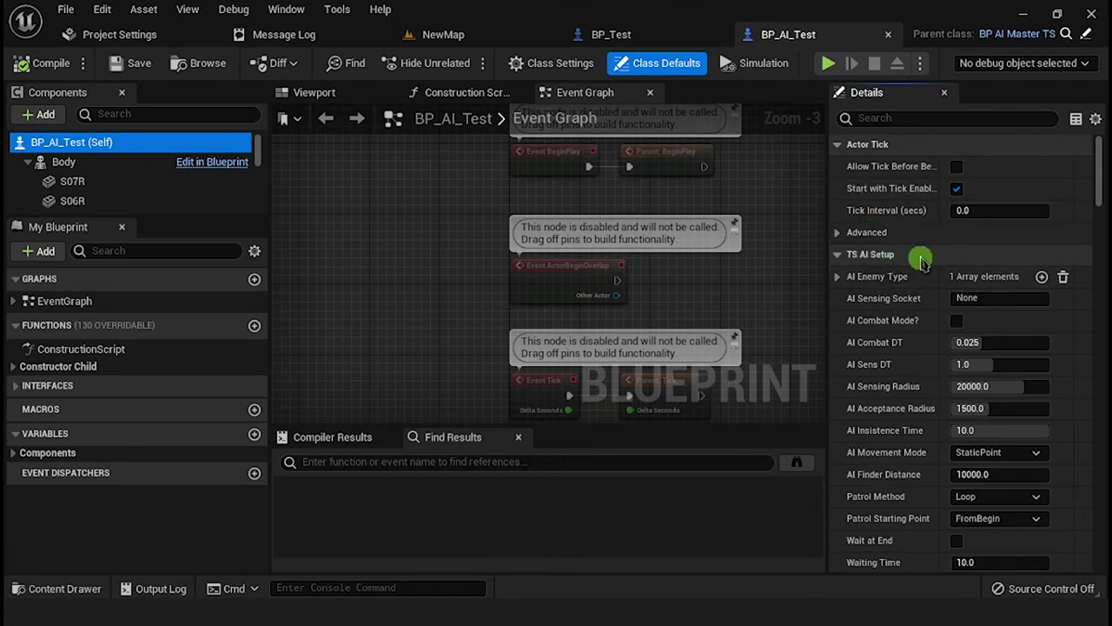
left_click(837, 276)
left_click(990, 298)
left_click(988, 303)
left_click(837, 277)
left_click(845, 146)
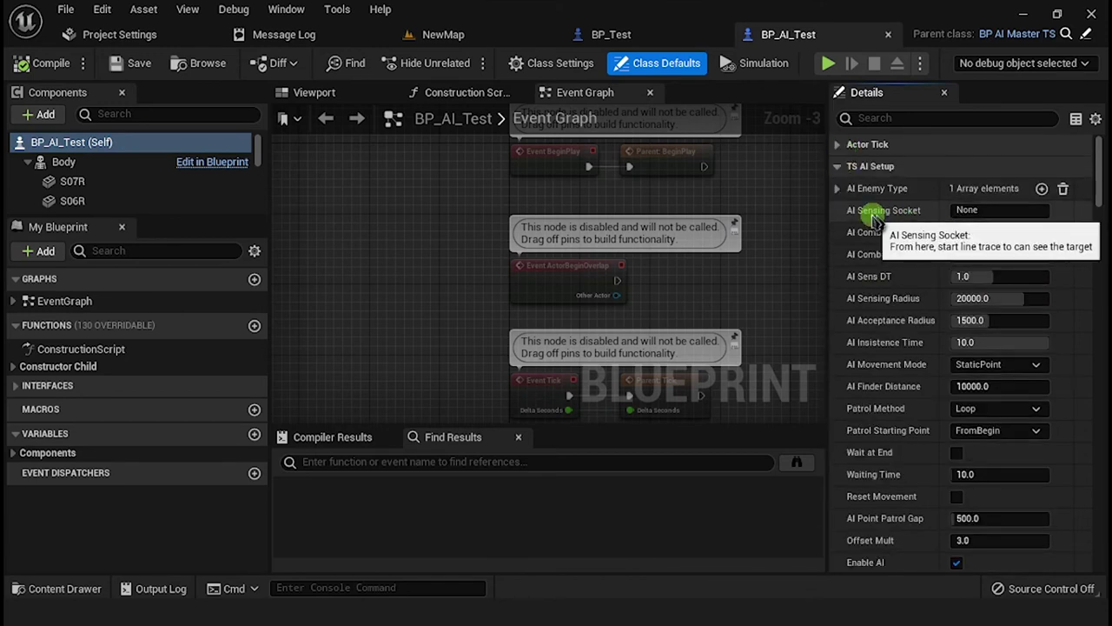
mouse_move(905, 221)
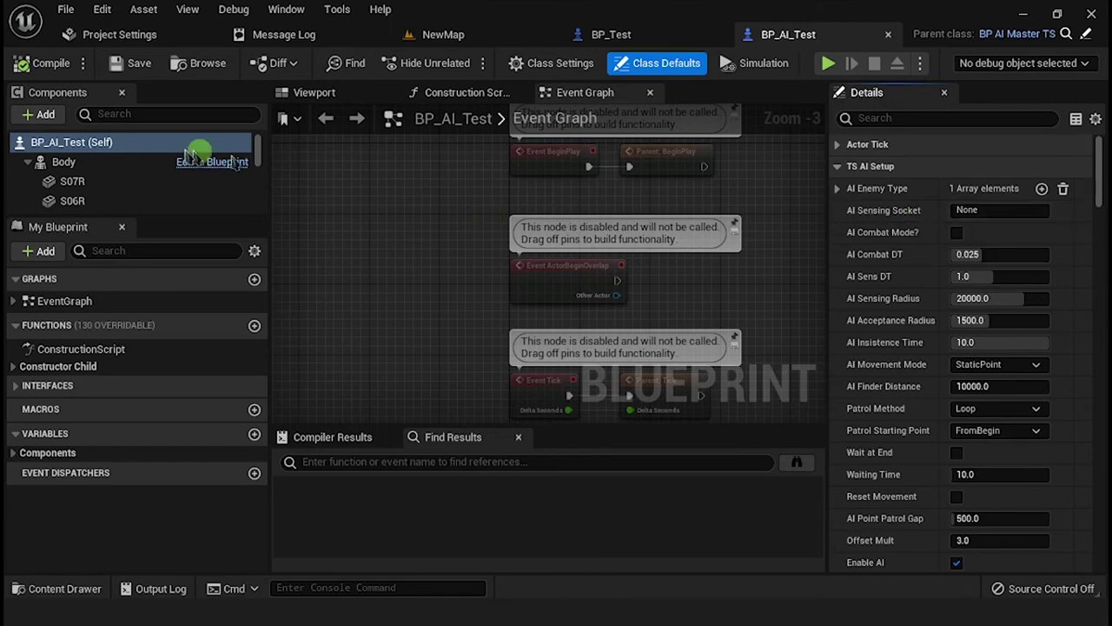
Open SK_Cobra_Skeleton by way of the Body component's mesh and copy the commander_visor bone name.
left_click(119, 162)
left_click(1030, 498)
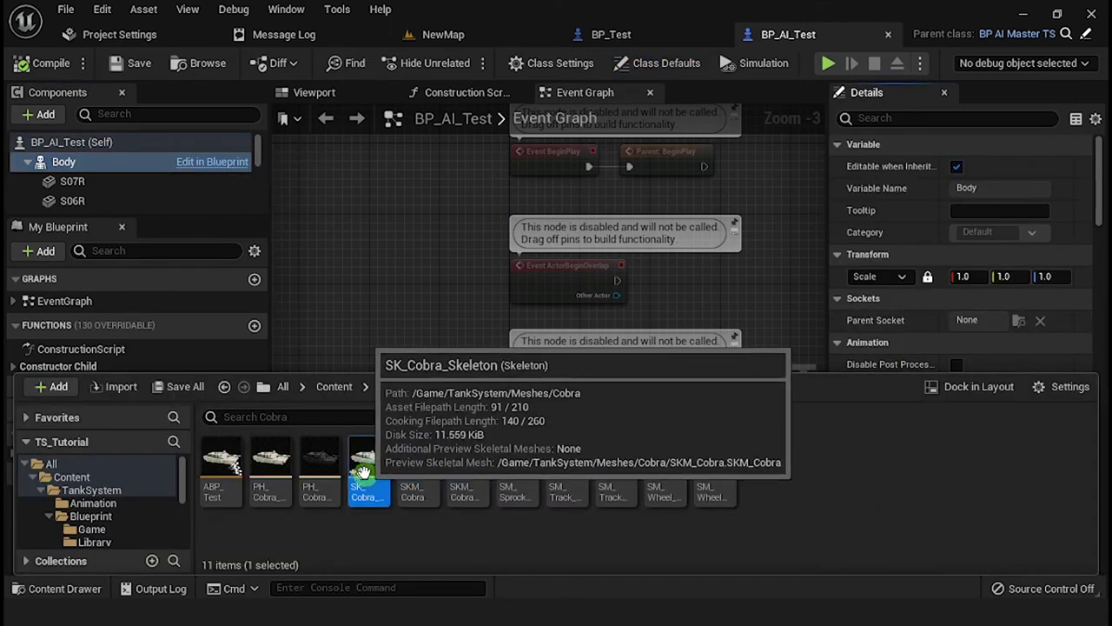
double_click(361, 473)
scroll(621, 375, "up", 5)
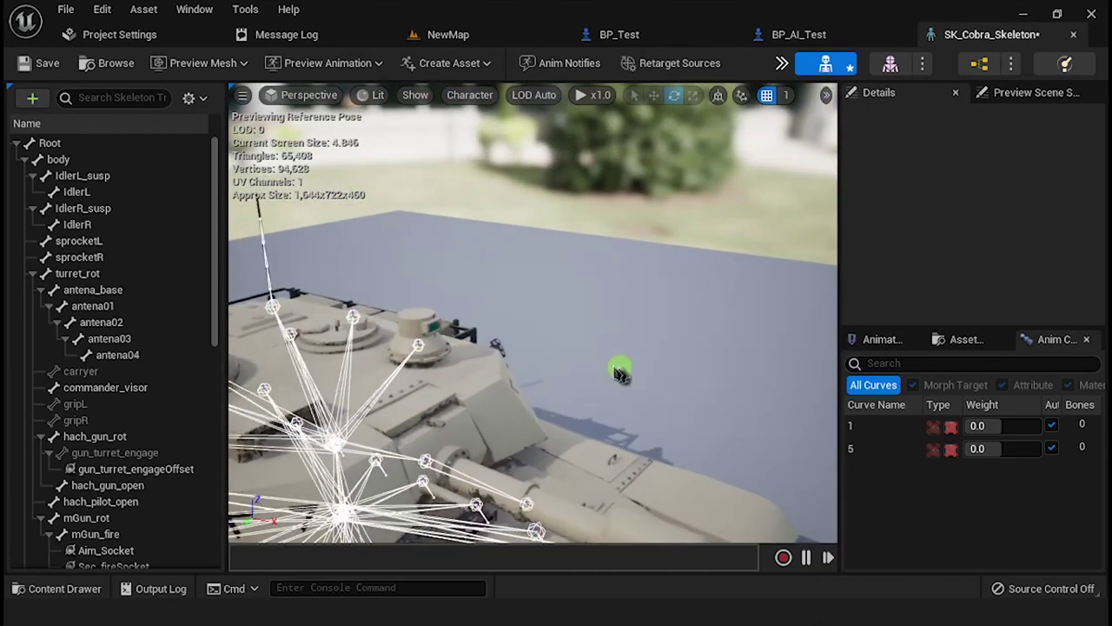
left_click(398, 346)
right_click(105, 387)
left_click(233, 182)
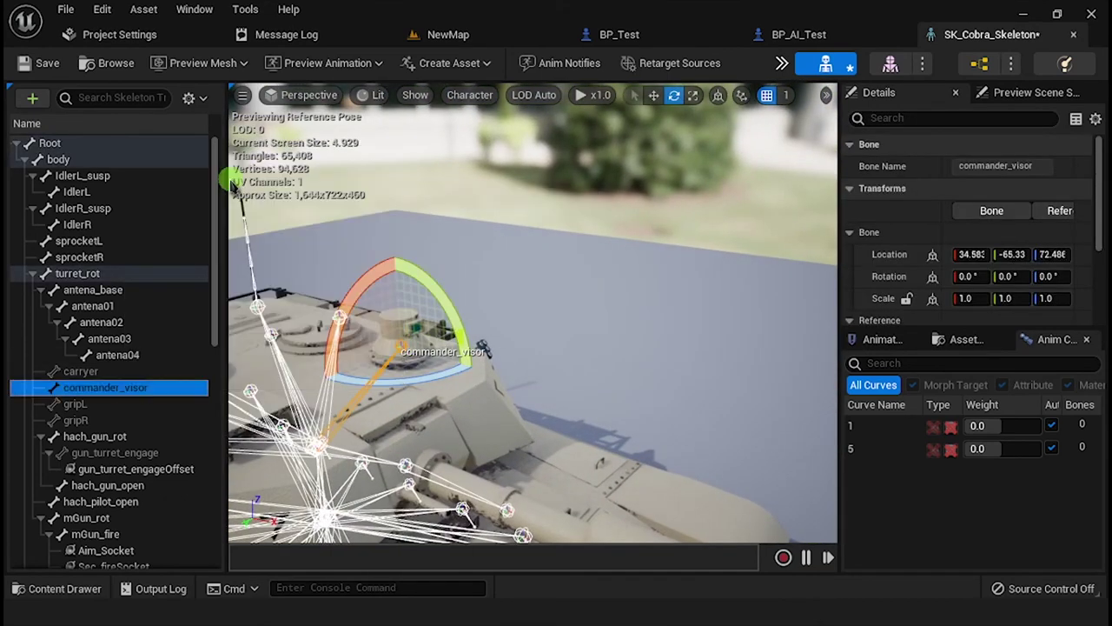
Set BP_AI_Test's AI Sensing Socket to commander_visor and enable AI Combat Mode.
left_click(796, 35)
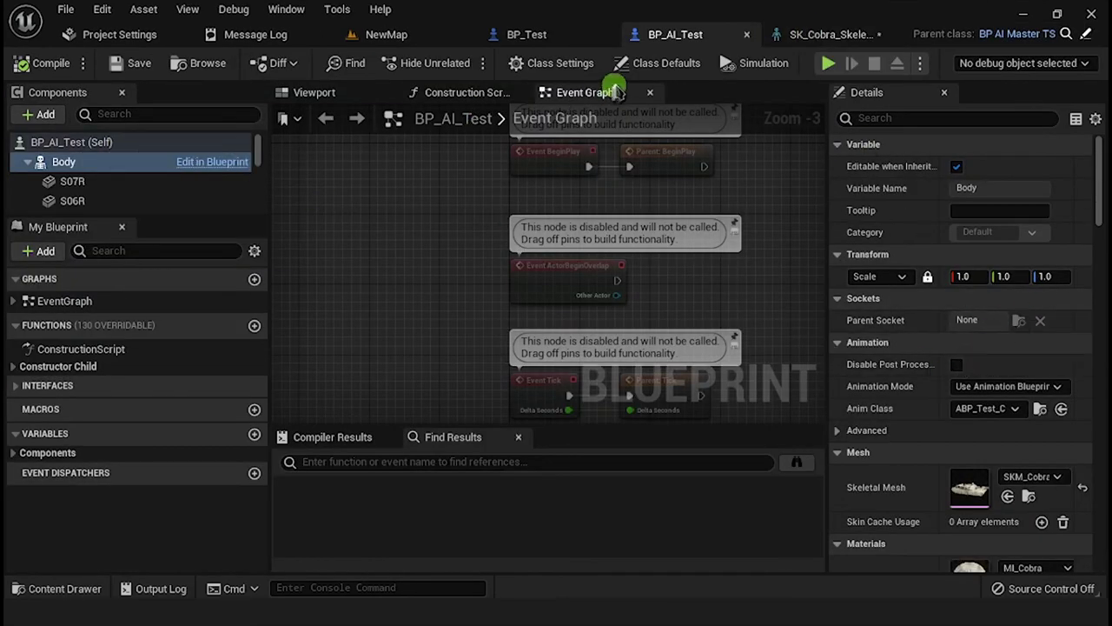
left_click(660, 62)
right_click(962, 214)
left_click(1009, 287)
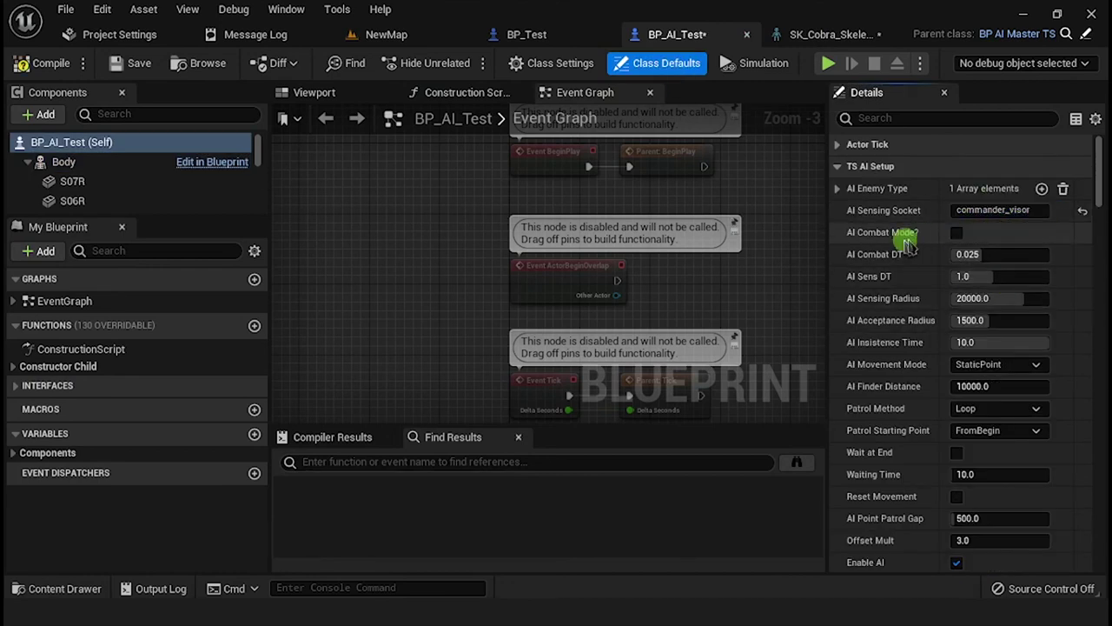
left_click(956, 232)
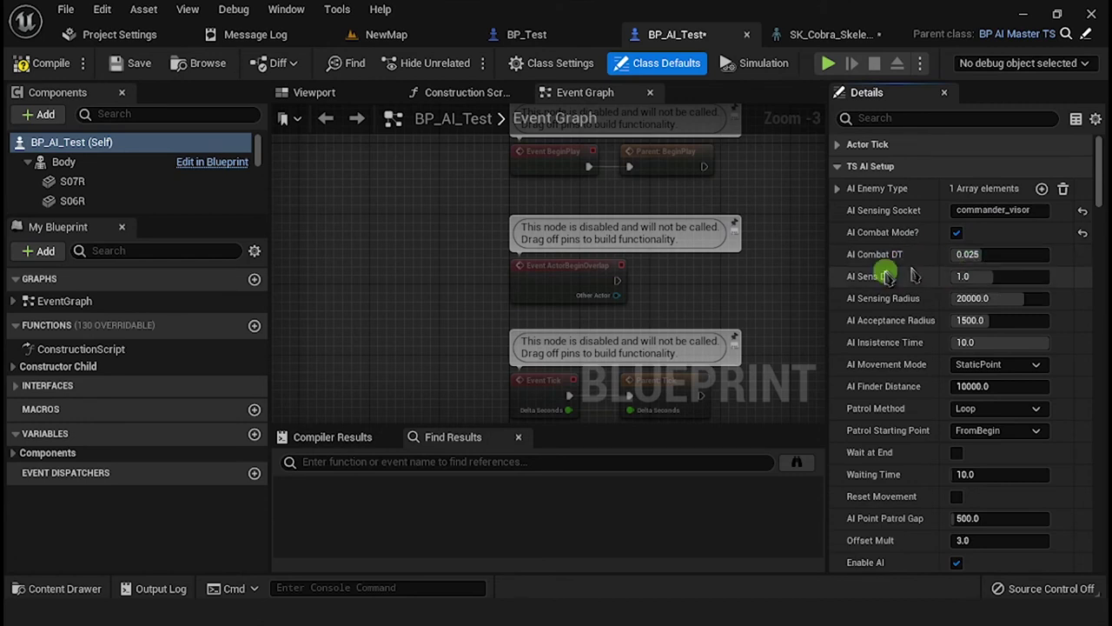
Review the AI Movement Mode options and the patrol settings in BP_AI_Test's TS AI Setup.
scroll(921, 256, "down", 2)
scroll(899, 247, "down", 2)
left_click(995, 260)
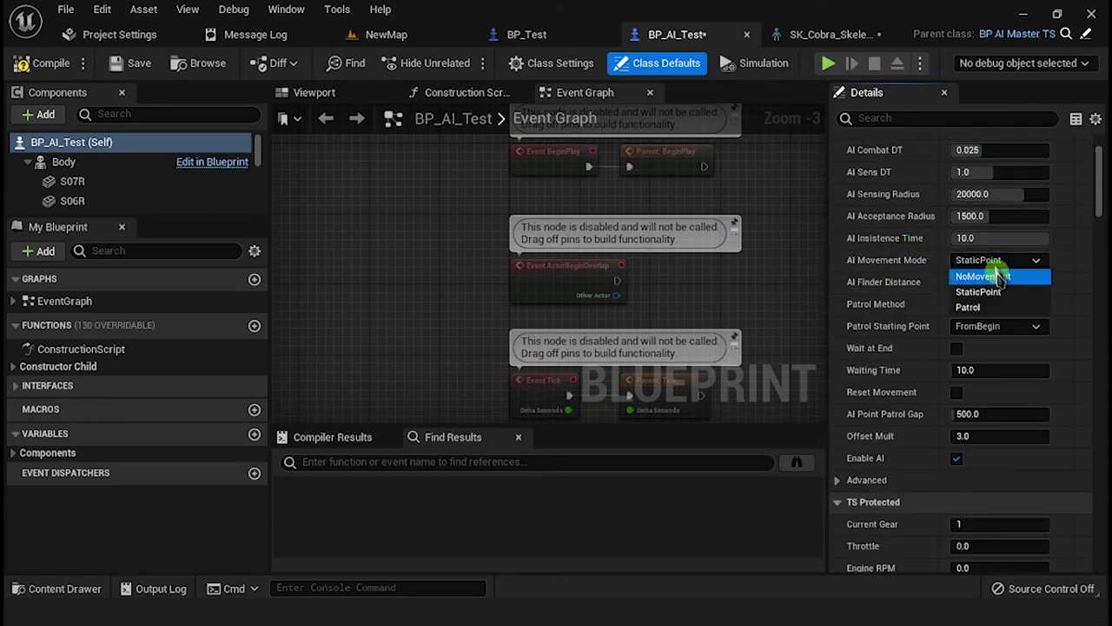
scroll(912, 300, "down", 4)
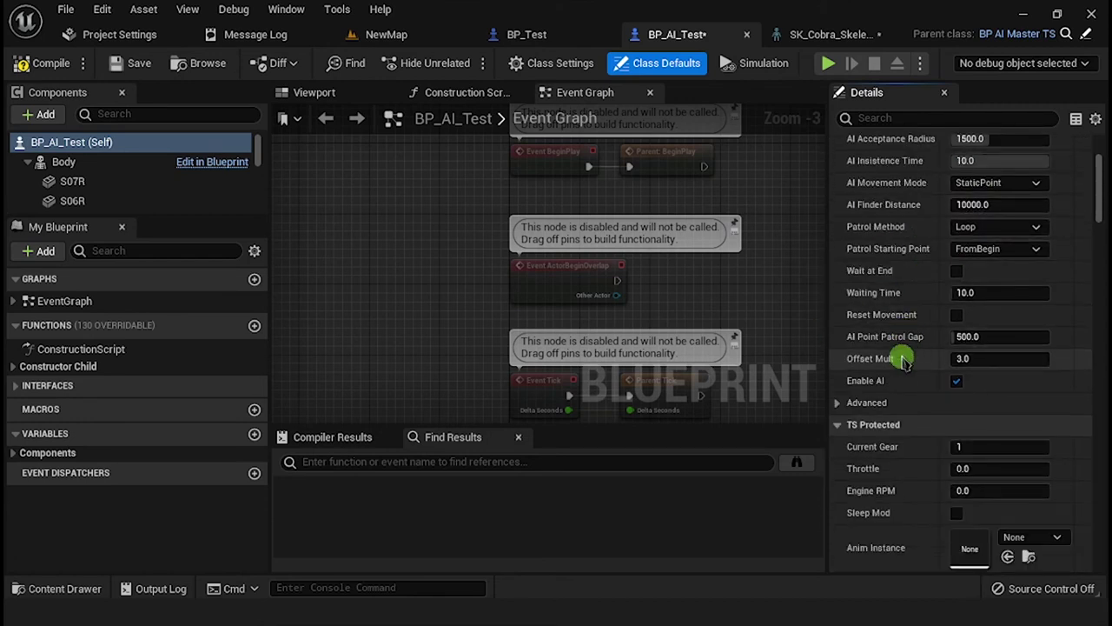
scroll(911, 349, "down", 2)
scroll(906, 347, "up", 4)
Set Teammate ID to 1 in BP_AI_Test's TS Health Settings and save the blueprint.
scroll(874, 253, "down", 12)
scroll(874, 263, "down", 20)
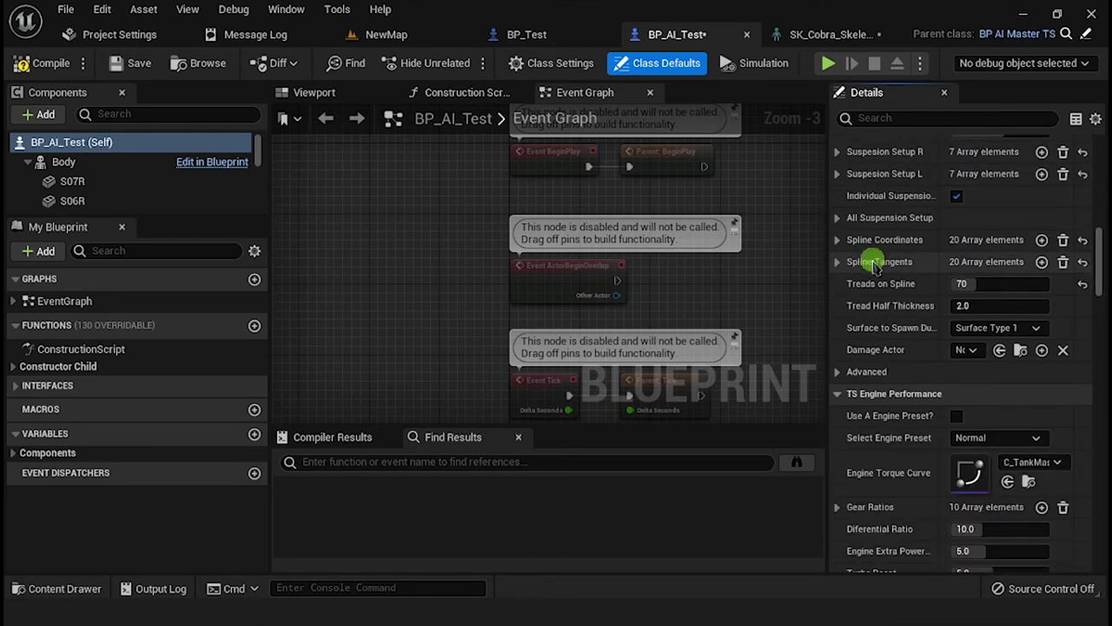
left_click(839, 292)
scroll(840, 287, "down", 2)
left_click(836, 259)
left_click(838, 281)
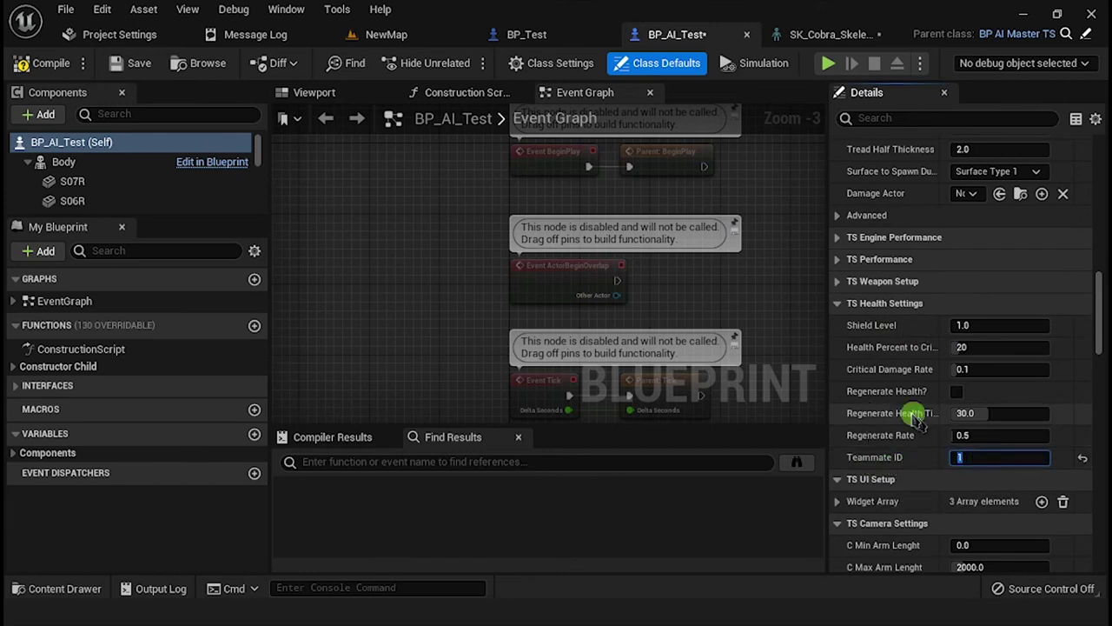
left_click(120, 69)
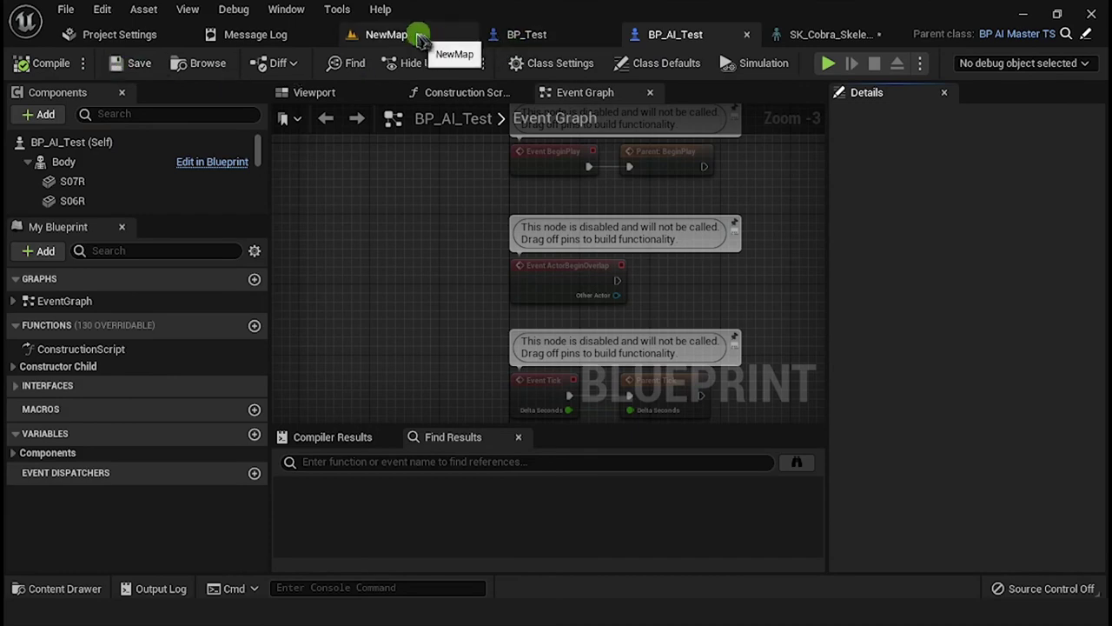
Place a BP_AI_Test tank from the Master folder into the NewMap level.
left_click(421, 37)
left_click(54, 588)
left_click(94, 426)
left_click_drag(267, 343, 414, 252)
Play NewMap and test driving and firing against the AI tank, and end the session.
left_click(350, 63)
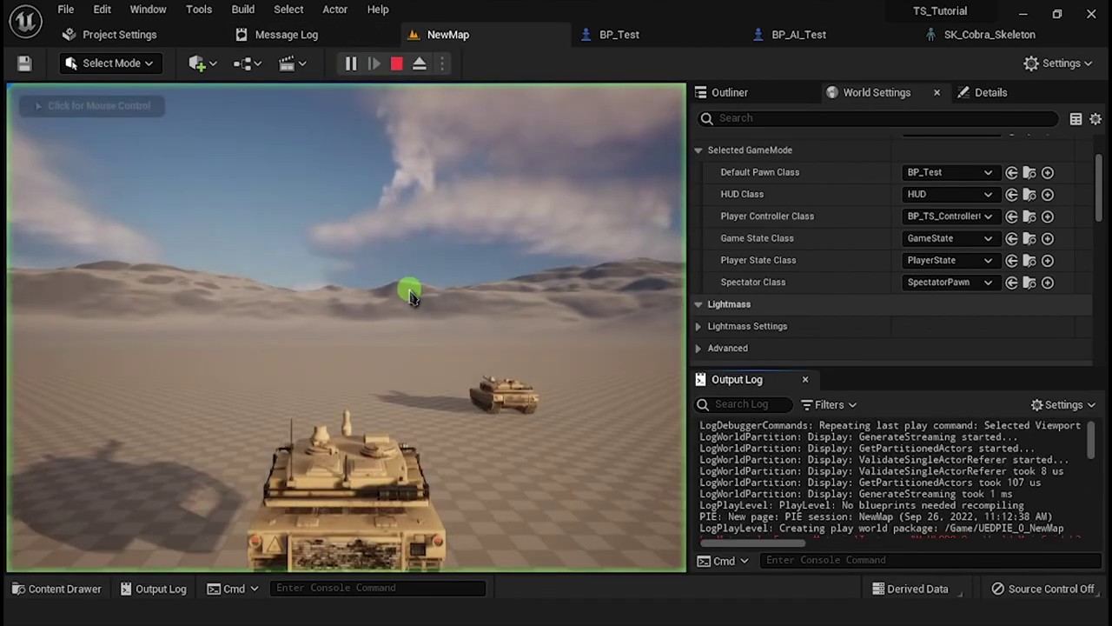
key("a")
left_click(685, 380)
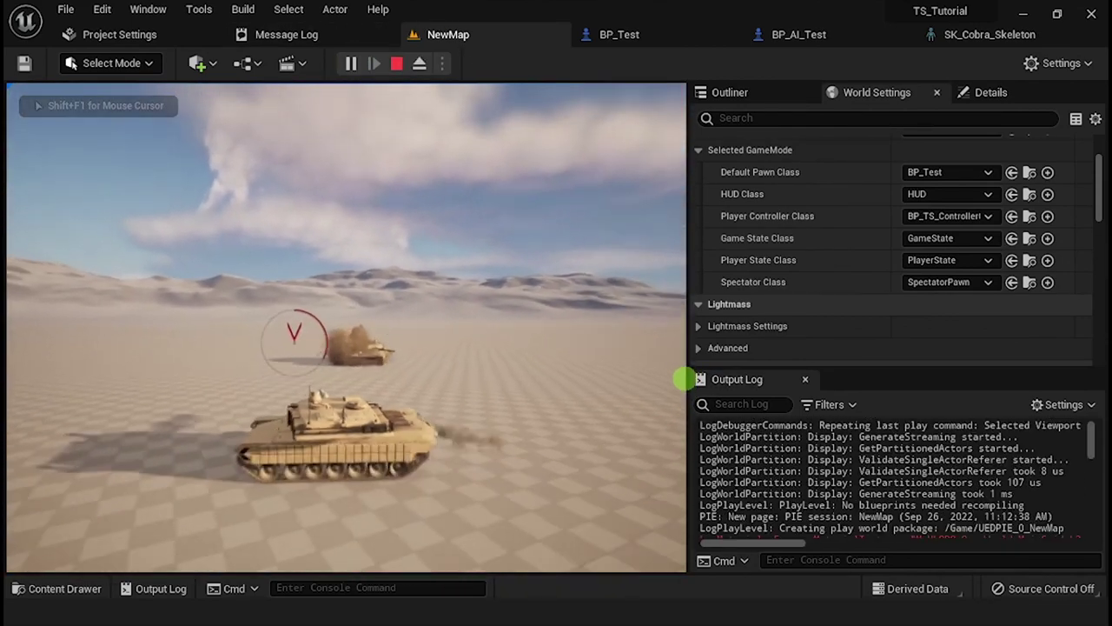
key("w")
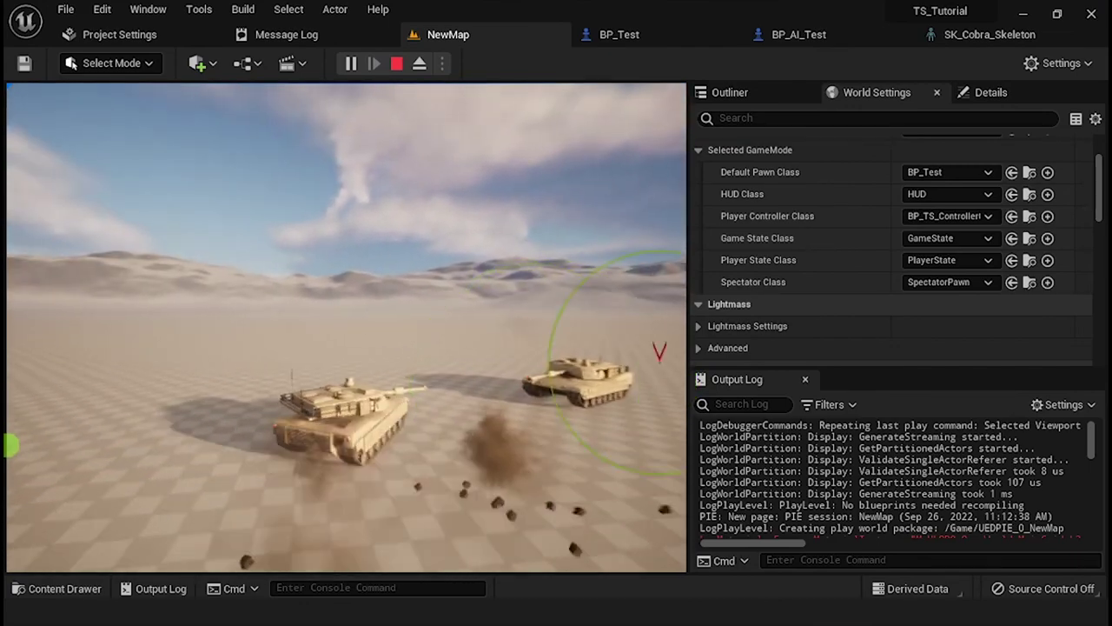
key("space")
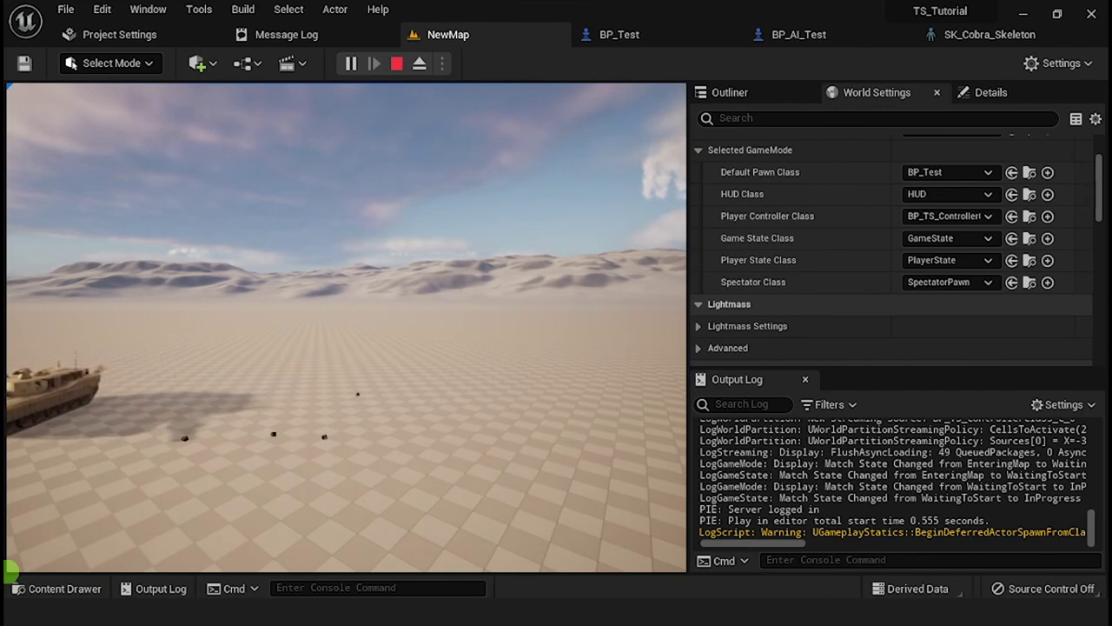
key("Escape")
right_click_drag(329, 409, 322, 453)
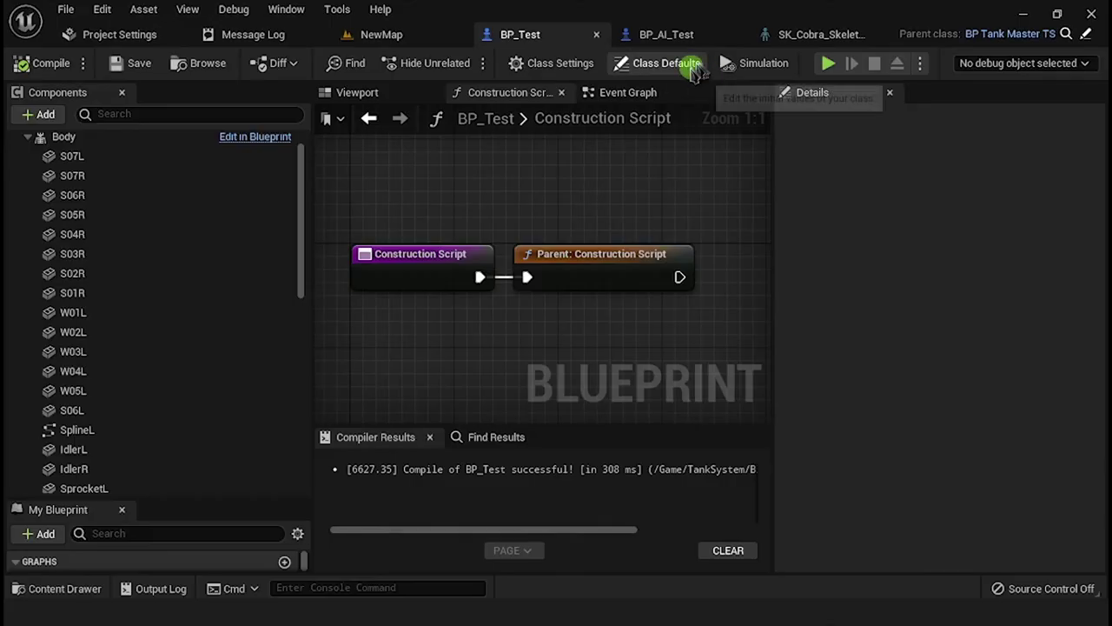
Check which Damage Actor classes are available in BP_Test's TS Vehicle Setup defaults.
left_click(686, 69)
scroll(860, 348, "down", 1)
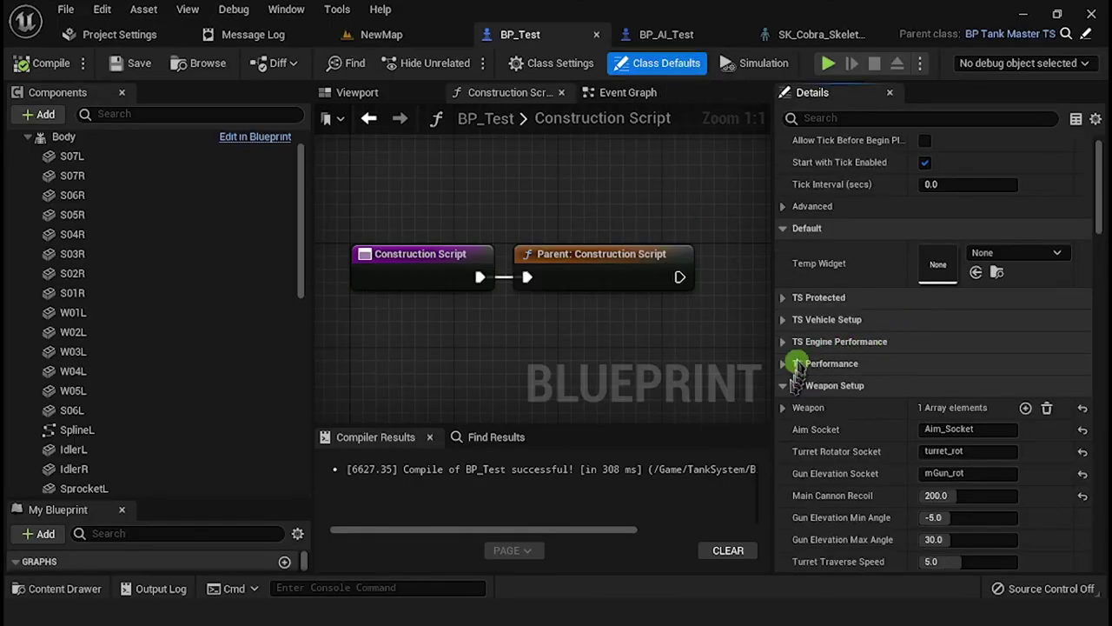
left_click(784, 320)
scroll(847, 321, "down", 6)
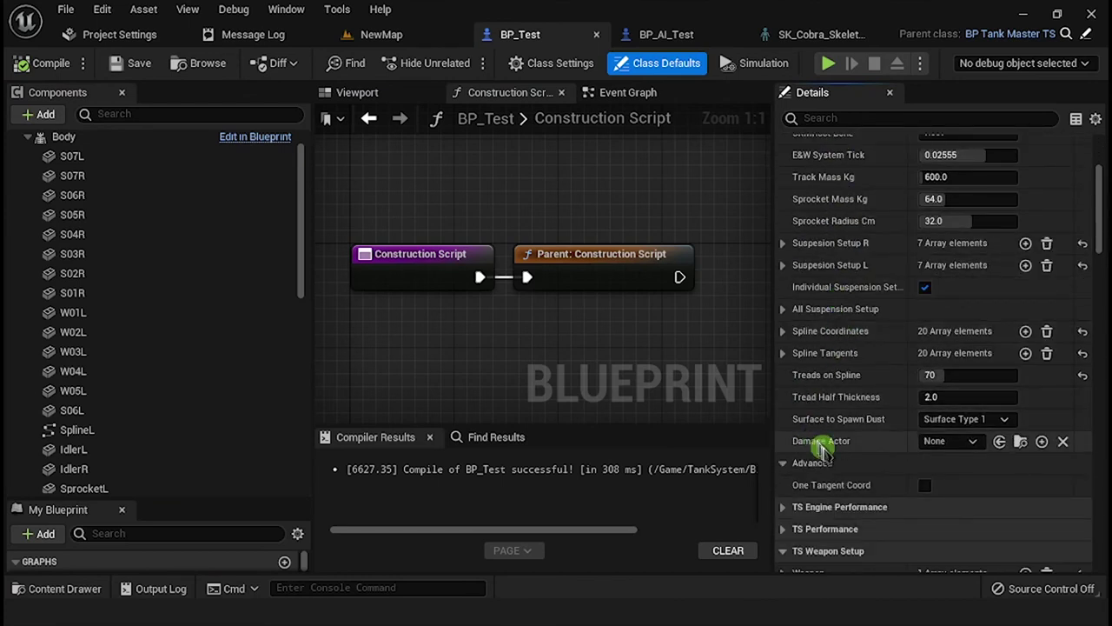
left_click(936, 442)
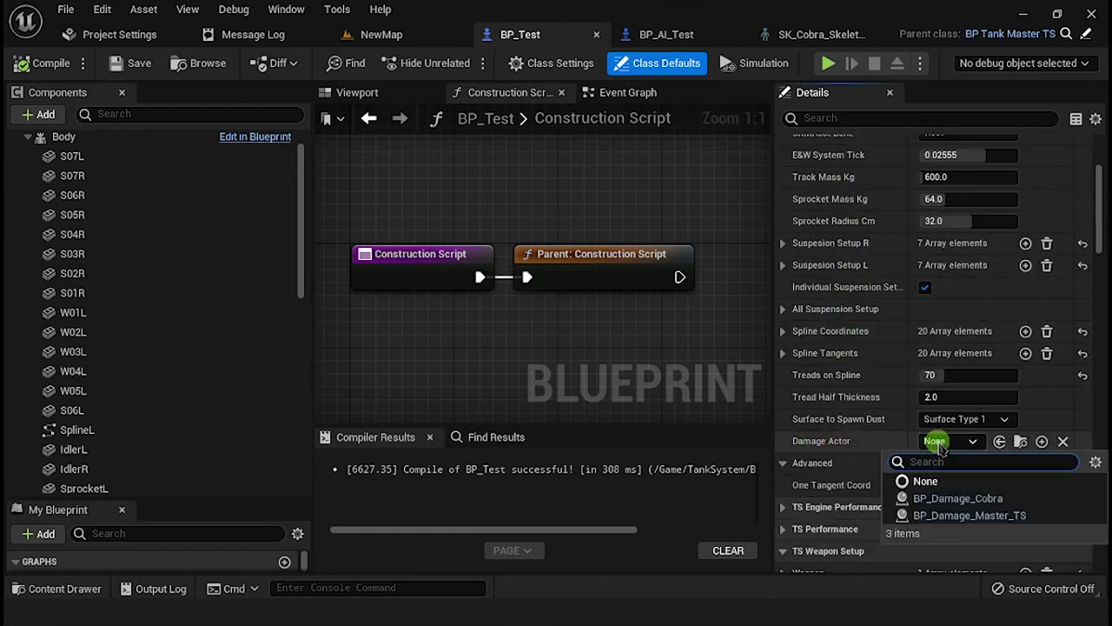
left_click(900, 446)
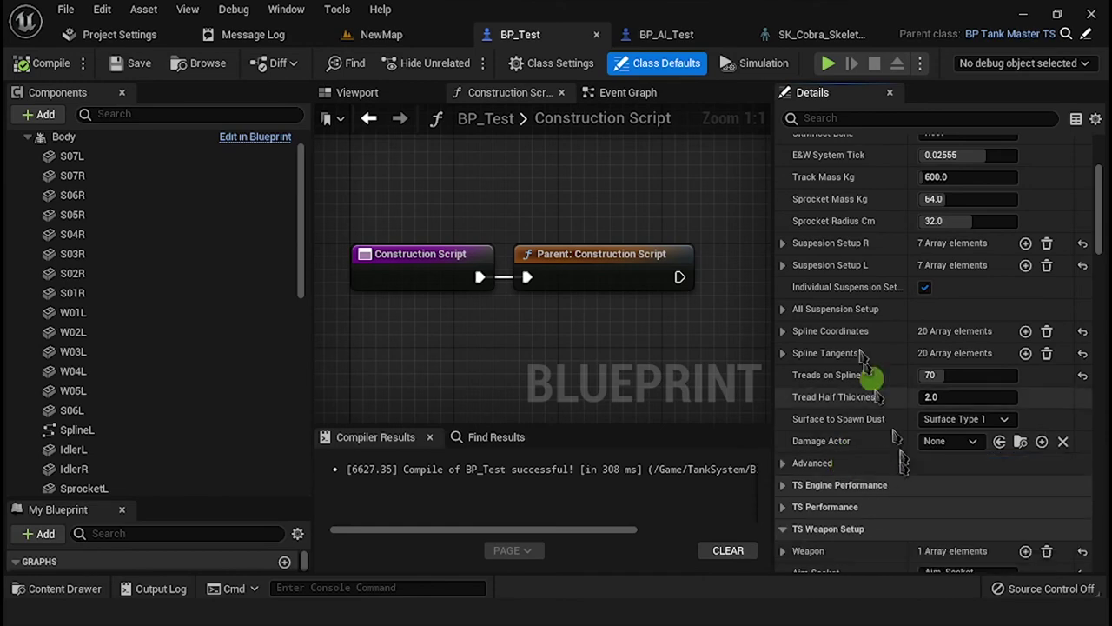
Create a child Blueprint class of BP_Damage_Master_TS in the Master folder, name it BP_Damage_Master_TS_Damagetest and open it.
left_click(87, 586)
scroll(92, 499, "down", 1)
left_click(94, 503)
right_click(310, 478)
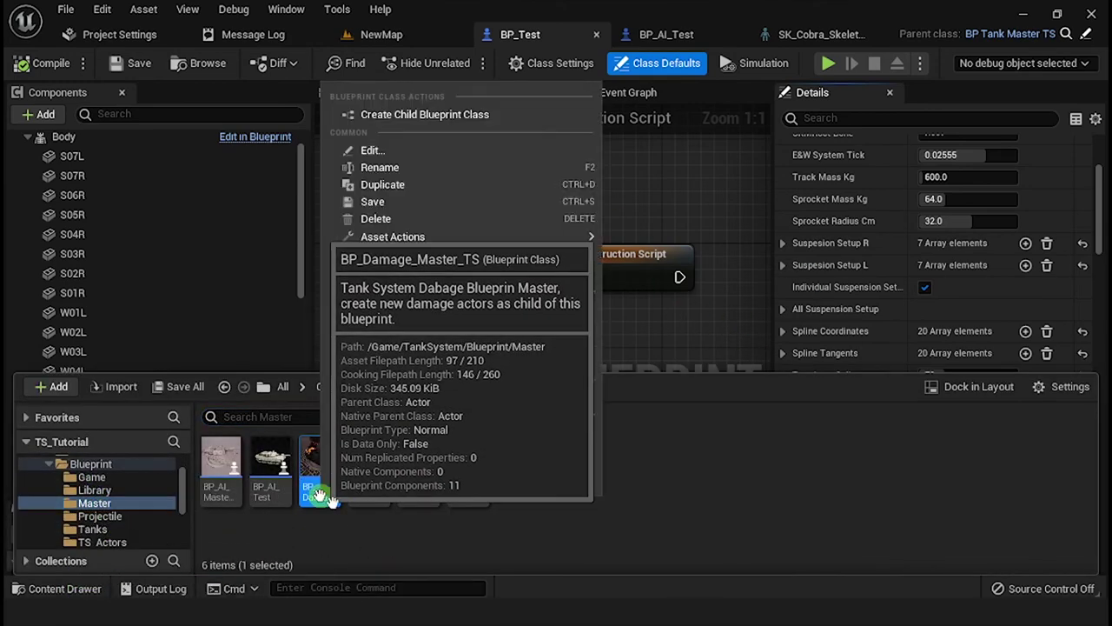
left_click(443, 113)
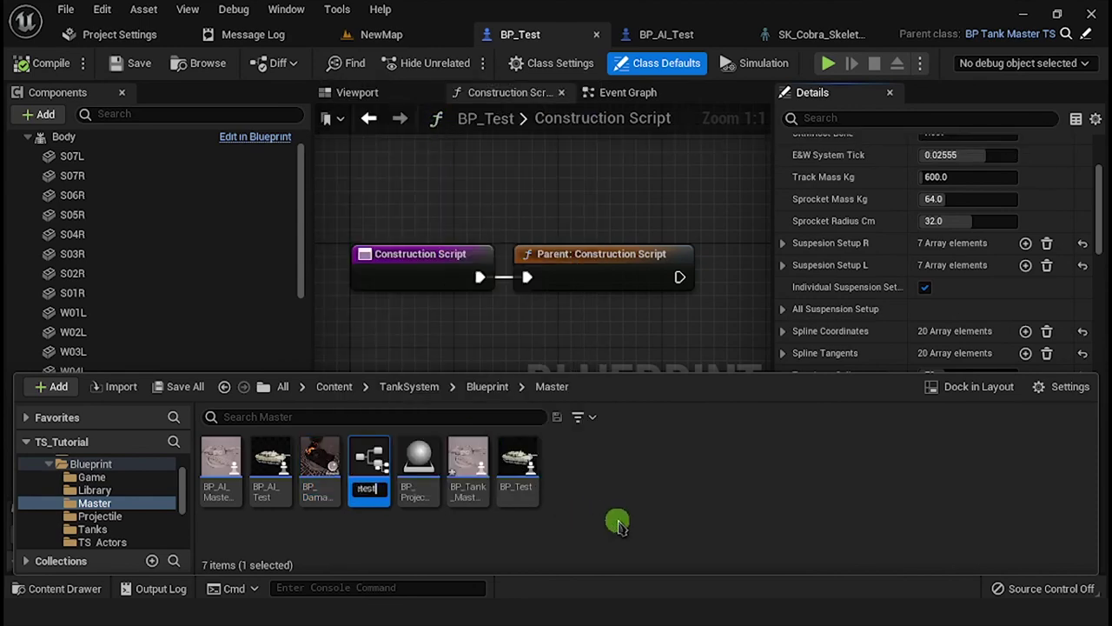
Set the TankDamge component's skeletal mesh to SKM_CobraDamage.
scroll(544, 346, "down", 5)
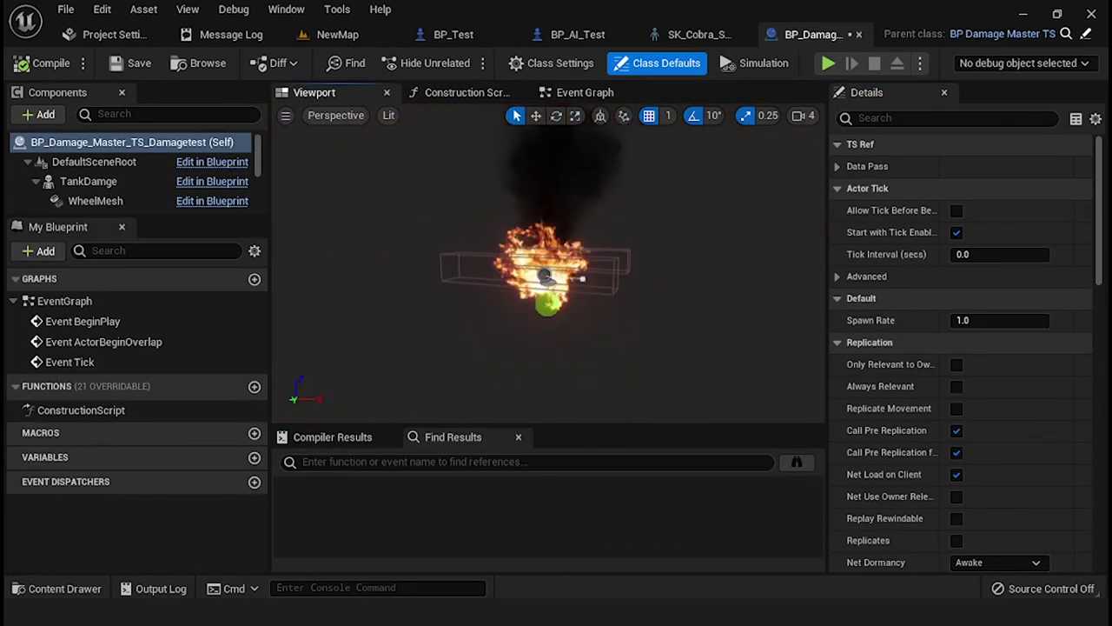
left_click_drag(544, 304, 582, 306)
left_click(87, 181)
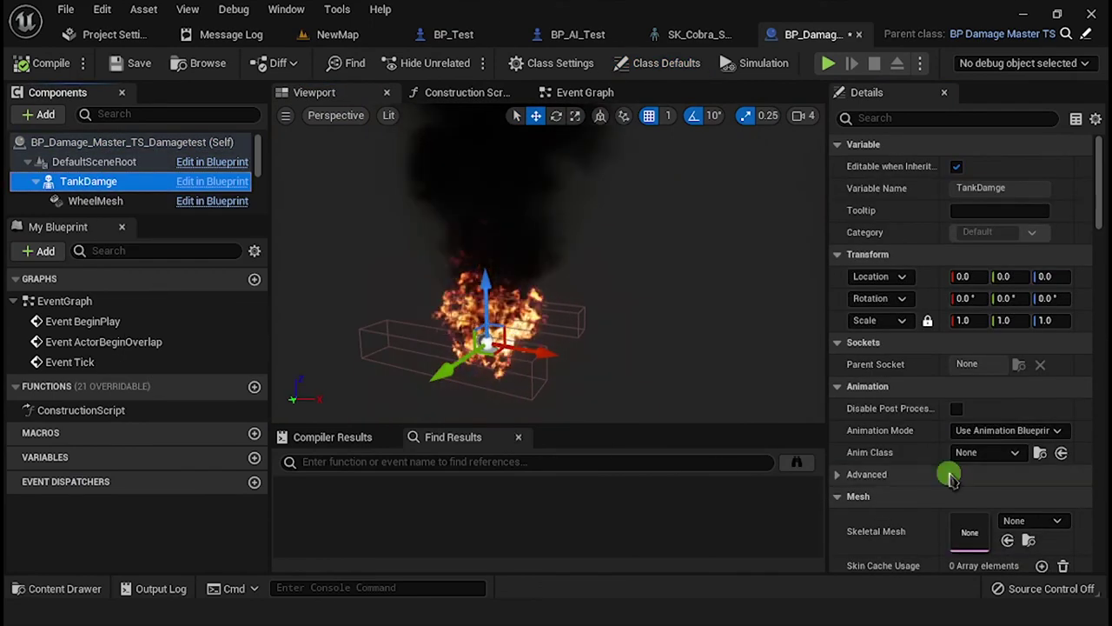
scroll(981, 461, "down", 2)
left_click(1022, 443)
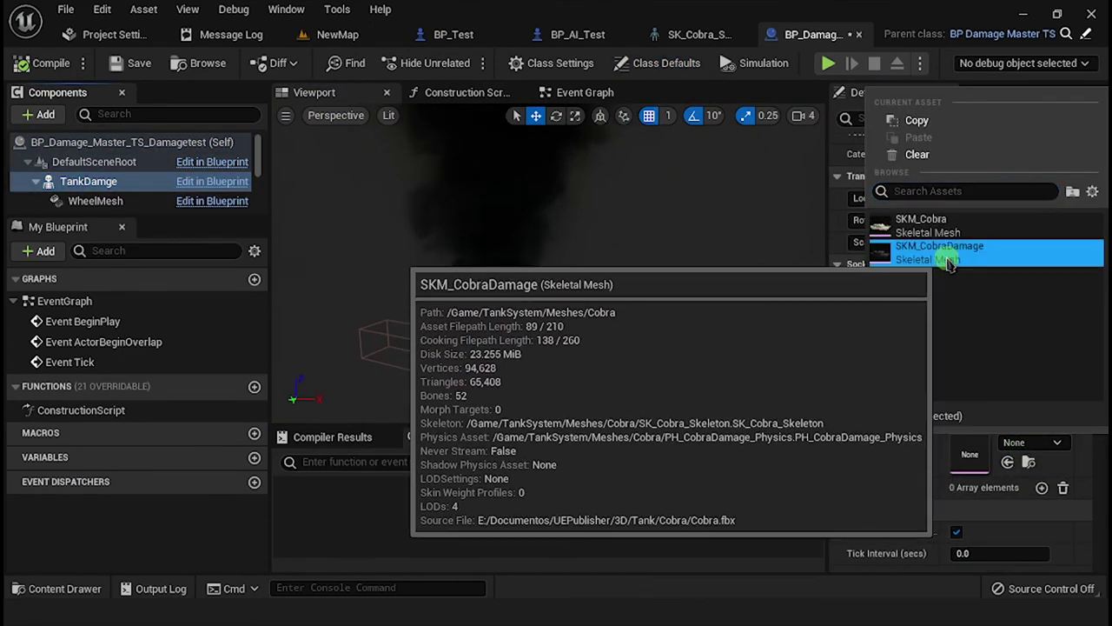
left_click(939, 248)
scroll(956, 348, "down", 2)
left_click_drag(649, 296, 277, 286)
Set the WheelMesh component's static mesh to SM_Wheel_Cobra.
left_click_drag(98, 215, 98, 382)
left_click(94, 201)
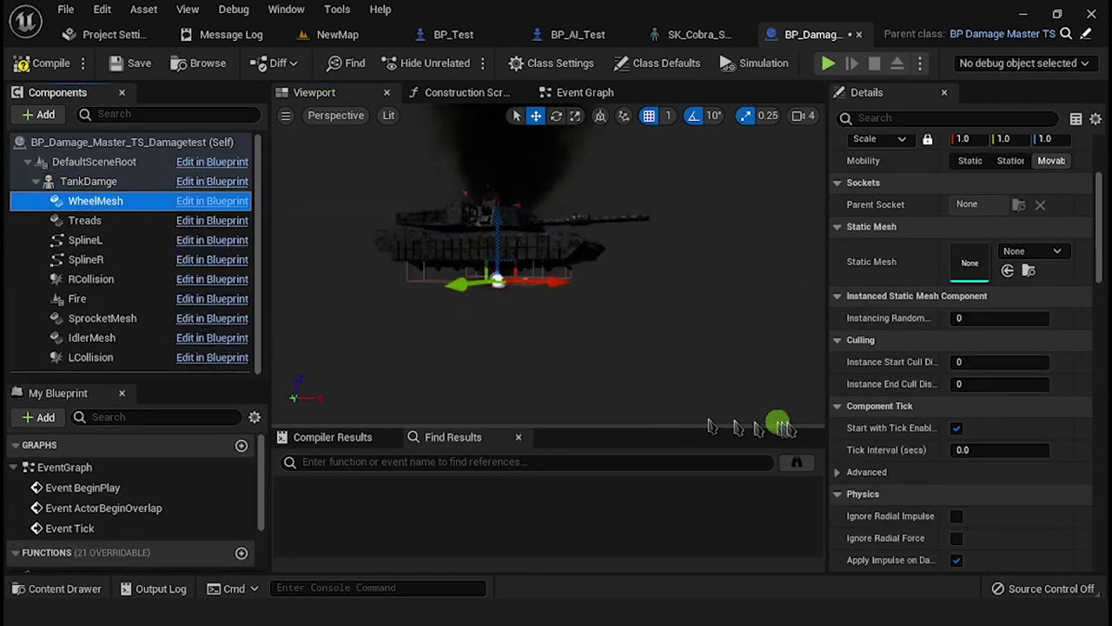
left_click(1012, 252)
type("whe")
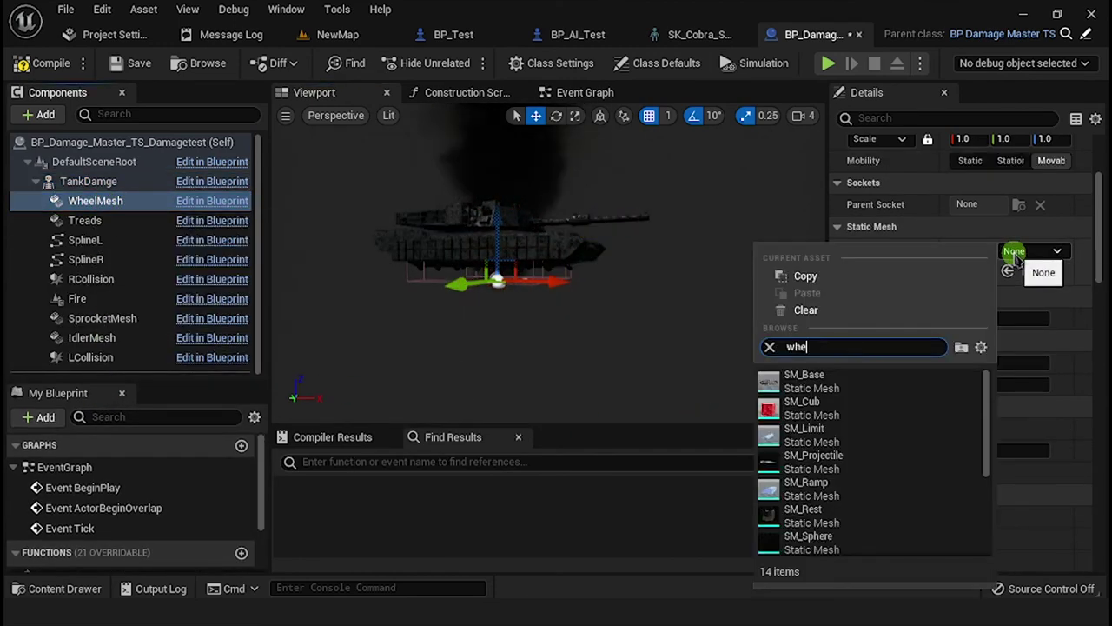
type("el")
left_click(812, 376)
Assign the SM_TrackCobra variant as the Treads component's static mesh and set its material to MI_CobraDamage.
left_click(87, 222)
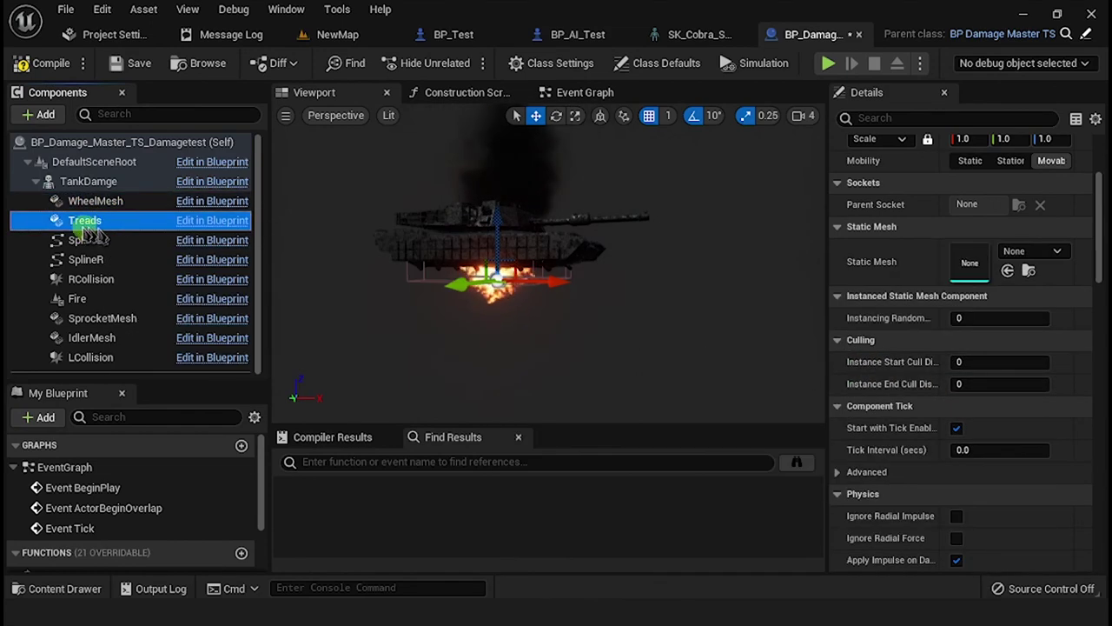
left_click(1014, 252)
type("tread")
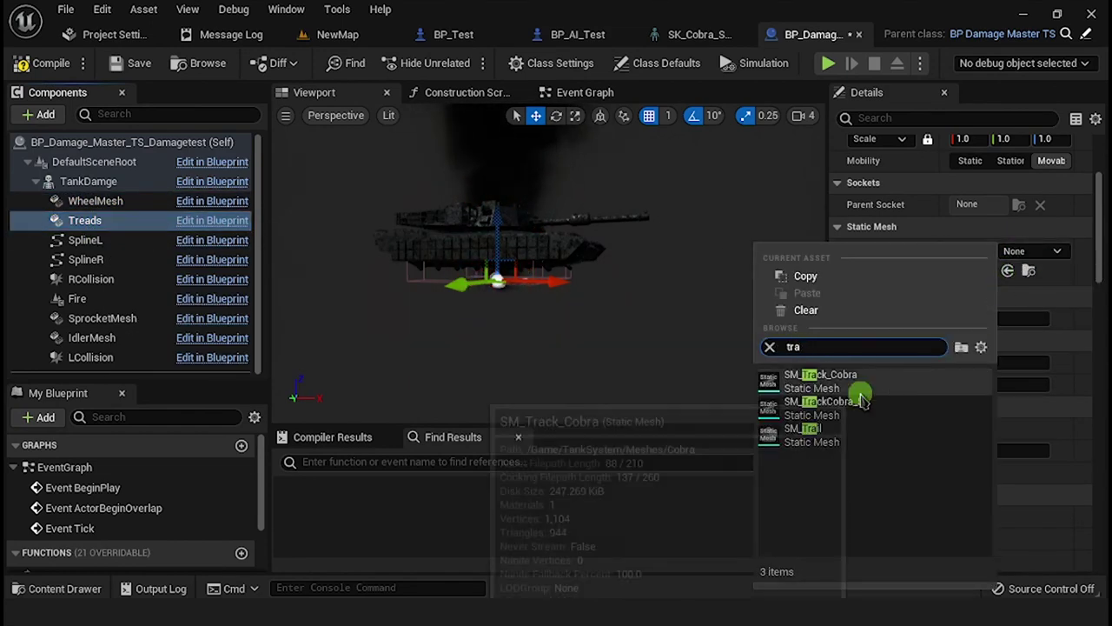
left_click(857, 391)
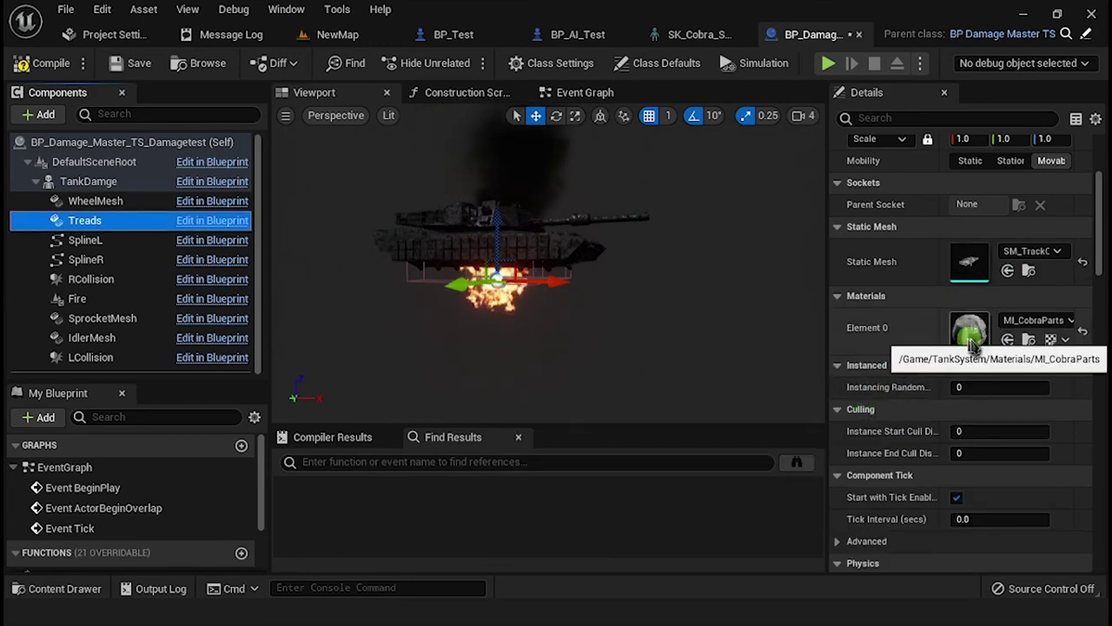
left_click(1028, 320)
type("dame")
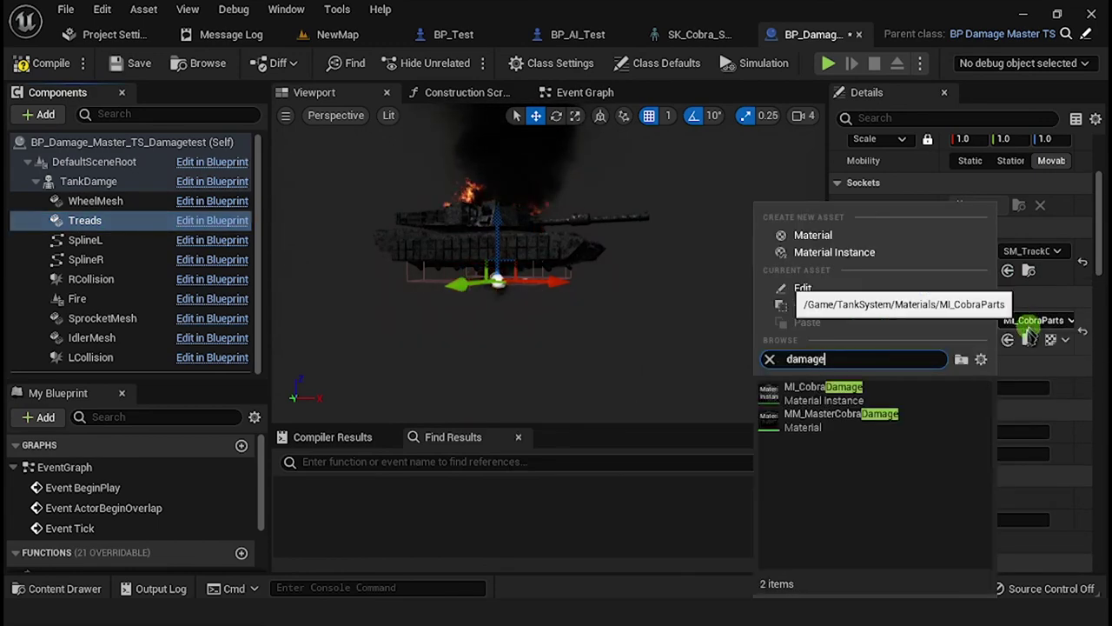
left_click(823, 391)
Set WheelMesh's material to MI_CobraDamage and check the material slots of TankDamge.
left_click(96, 201)
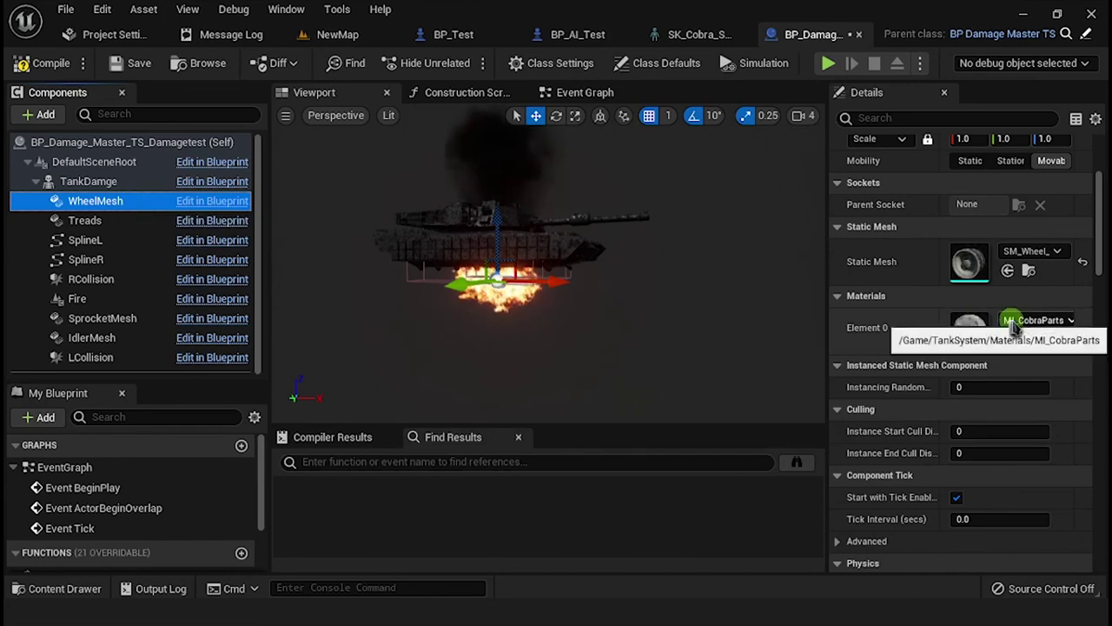
left_click(1012, 320)
type("damage")
left_click(821, 386)
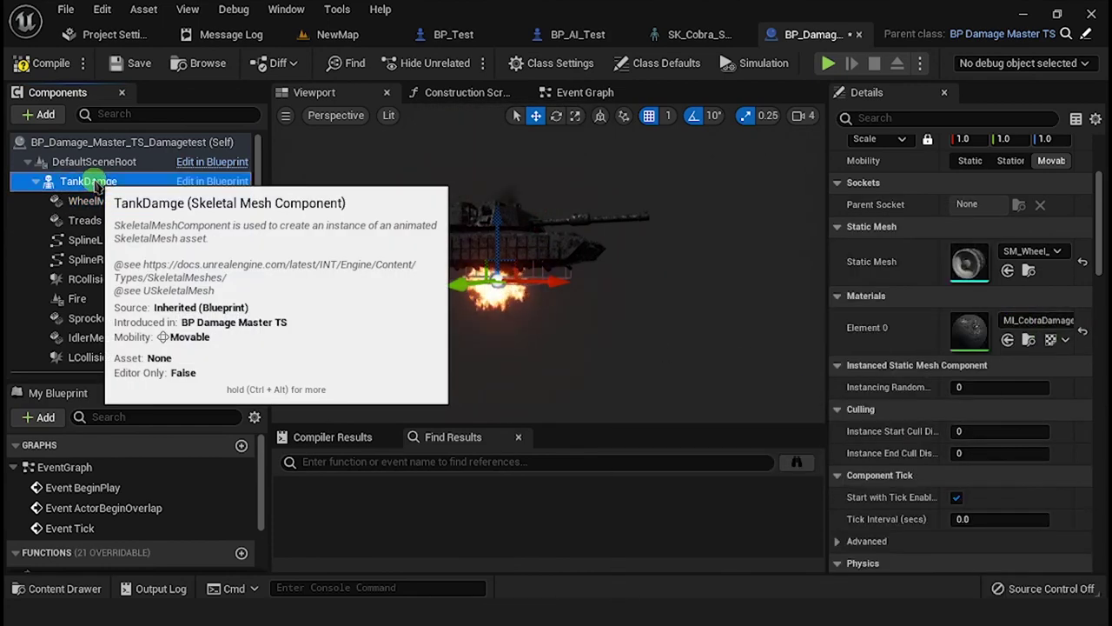
left_click(94, 183)
scroll(1008, 399, "down", 2)
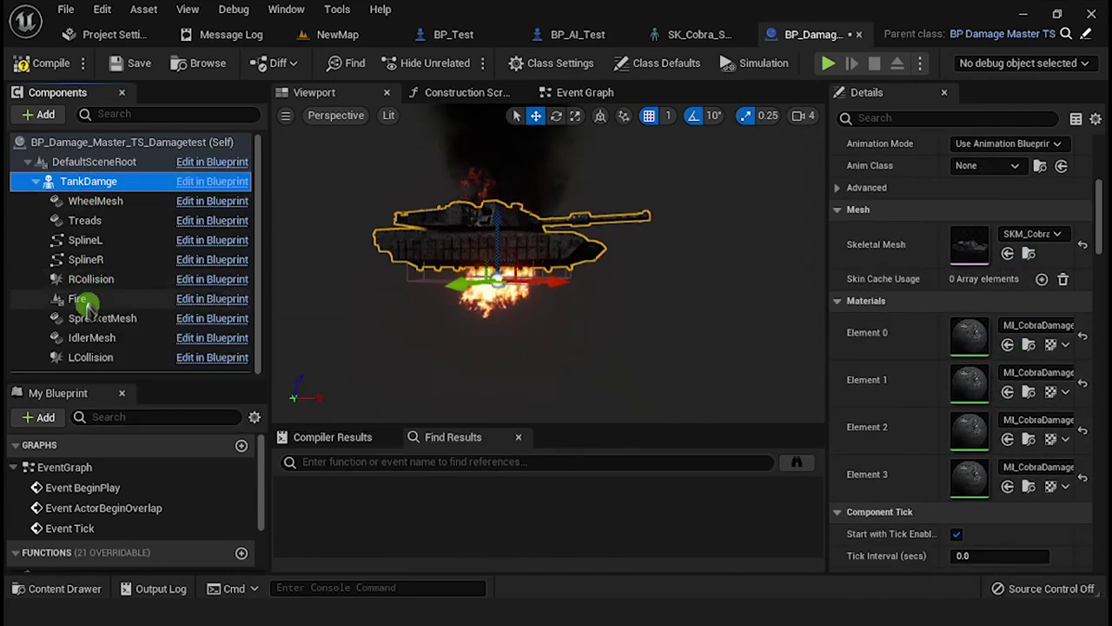
Assign the sprocket static mesh to the SprocketMesh component and set its material to MI_CobraDamage.
left_click(119, 321)
left_click(1026, 146)
type("spro")
left_click(1033, 215)
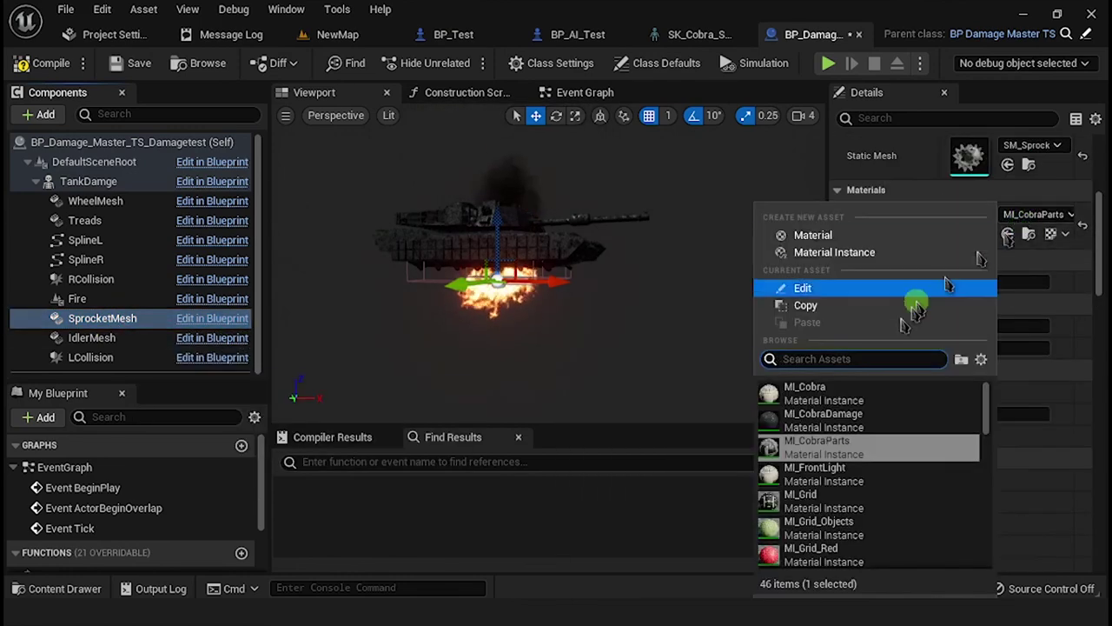
left_click(852, 417)
Set the IdlerMesh component's static mesh to SM_Wheel_Cobra and its material to MI_CobraDamage.
left_click(103, 337)
left_click(1018, 147)
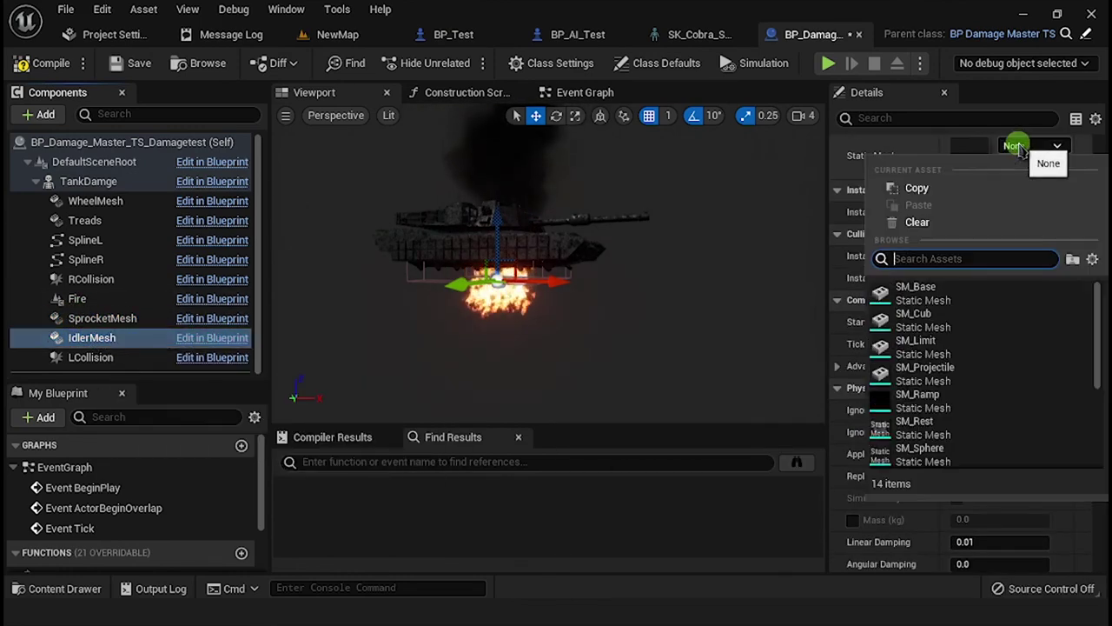
type("whe")
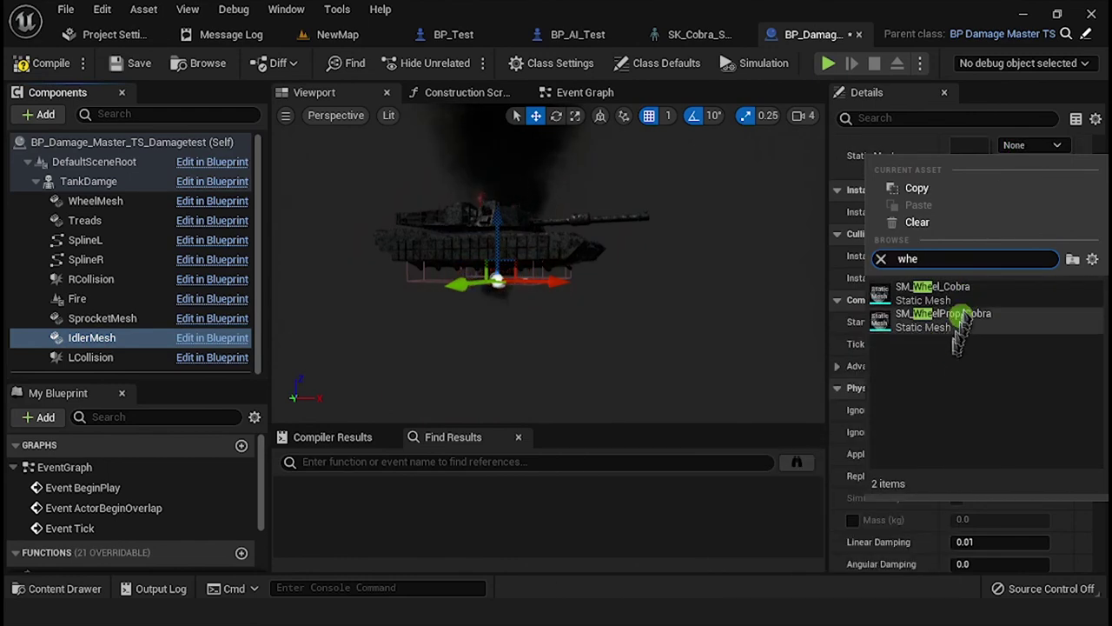
left_click(956, 337)
left_click(1030, 215)
left_click(834, 447)
Check the placement of the LCollision and RCollision boxes under the damaged tank, and compile, save and close the damage blueprint.
left_click(146, 346)
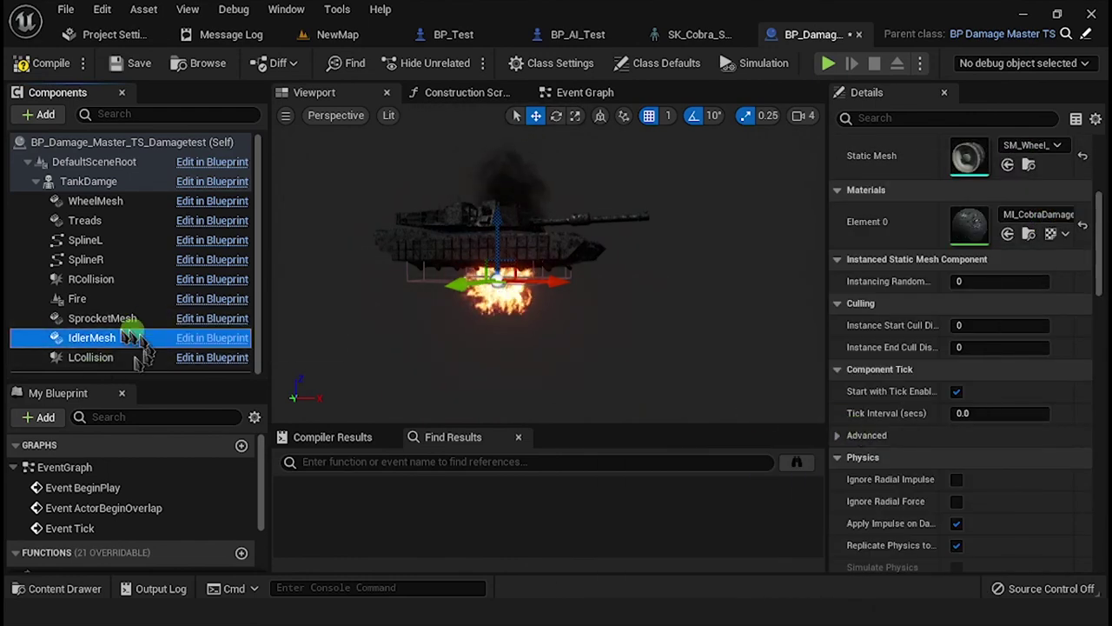
mouse_move(417, 330)
left_mouse_down()
mouse_move(499, 339)
mouse_move(419, 310)
mouse_move(516, 352)
left_mouse_up()
left_click(220, 363)
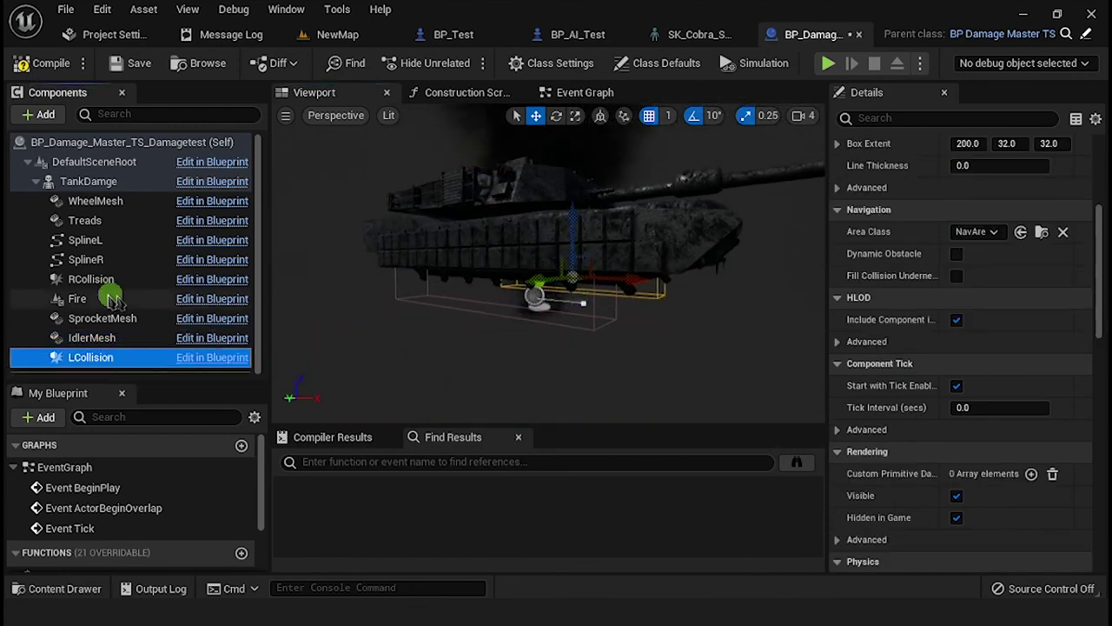
left_click(526, 310)
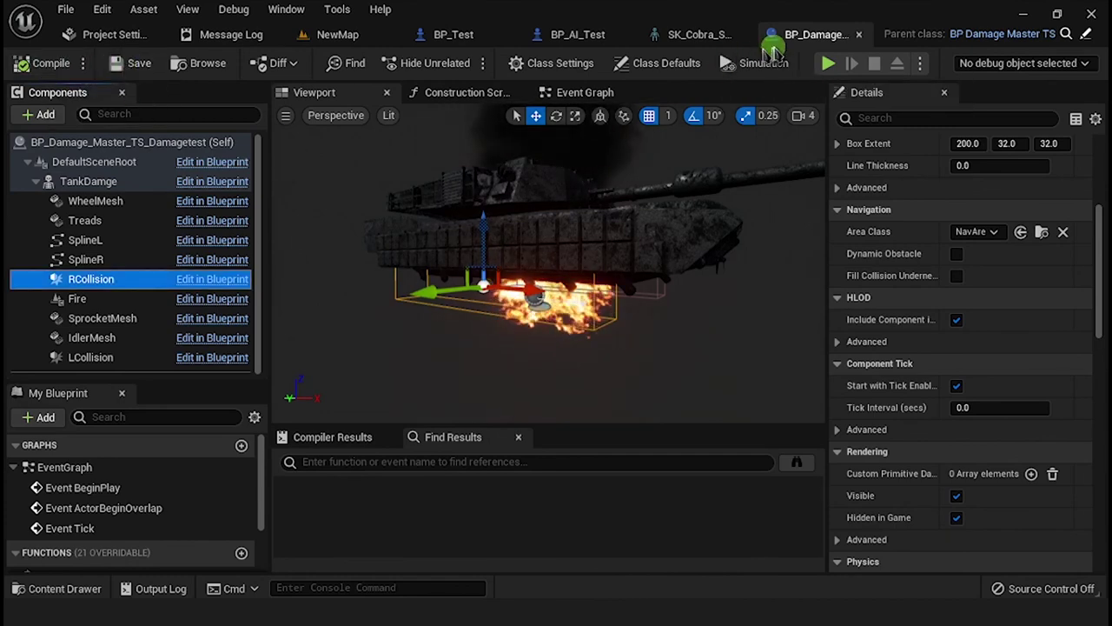
left_click(859, 34)
Set BP_Test's Damage Actor to BP_Damage_Master_TS_Damagetest and compile the blueprint.
left_click(600, 35)
left_click(667, 62)
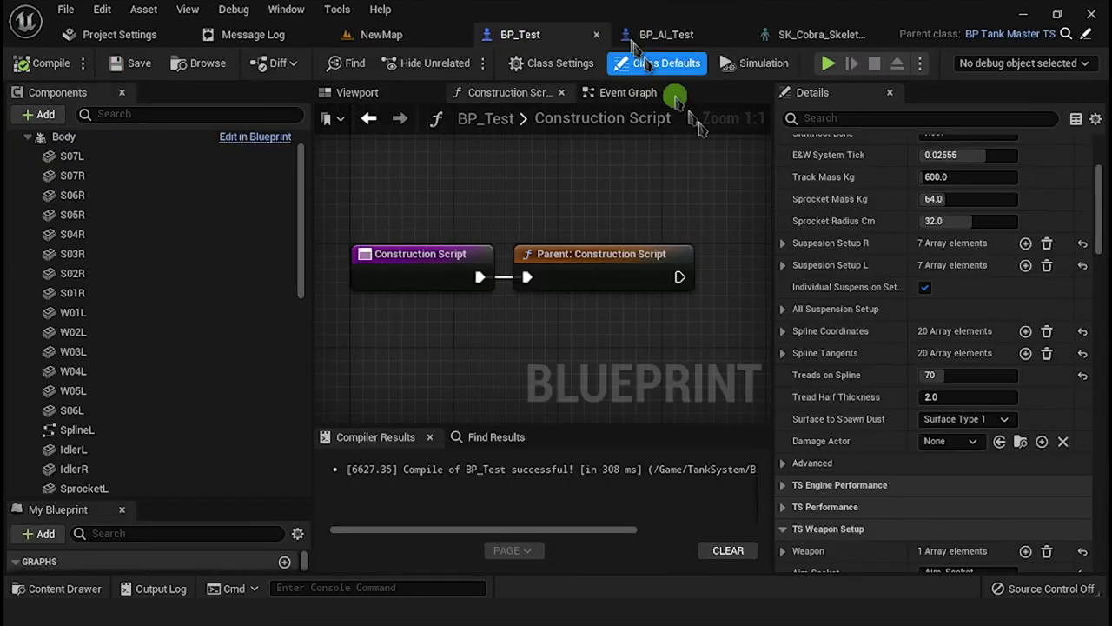
left_click(969, 441)
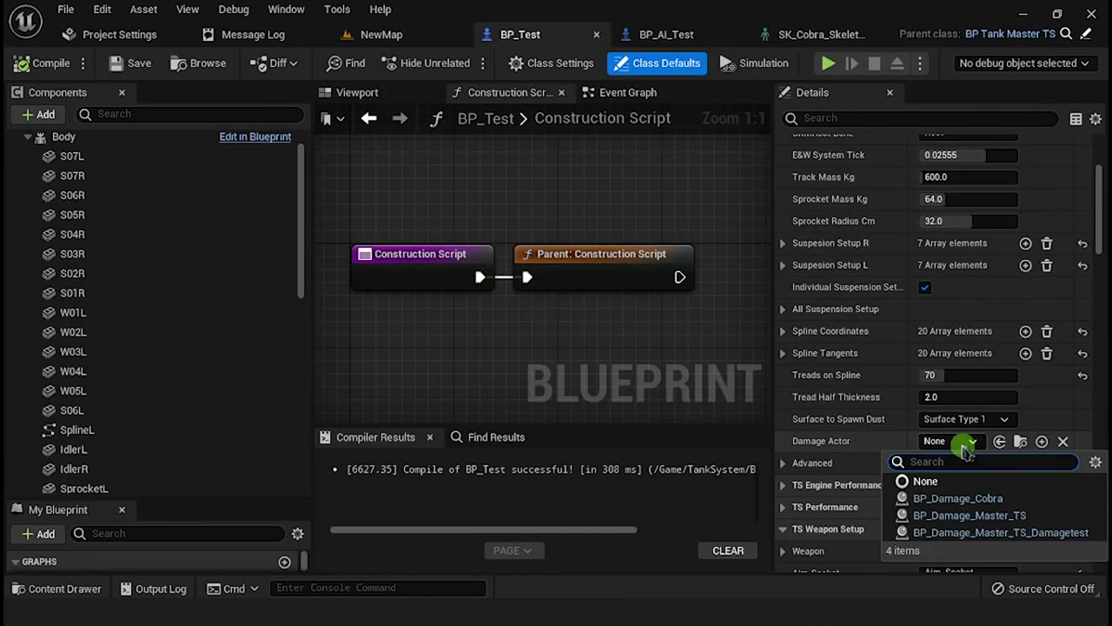
left_click(986, 533)
left_click(34, 74)
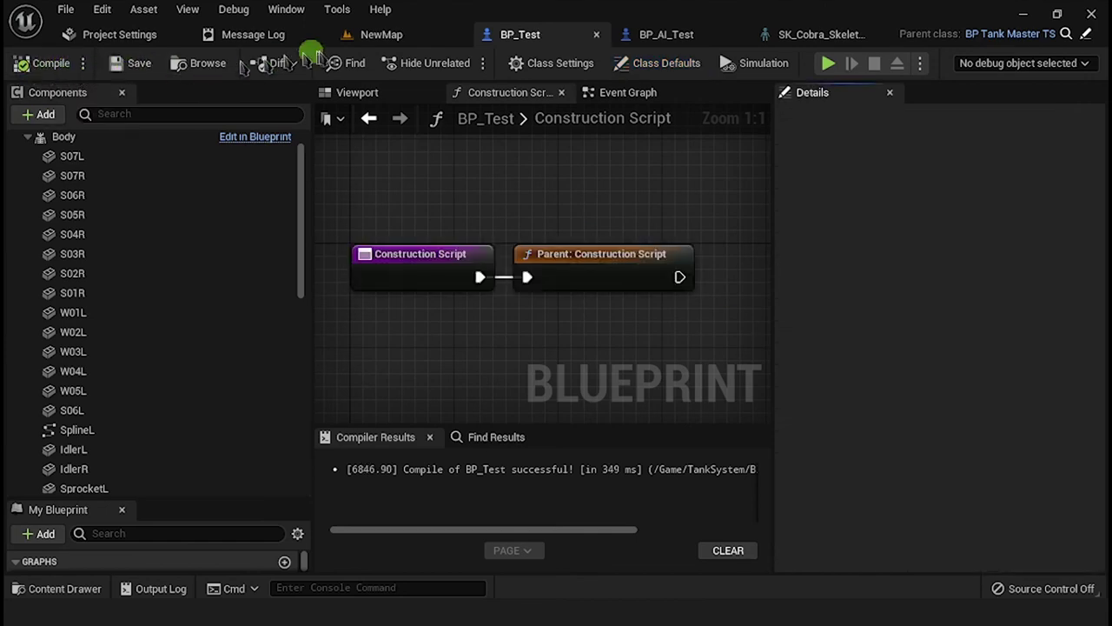
Play NewMap and drive the player tank around the AI tank to test the damage actor.
left_click(382, 34)
left_click(351, 65)
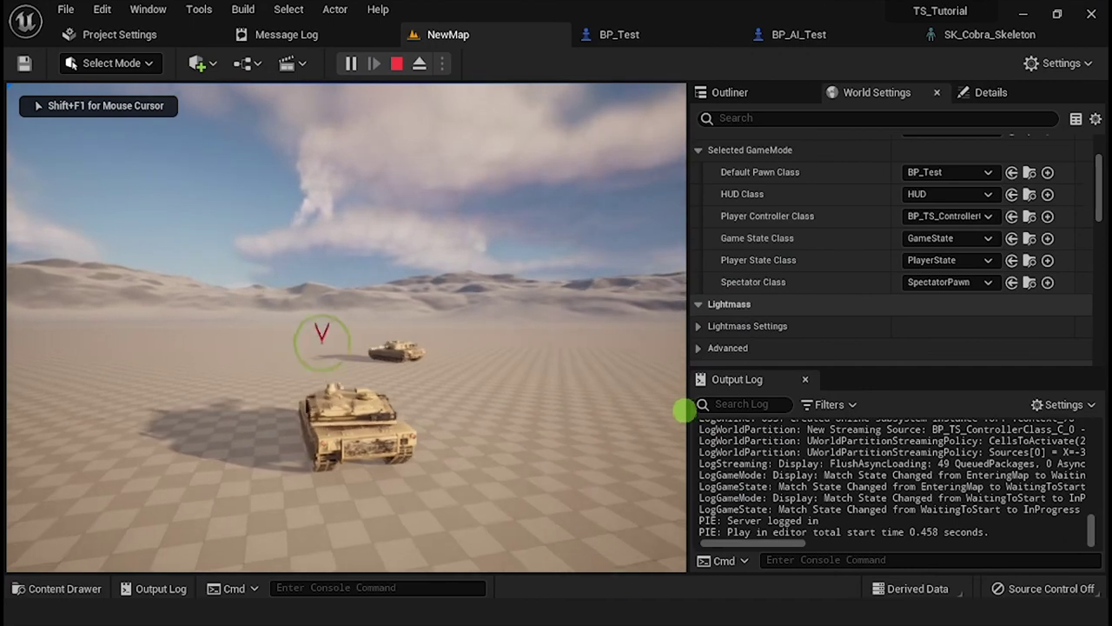
key("a")
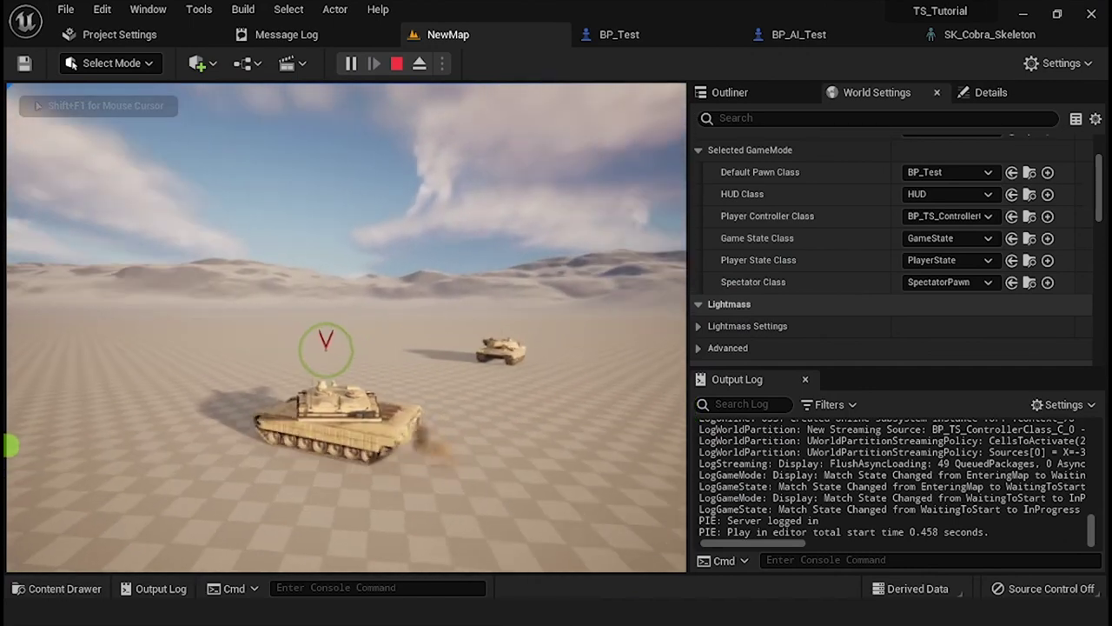
key("w")
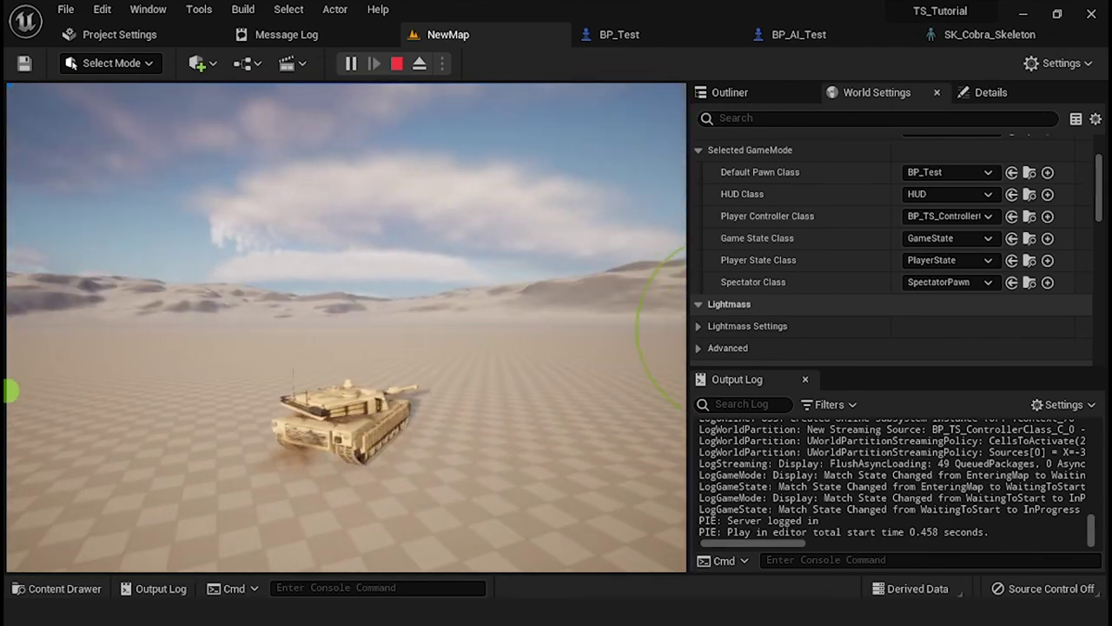
key("d")
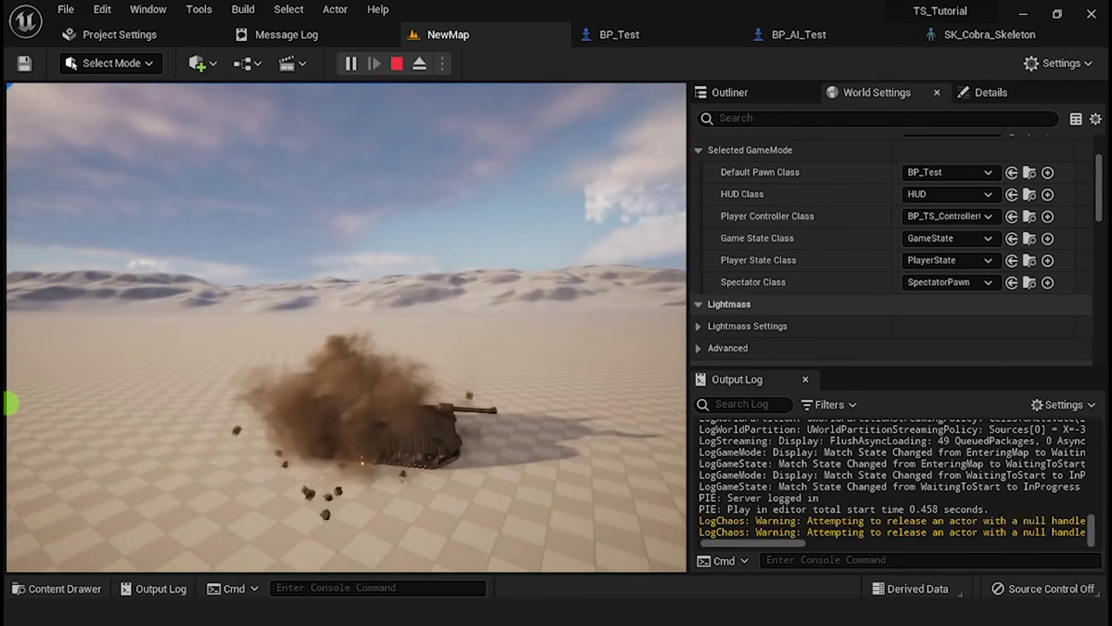